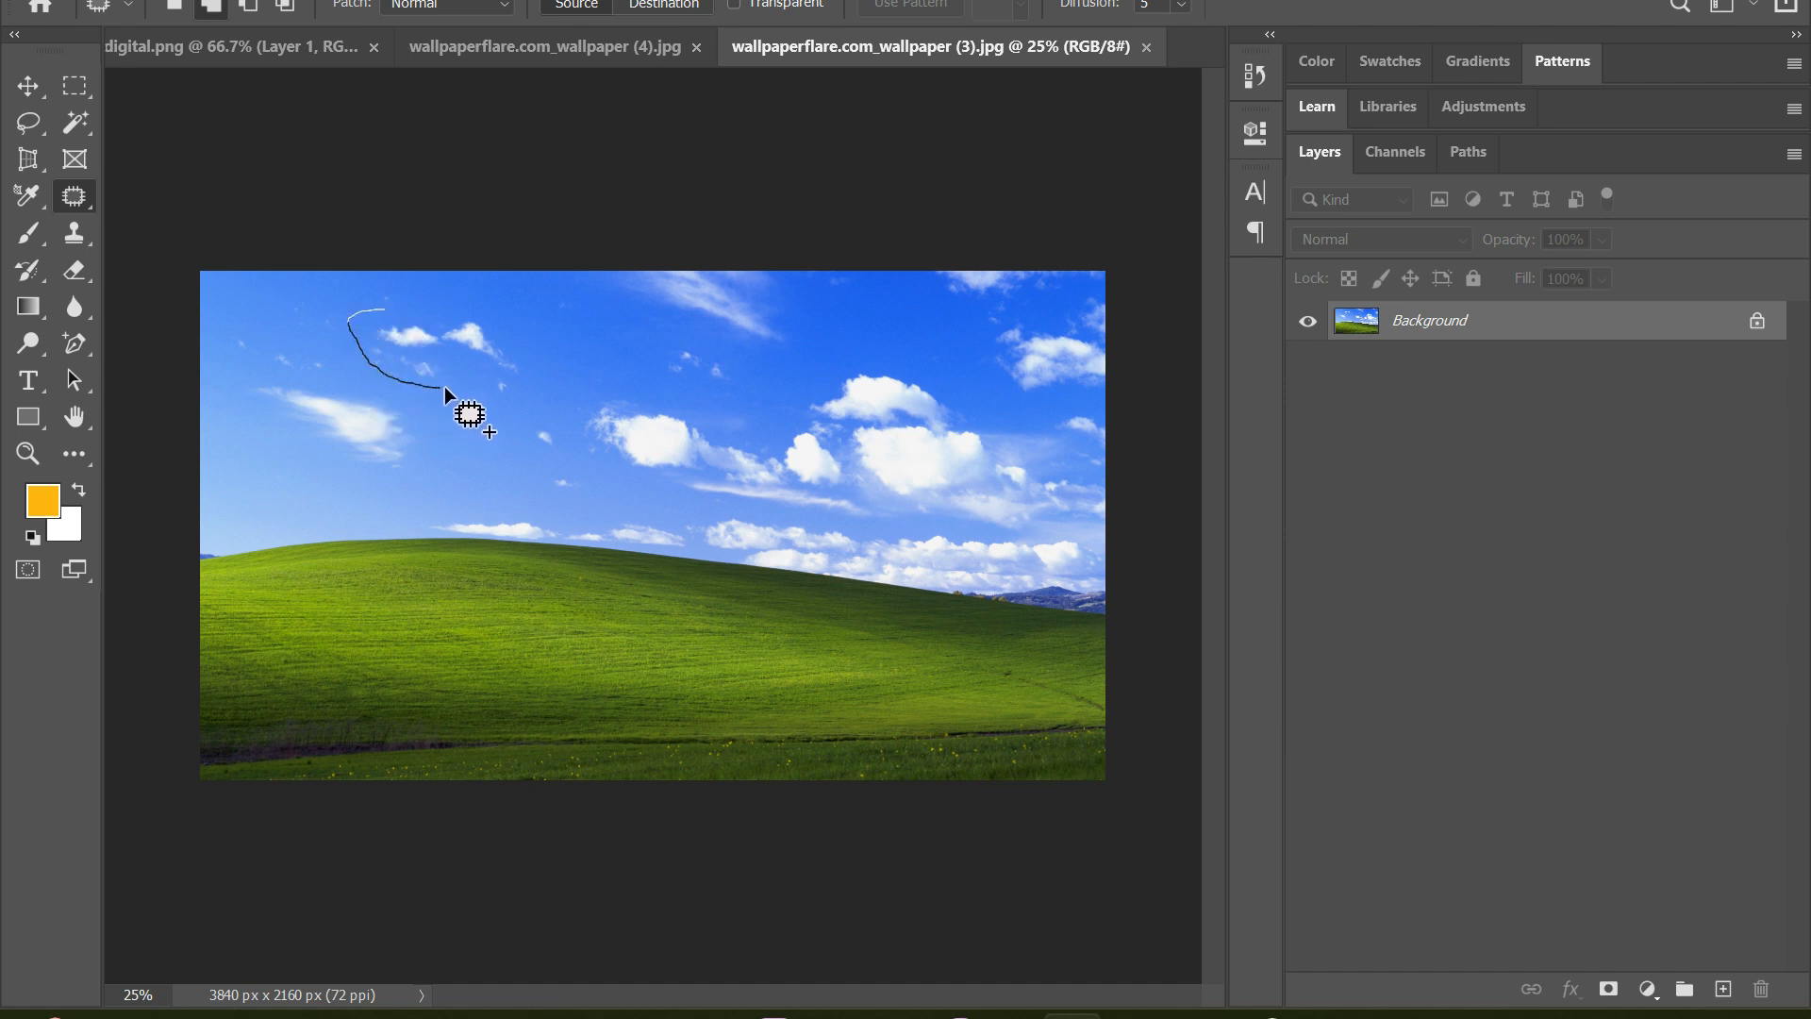
Patch the pair of small clouds in the upper-left sky with clear blue sky, and clear the selection
drag(444, 387, 480, 368)
drag(389, 307, 389, 310)
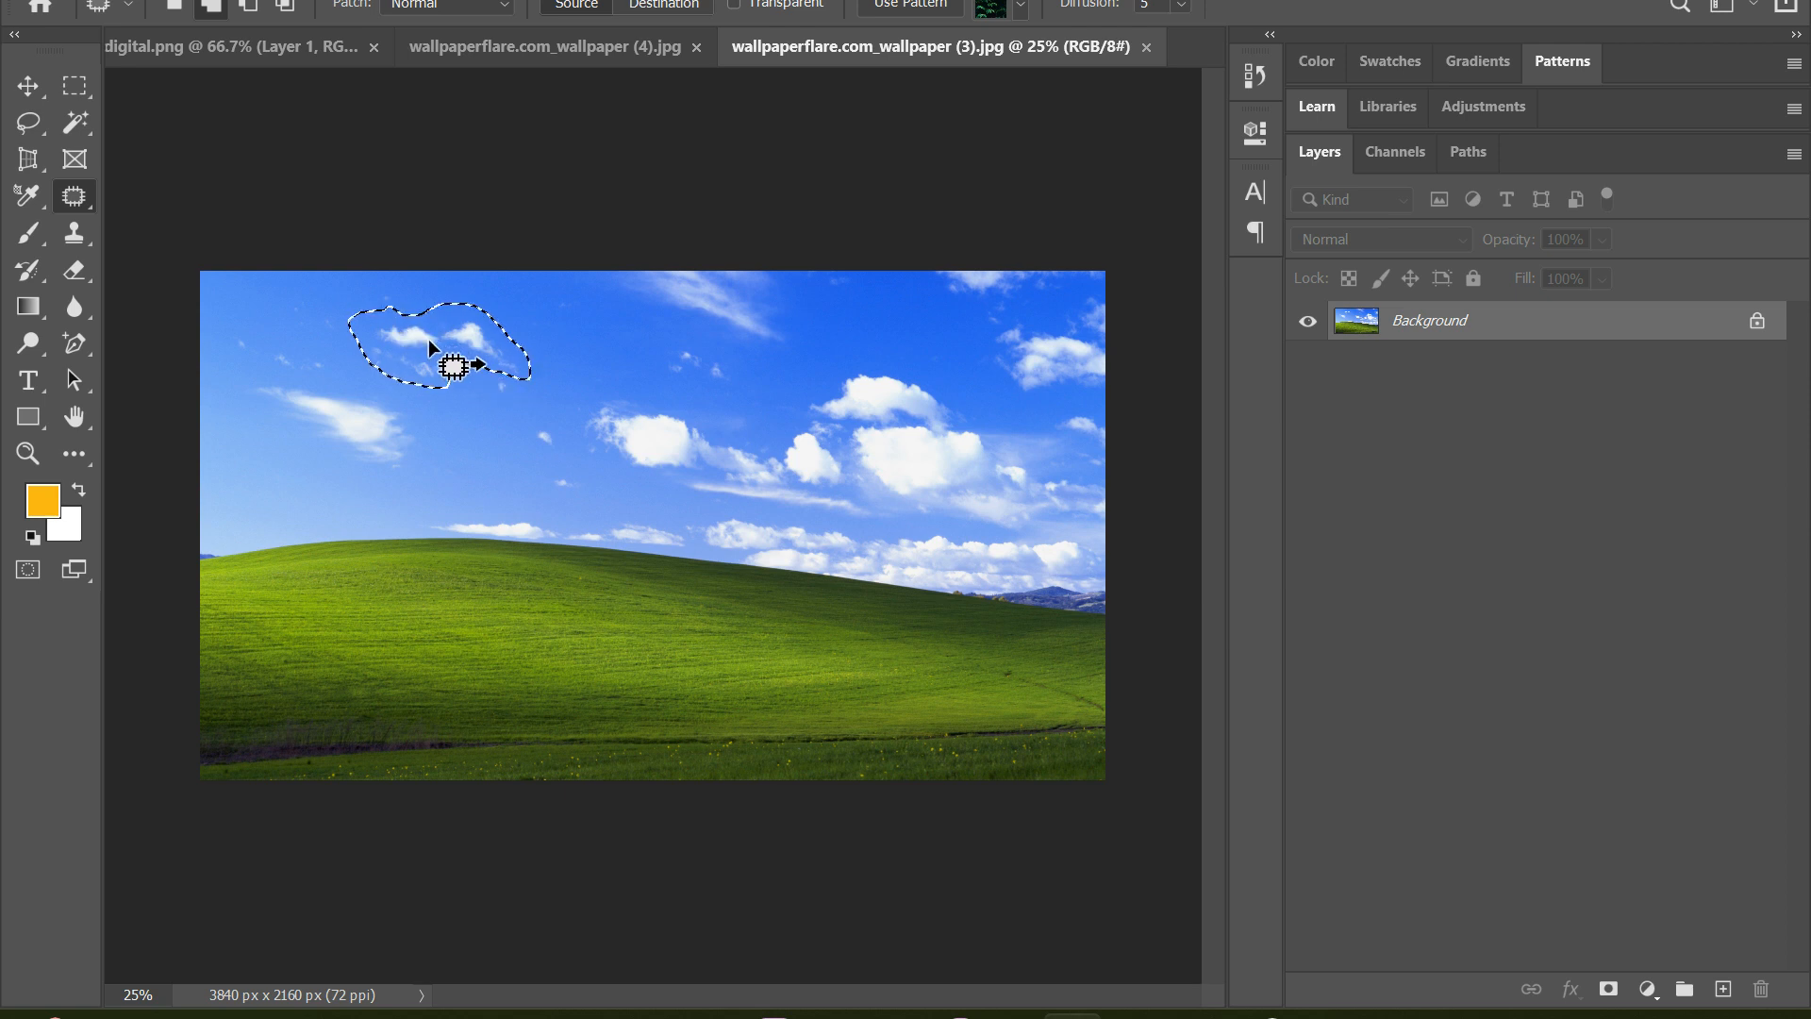
drag(425, 337, 563, 315)
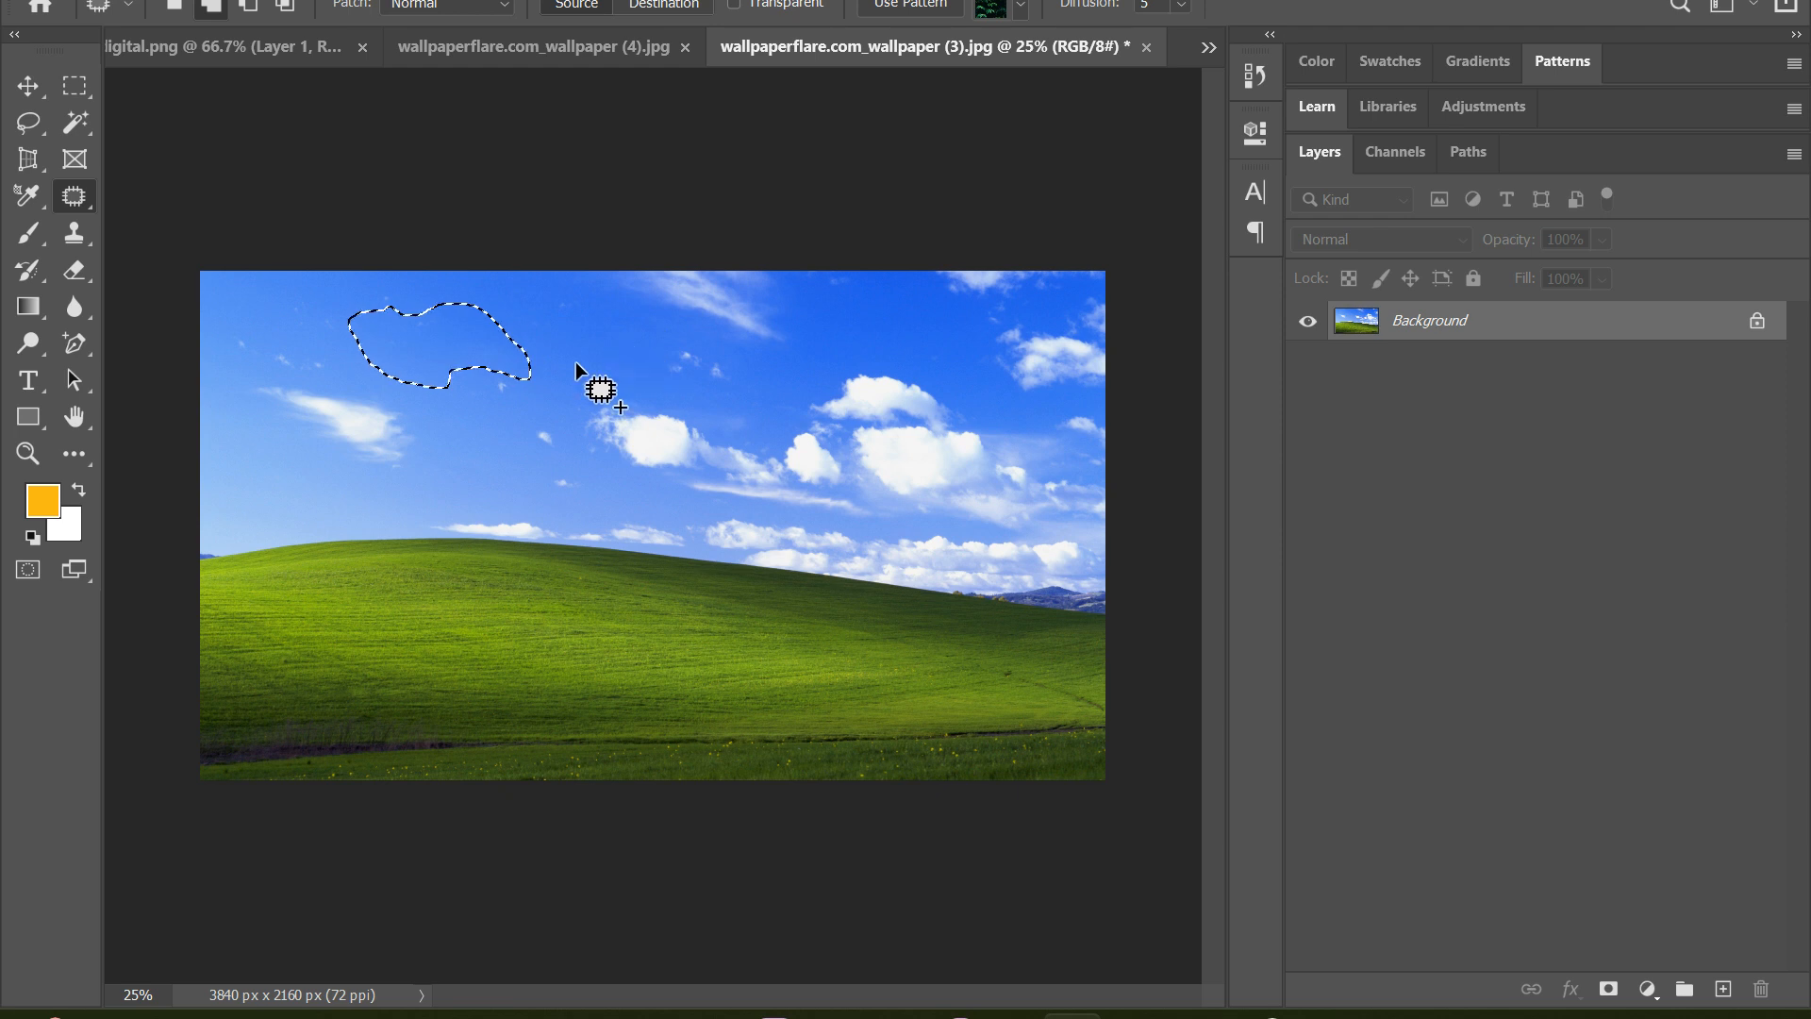
key(ctrl+d)
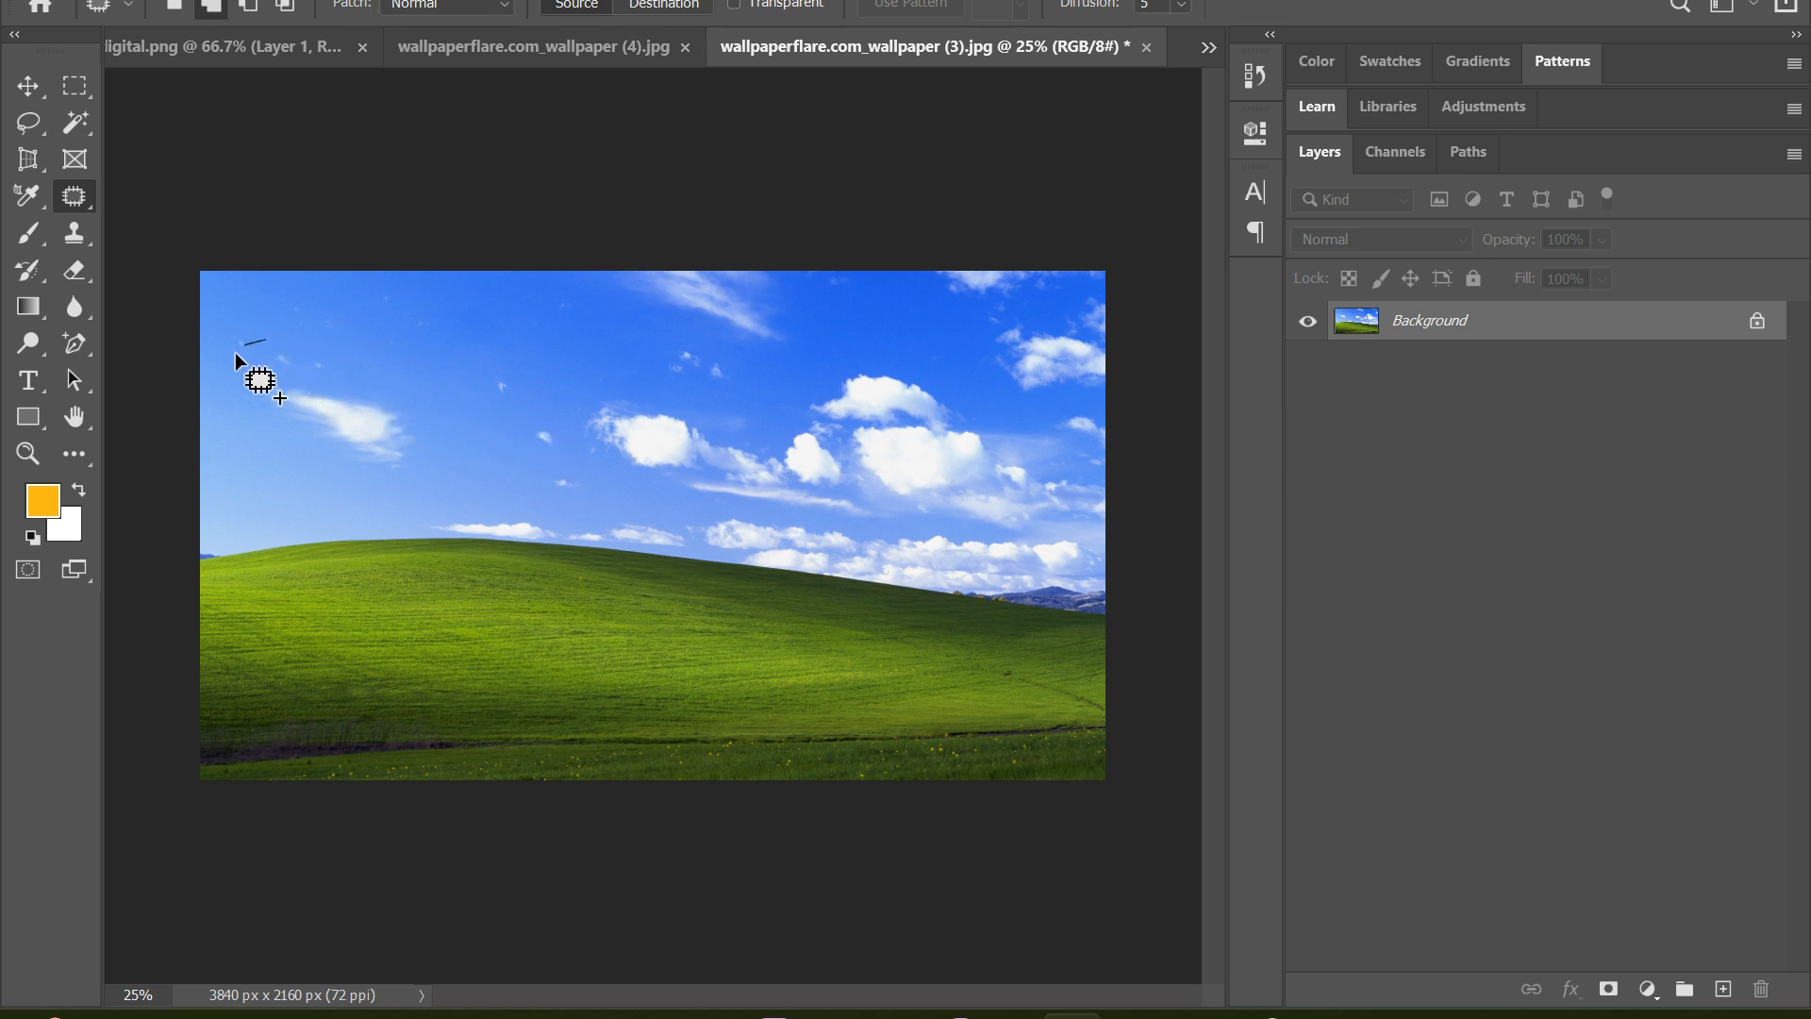
Patch the wispy cloud in the left sky and the tiny speck beside it with clear sky, and clear the selection
drag(247, 410, 326, 461)
mouse_move(422, 399)
mouse_down()
mouse_move(347, 370)
mouse_move(495, 326)
mouse_up()
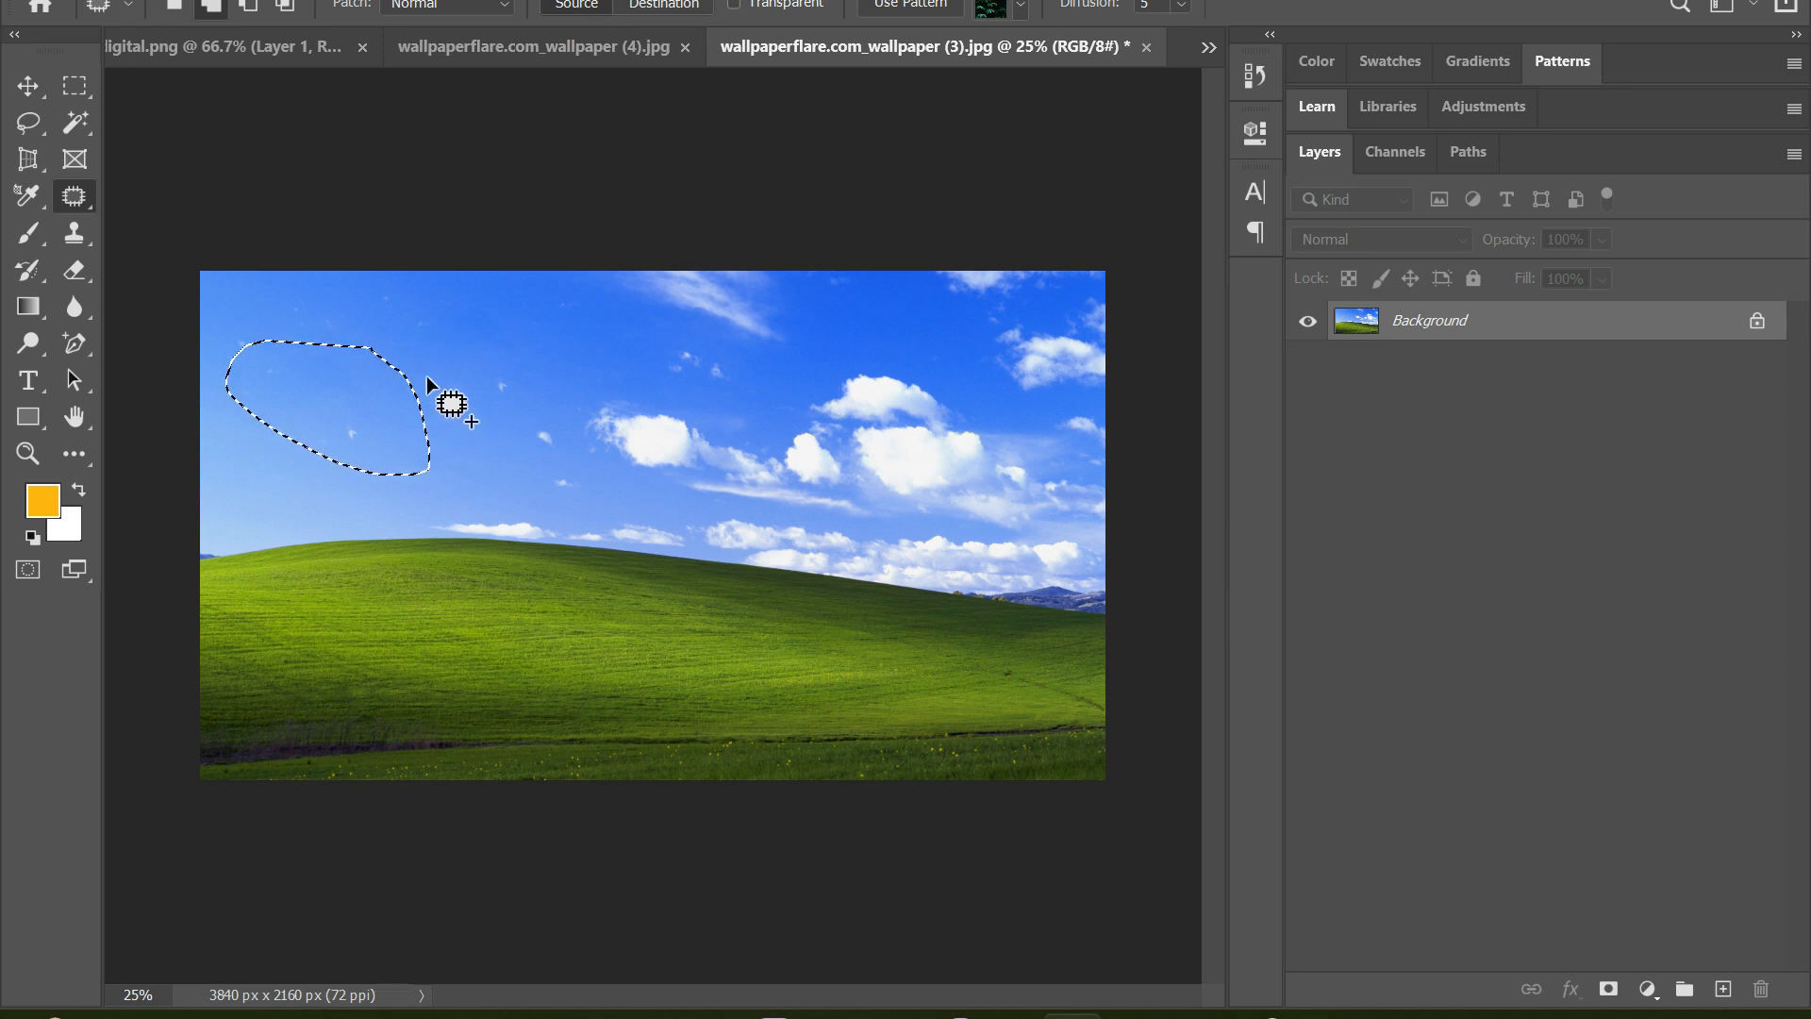
mouse_move(483, 381)
mouse_down()
mouse_move(494, 407)
mouse_move(508, 387)
mouse_up()
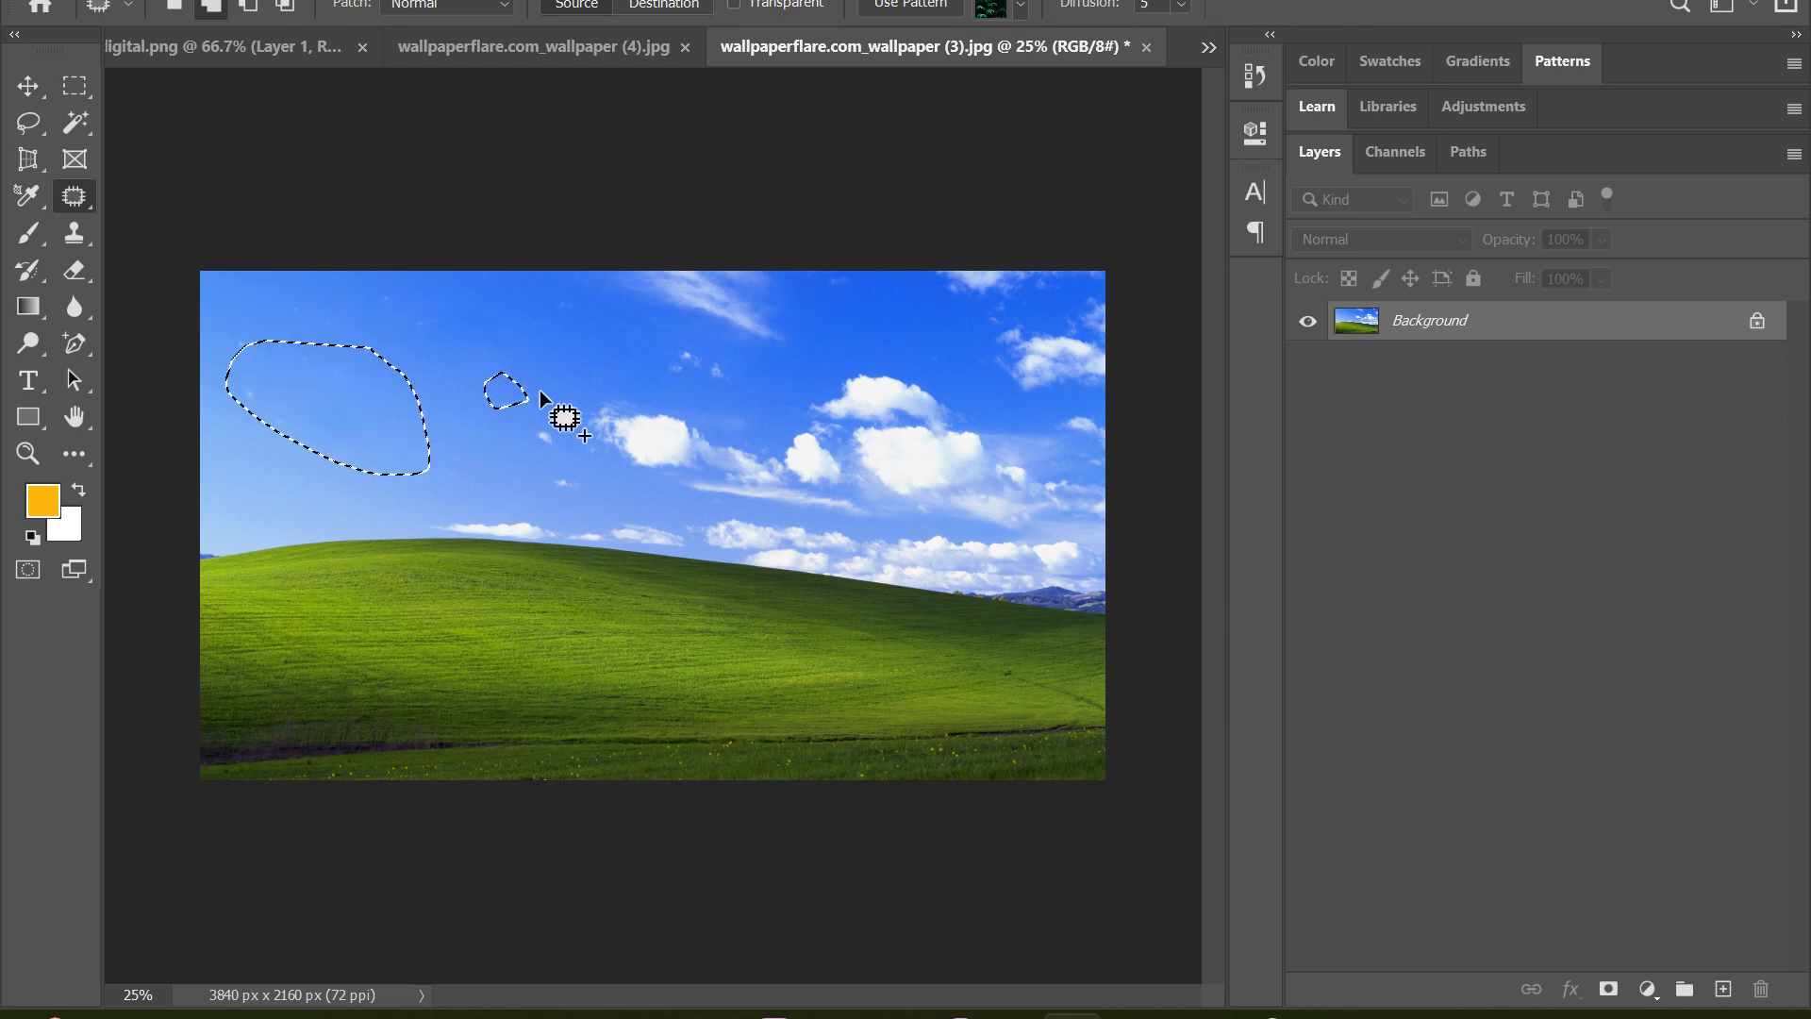
key(ctrl+d)
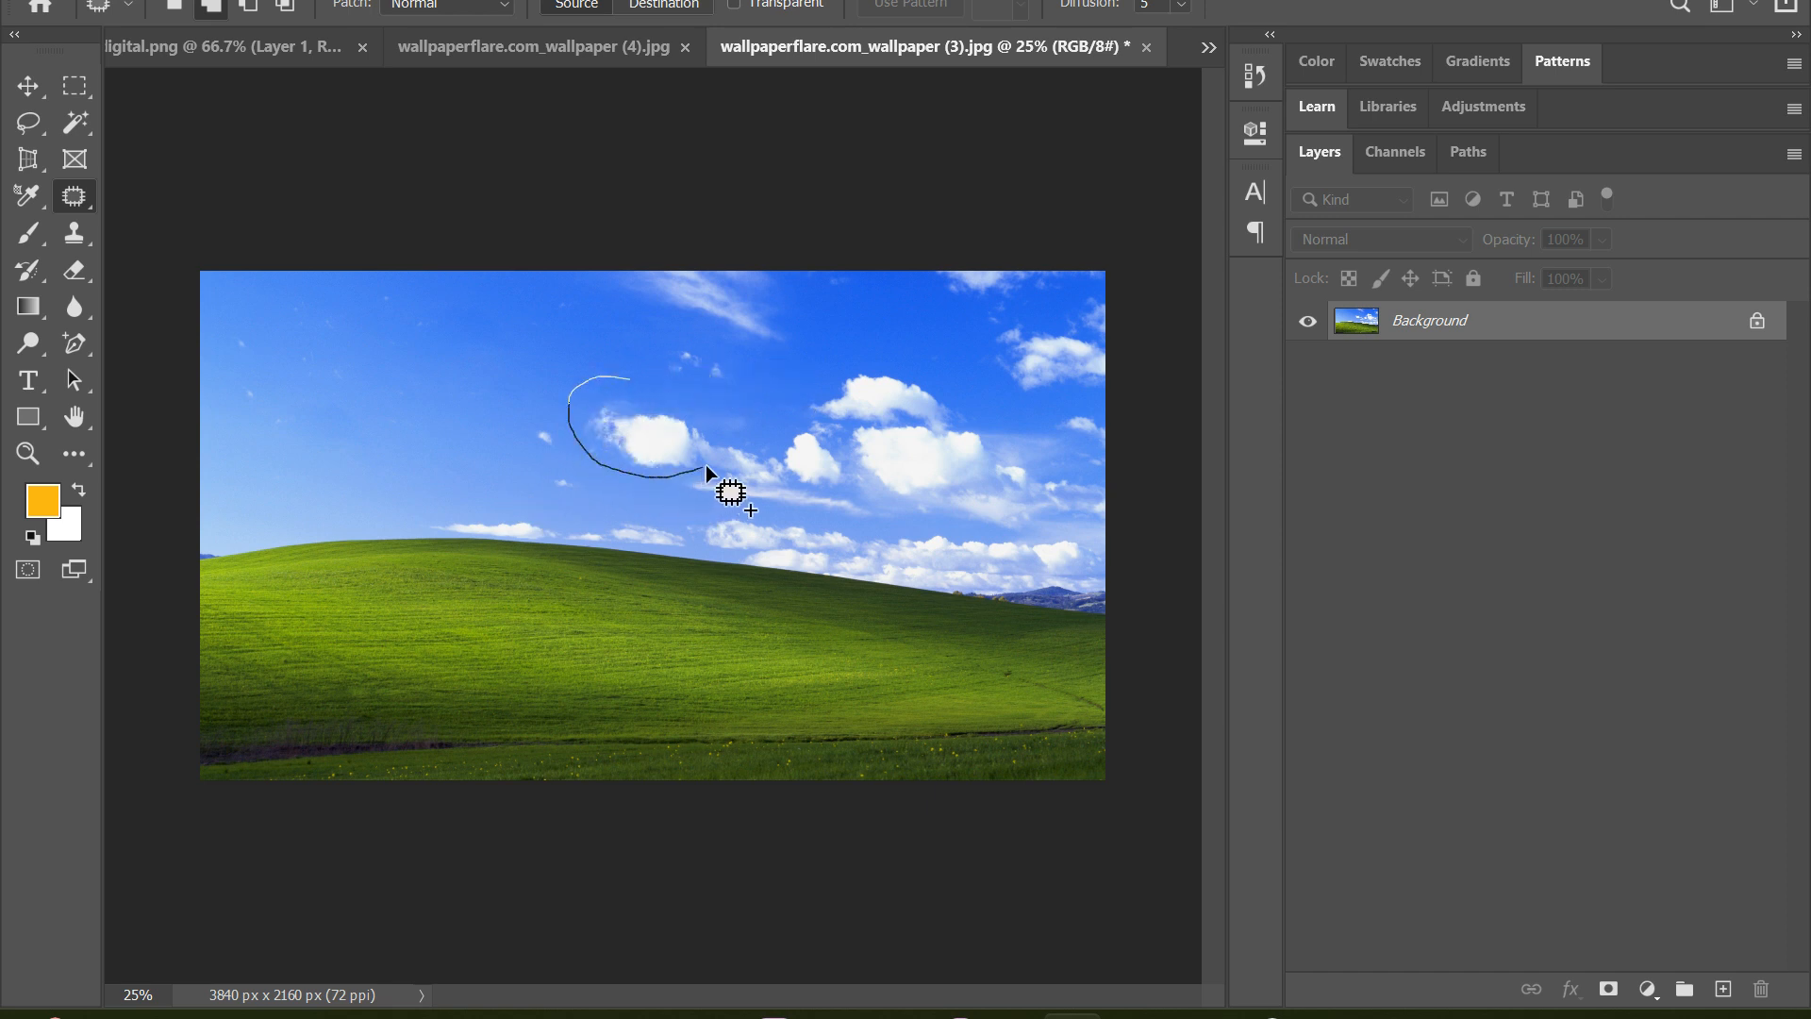
Patch the round central cloud and the tiny clouds above it with clear sky, switching the Patch tool to new-selection mode
mouse_move(710, 383)
mouse_down()
mouse_move(676, 394)
mouse_move(457, 352)
mouse_up()
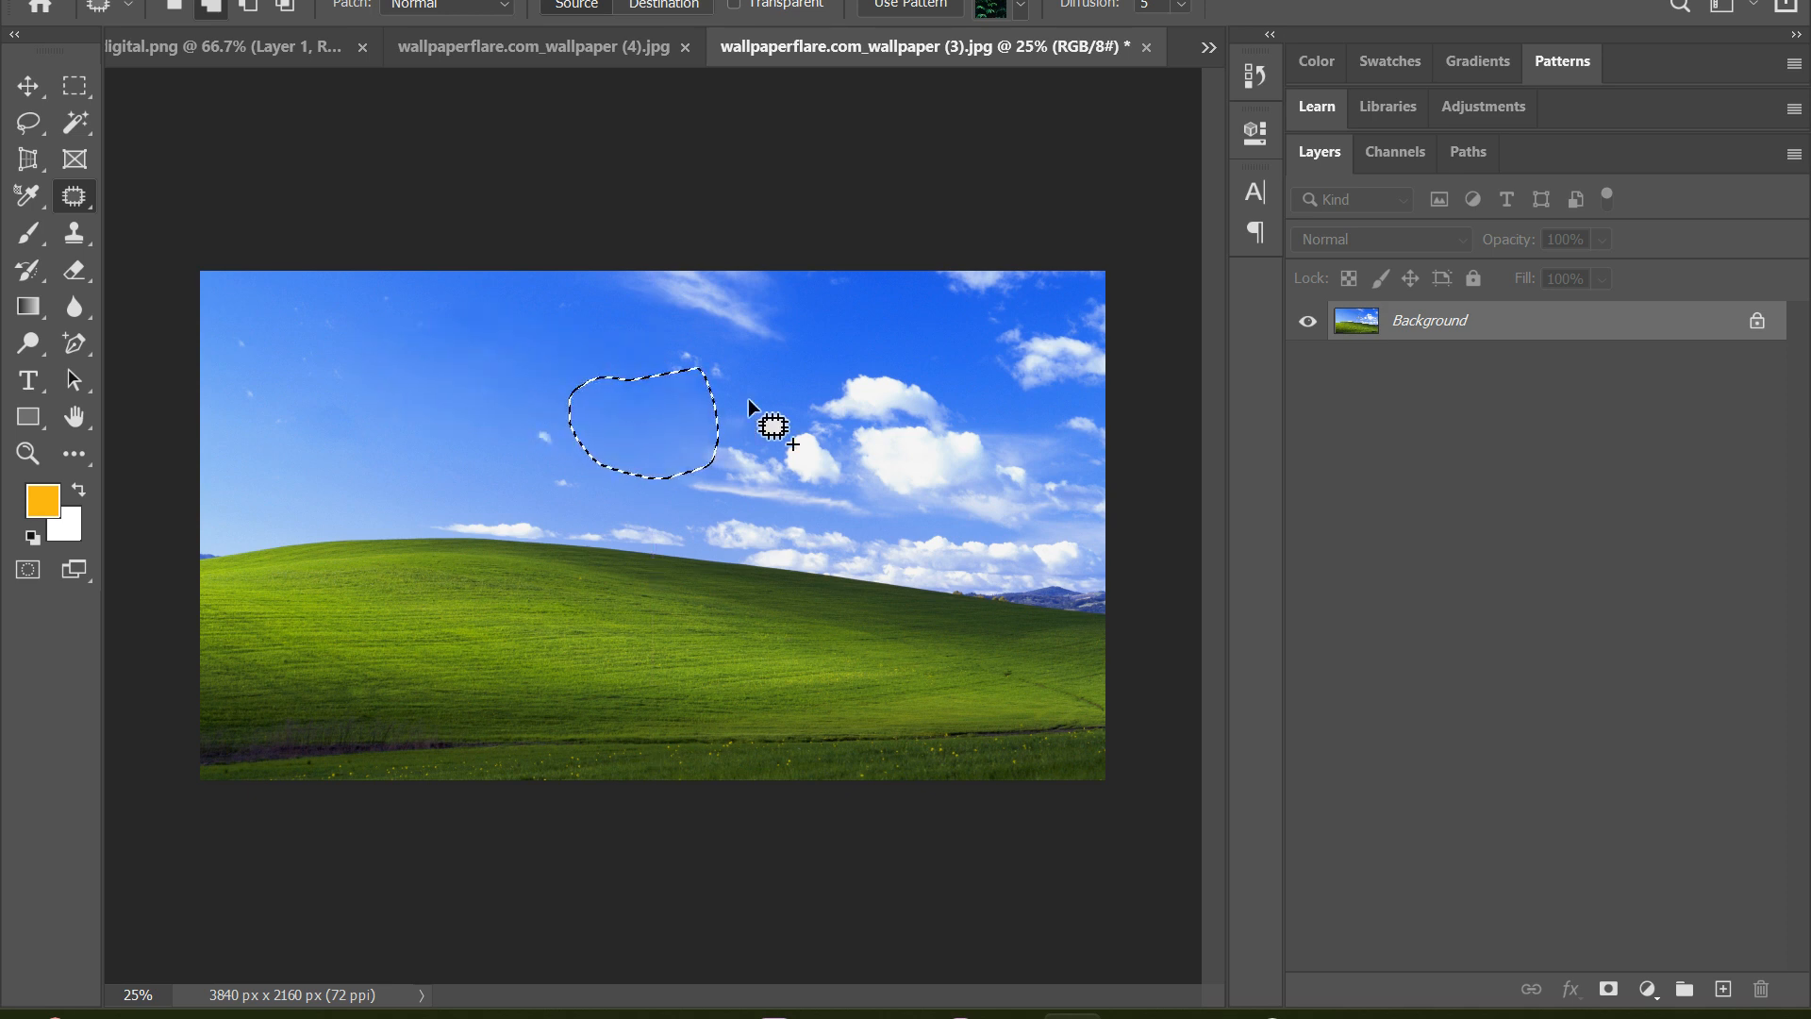
mouse_move(677, 338)
mouse_down()
mouse_move(651, 344)
mouse_move(680, 404)
mouse_move(659, 381)
mouse_up()
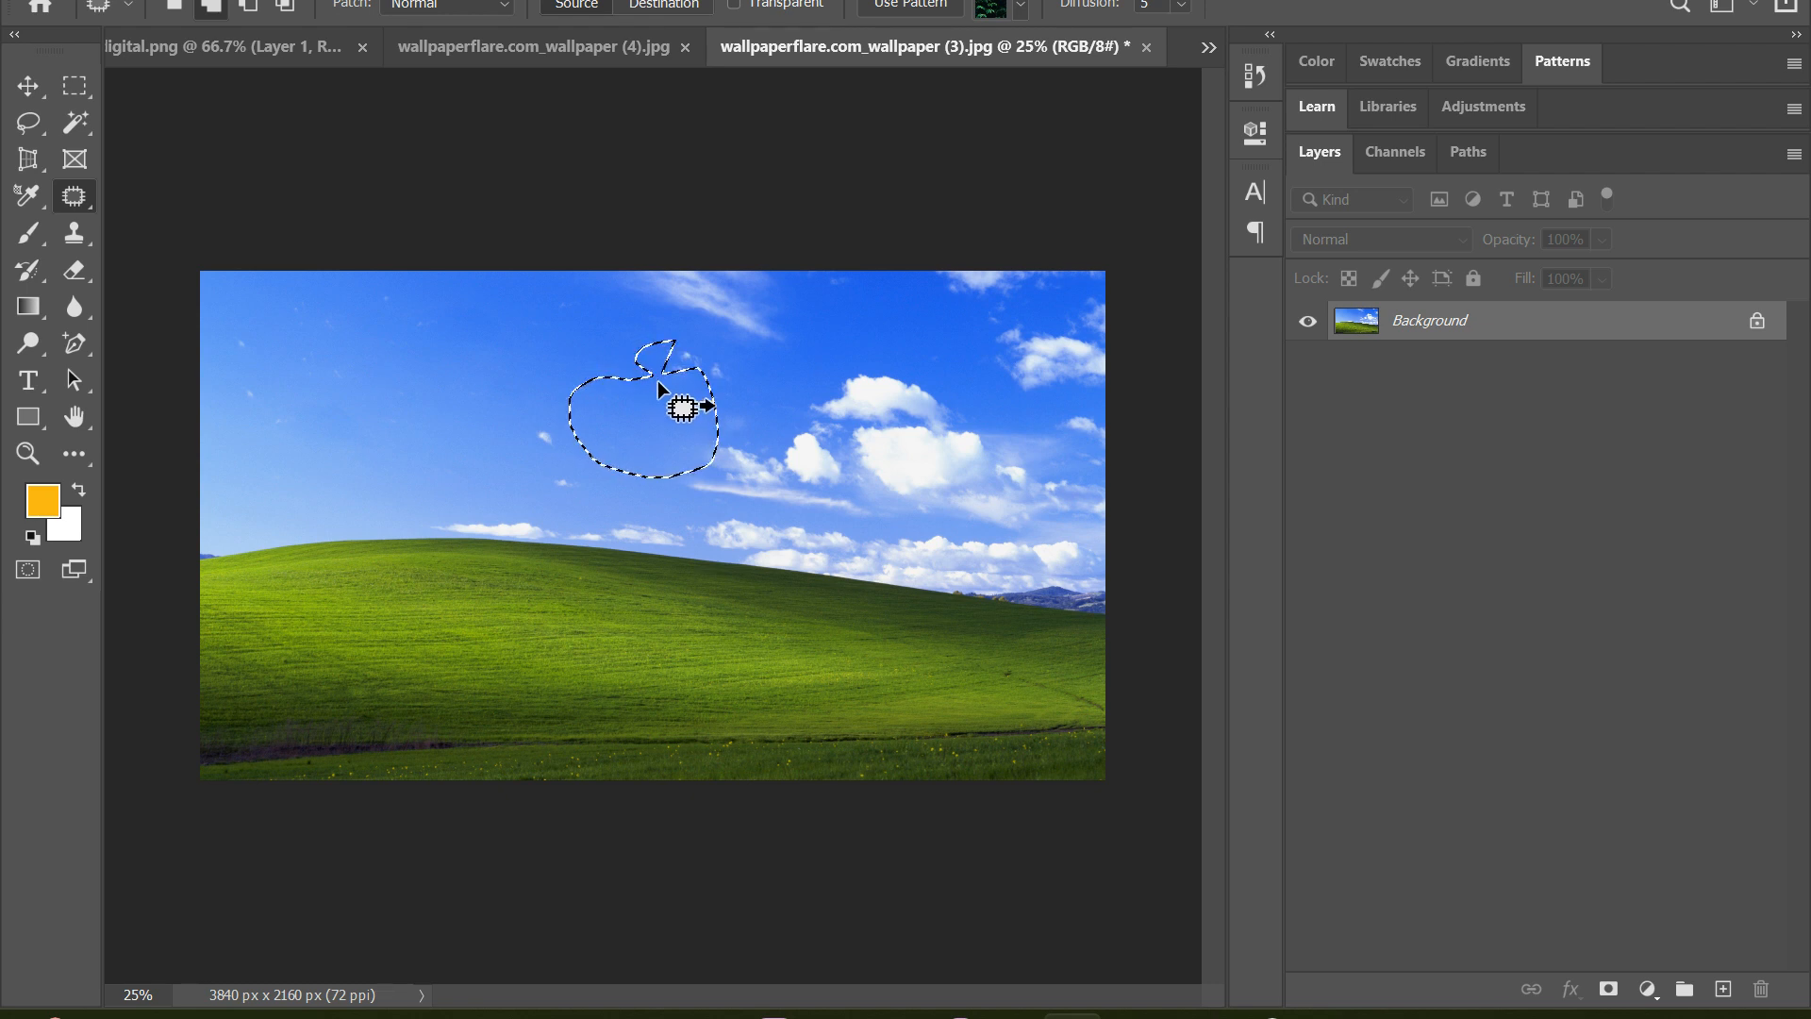
click(171, 8)
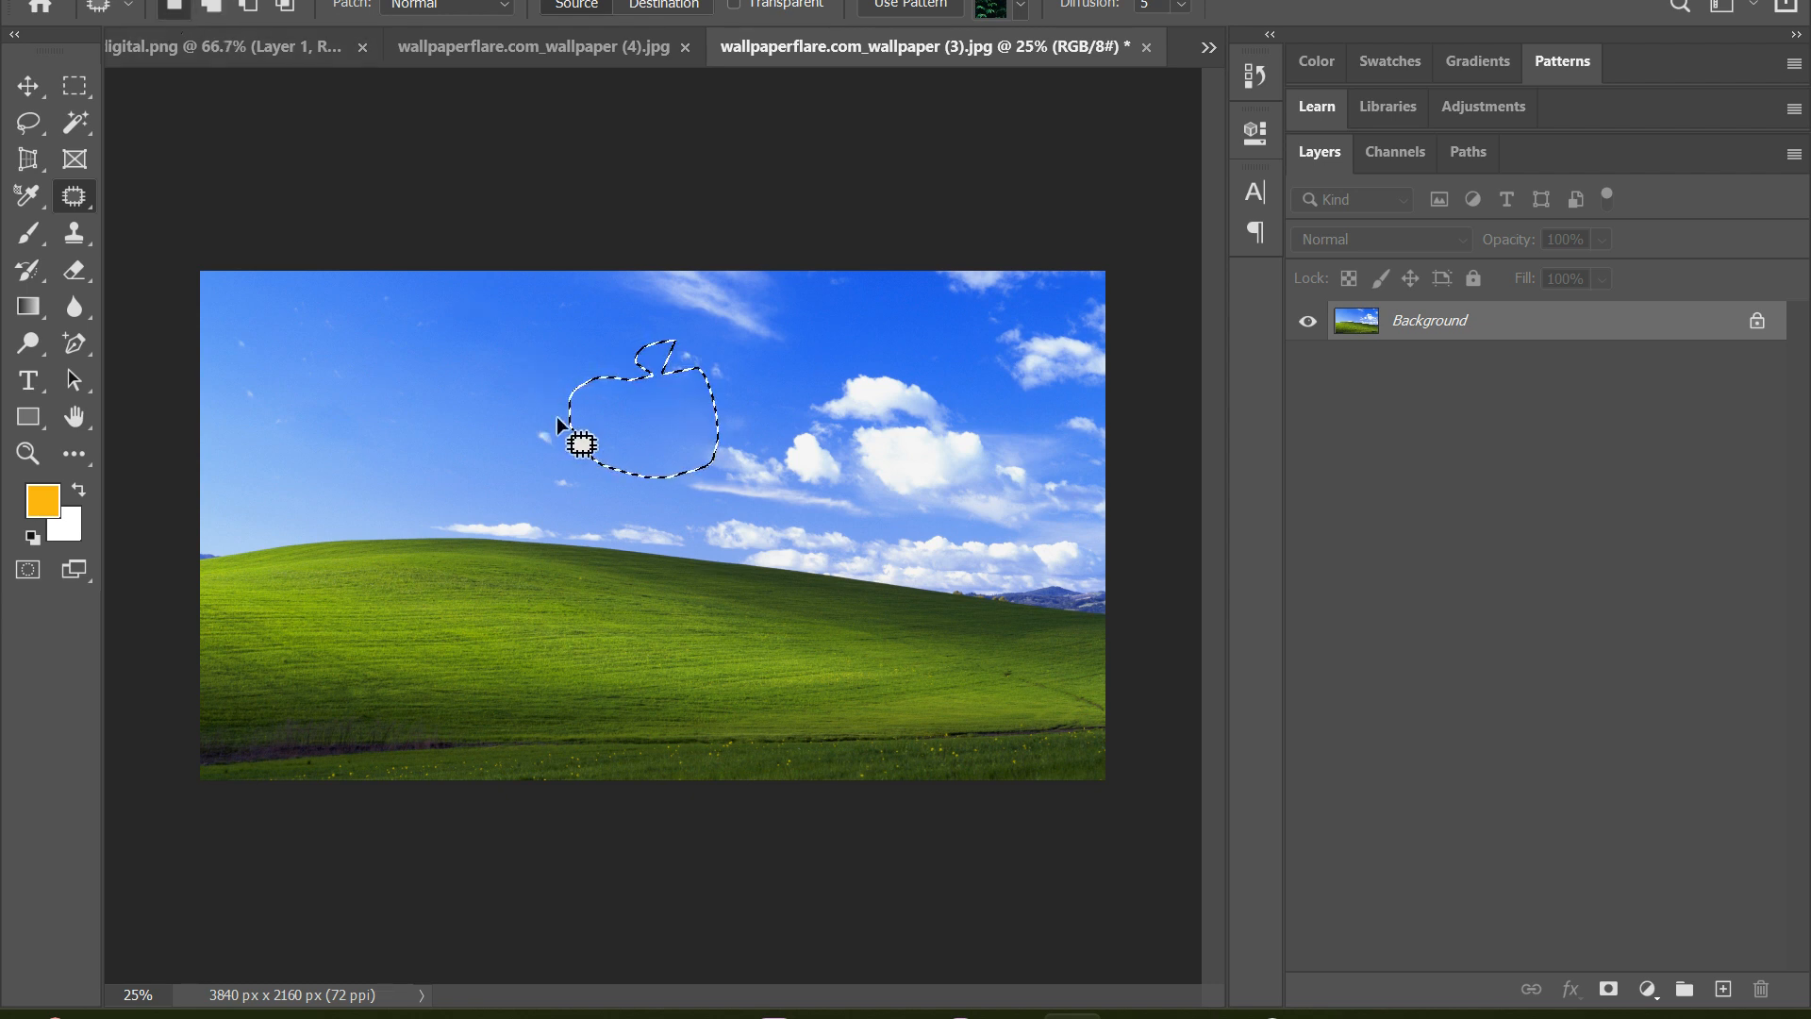
click(602, 499)
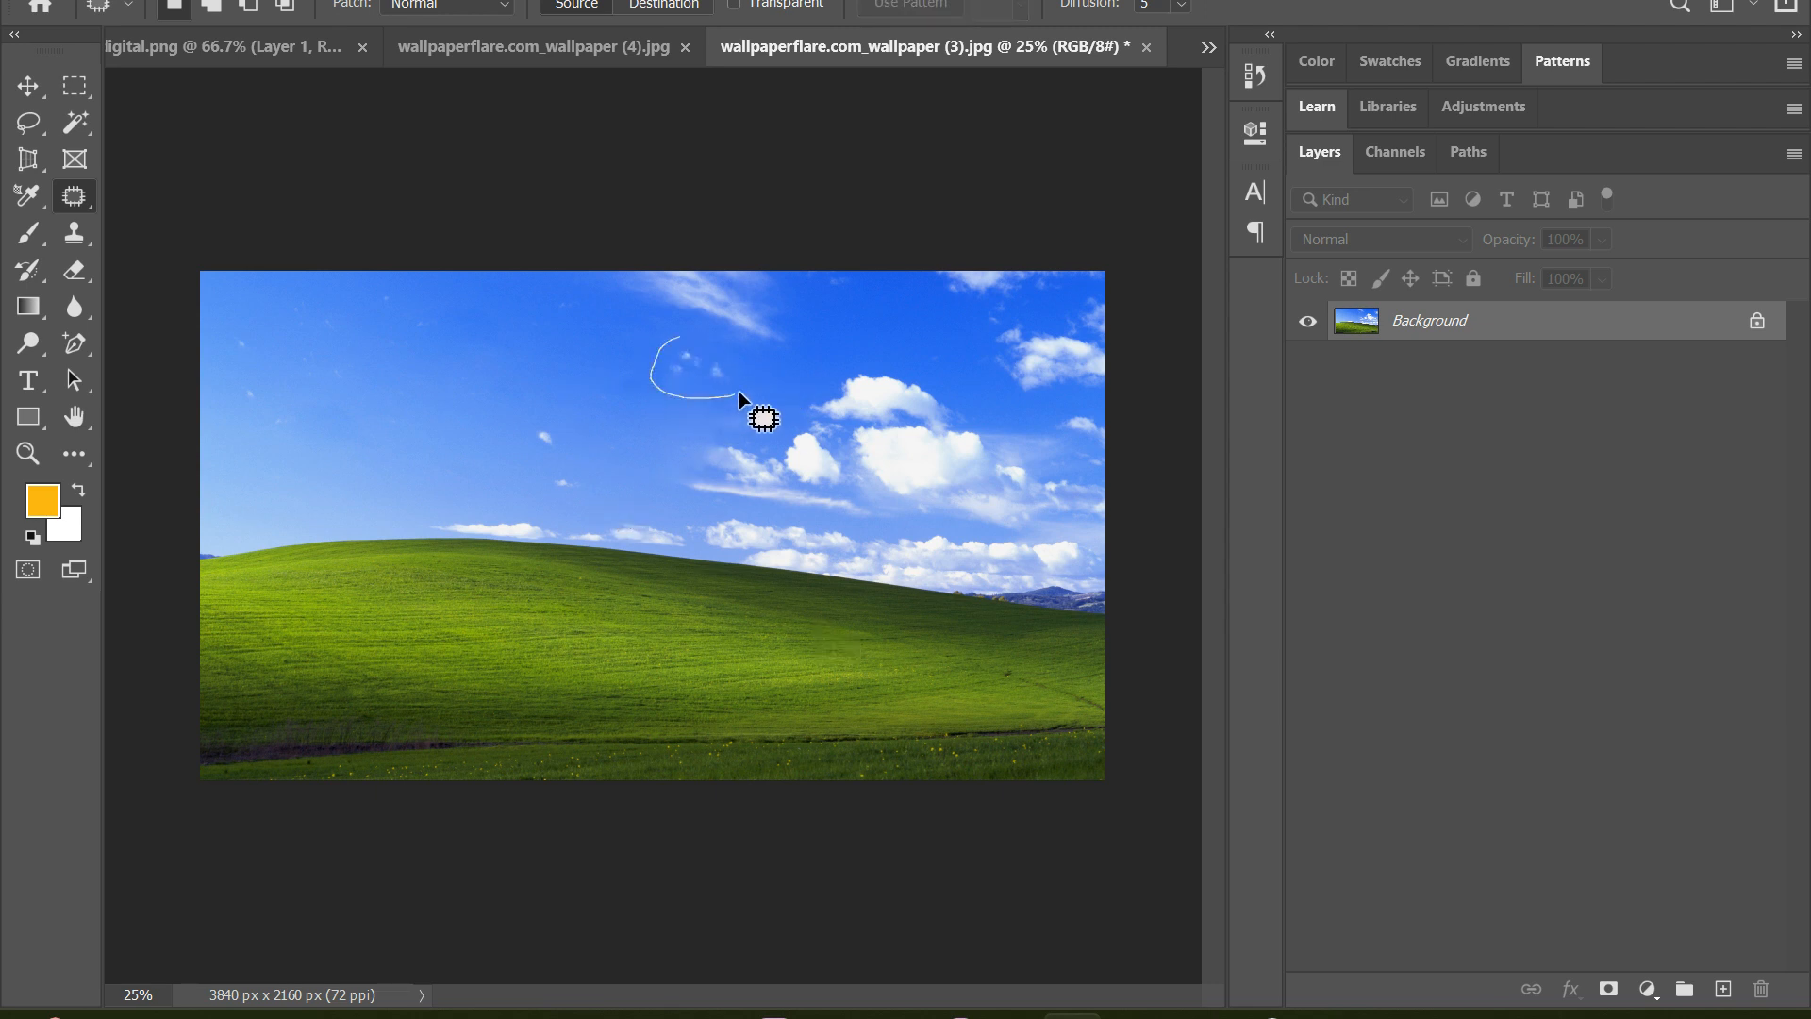
mouse_move(710, 337)
mouse_down()
mouse_move(716, 363)
mouse_move(477, 355)
mouse_up()
click(785, 354)
Try to patch the streaky cloud at the image's upper edge with clear sky, undo the attempts and clear the selection
drag(800, 268, 565, 347)
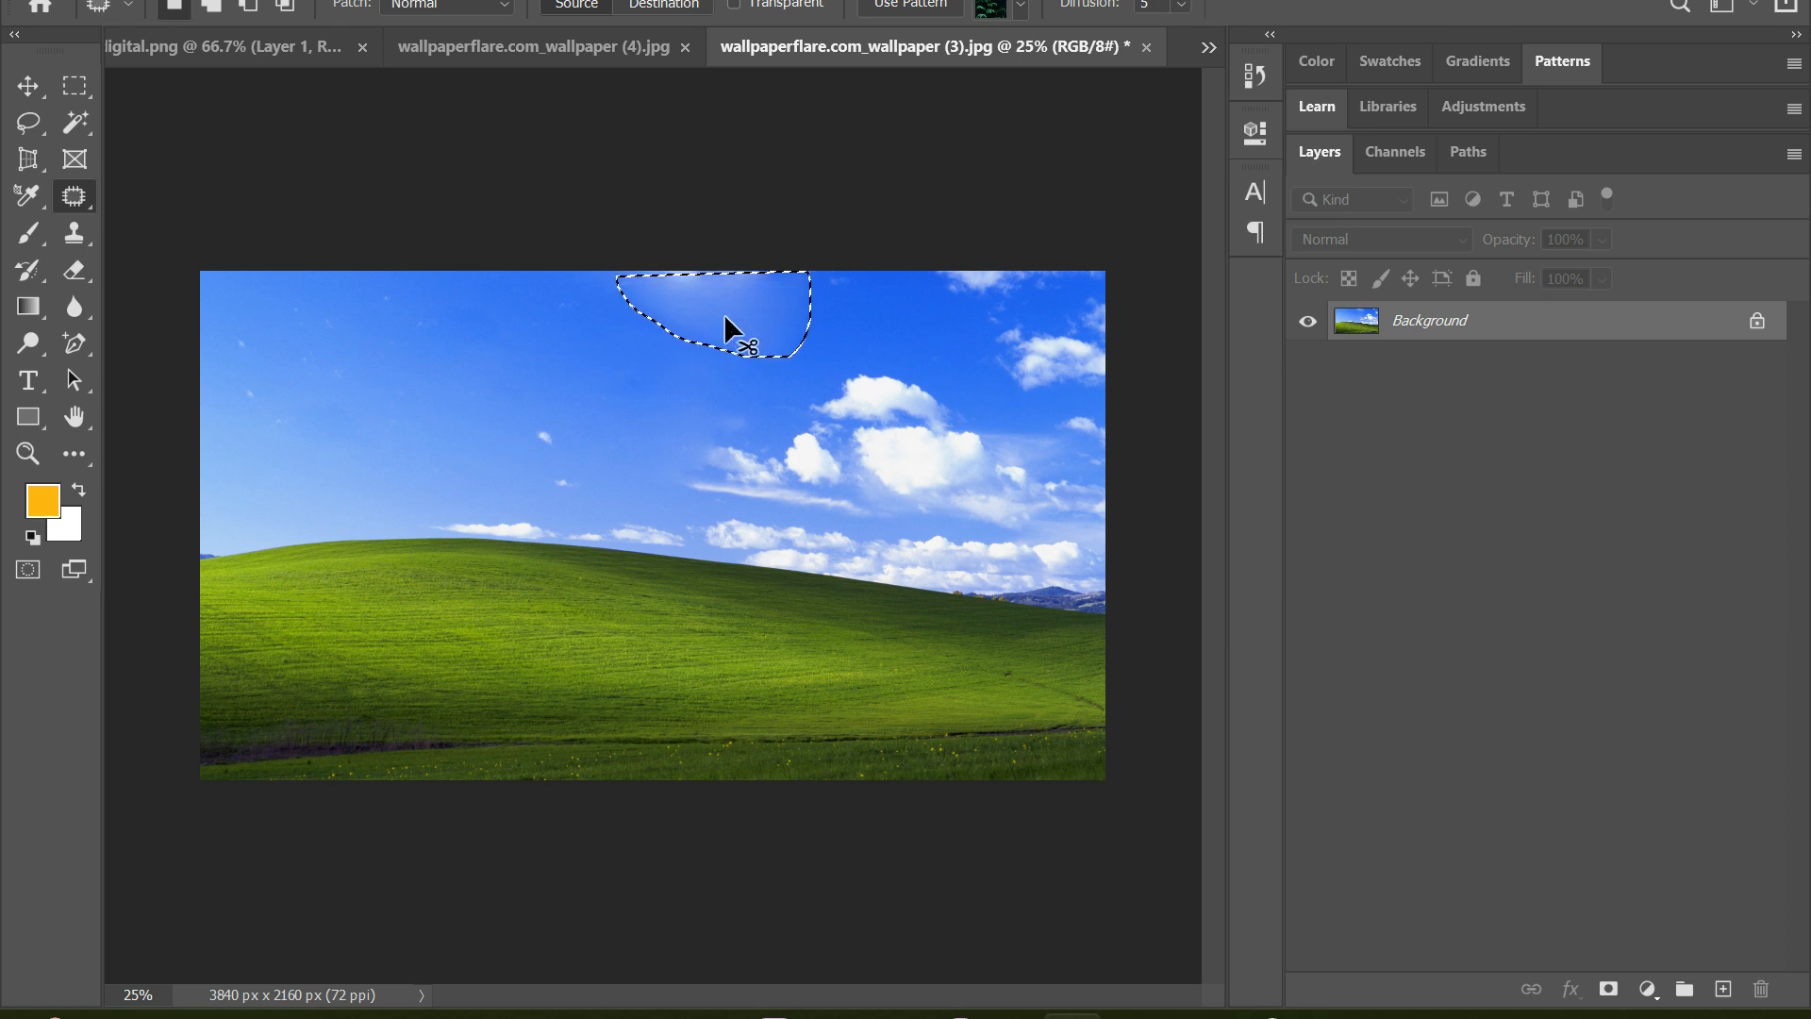
key(ctrl+z)
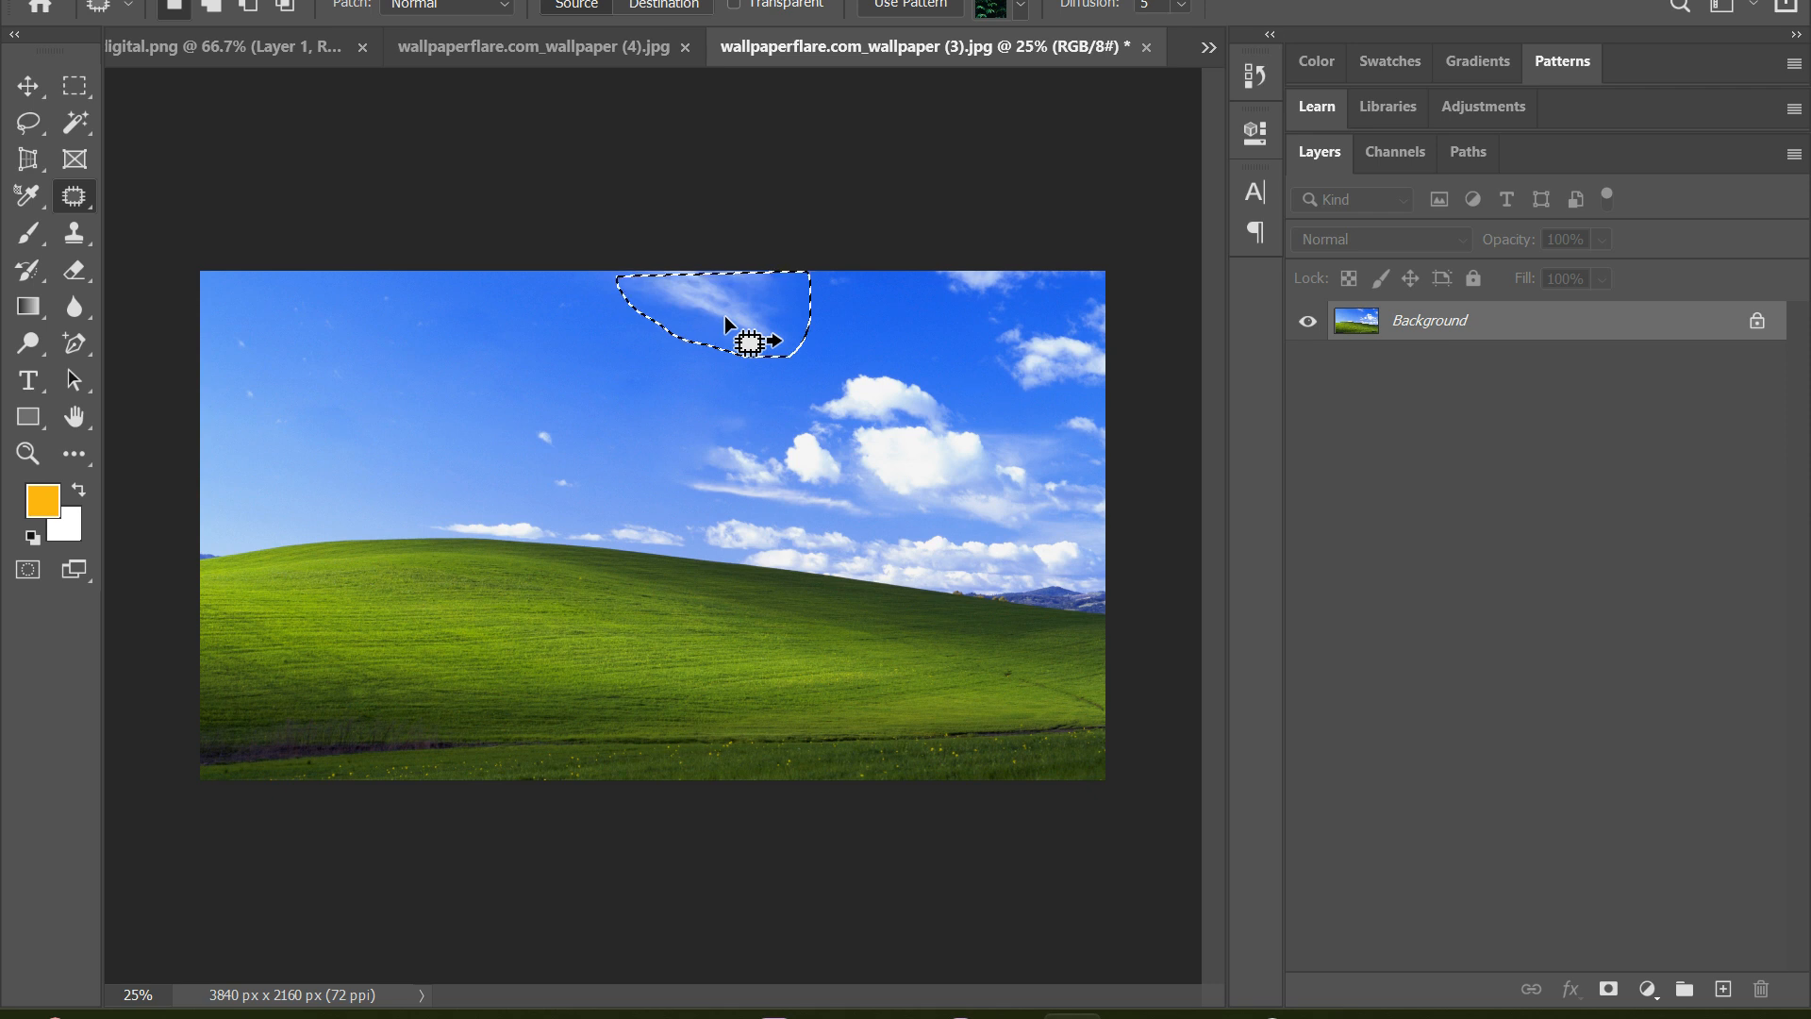
drag(745, 336, 525, 353)
click(649, 332)
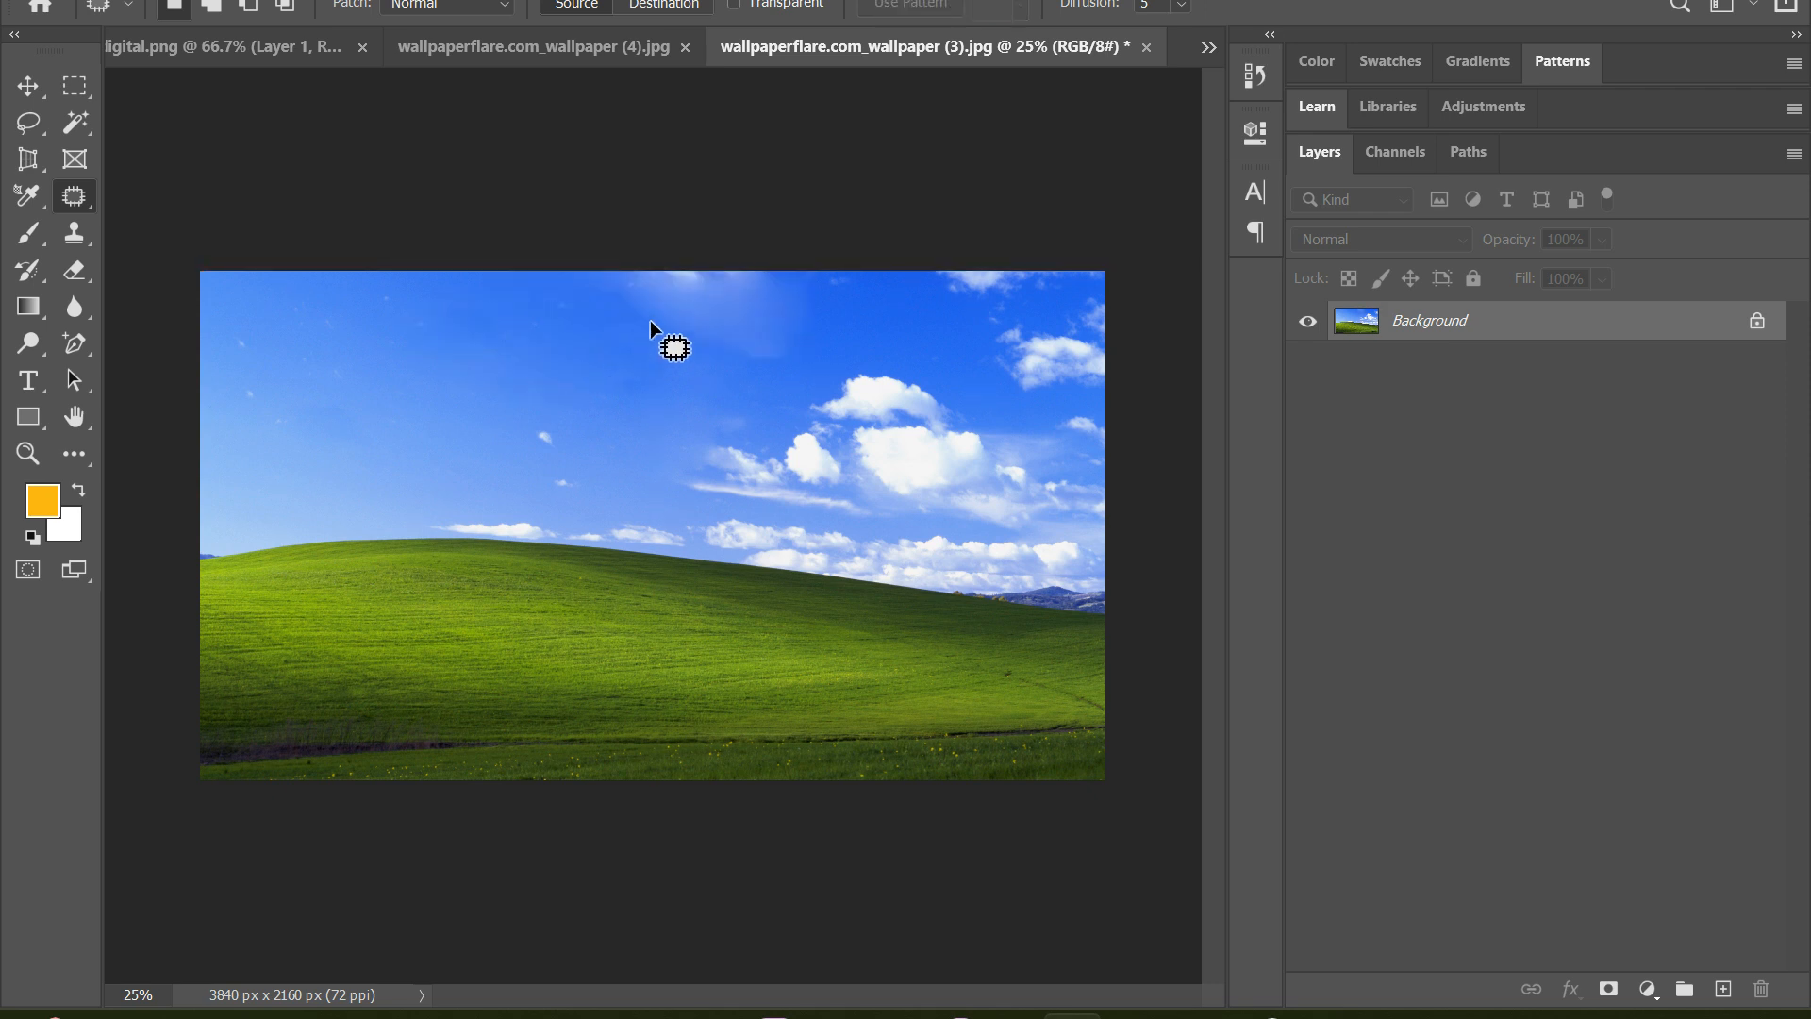
key(ctrl+z)
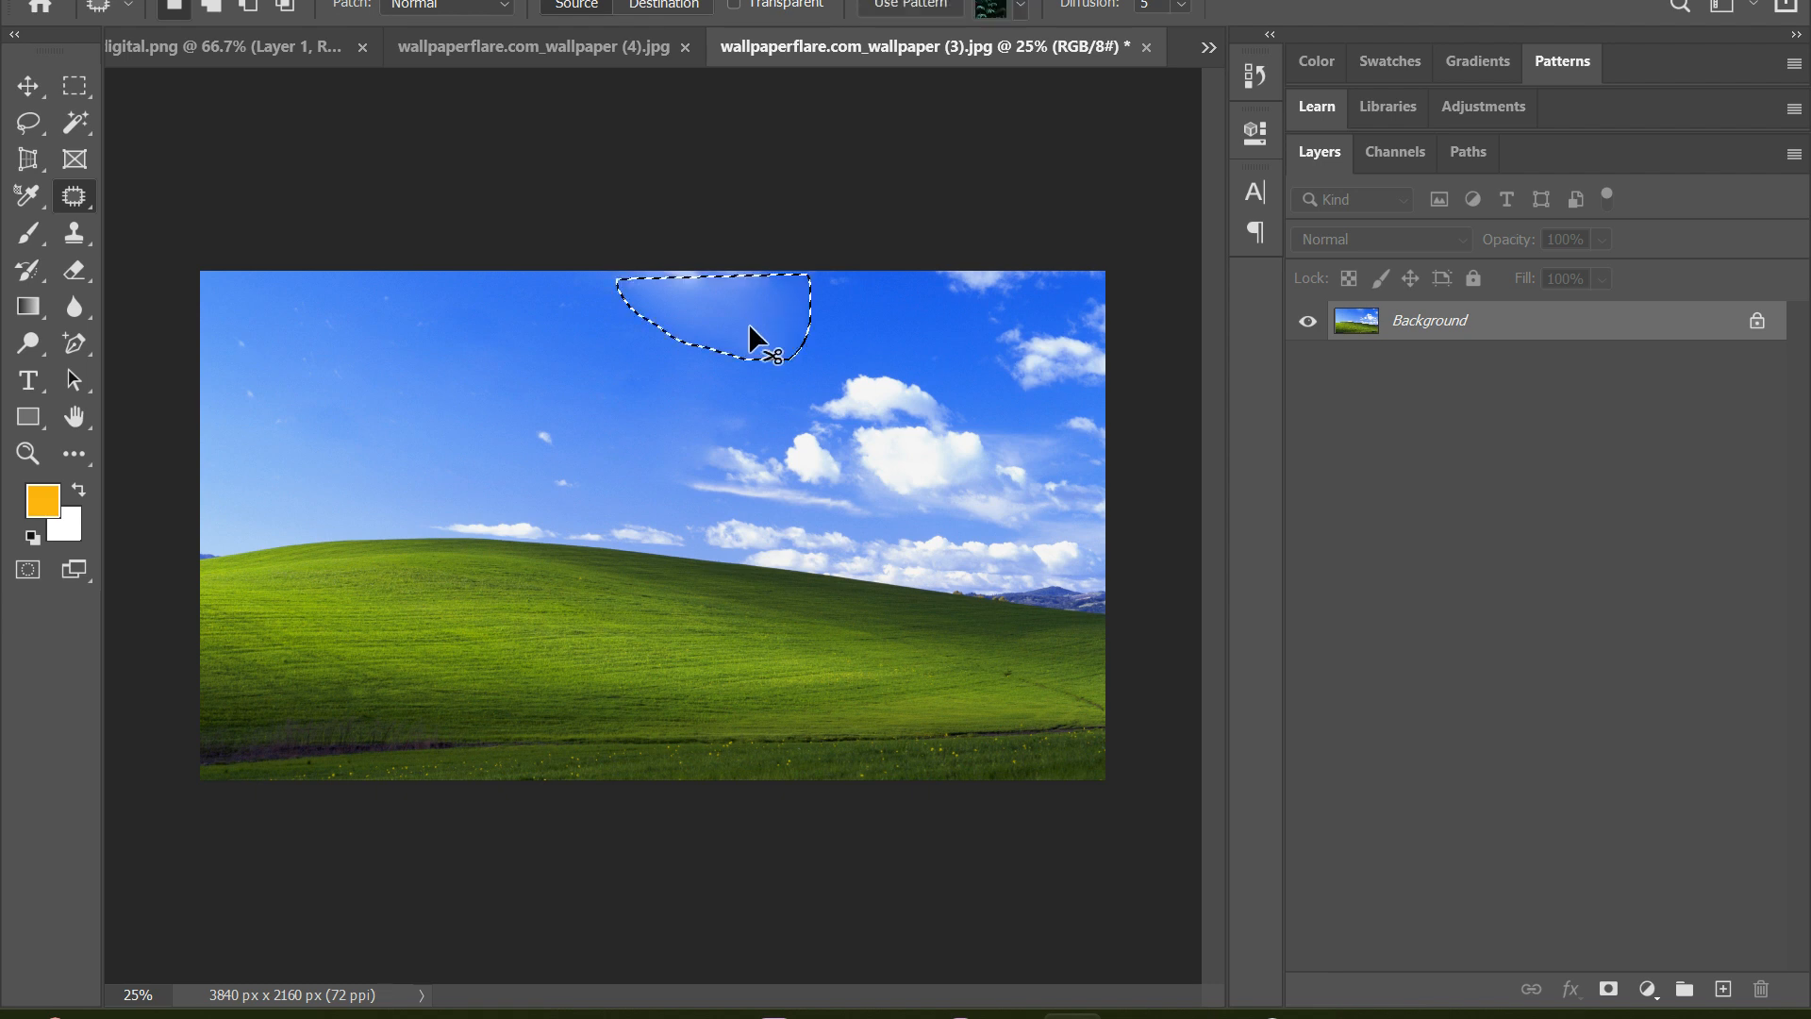
key(ctrl+z)
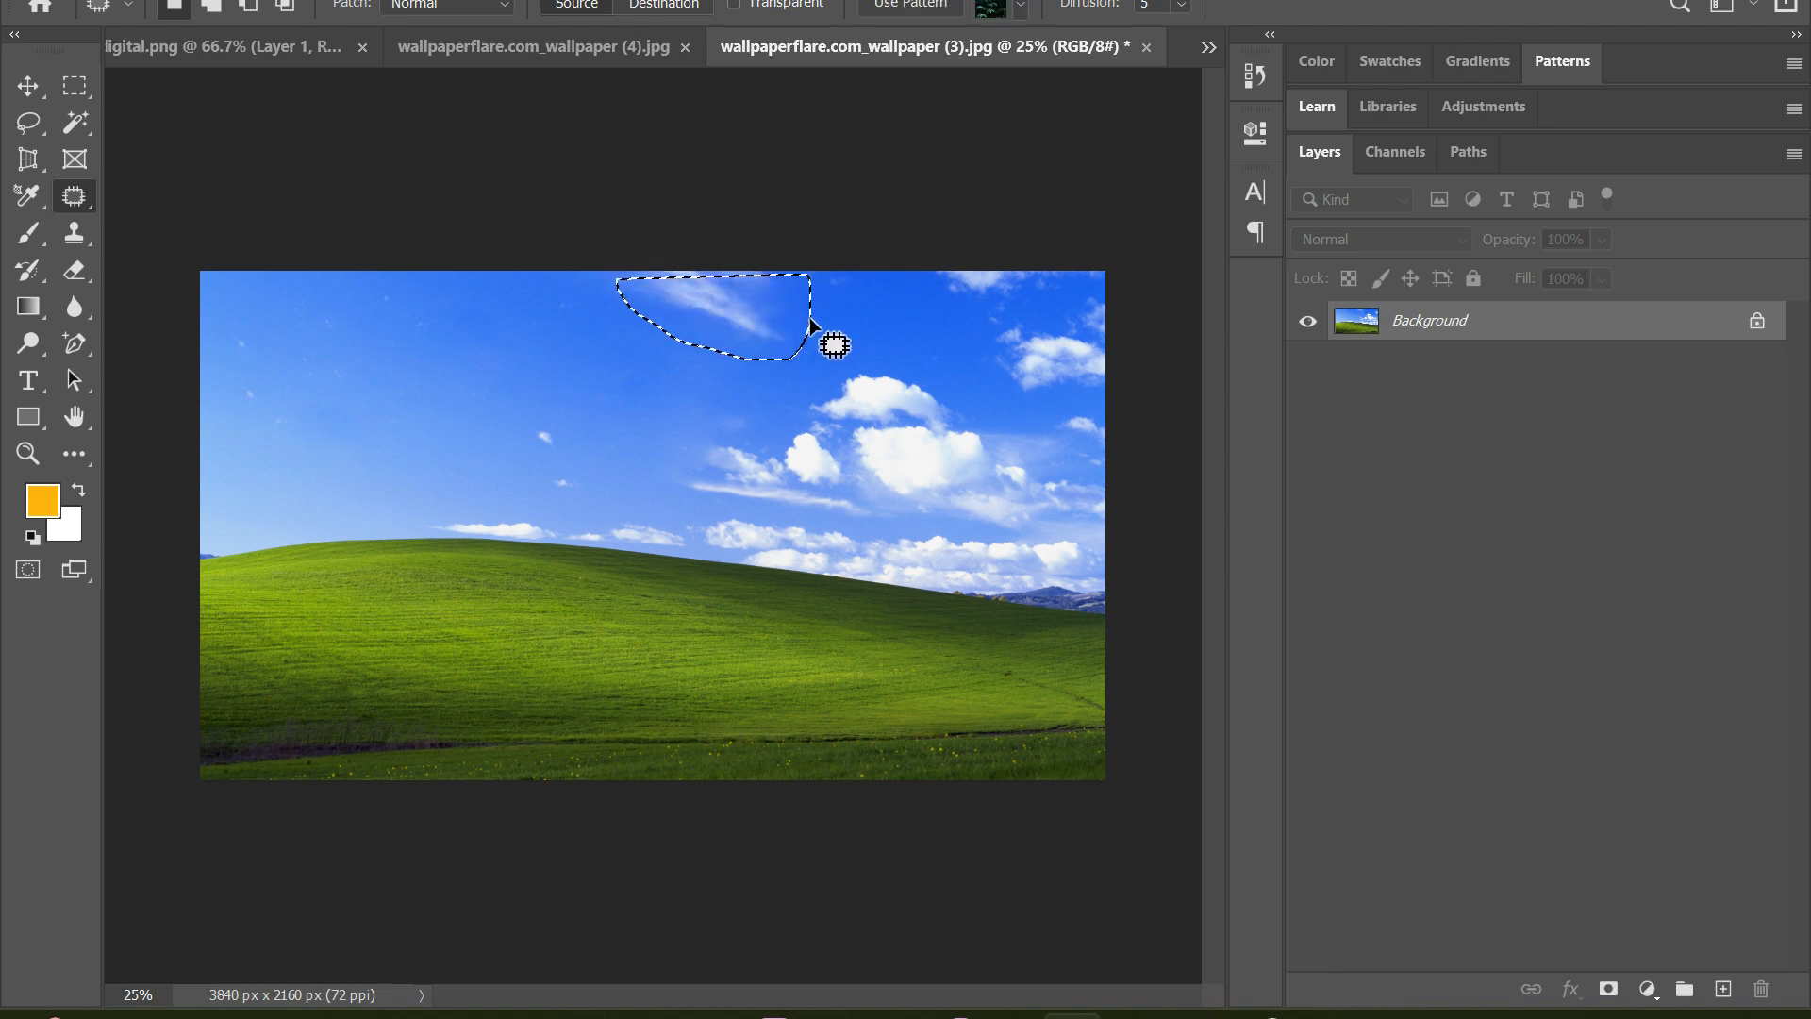
click(845, 330)
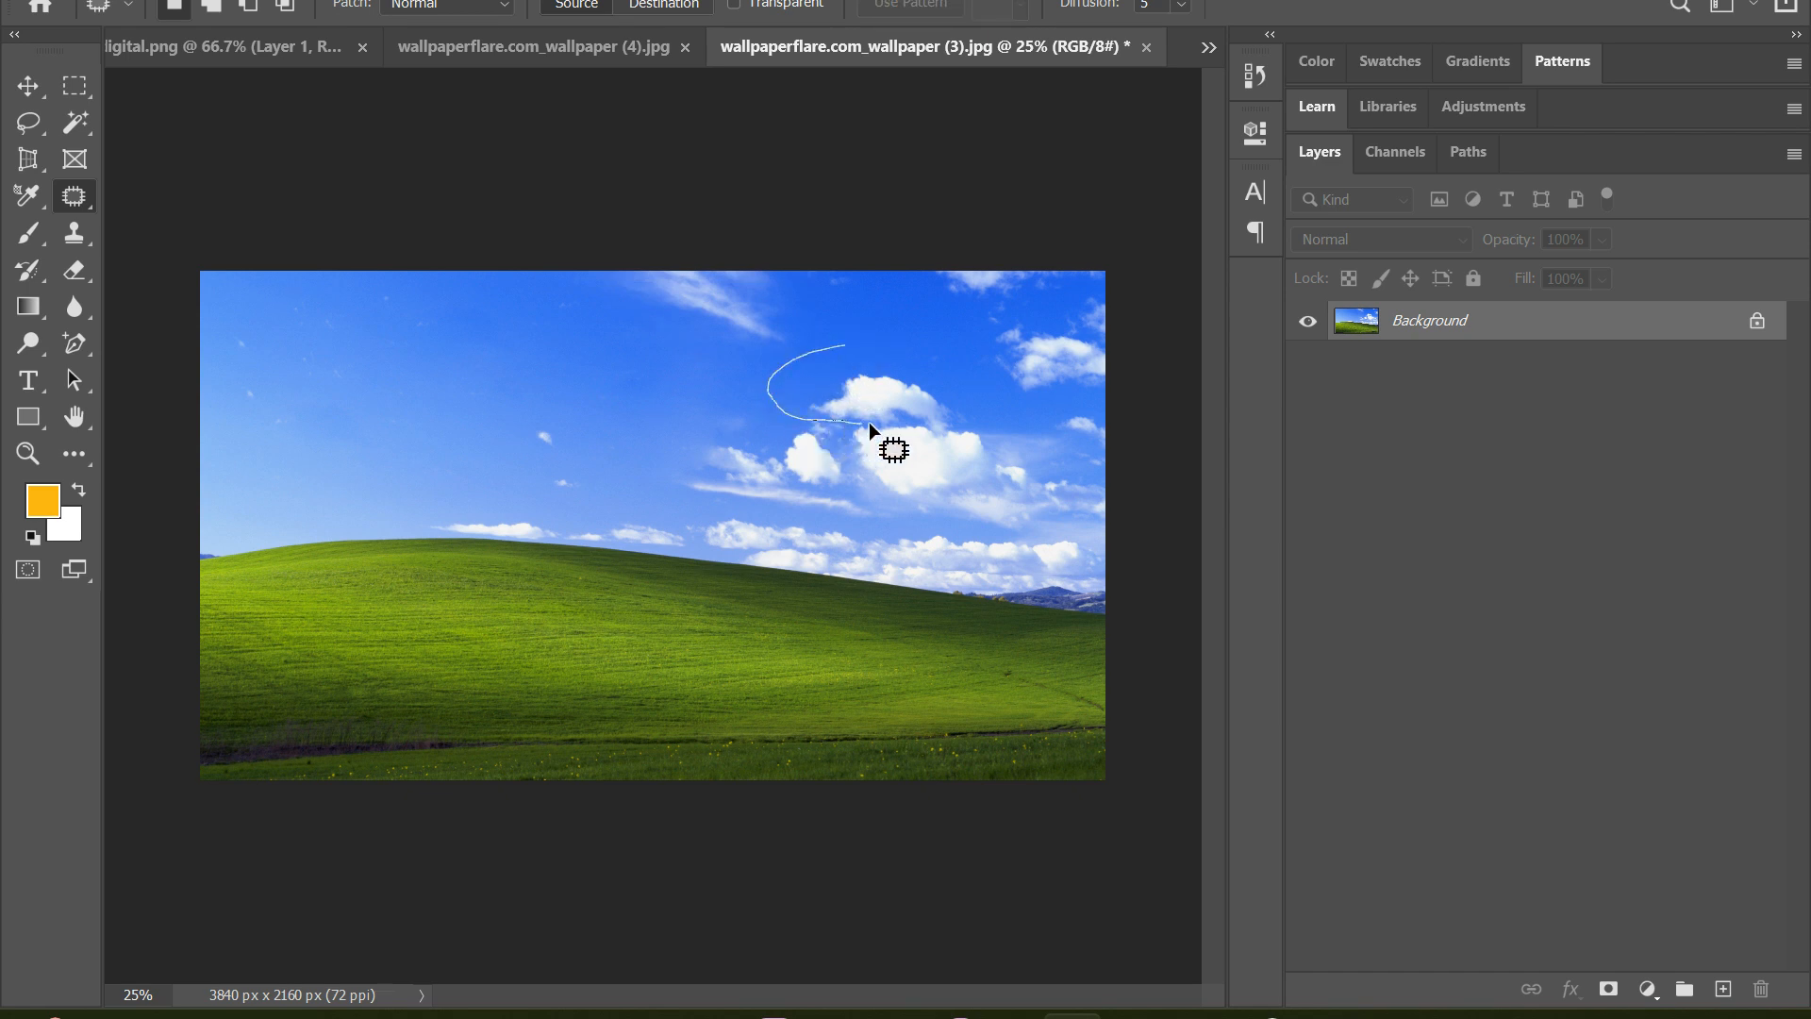
Patch the cloud above the largest one and the cloud group beside it with clear sky from the left, and clear the selections
drag(914, 346, 917, 346)
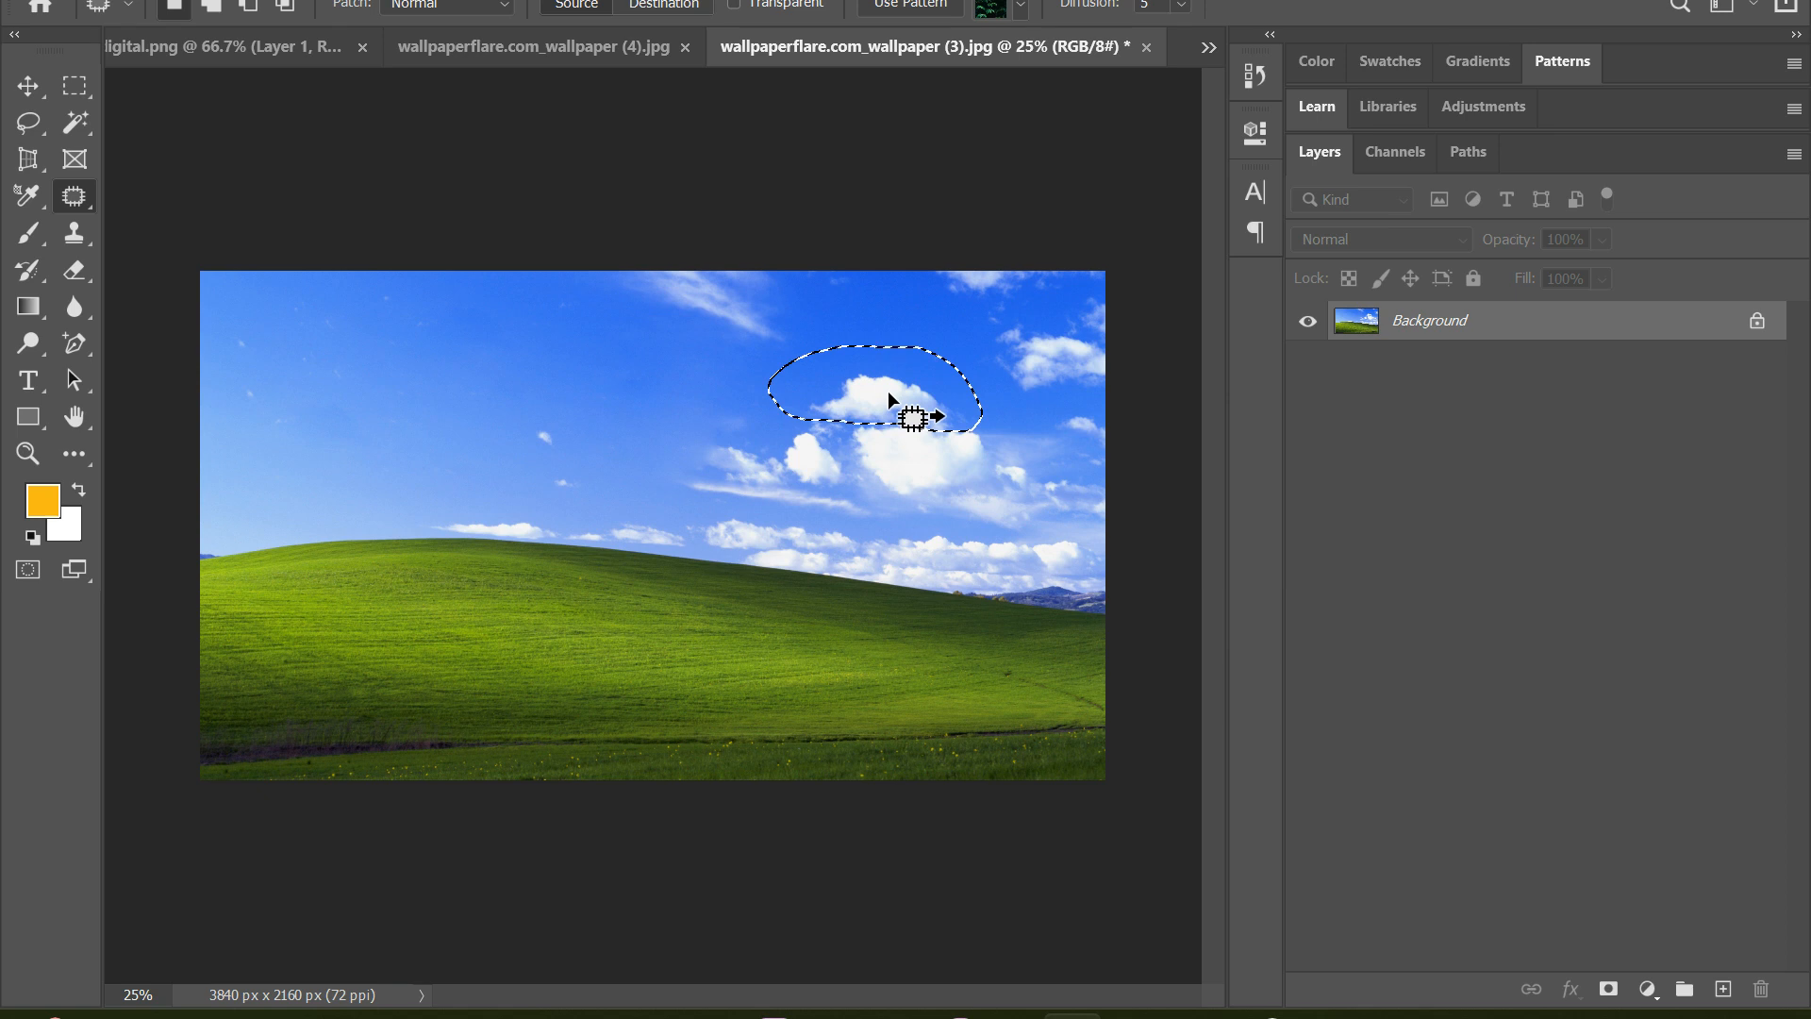
drag(921, 412, 551, 371)
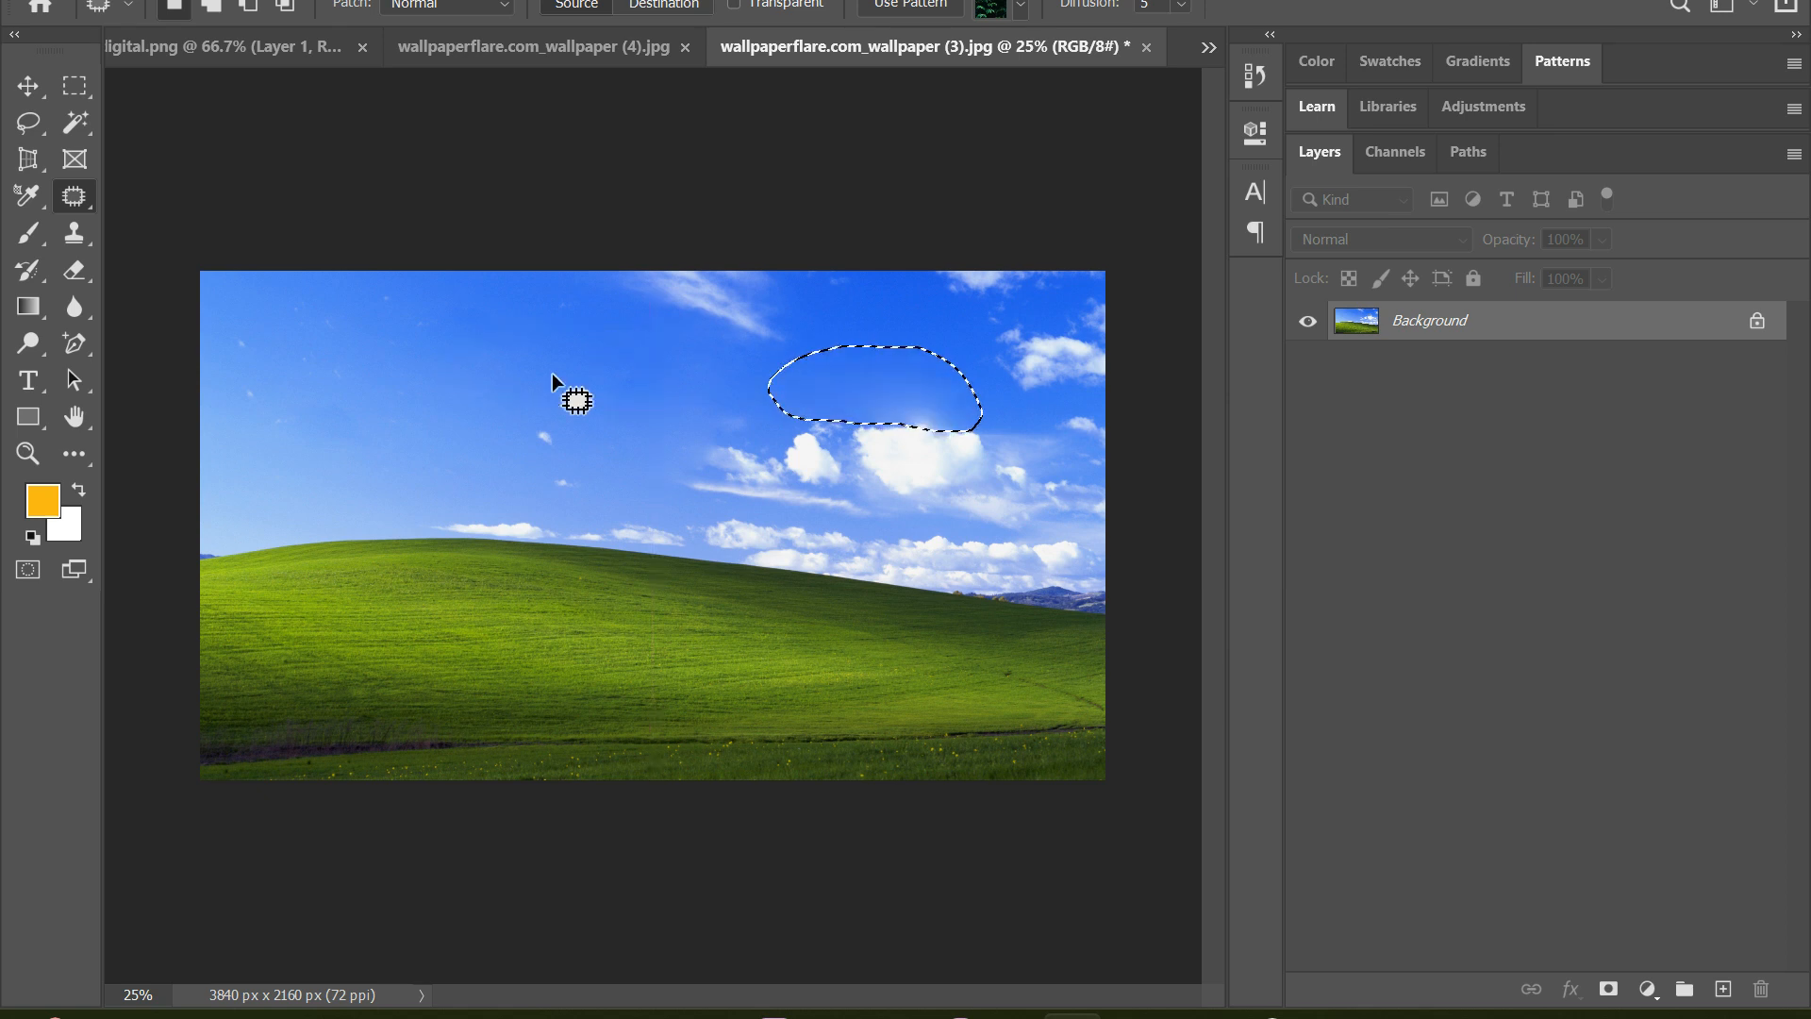
click(836, 302)
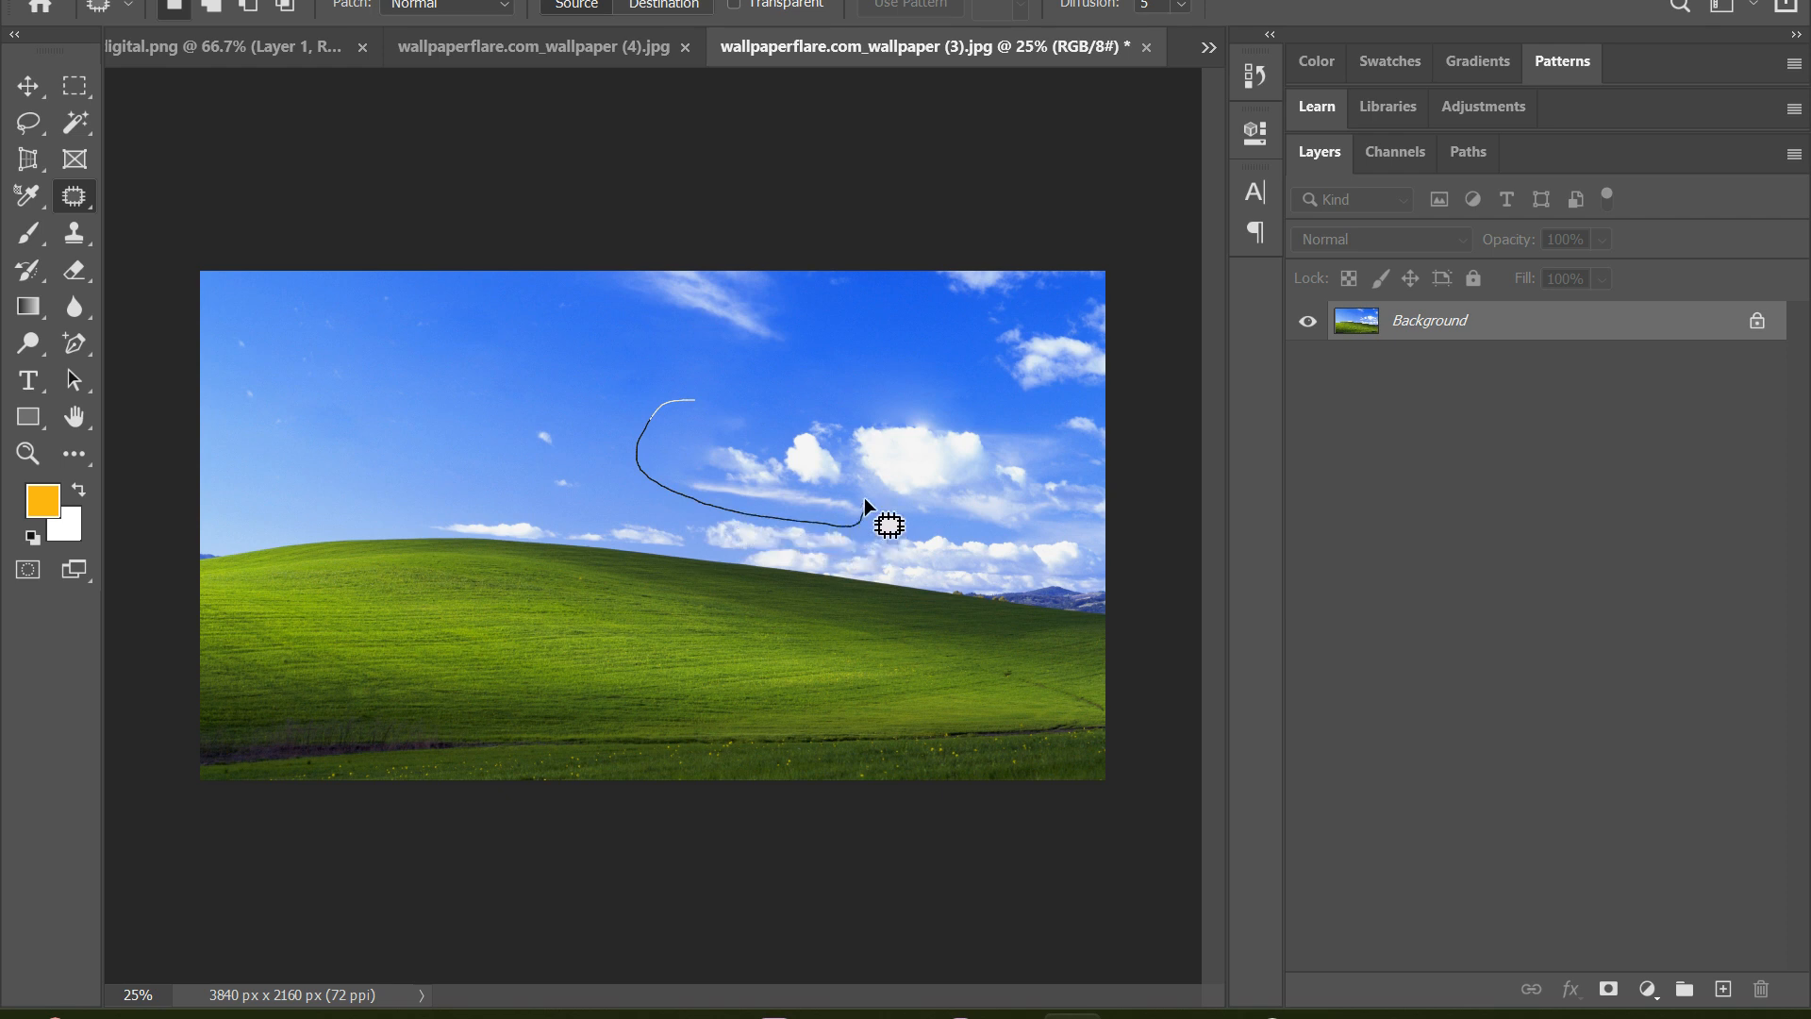
drag(826, 405, 559, 353)
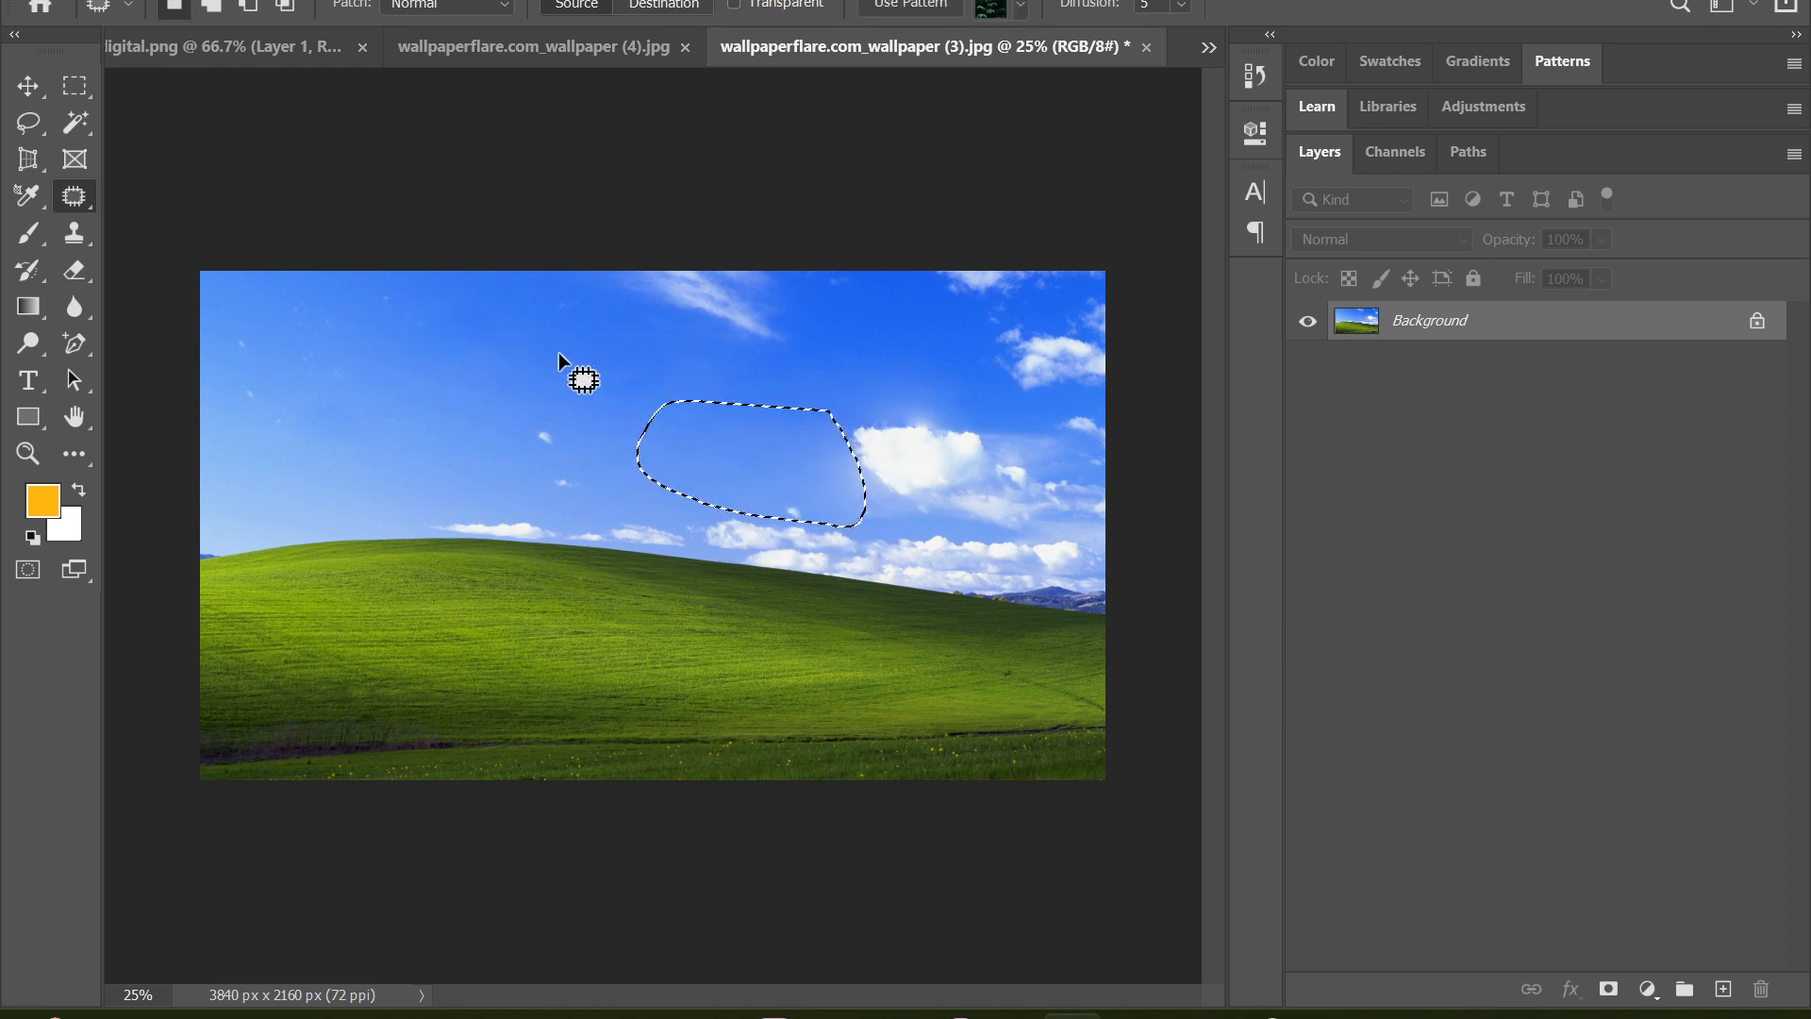
key(ctrl+d)
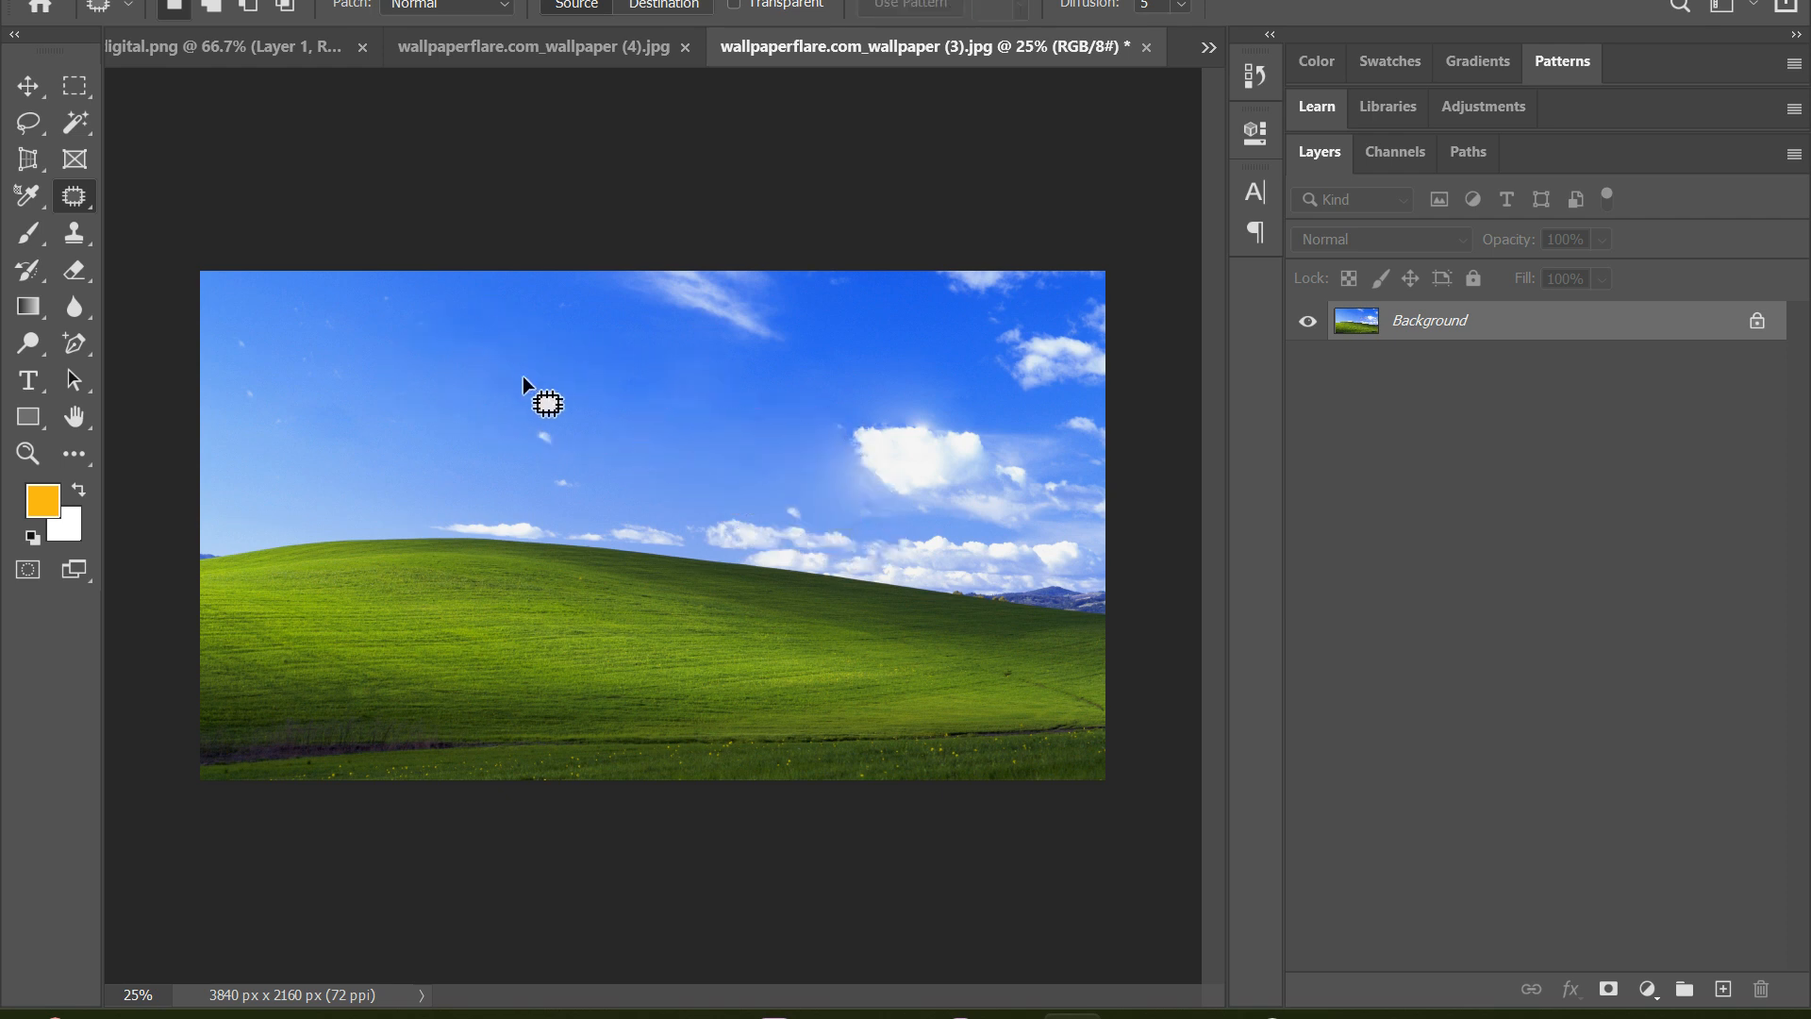
Patch the small specks in the middle of the sky and the largest cloud on the right with clear sky
mouse_move(580, 500)
mouse_down()
mouse_move(604, 389)
mouse_move(427, 336)
mouse_up()
key(ctrl+d)
drag(965, 375, 958, 380)
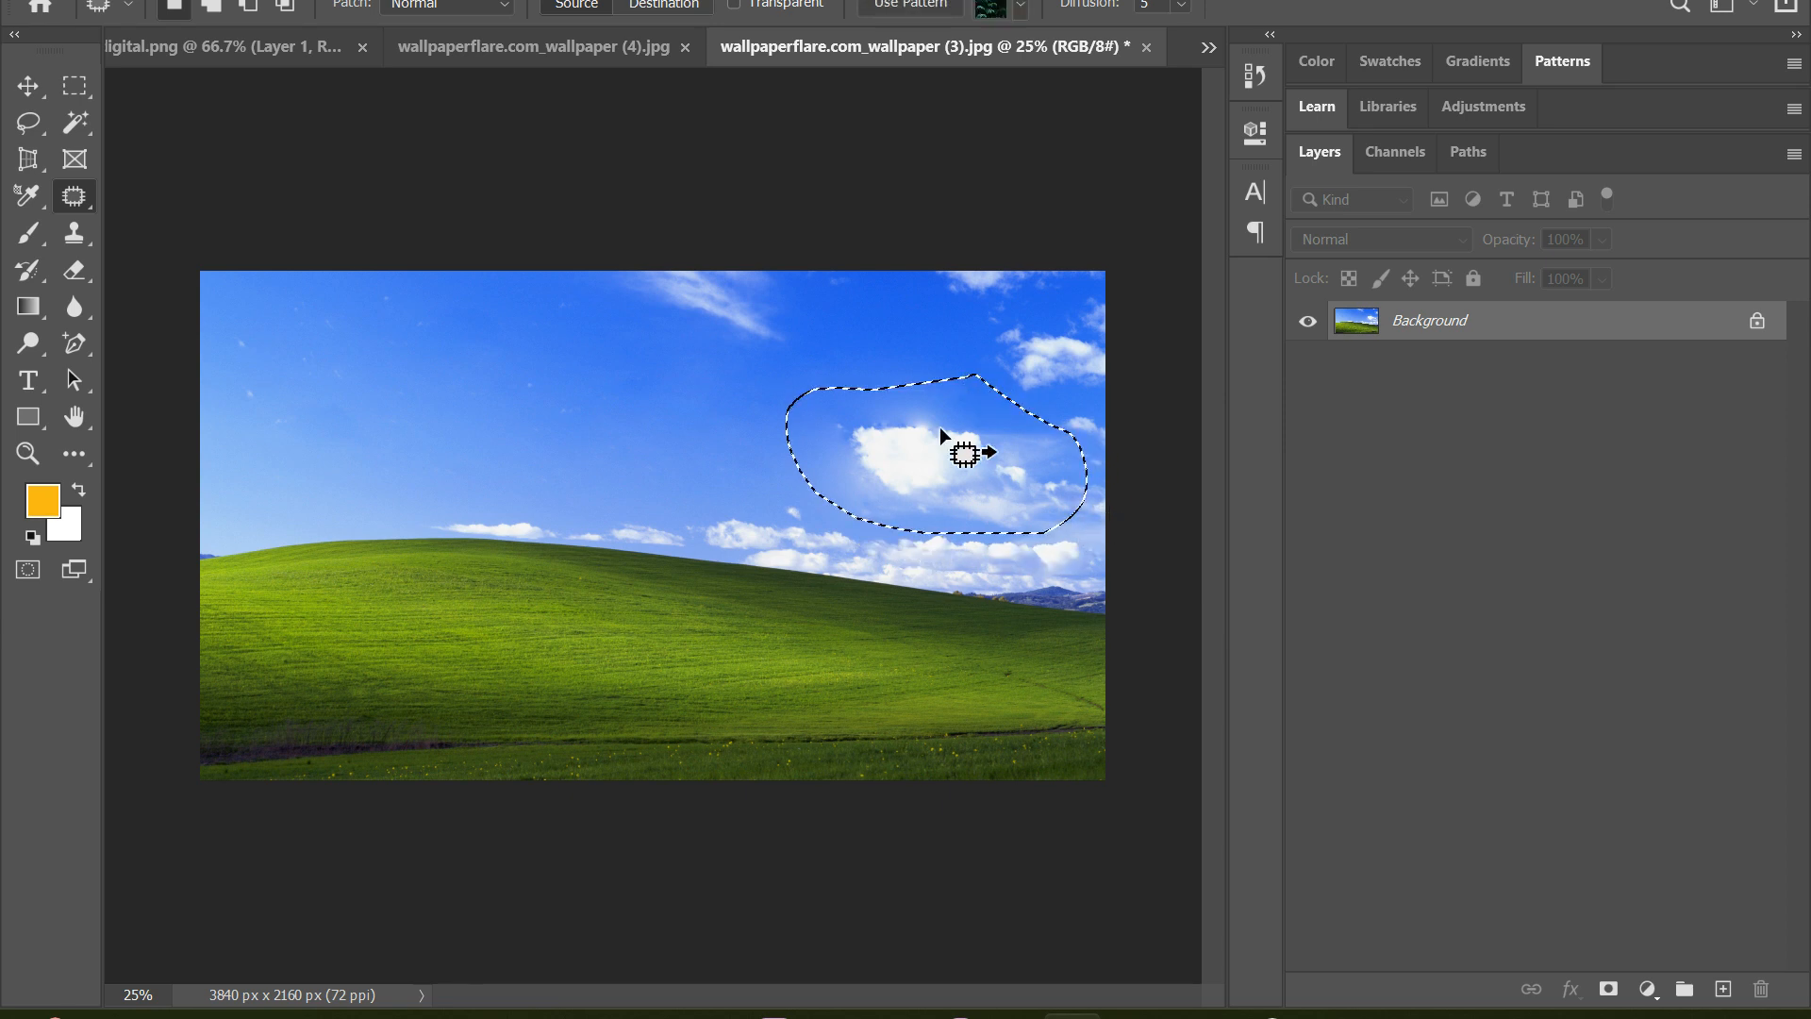
drag(958, 448, 546, 360)
key(ctrl+d)
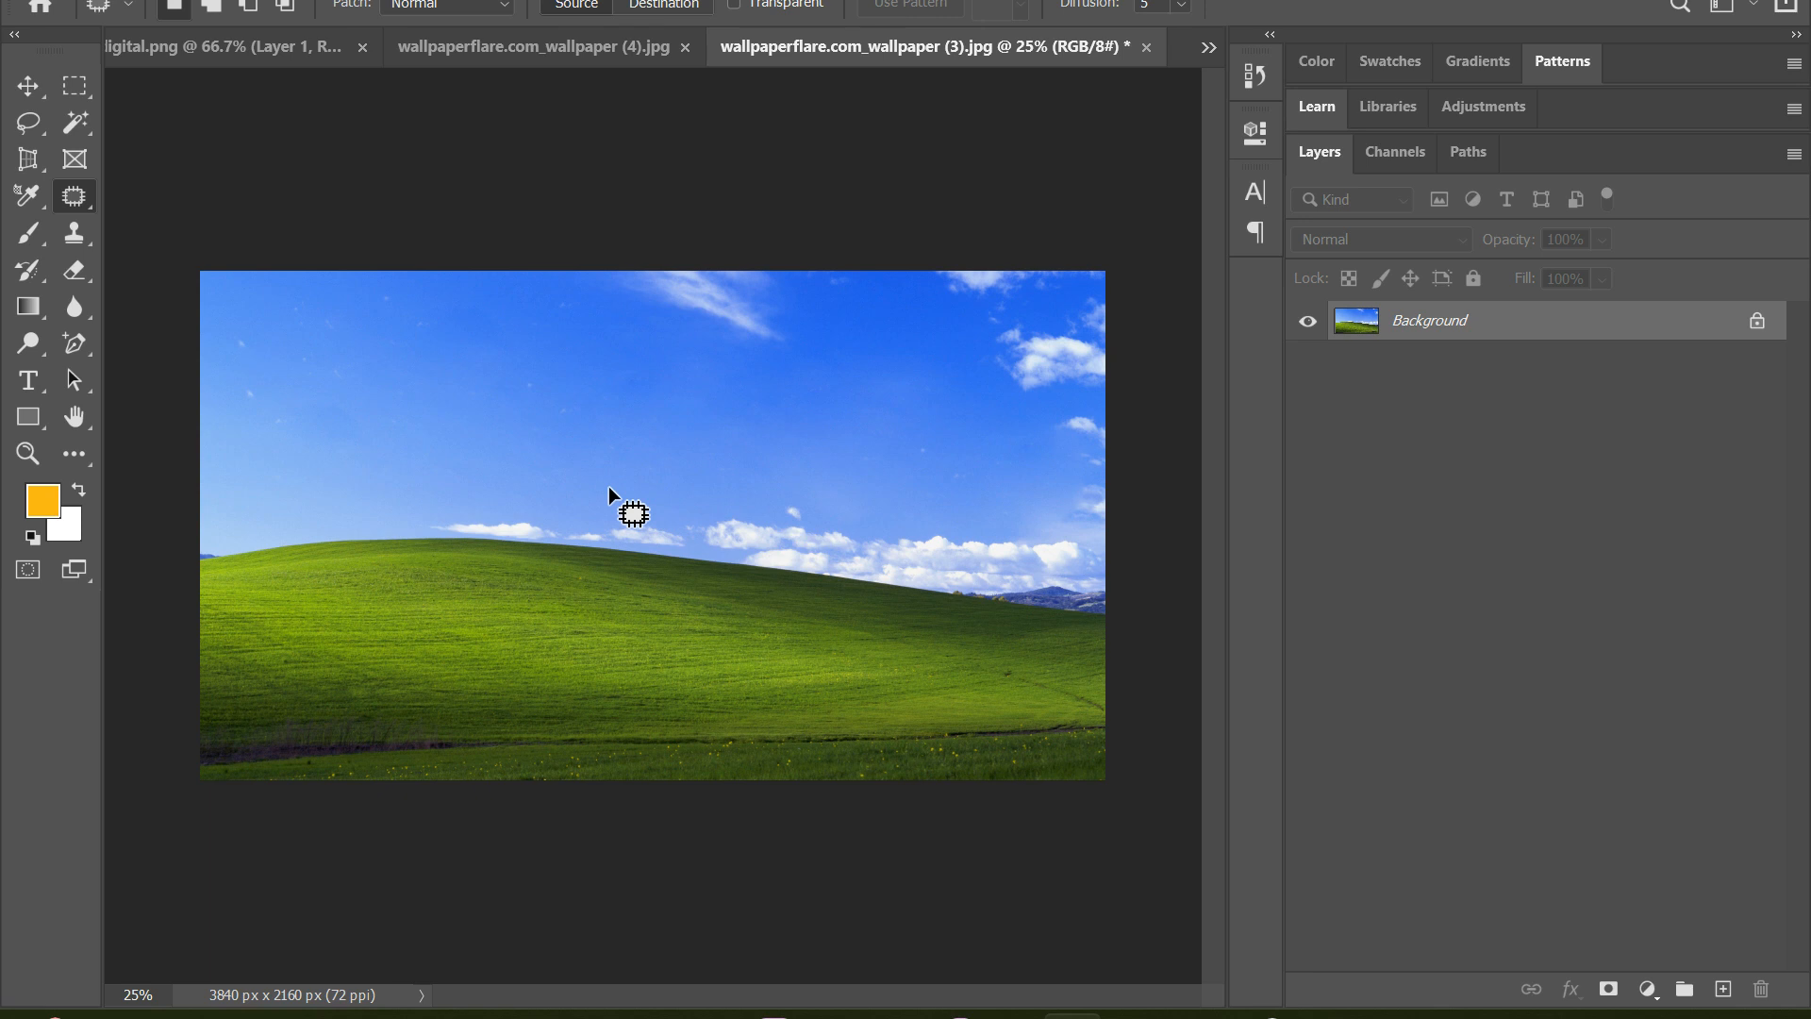
Undo the patches back to the point where only the upper-left pair of small clouds is removed
key(ctrl+z)
key(ctrl+z)
key(ctrl+z)
key(ctrl+z)
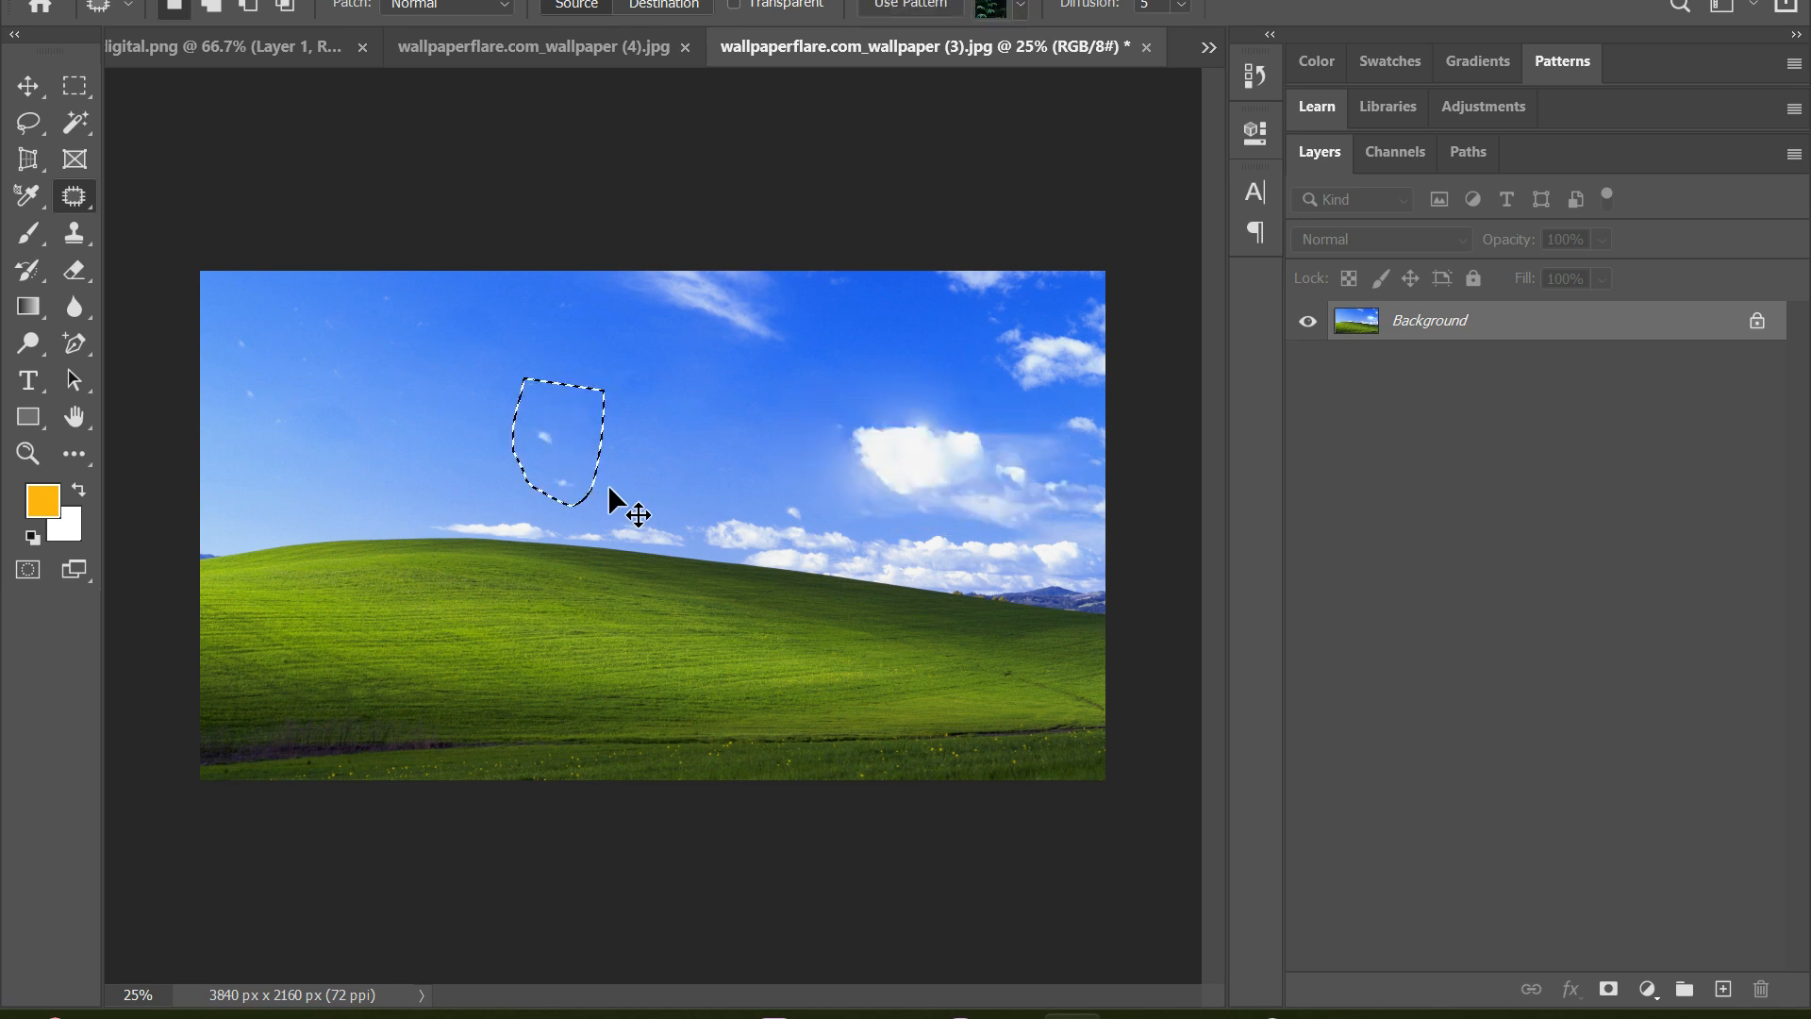
key(ctrl+z)
key(ctrl+z)
key(ctrl+z)
key(ctrl+z)
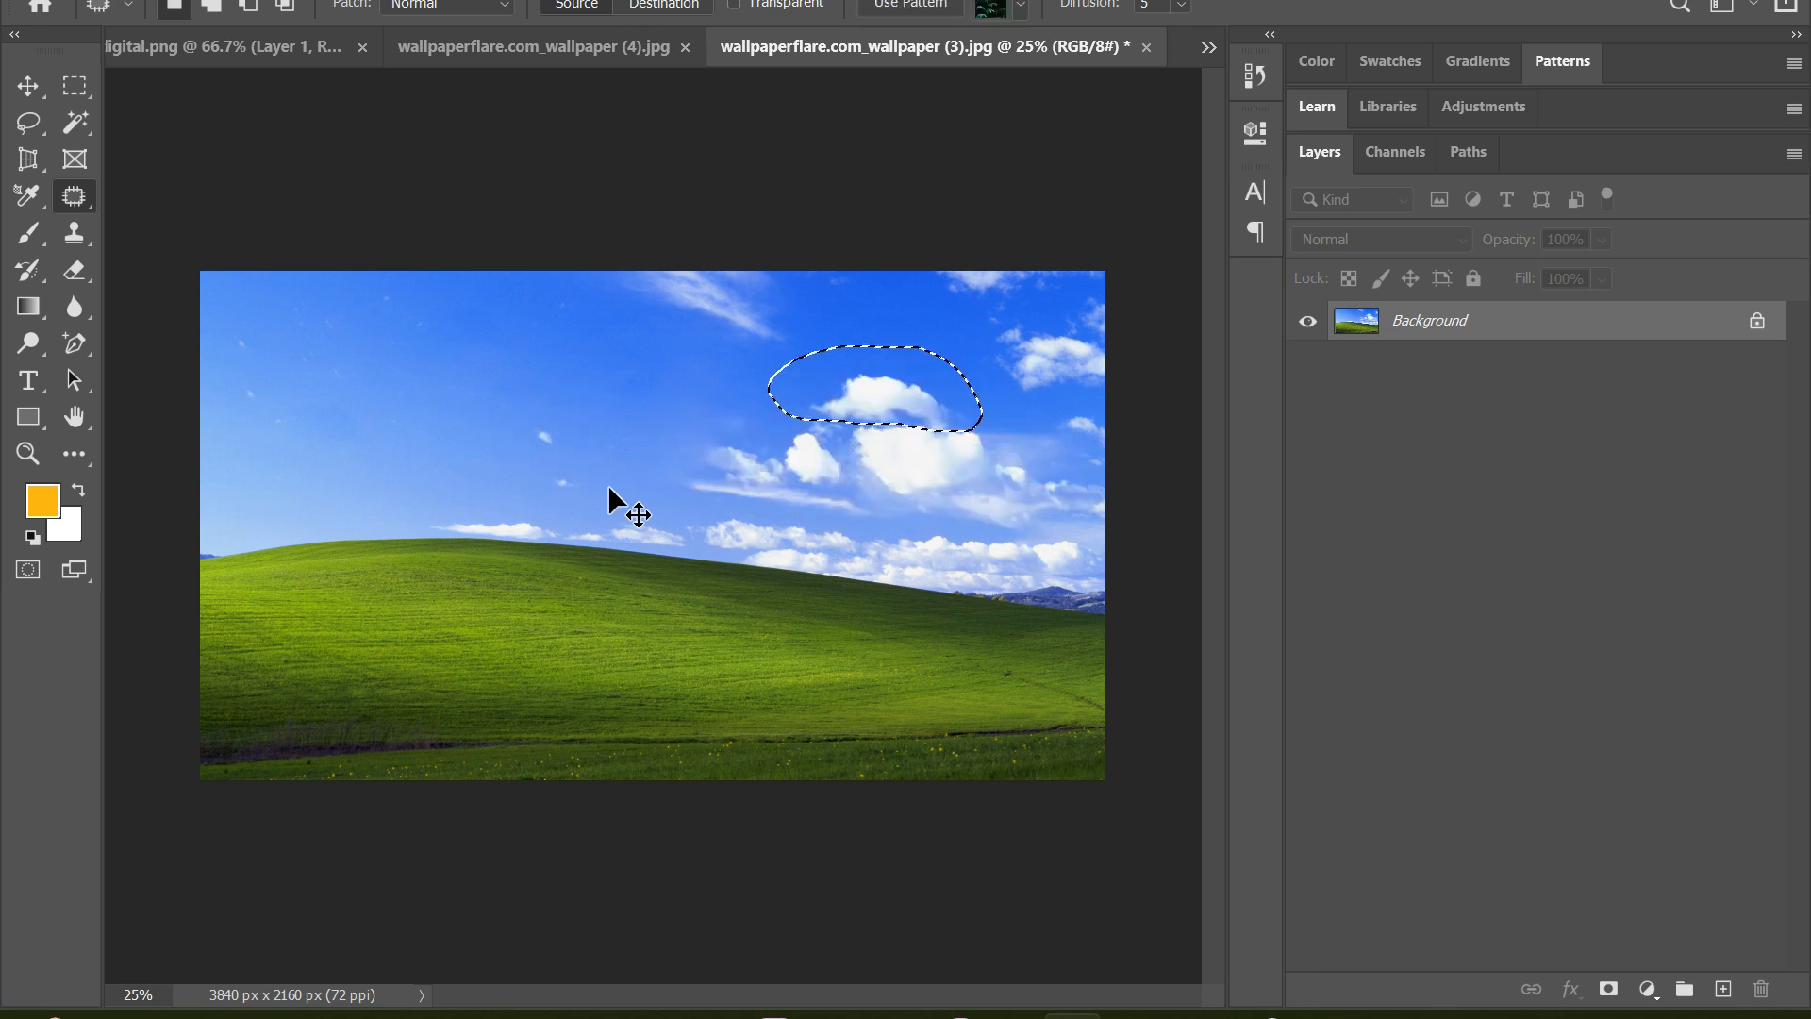
key(ctrl+z)
key(ctrl+z)
key(ctrl+z)
key(ctrl+z)
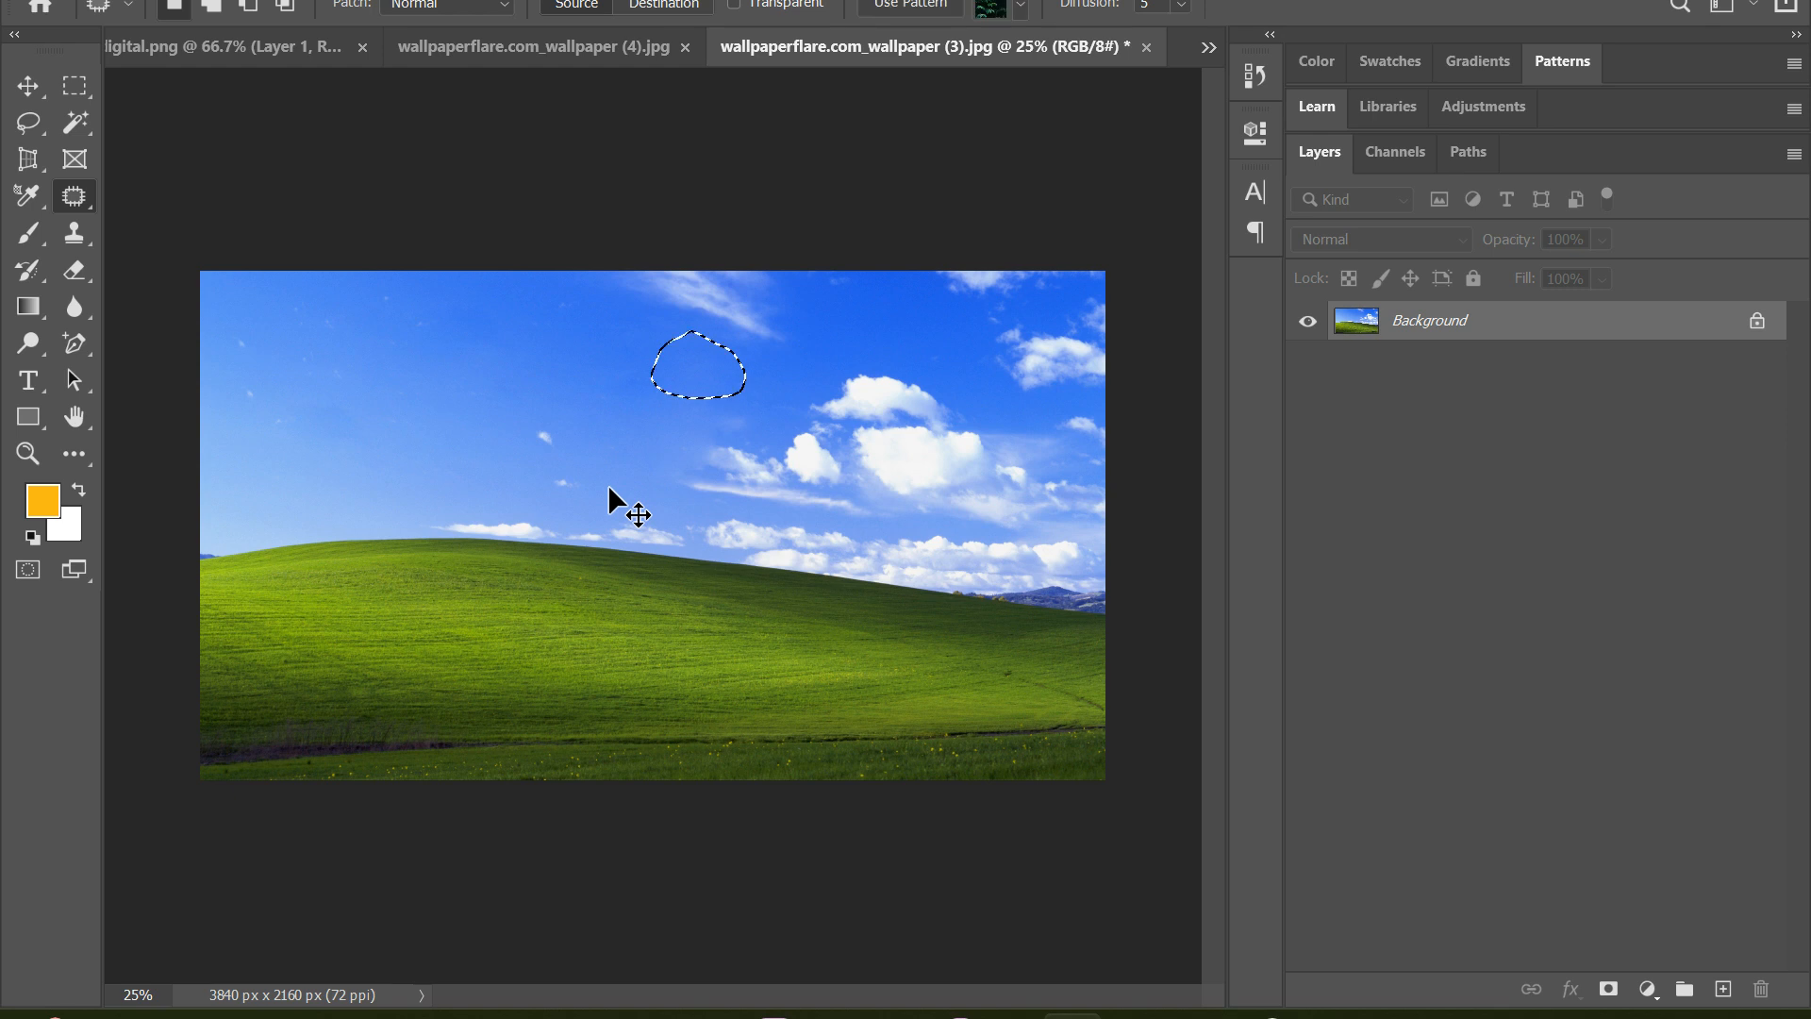
key(ctrl+z)
key(ctrl+z)
key(ctrl+z)
key(ctrl+z)
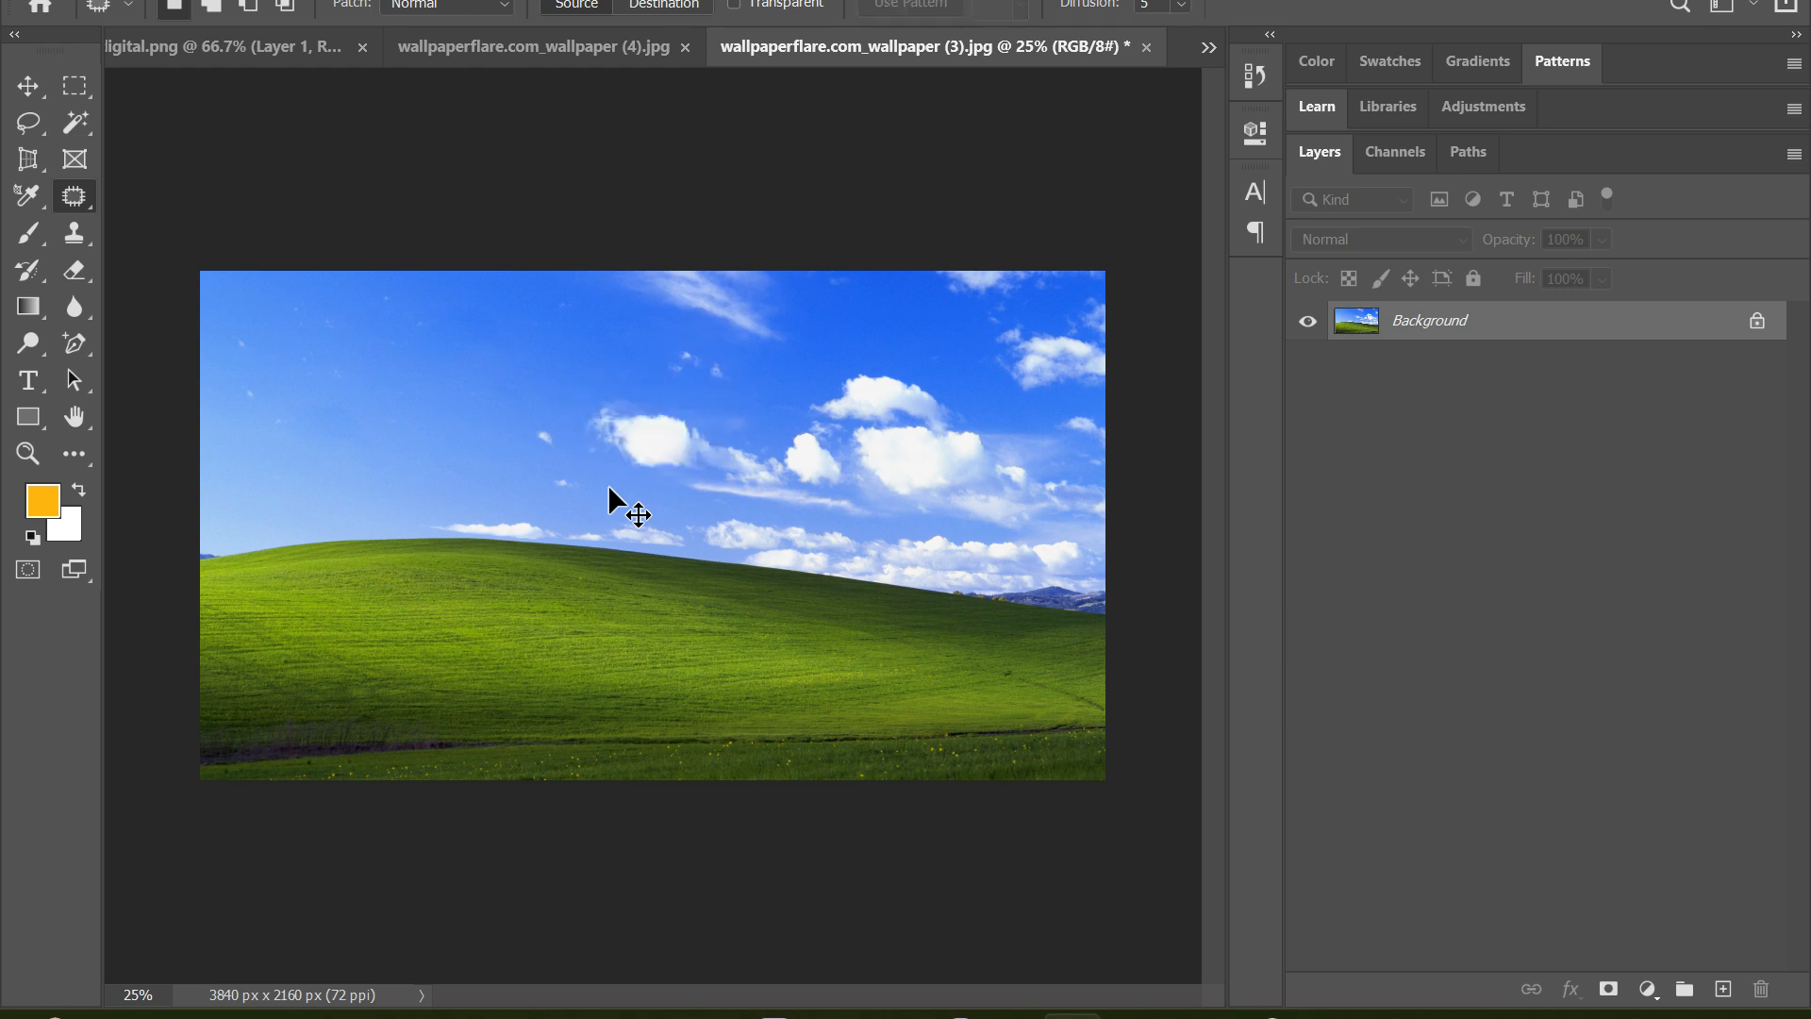
key(ctrl+z)
key(ctrl+z)
key(ctrl+z)
key(ctrl+z)
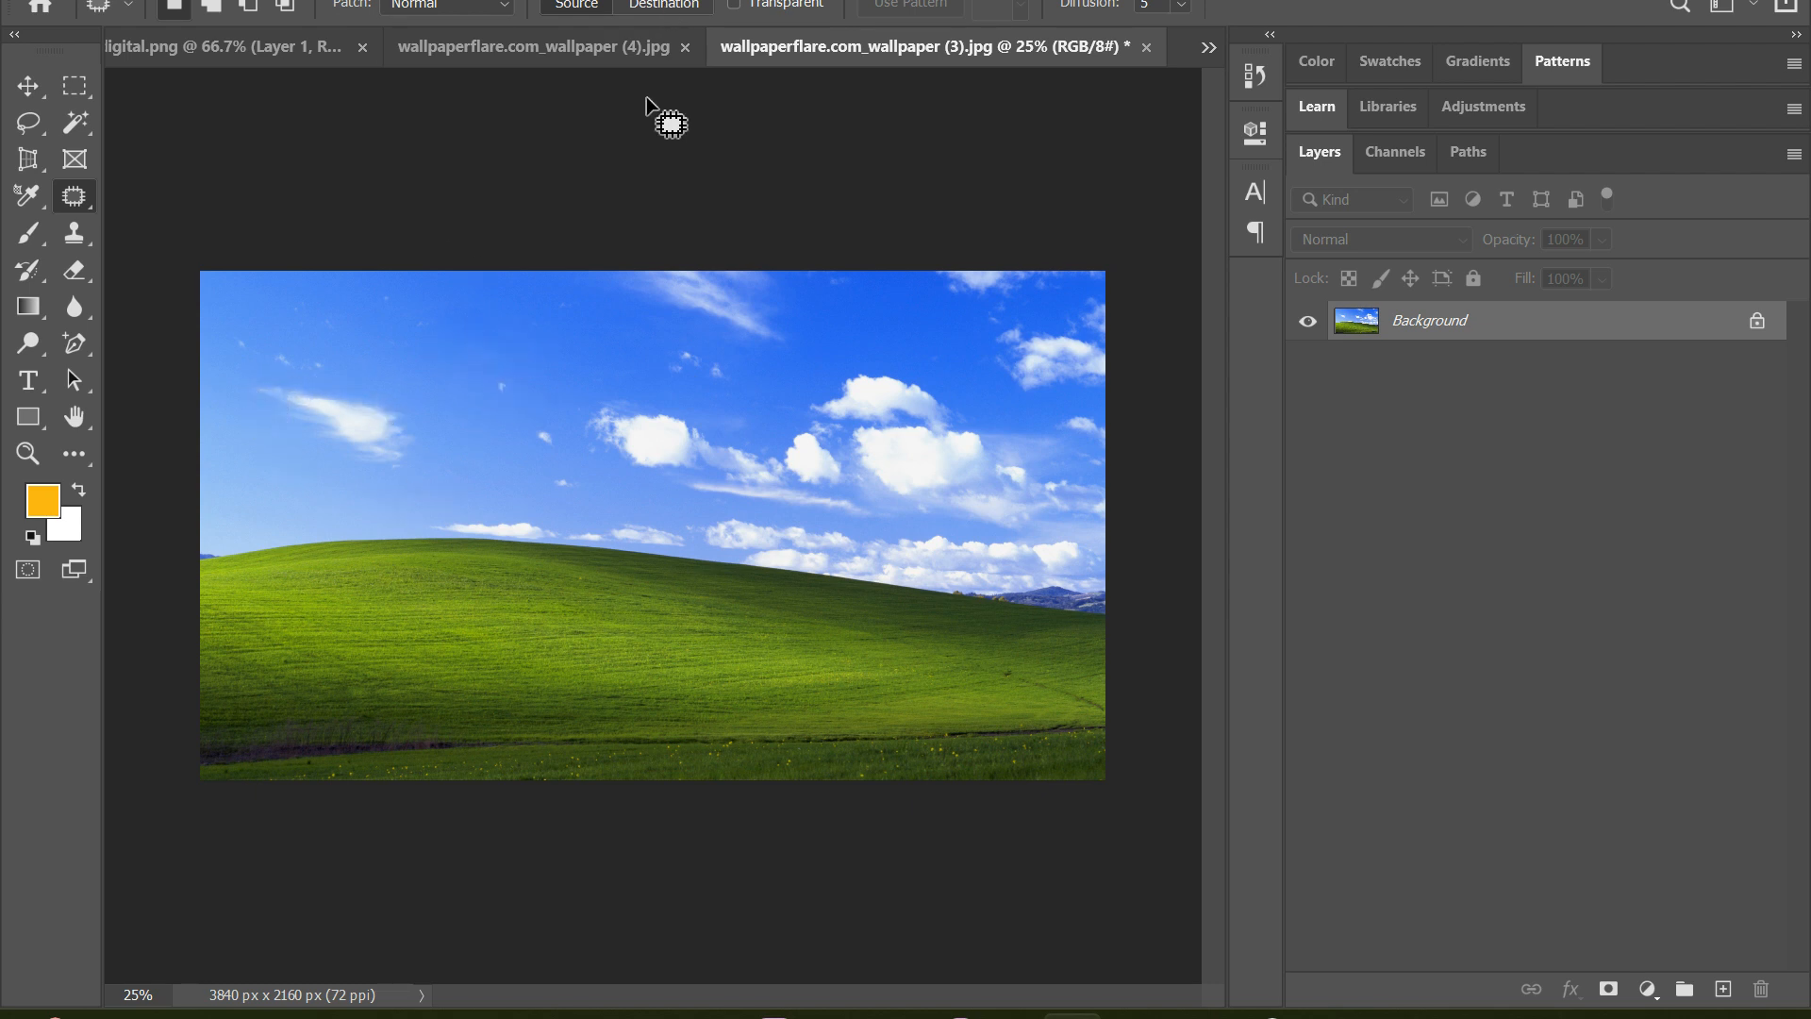
Set the Patch tool to Destination, copy the left wispy cloud onto the clear sky up and right of it, and deselect
click(658, 4)
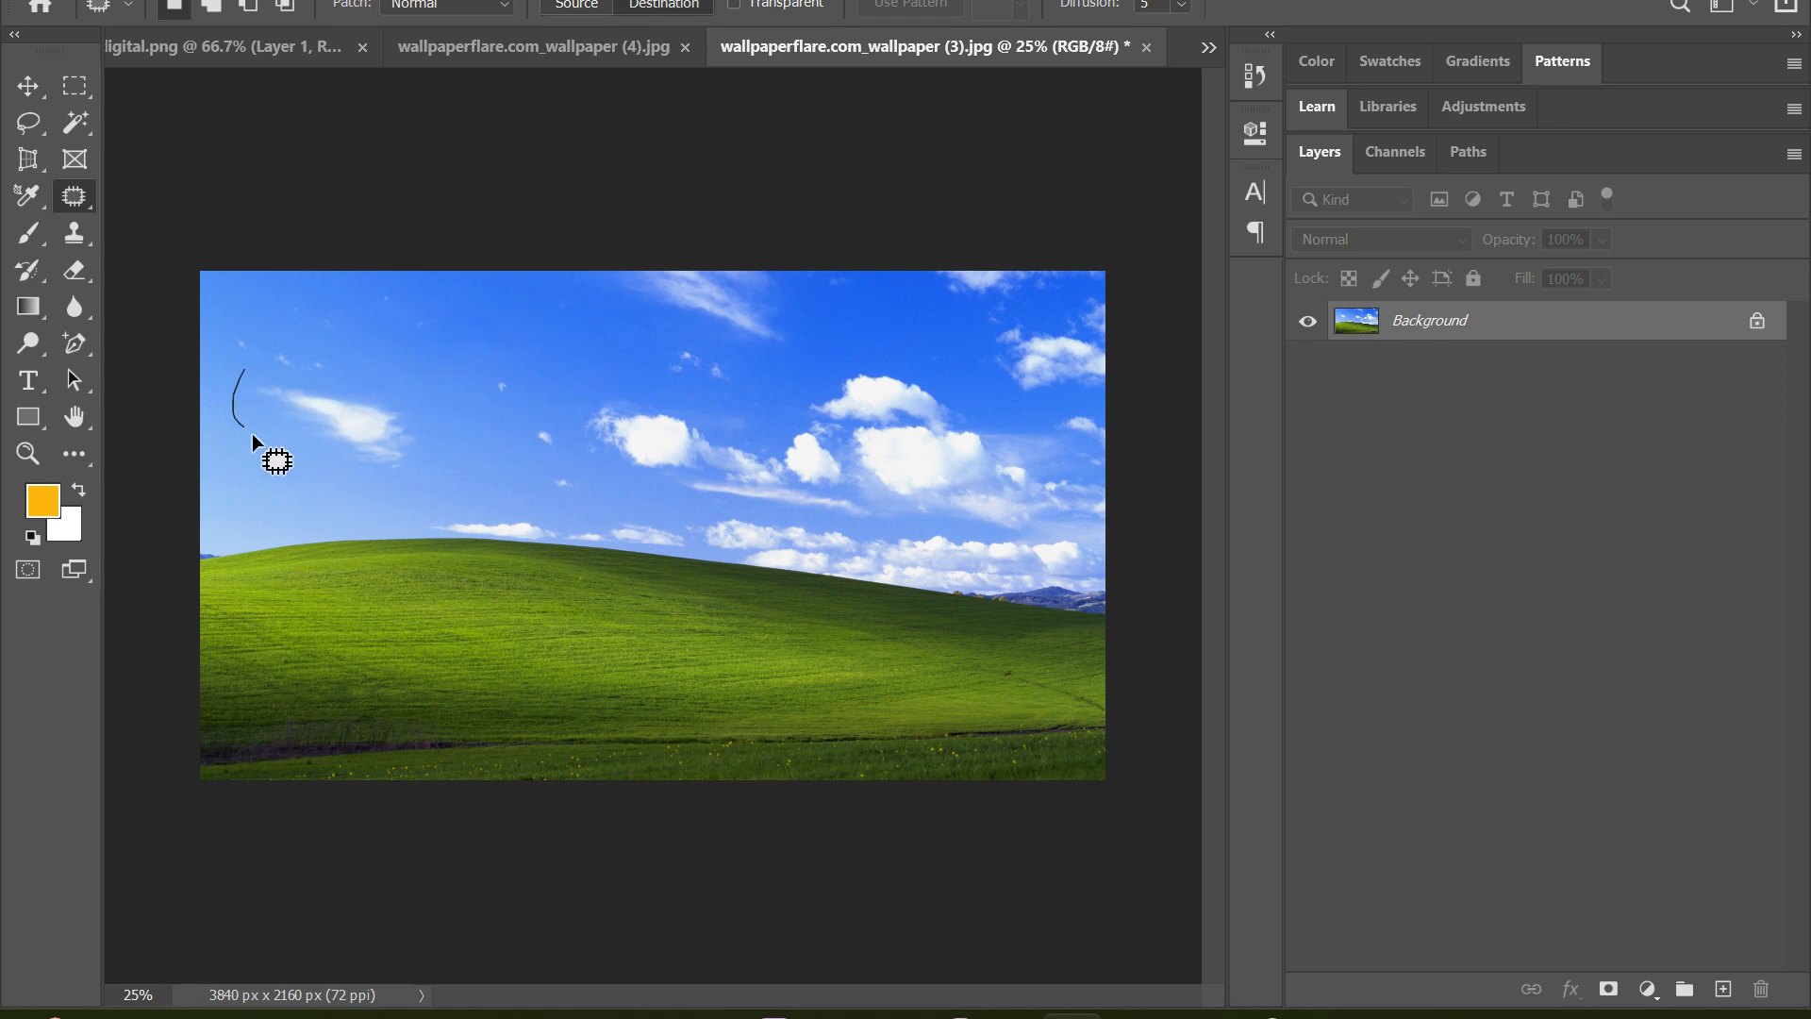
mouse_move(353, 477)
mouse_down()
mouse_move(457, 447)
mouse_move(349, 370)
mouse_move(324, 410)
mouse_move(441, 343)
mouse_up()
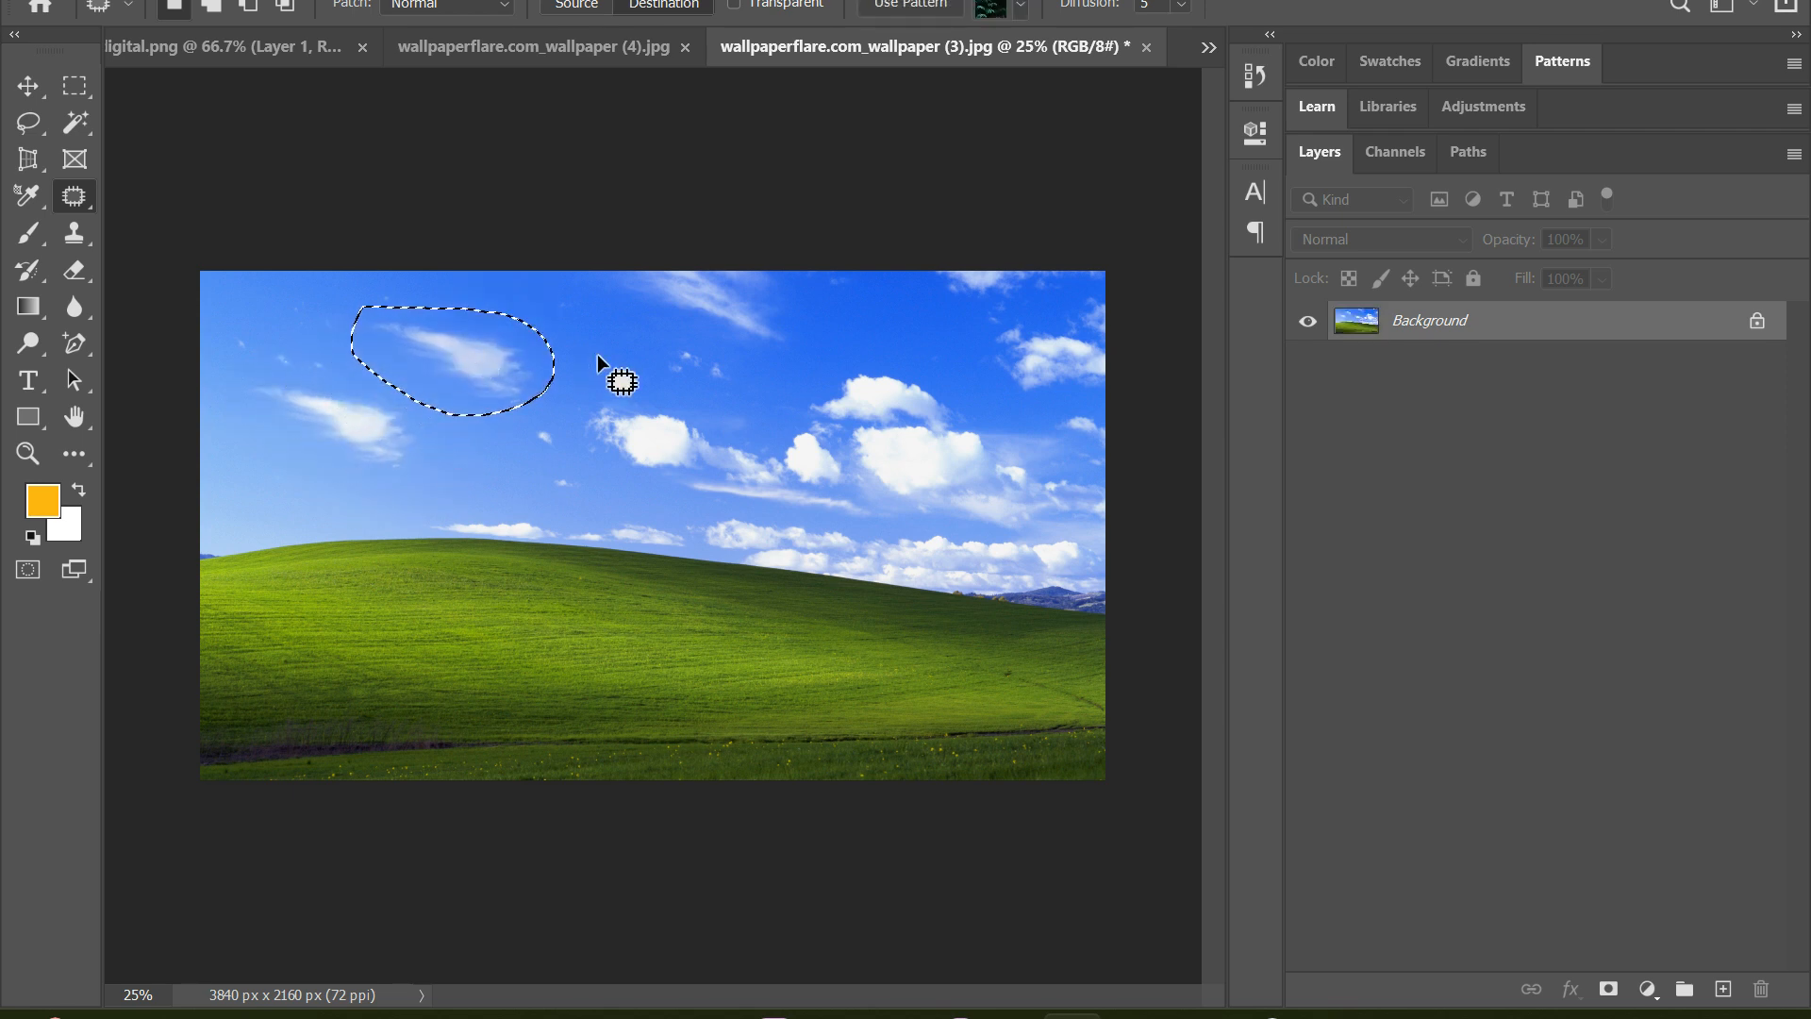
key(ctrl+d)
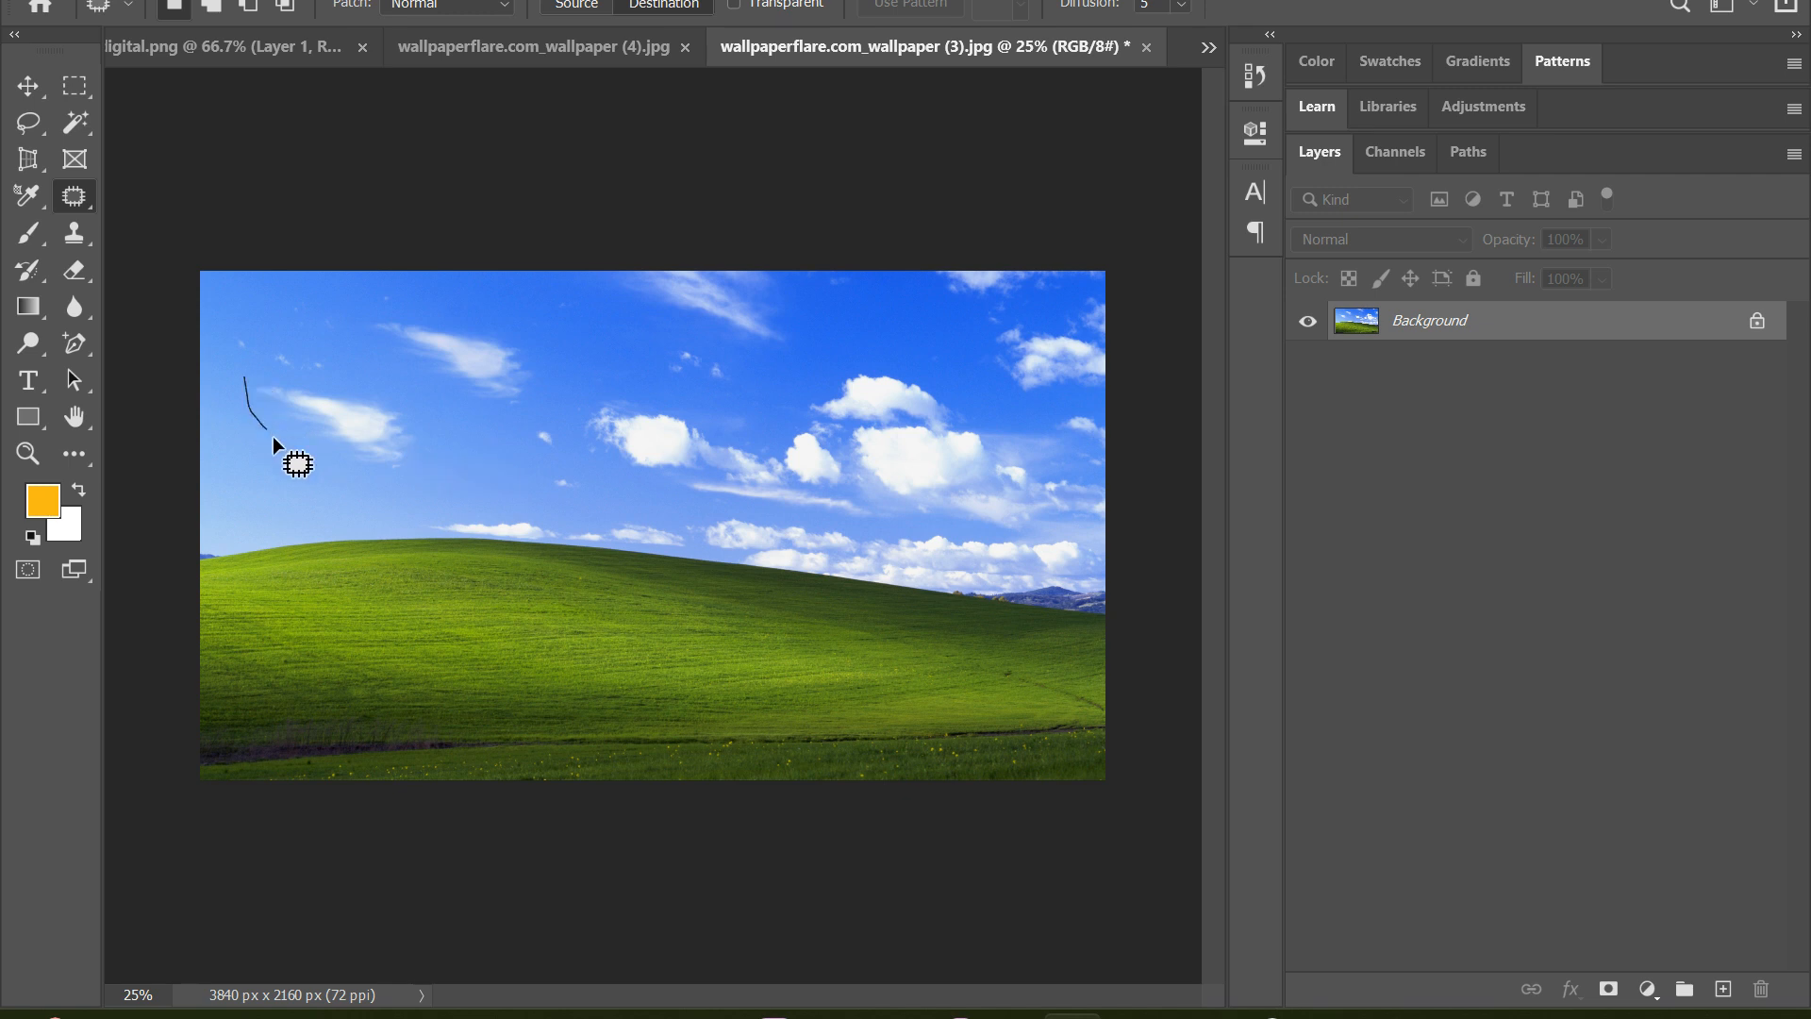
Try copying the left wispy cloud onto the green hill with the Destination patch, and undo it
drag(406, 402, 278, 351)
mouse_move(342, 415)
mouse_down()
mouse_move(364, 494)
mouse_move(441, 603)
mouse_up()
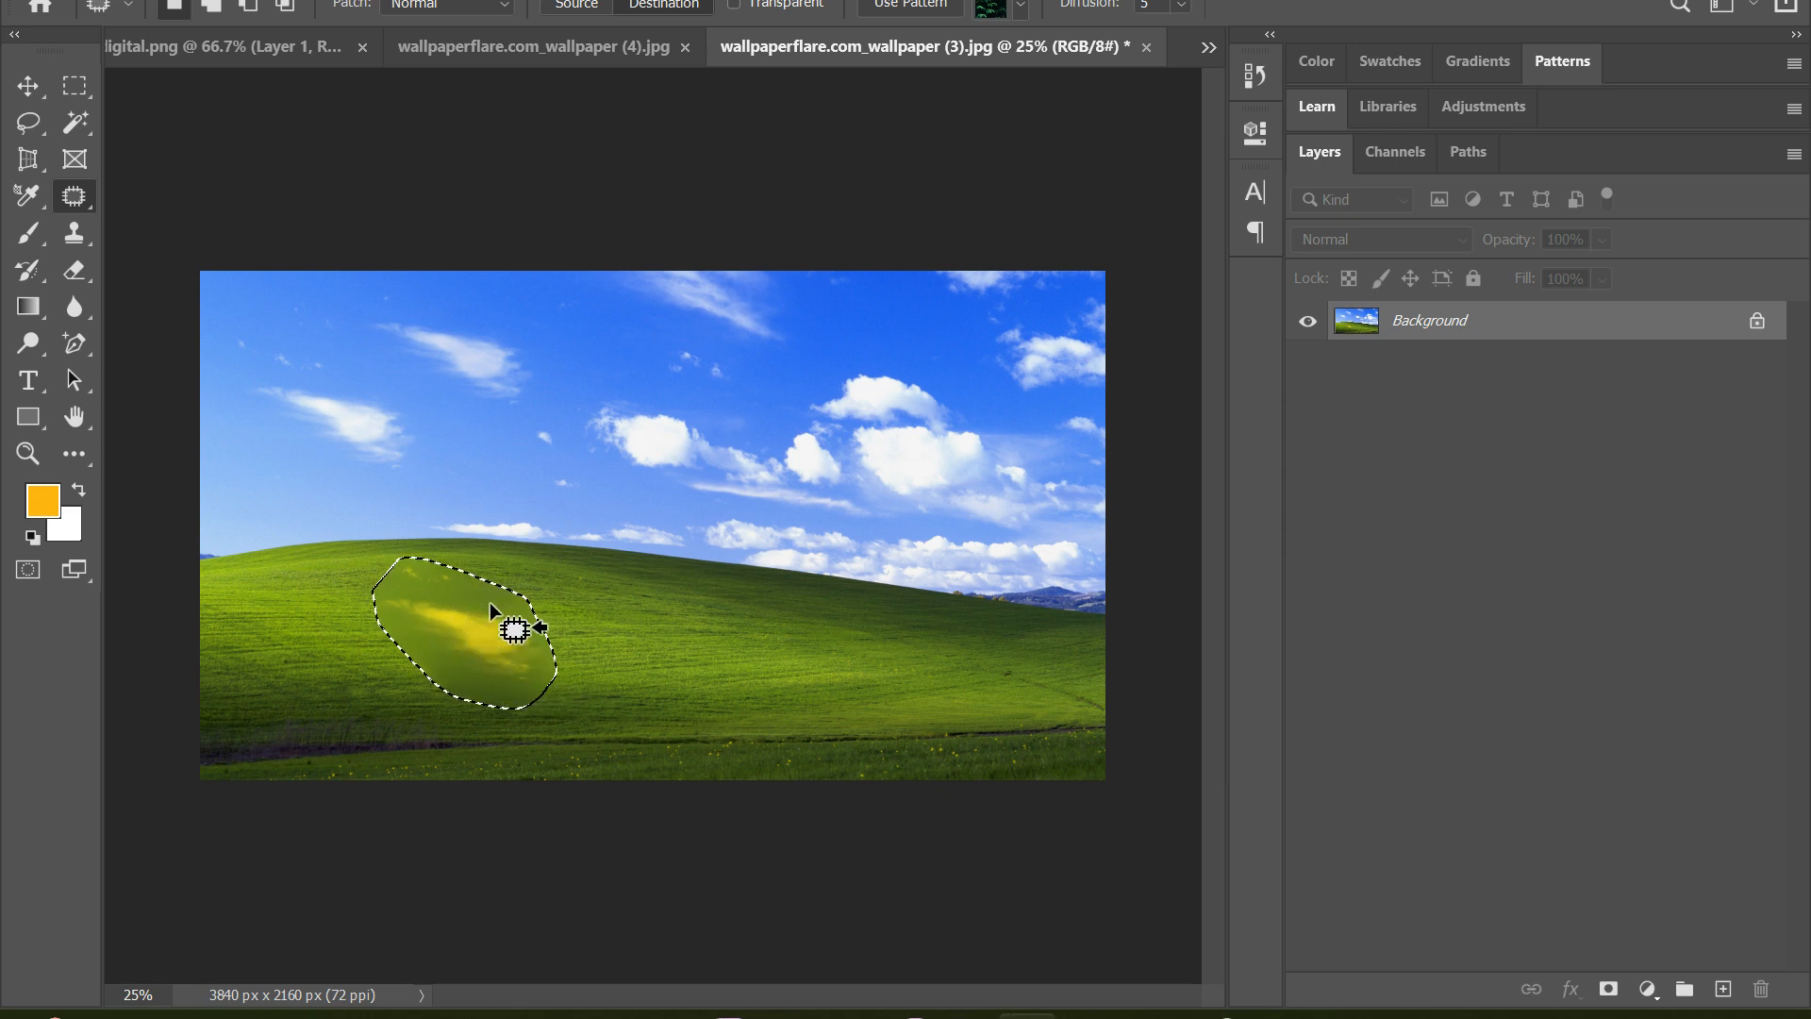
click(586, 605)
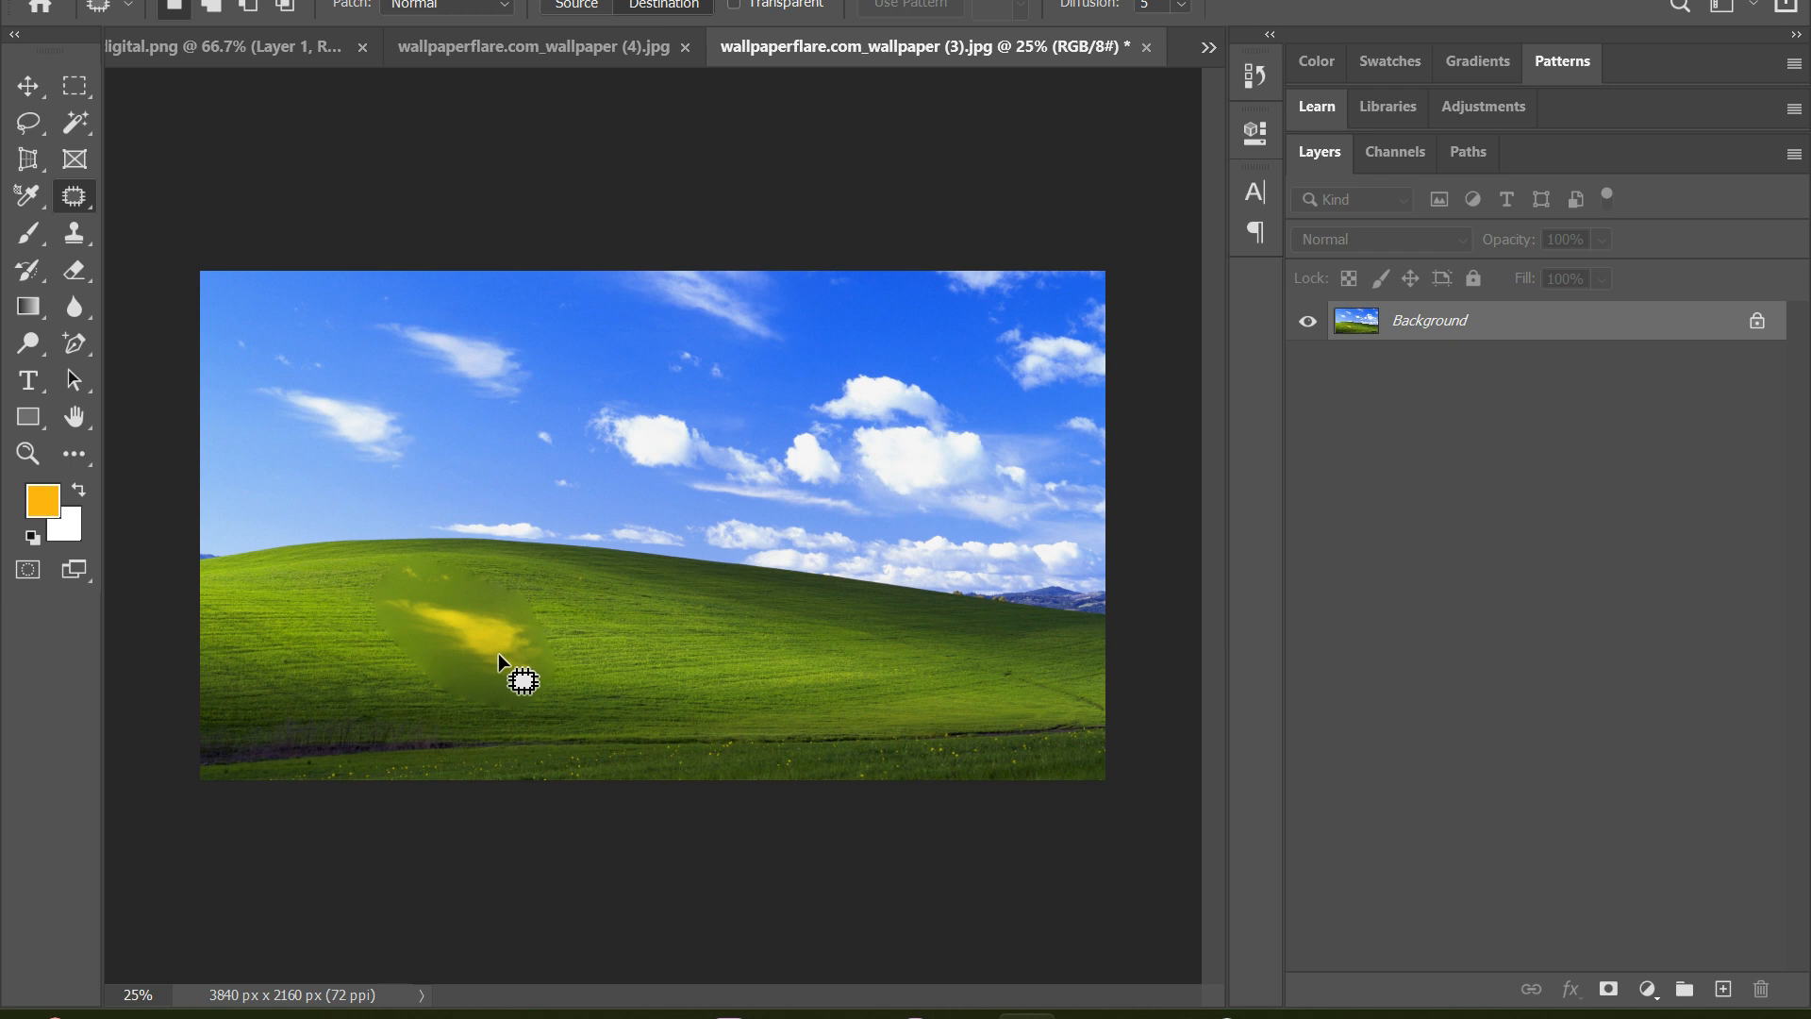
key(ctrl+z)
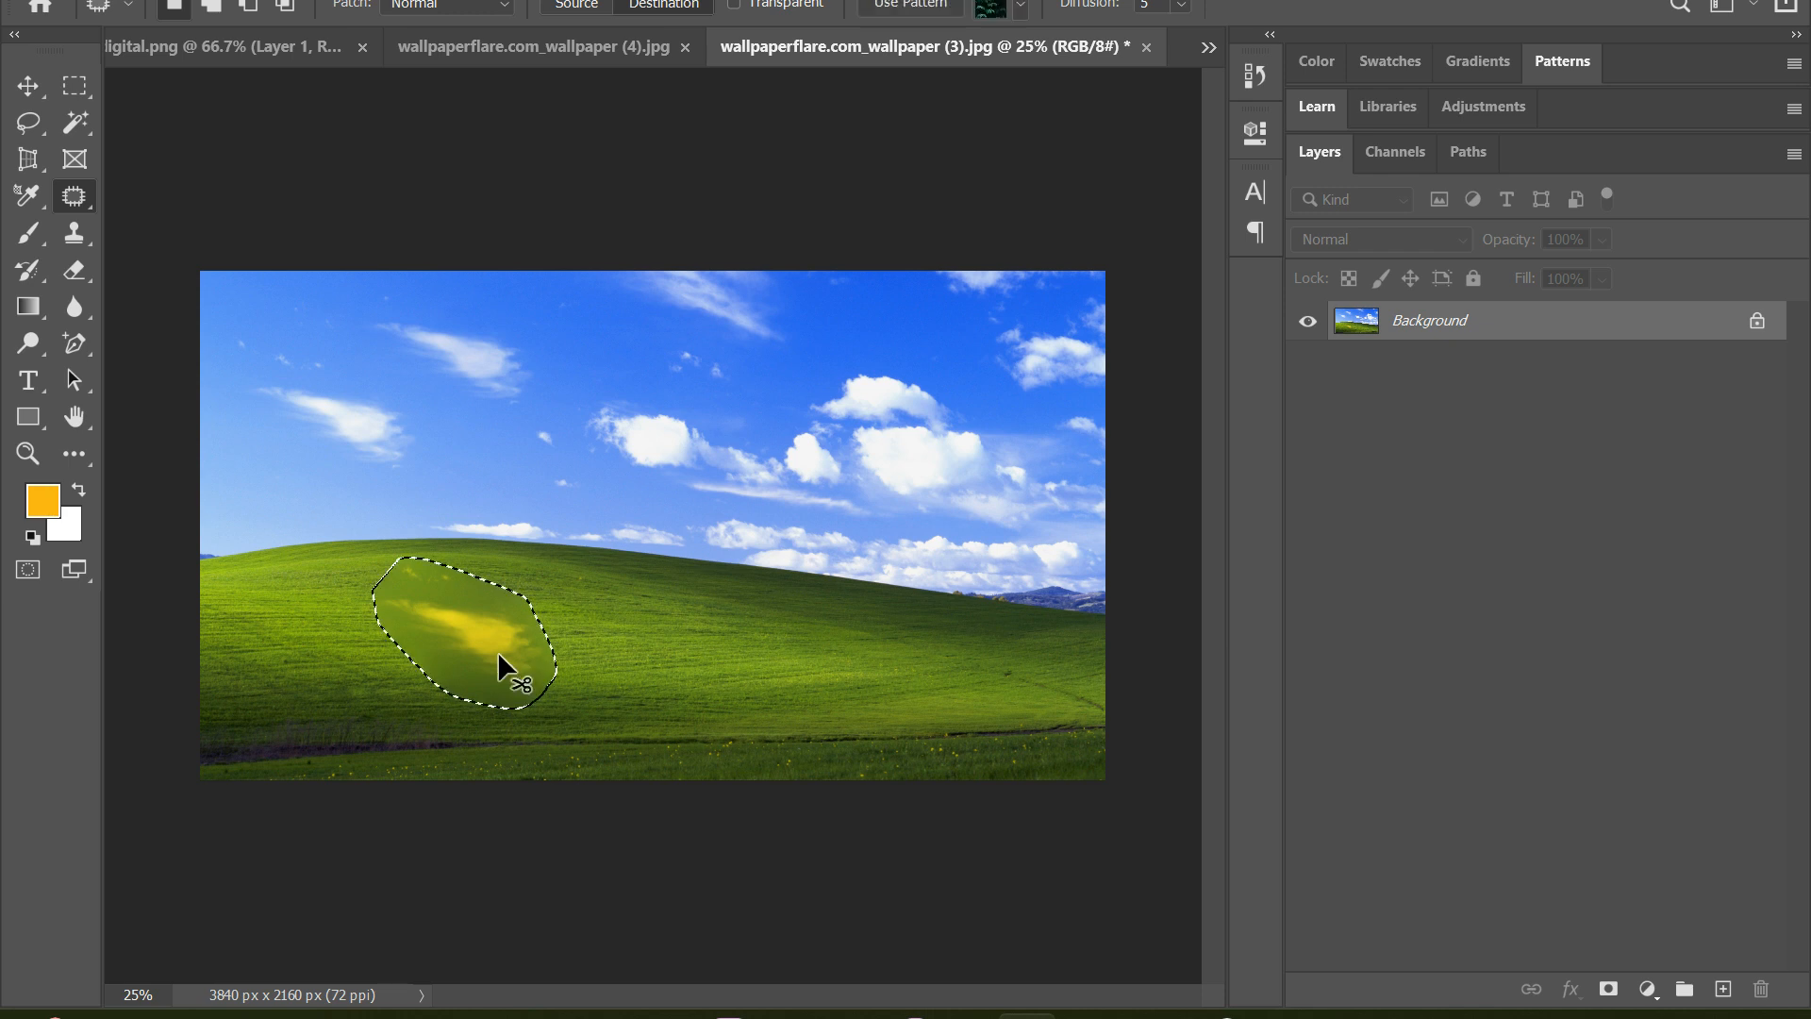
key(ctrl+z)
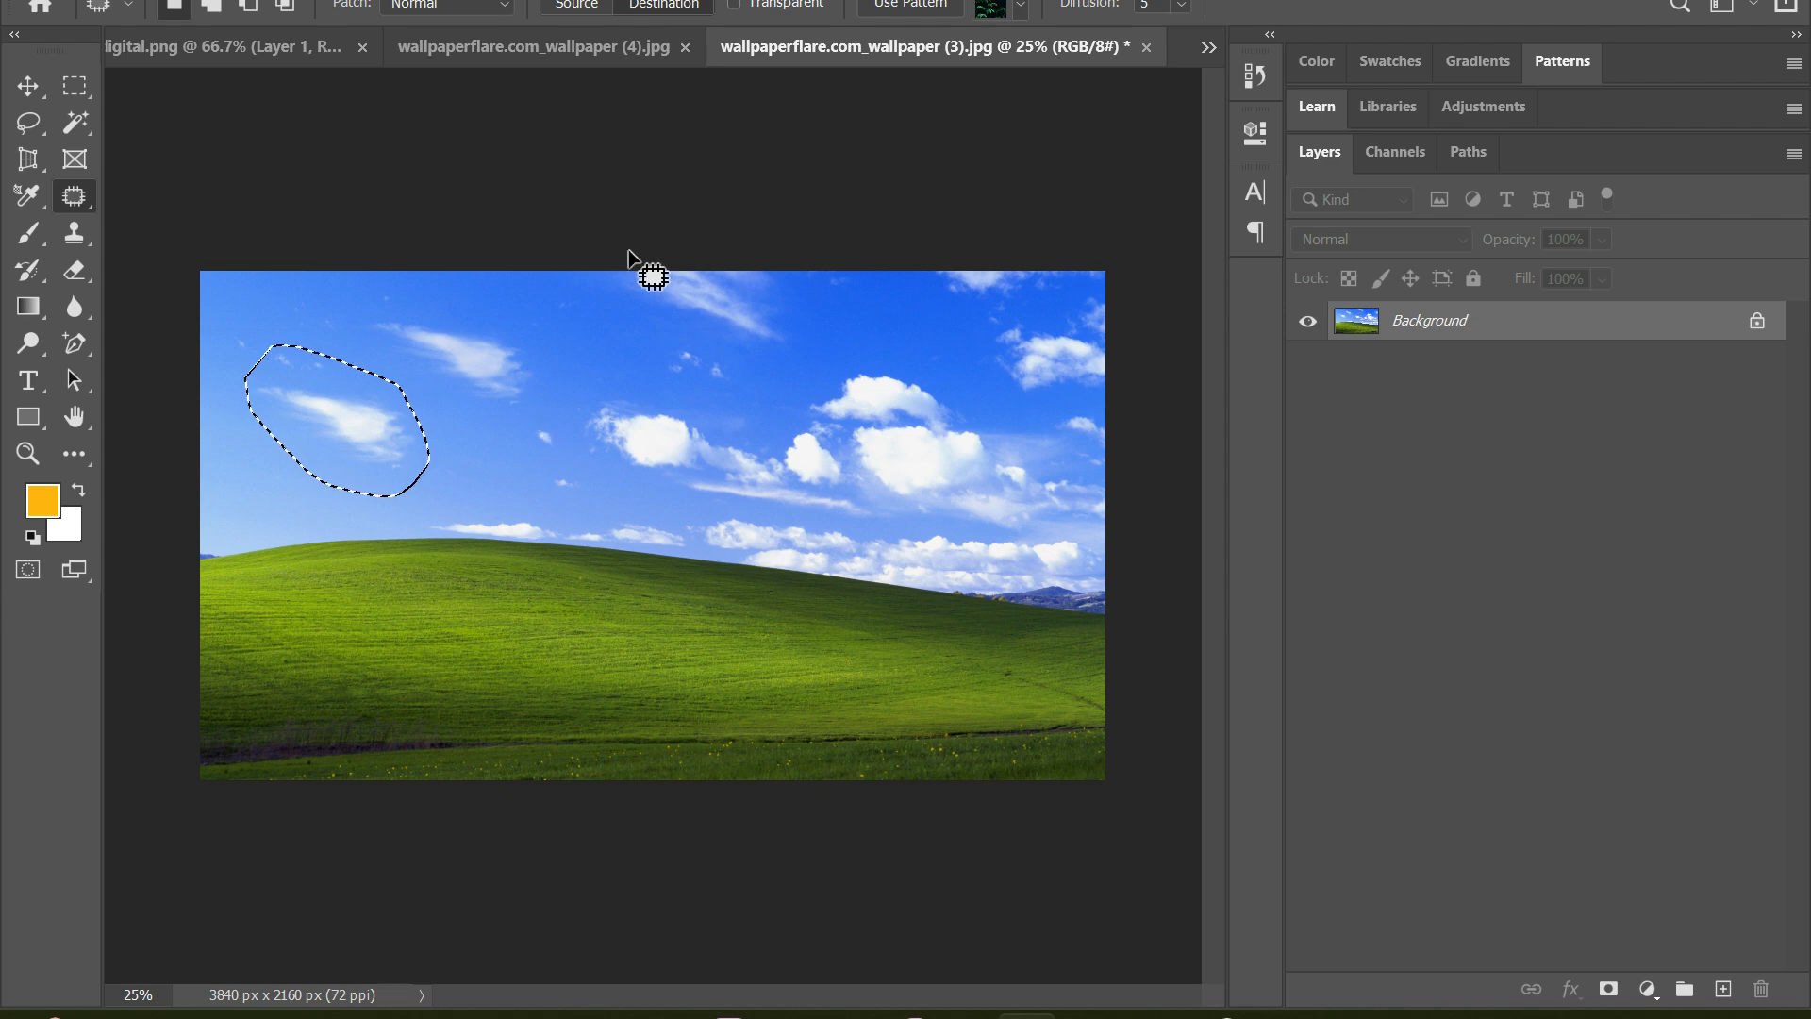
Turn on Transparent for the Patch tool, copy the left wispy cloud onto the green hill, and deselect
click(734, 5)
click(734, 5)
click(789, 4)
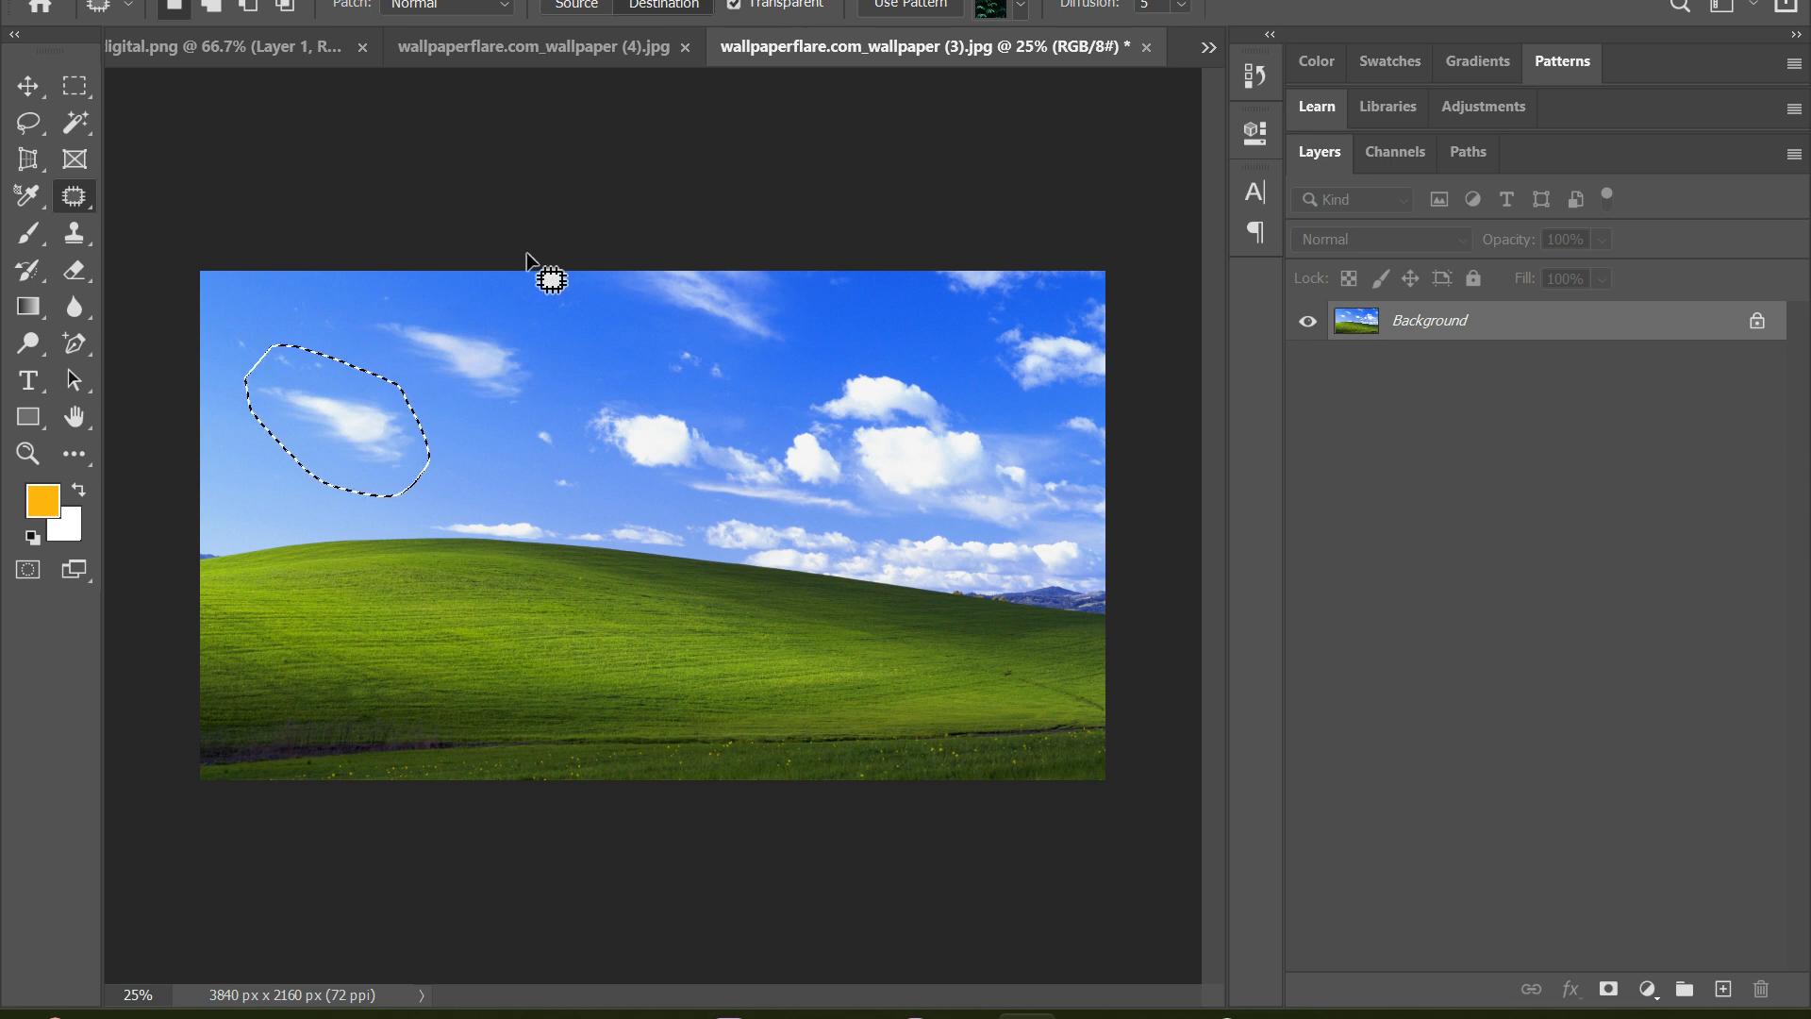
drag(336, 419, 434, 642)
key(ctrl+d)
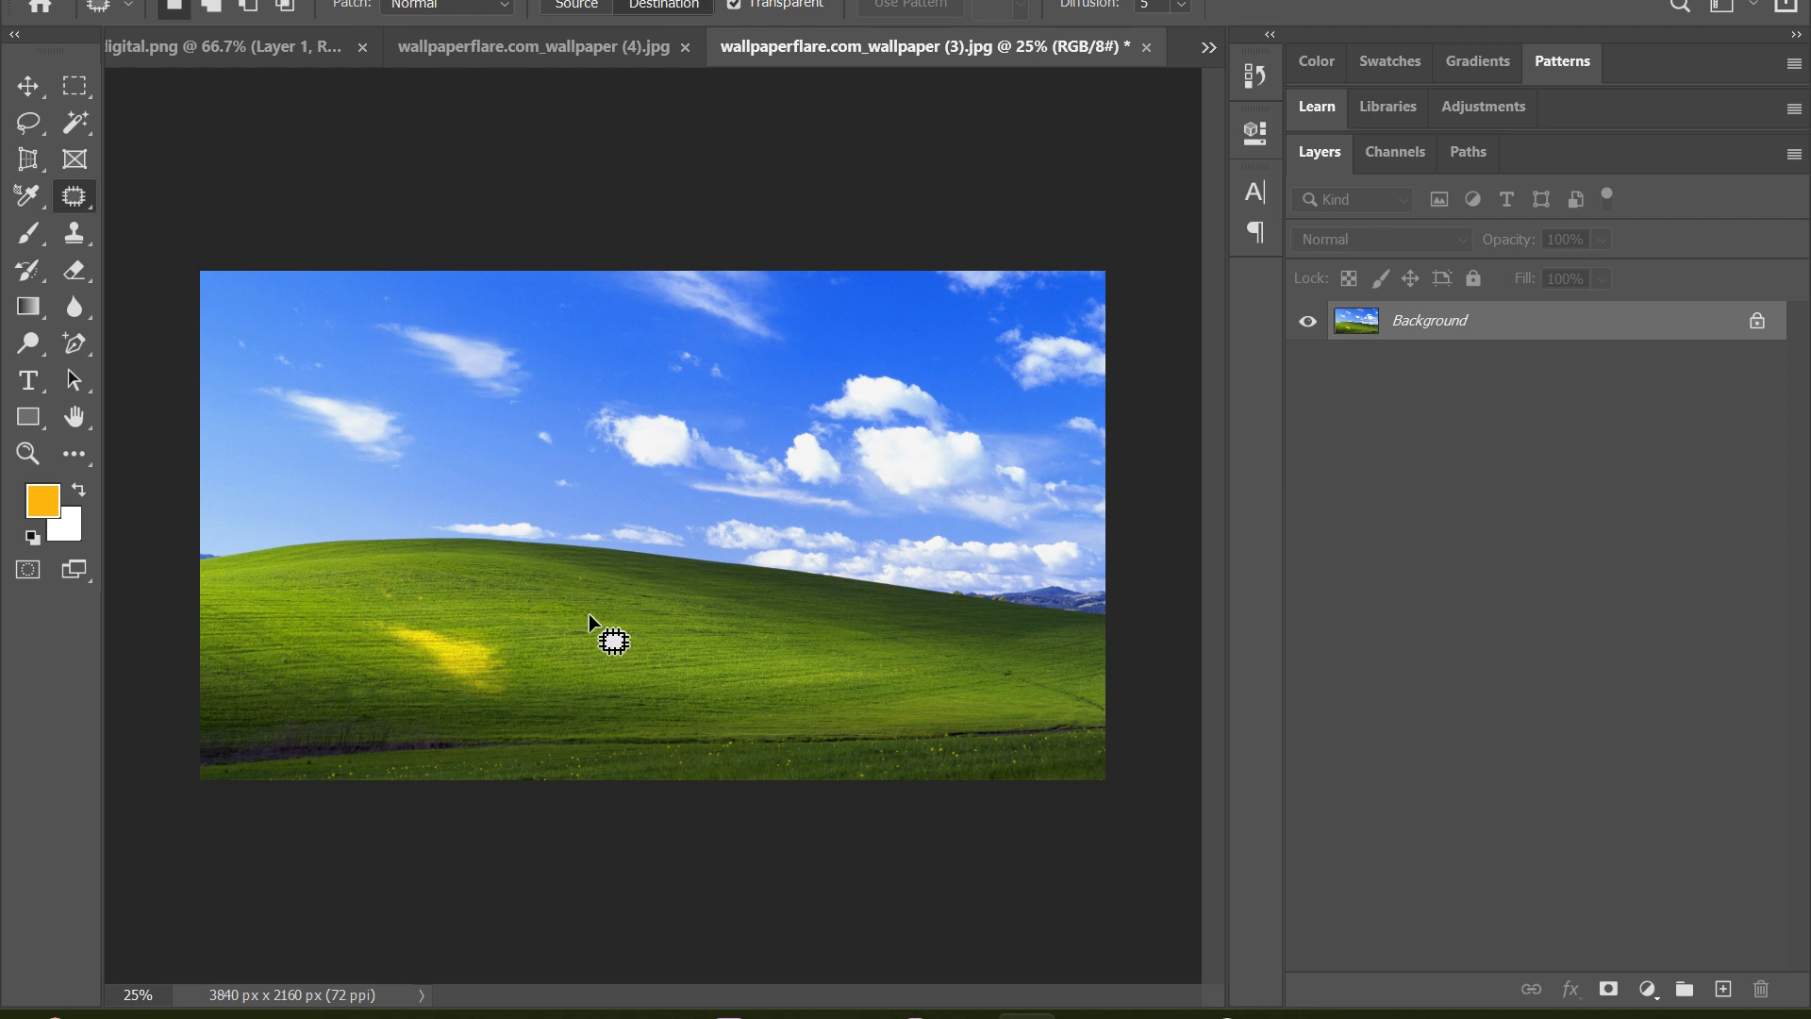
Look through the other two open documents, digital.png and wallpaper (4), and return to the landscape wallpaper
click(496, 42)
click(266, 64)
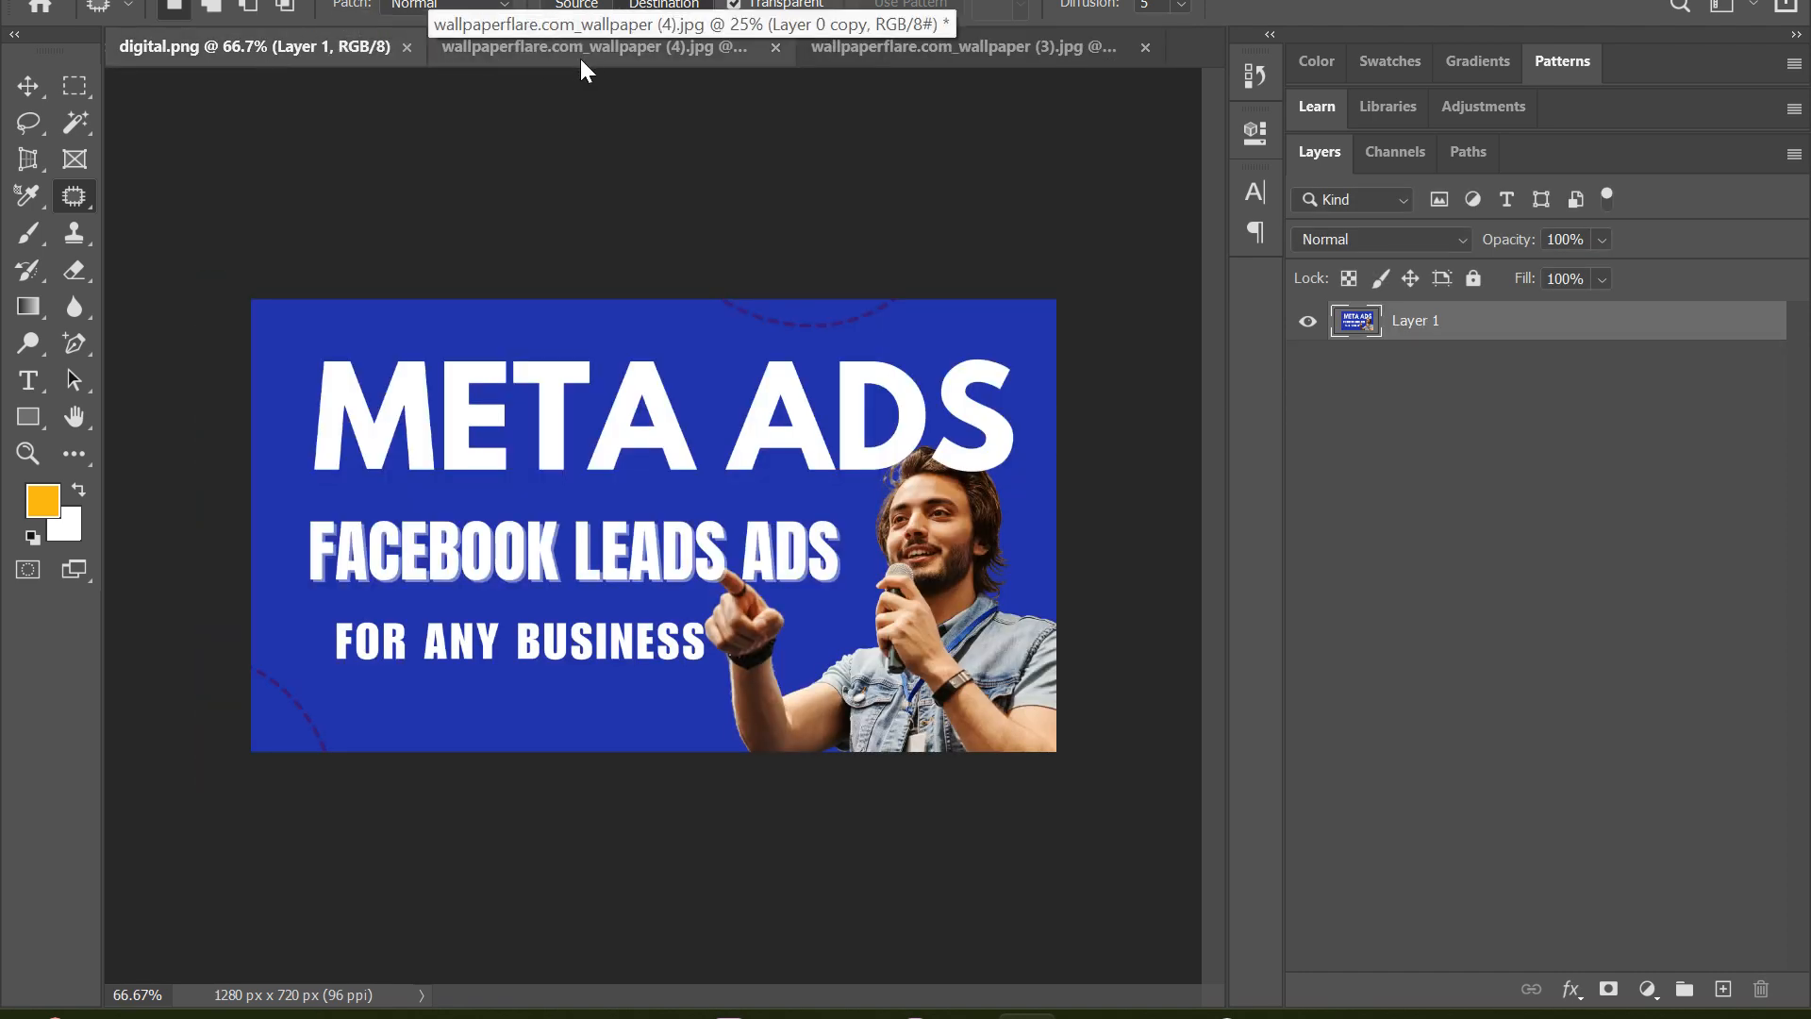
click(603, 59)
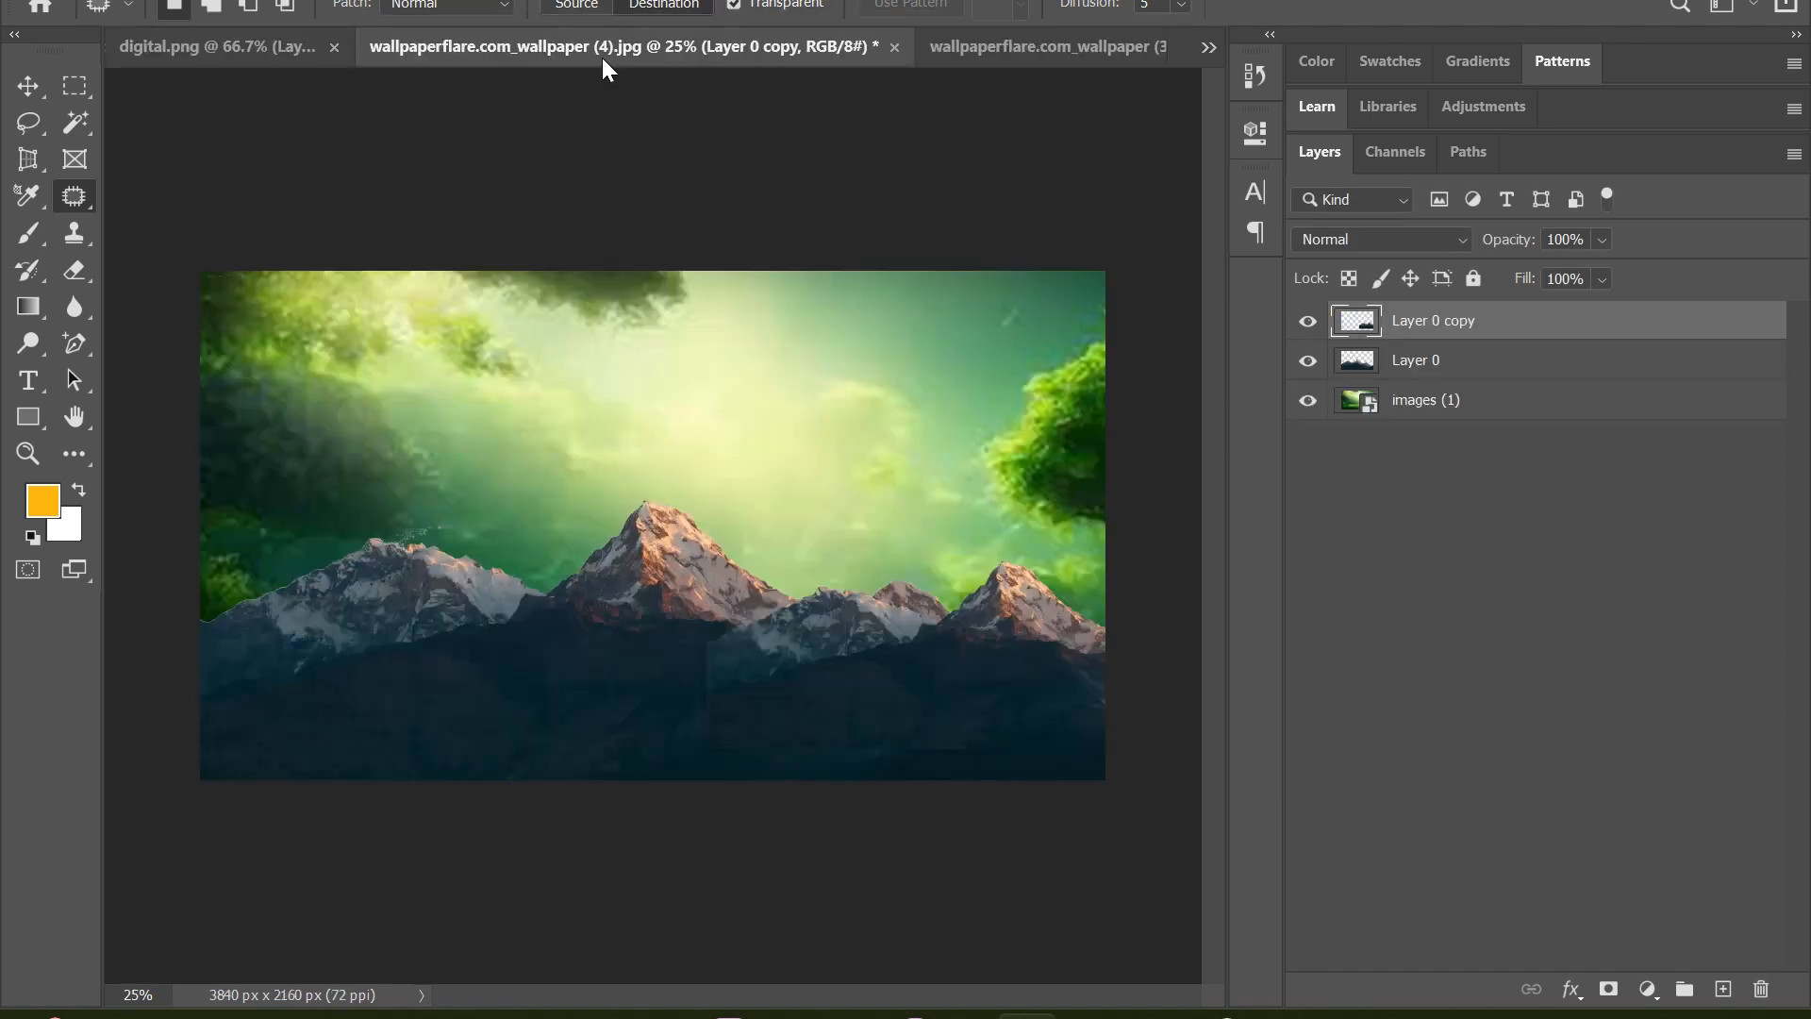
click(960, 49)
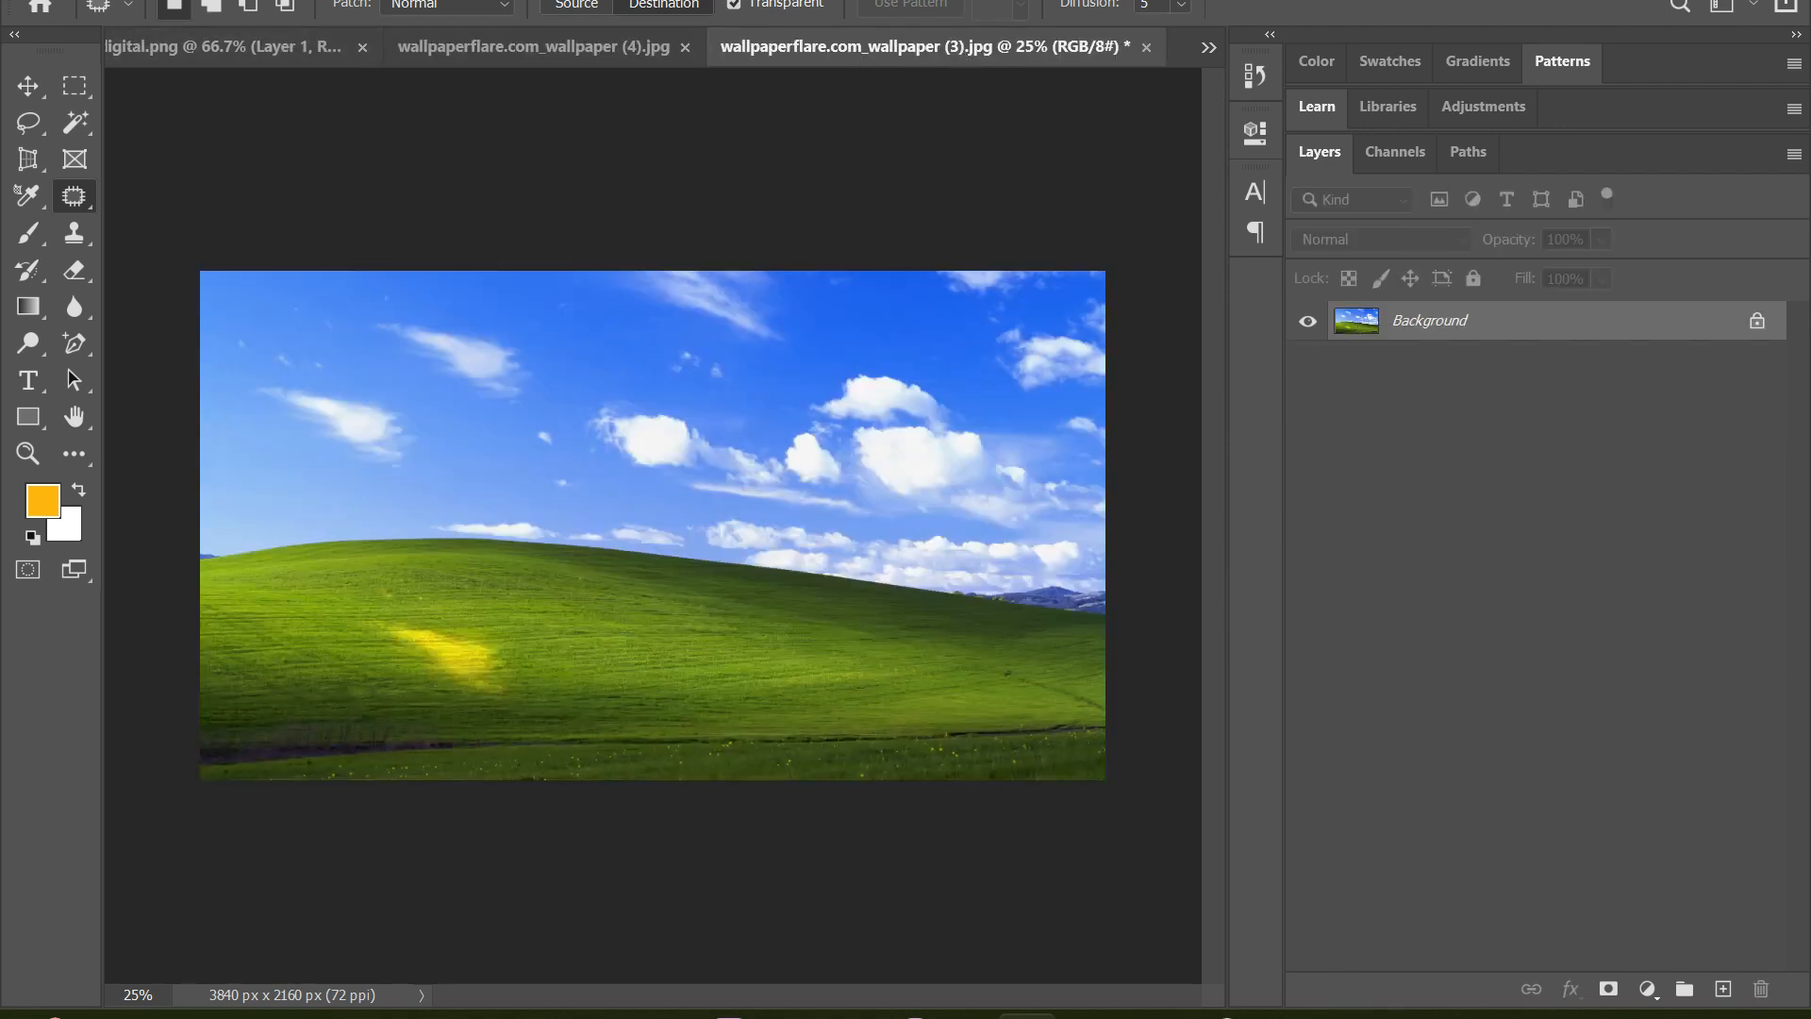
click(66, 2)
click(128, 24)
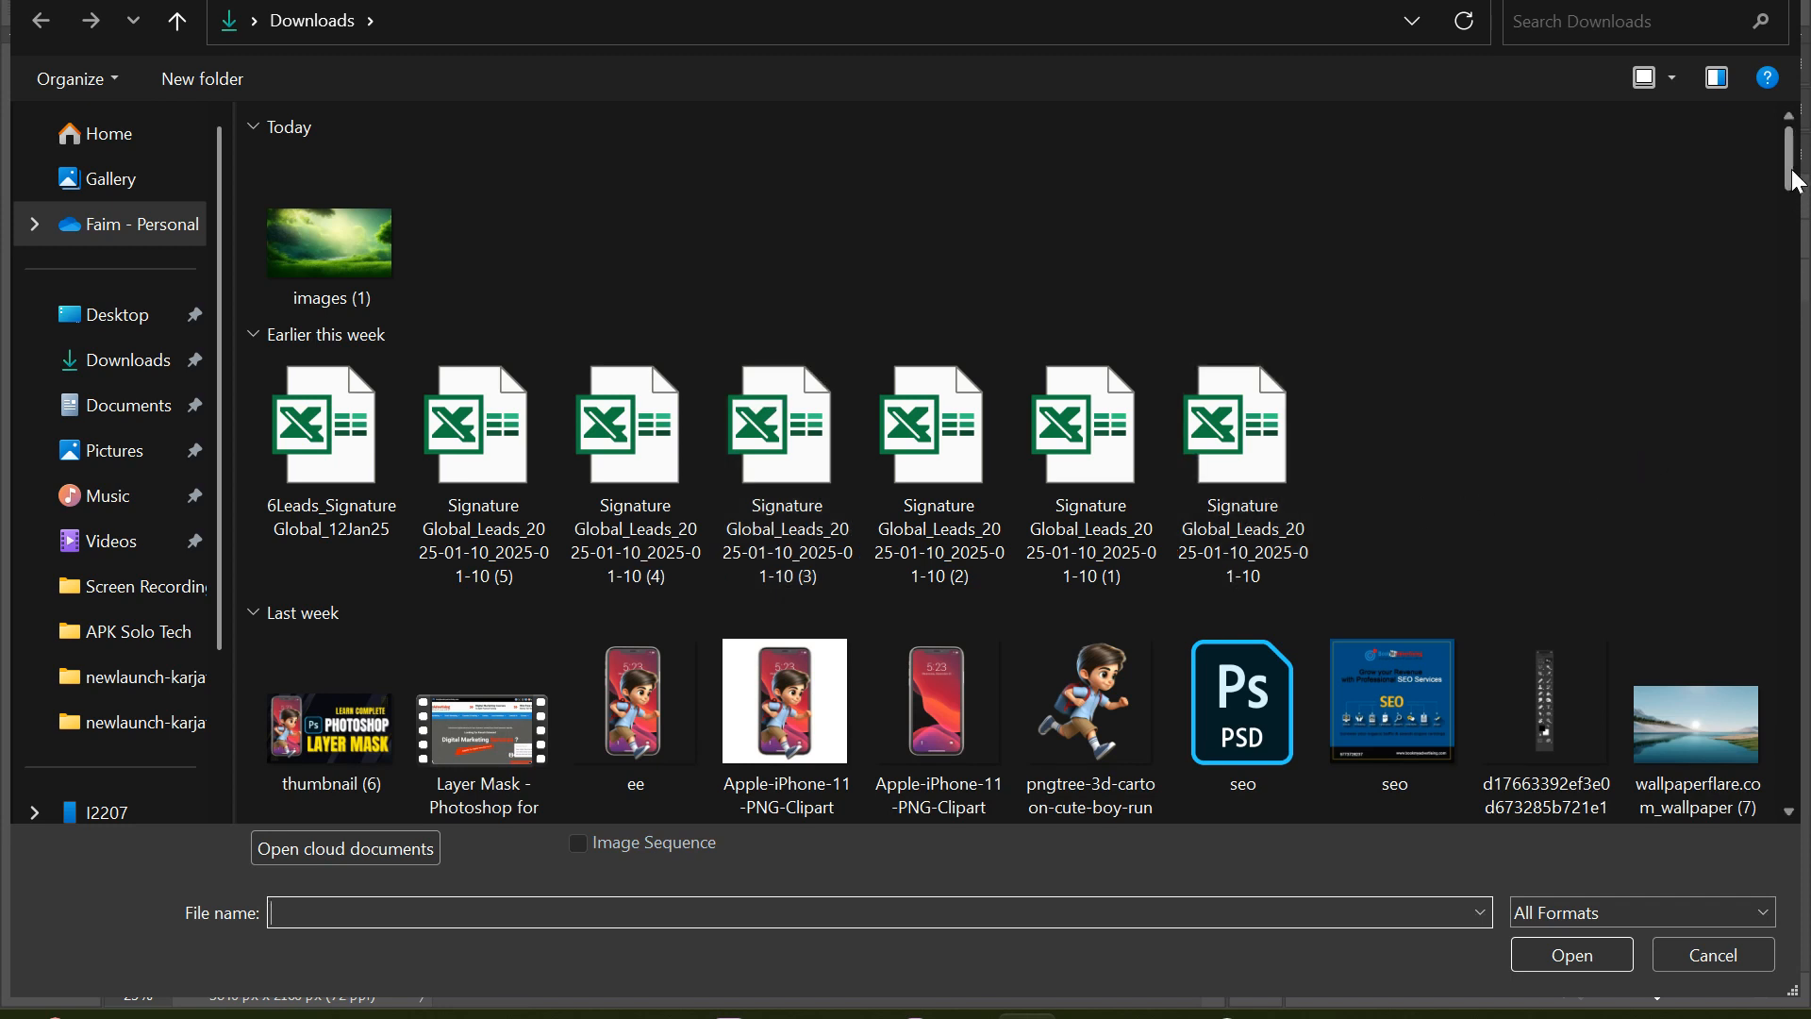
drag(1791, 170, 1795, 198)
scroll(1774, 236, down, 5)
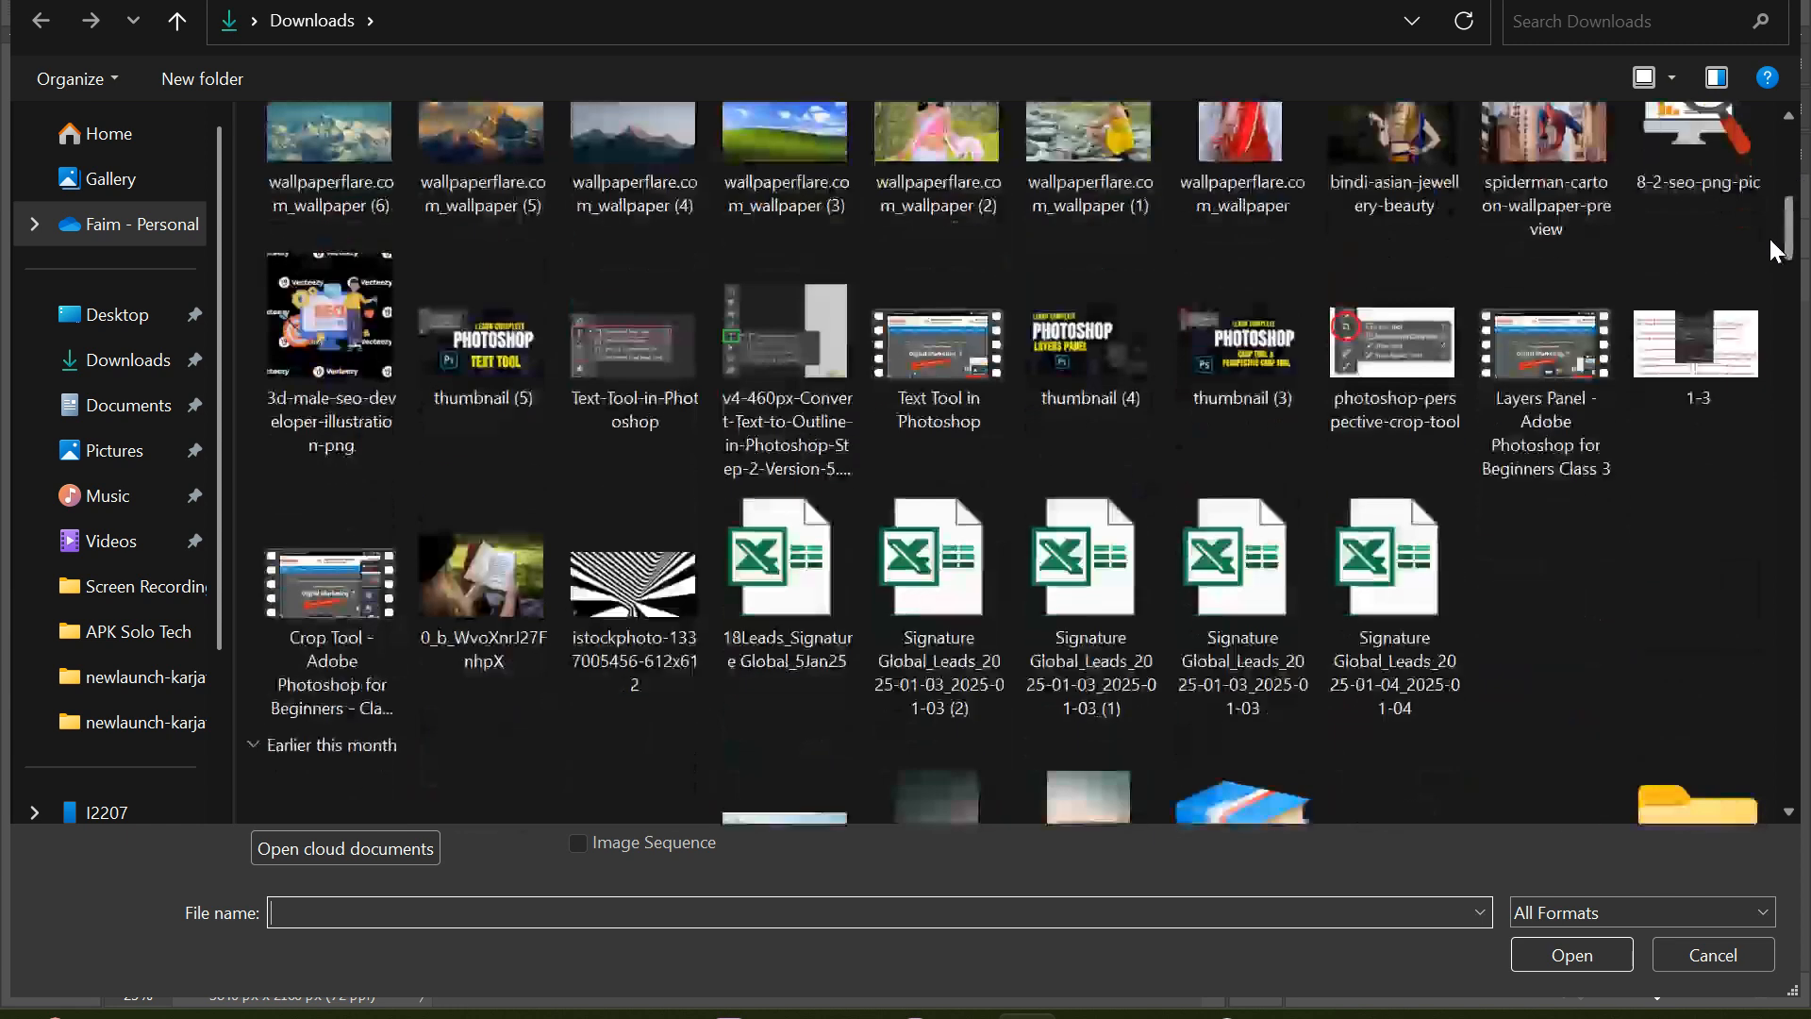
scroll(1782, 231, up, 2)
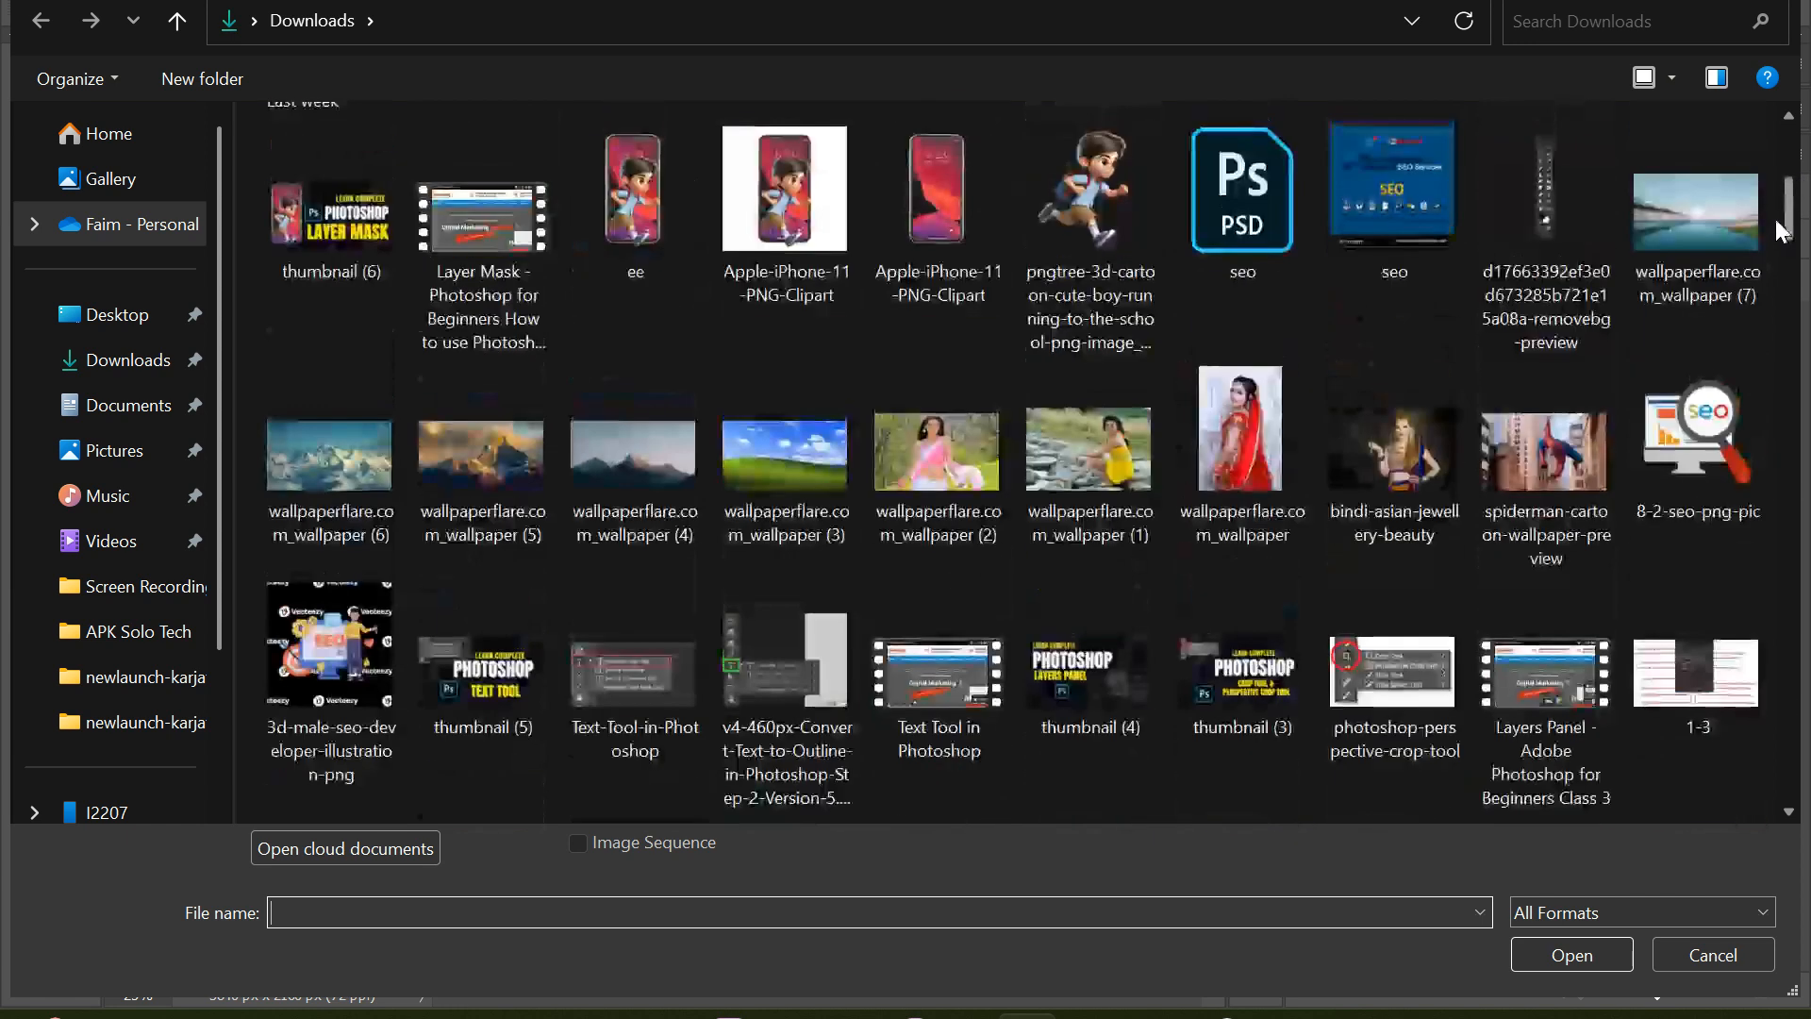
scroll(1775, 218, down, 2)
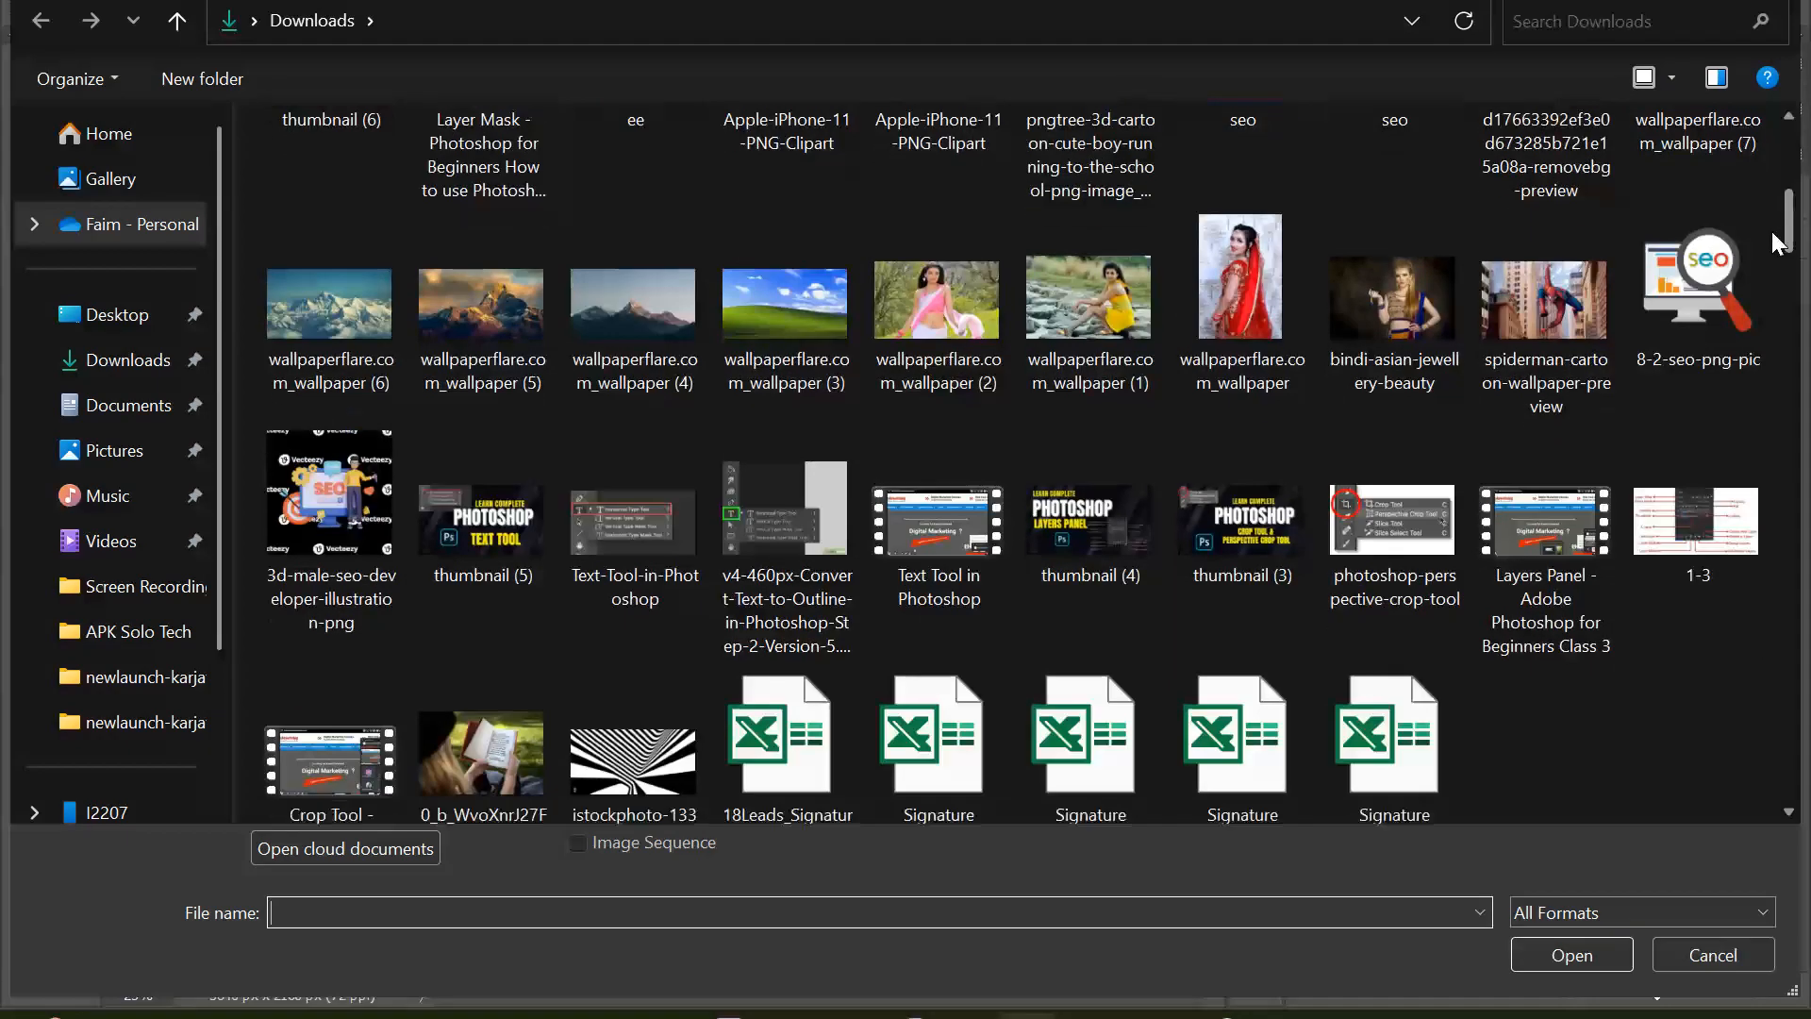
scroll(1771, 232, down, 5)
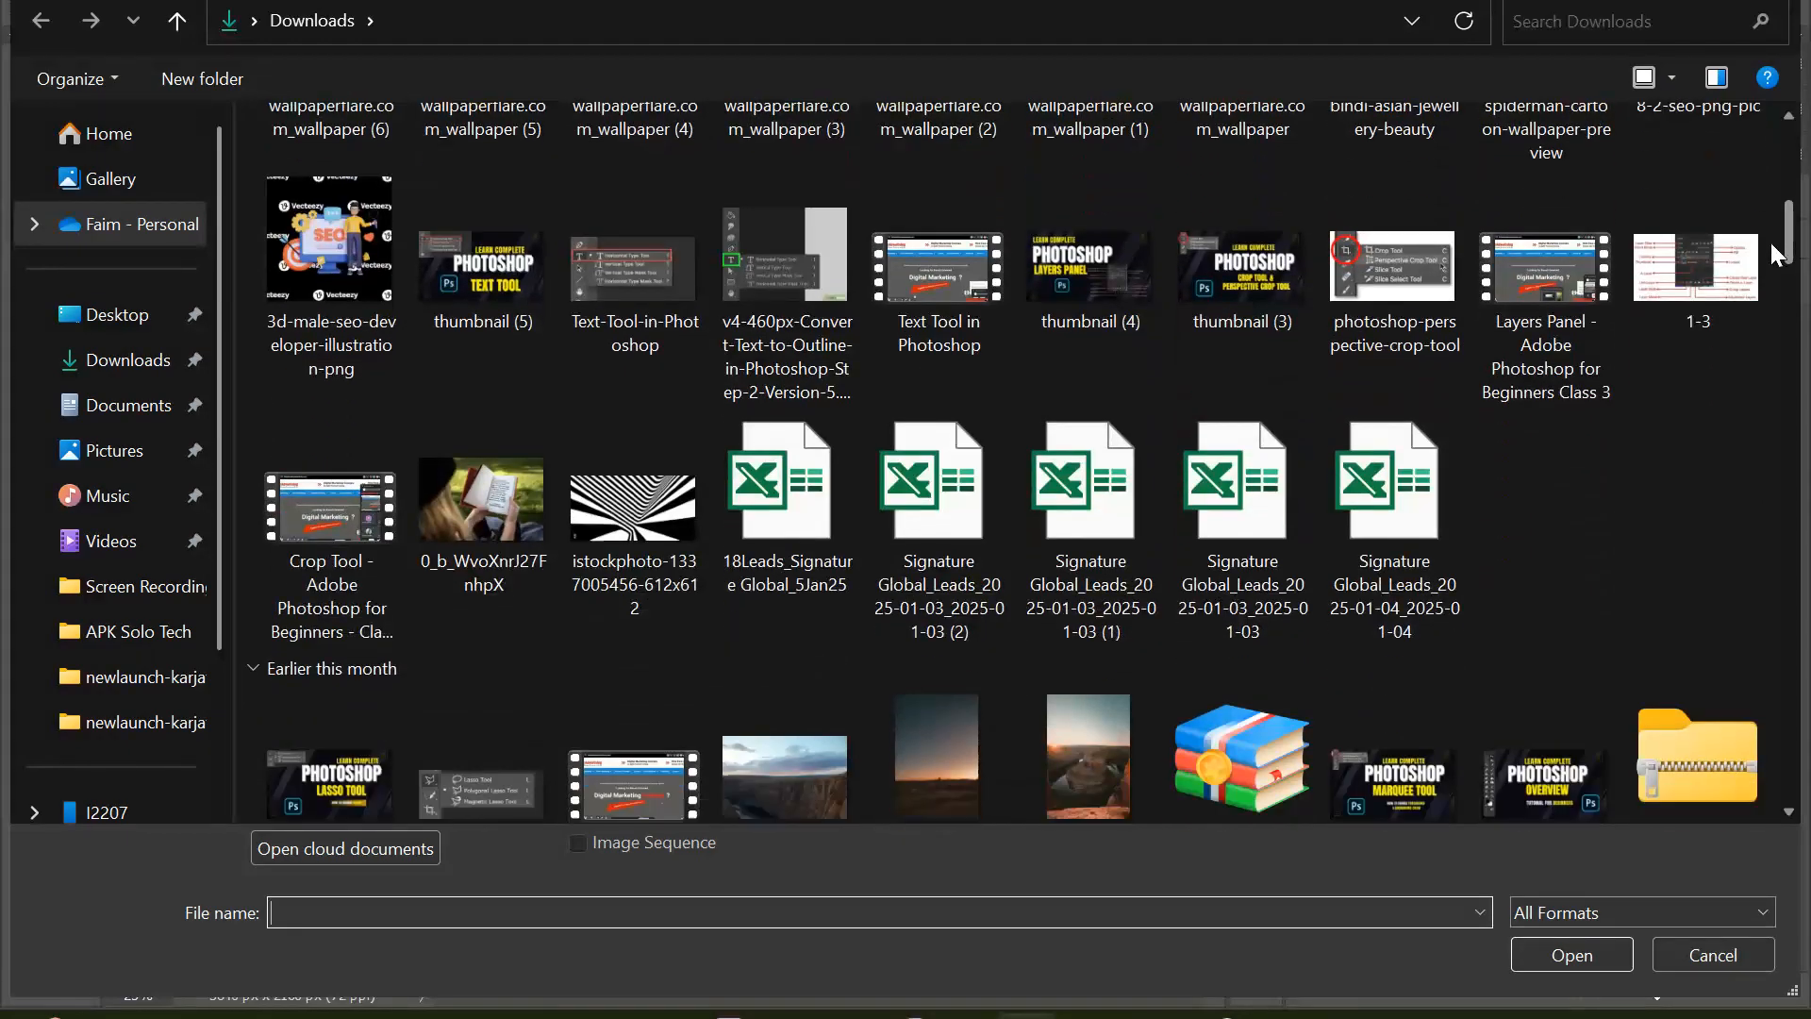
scroll(1766, 260, down, 3)
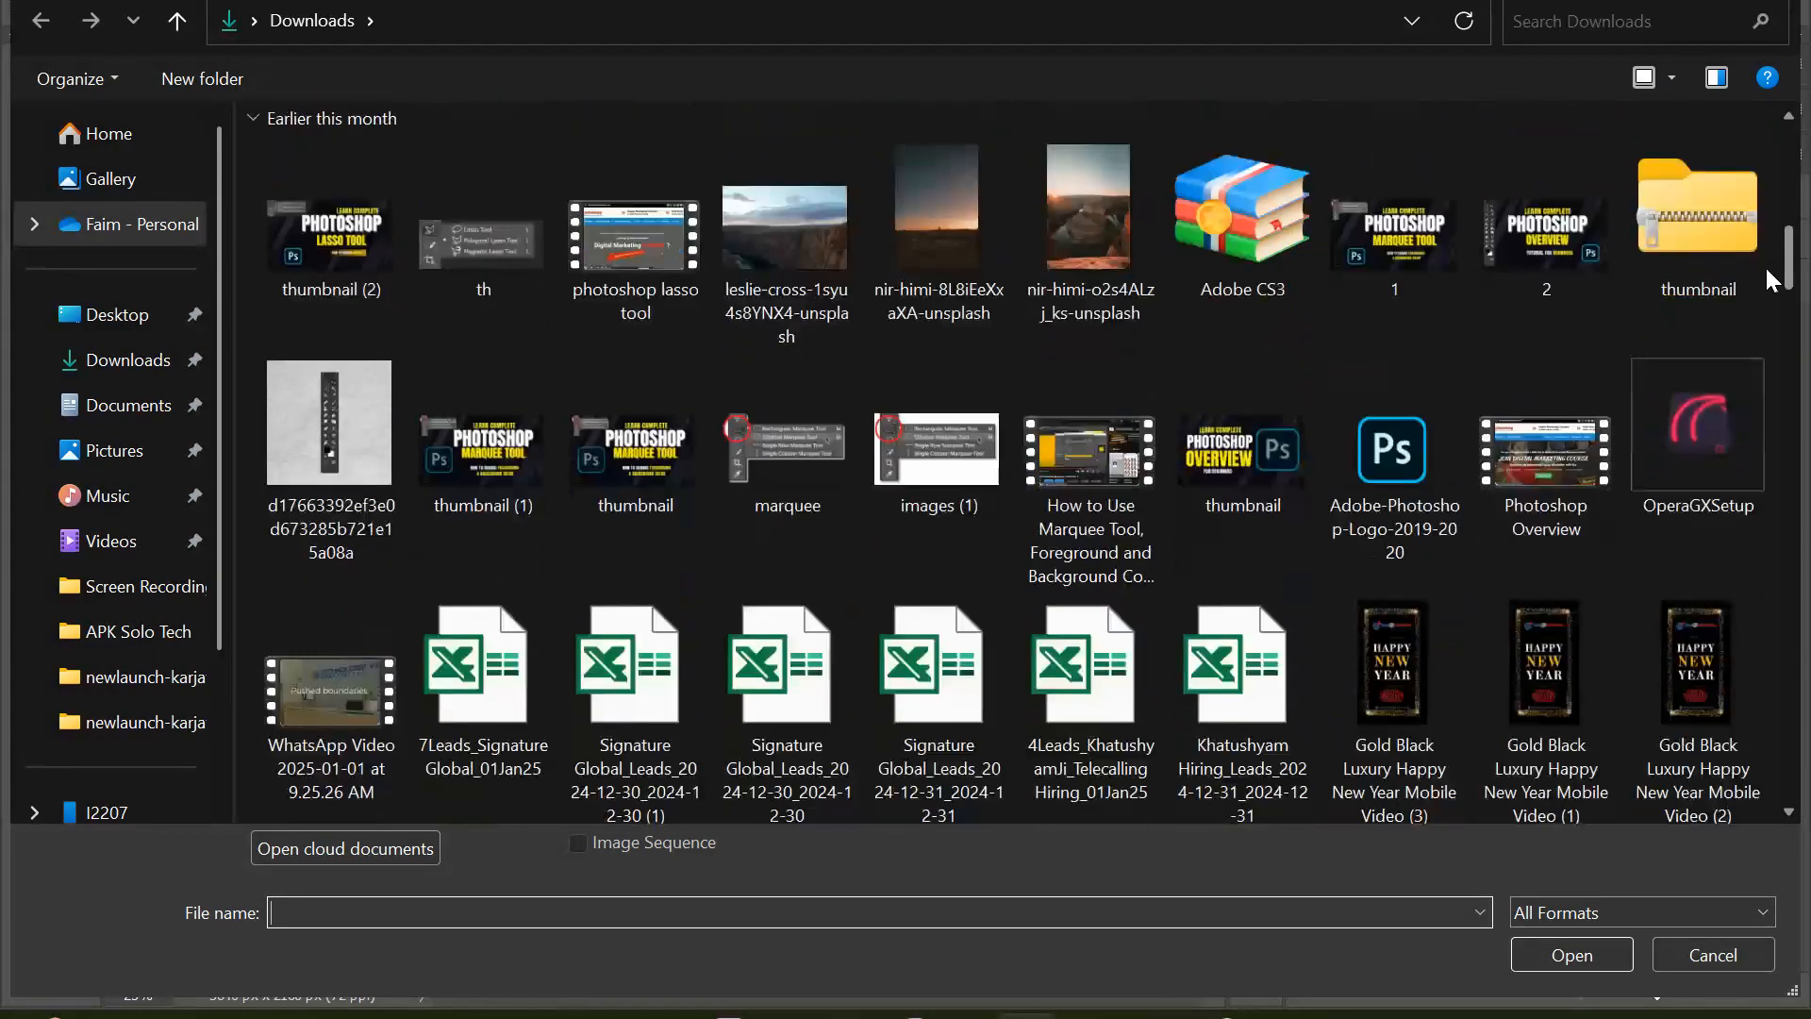
scroll(1761, 283, down, 8)
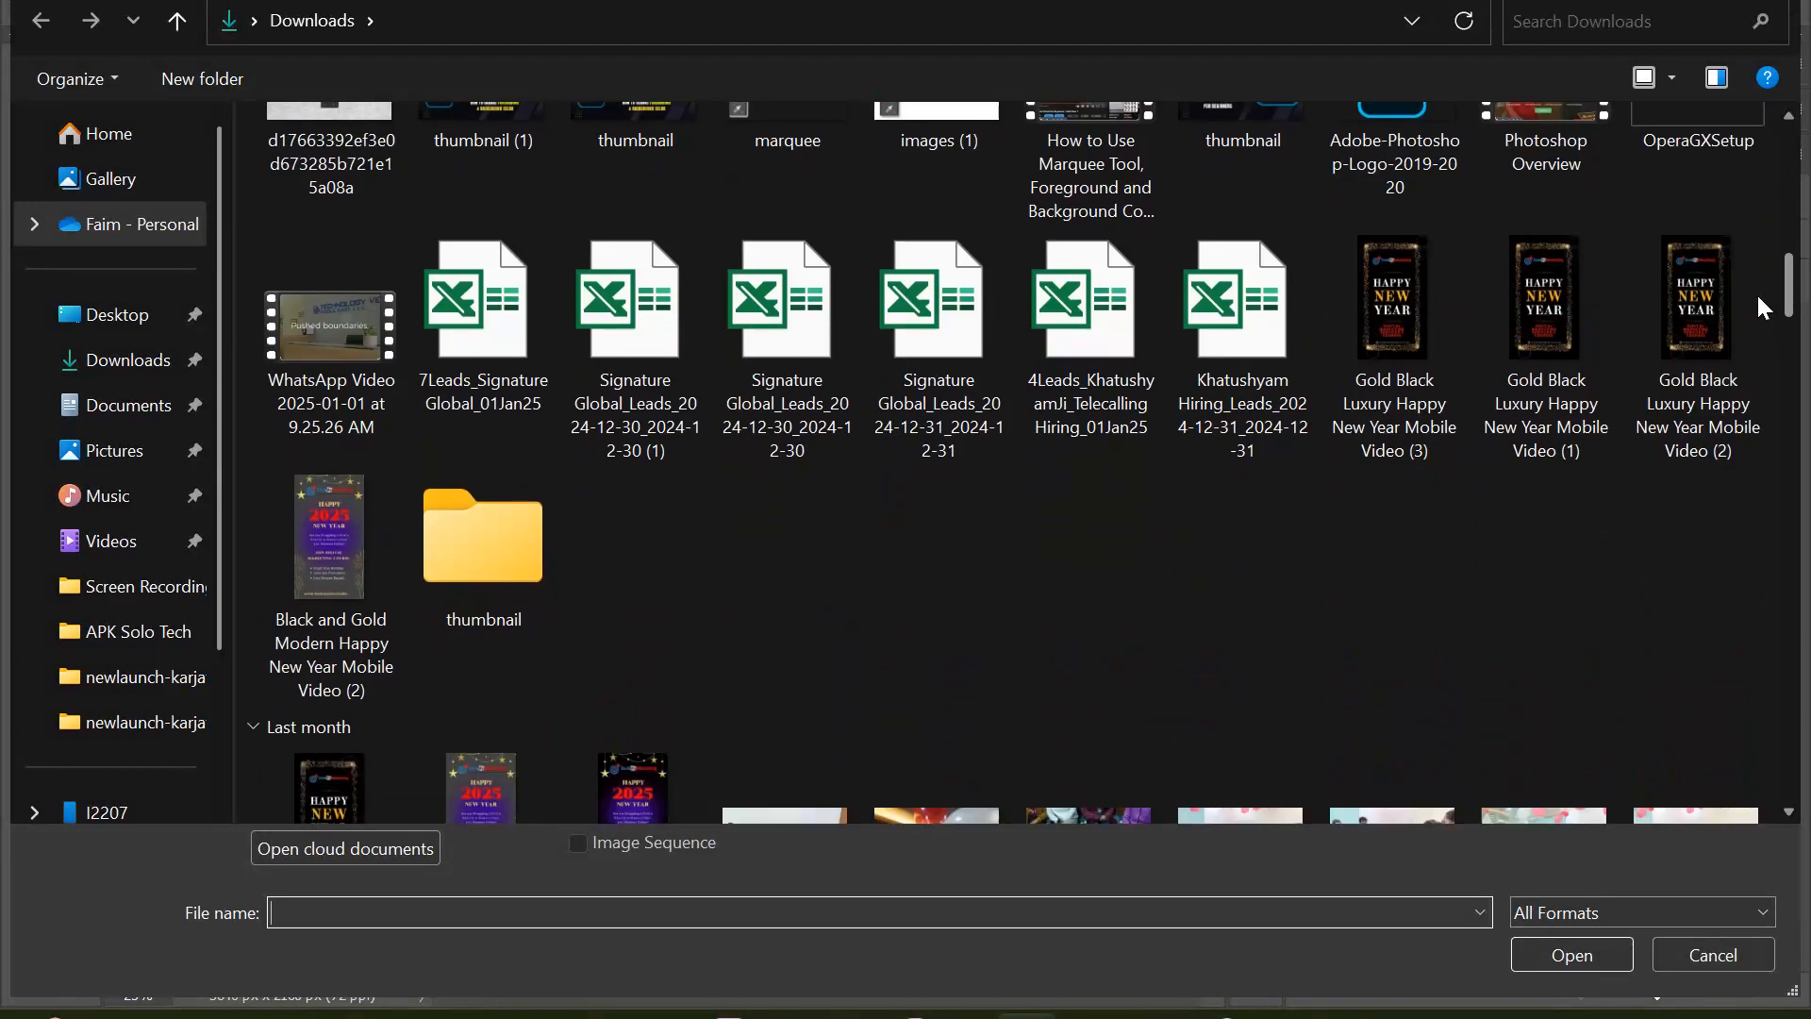
scroll(1753, 331, down, 10)
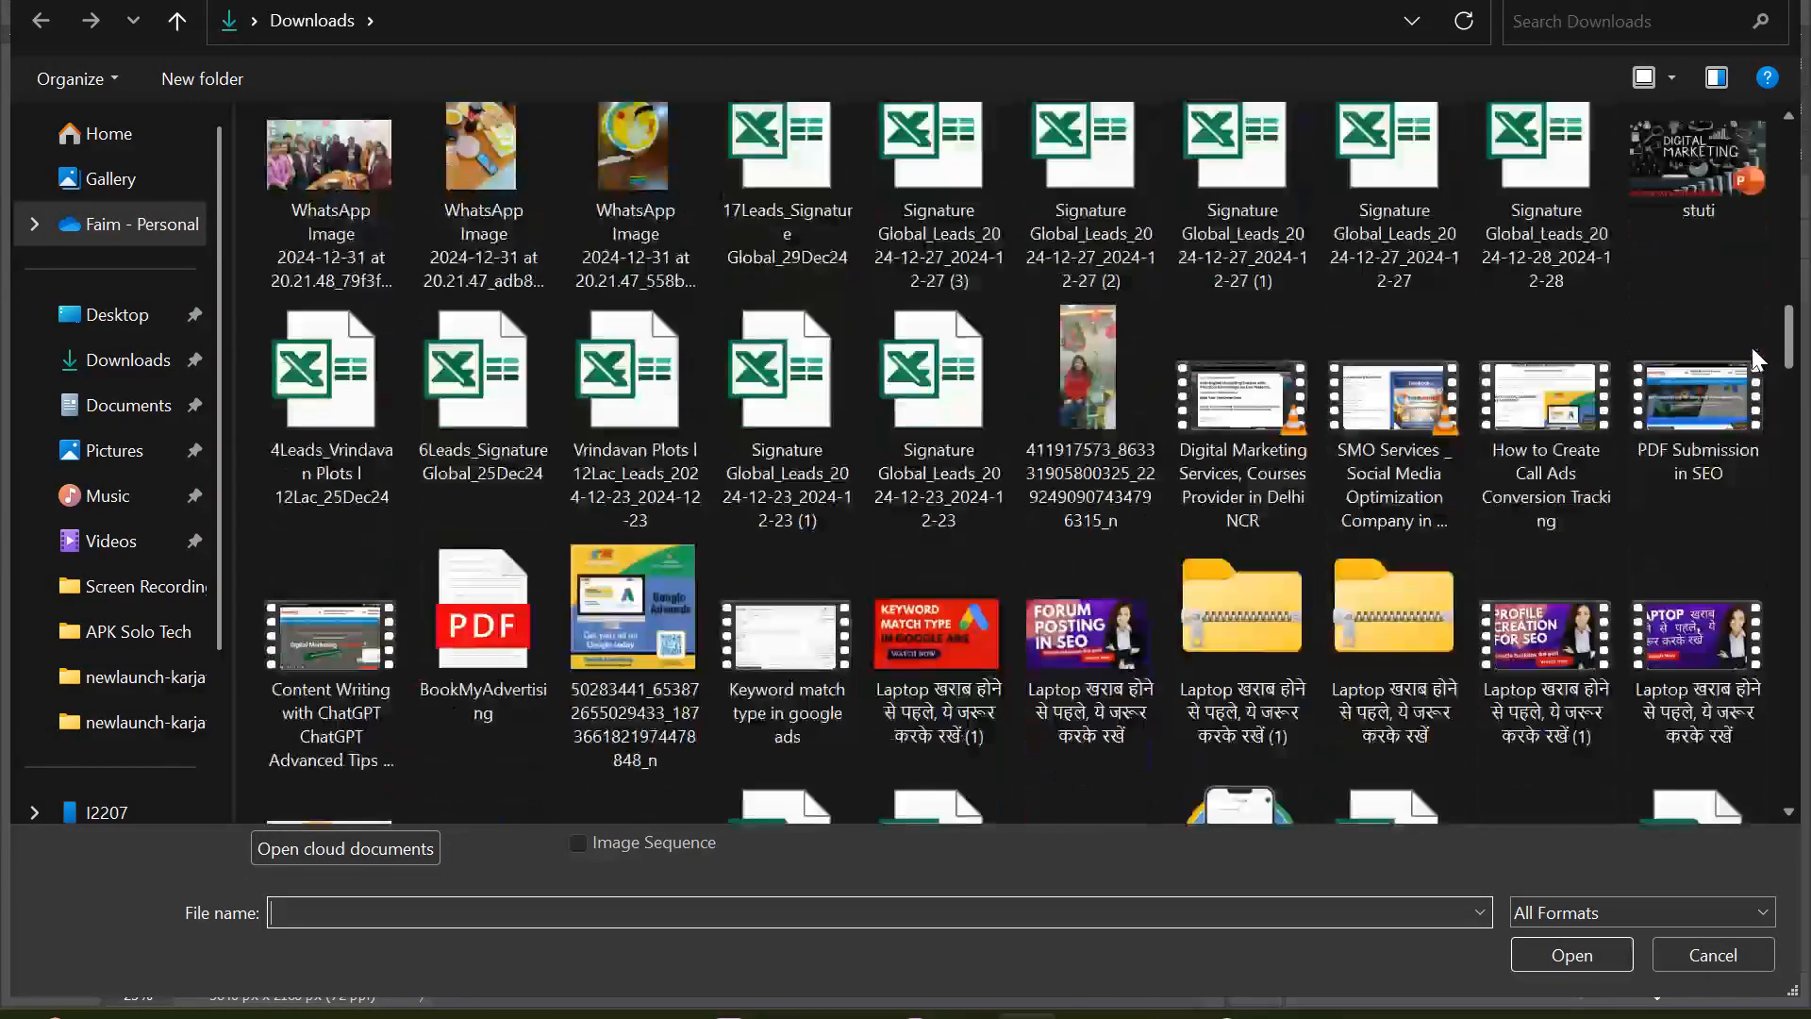
scroll(1748, 370, down, 5)
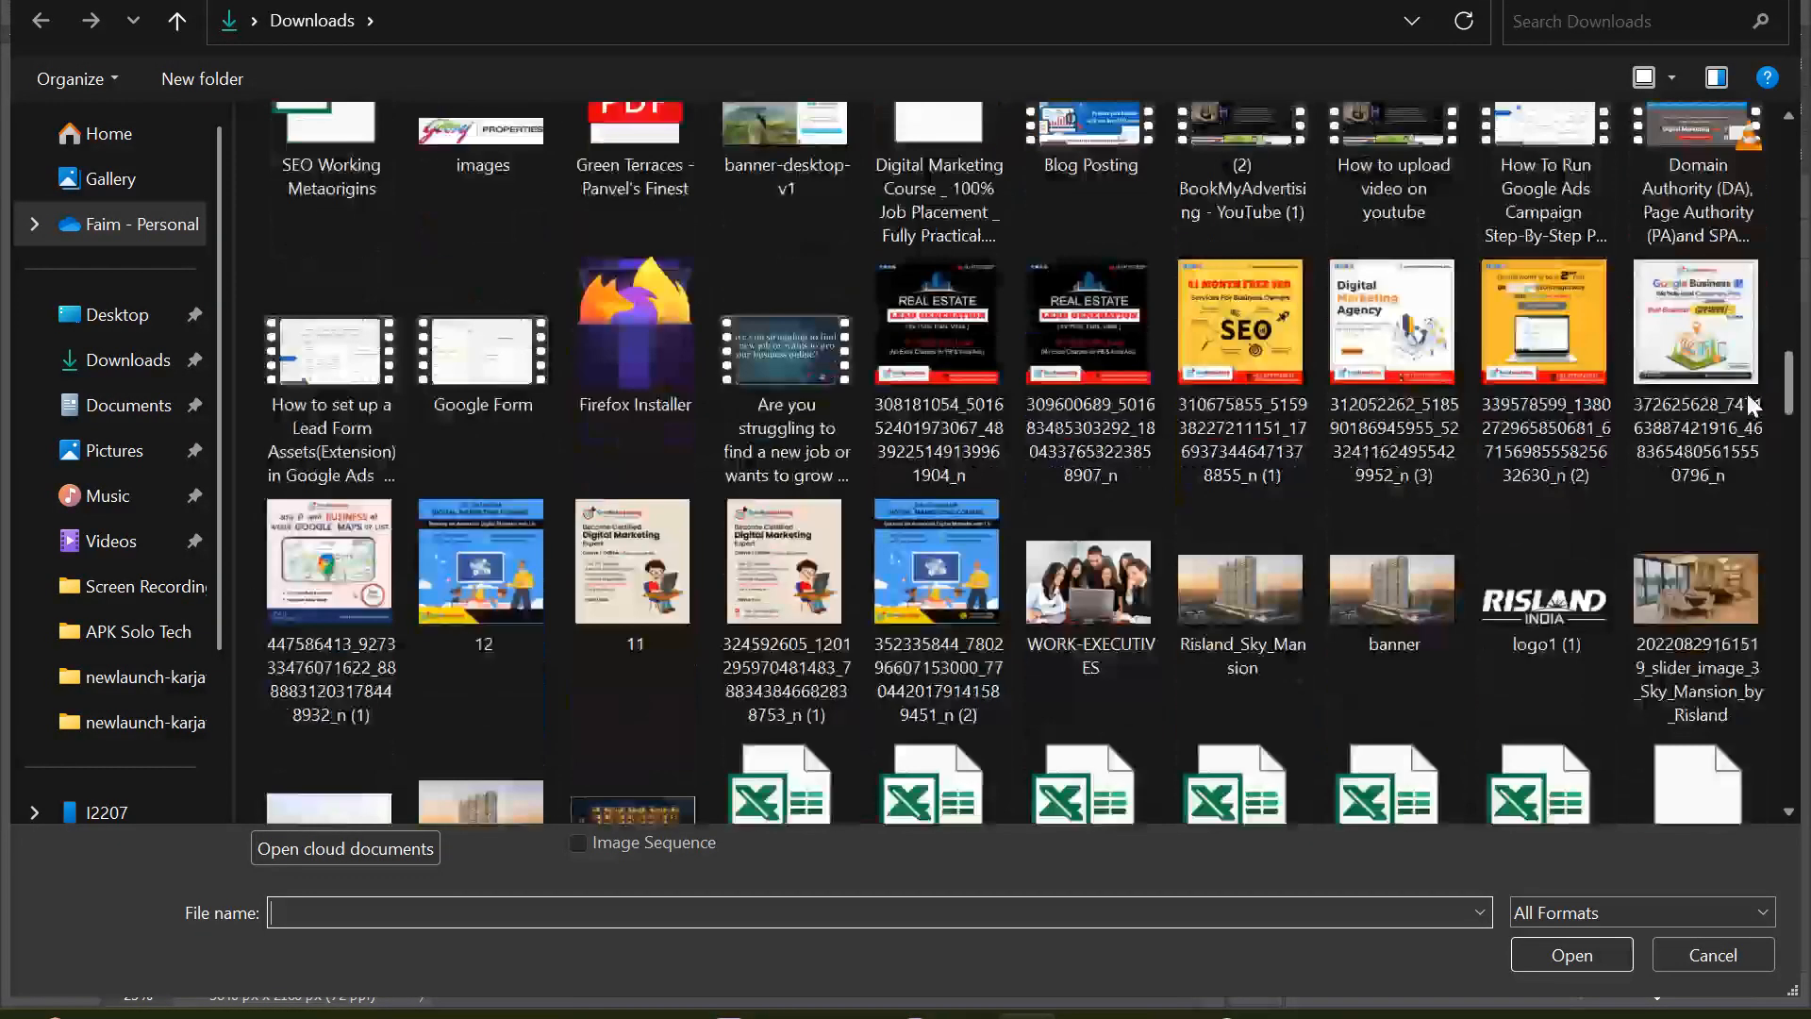
scroll(1746, 391, up, 1)
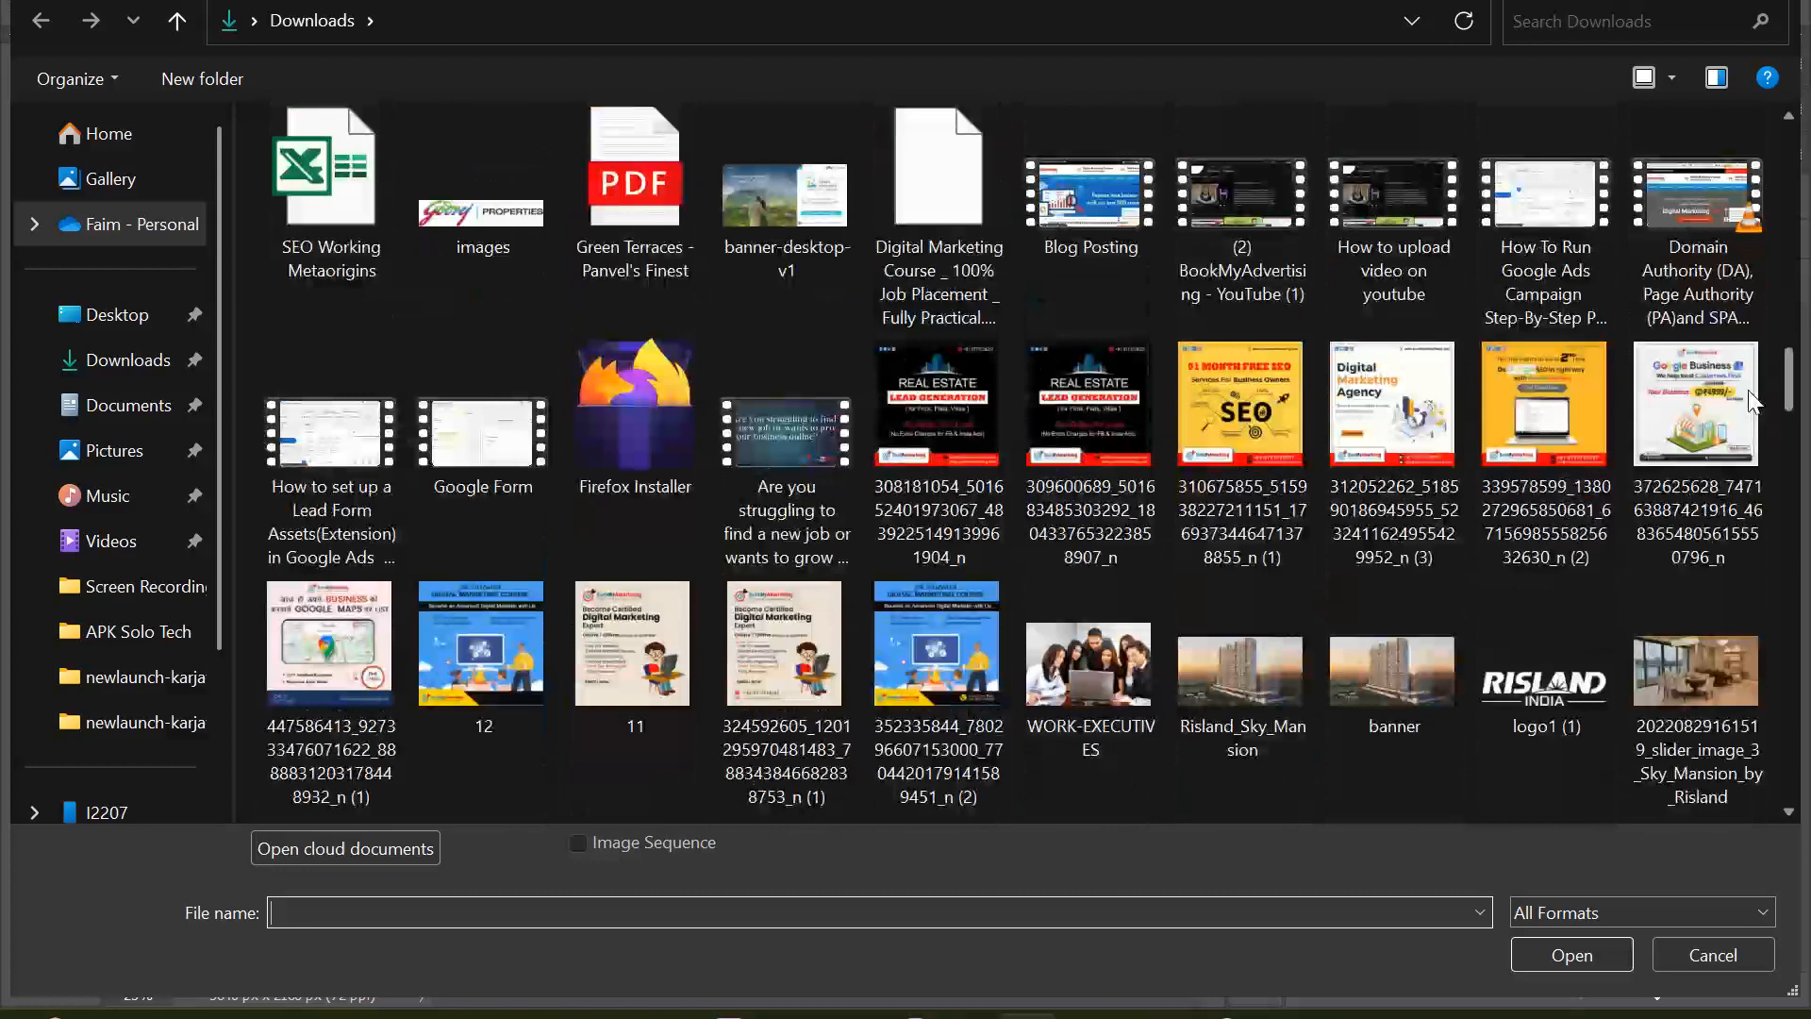
scroll(1748, 406, down, 7)
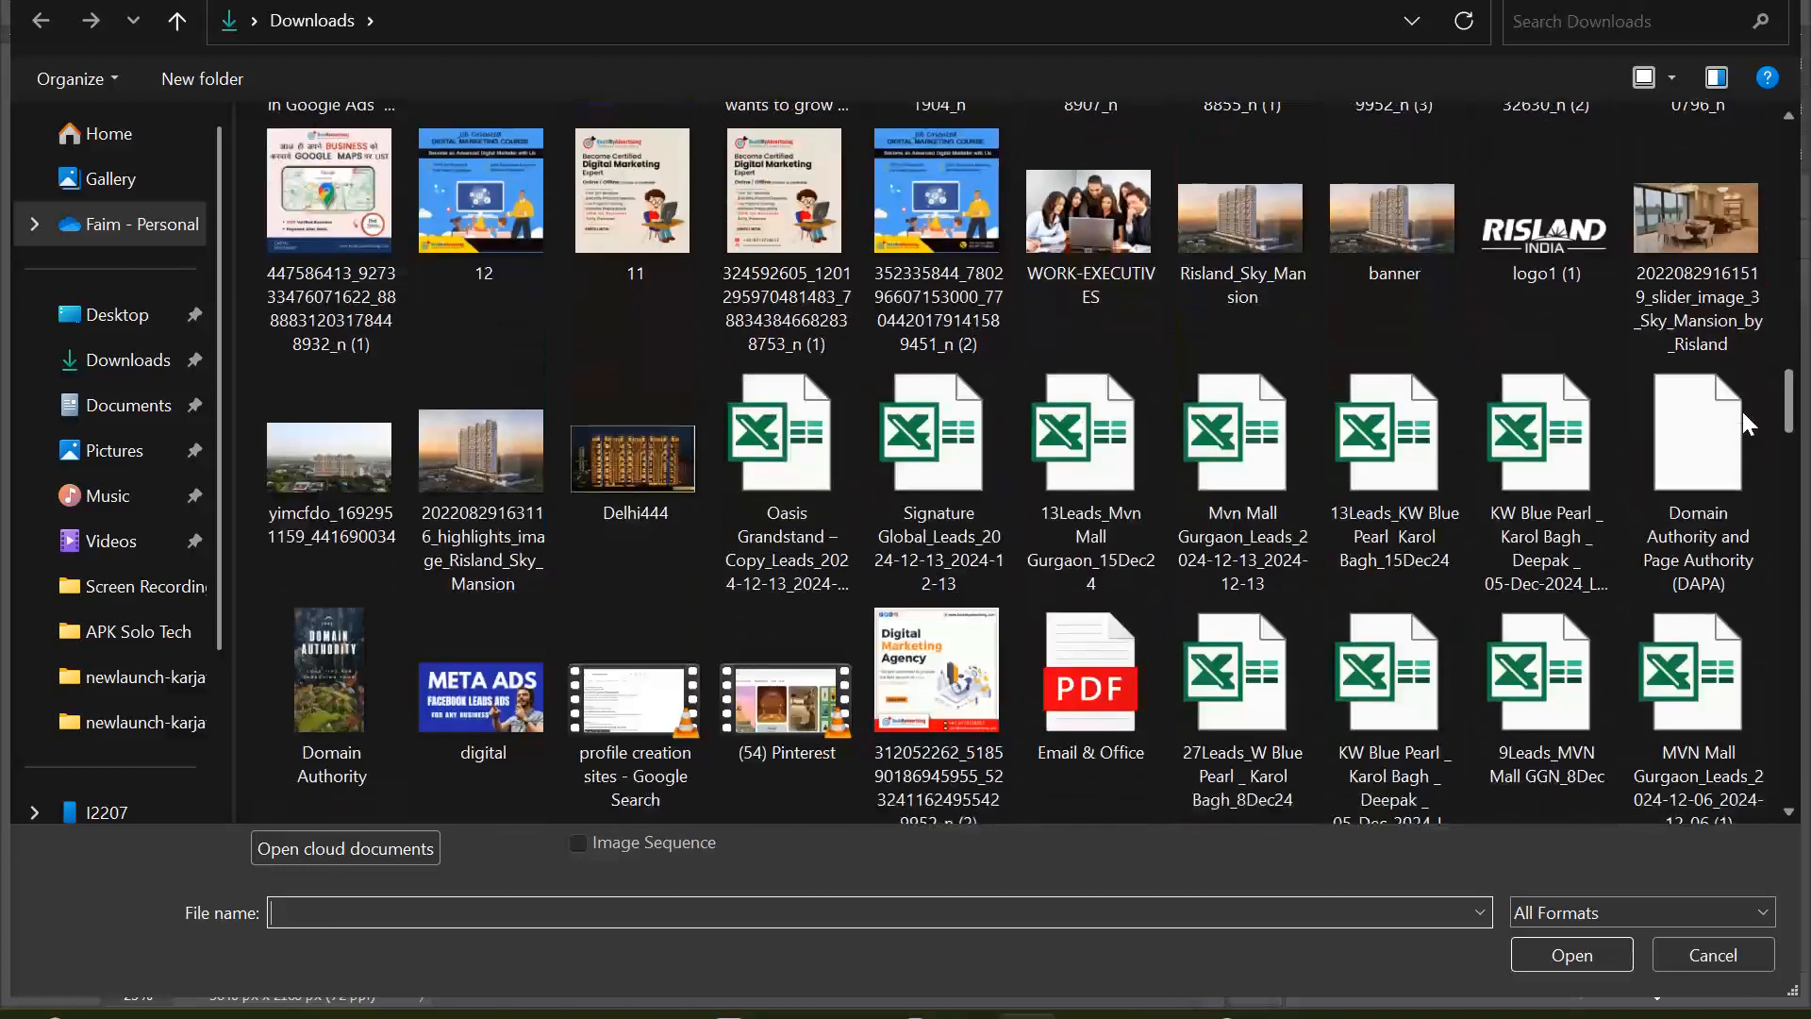
scroll(1740, 421, down, 12)
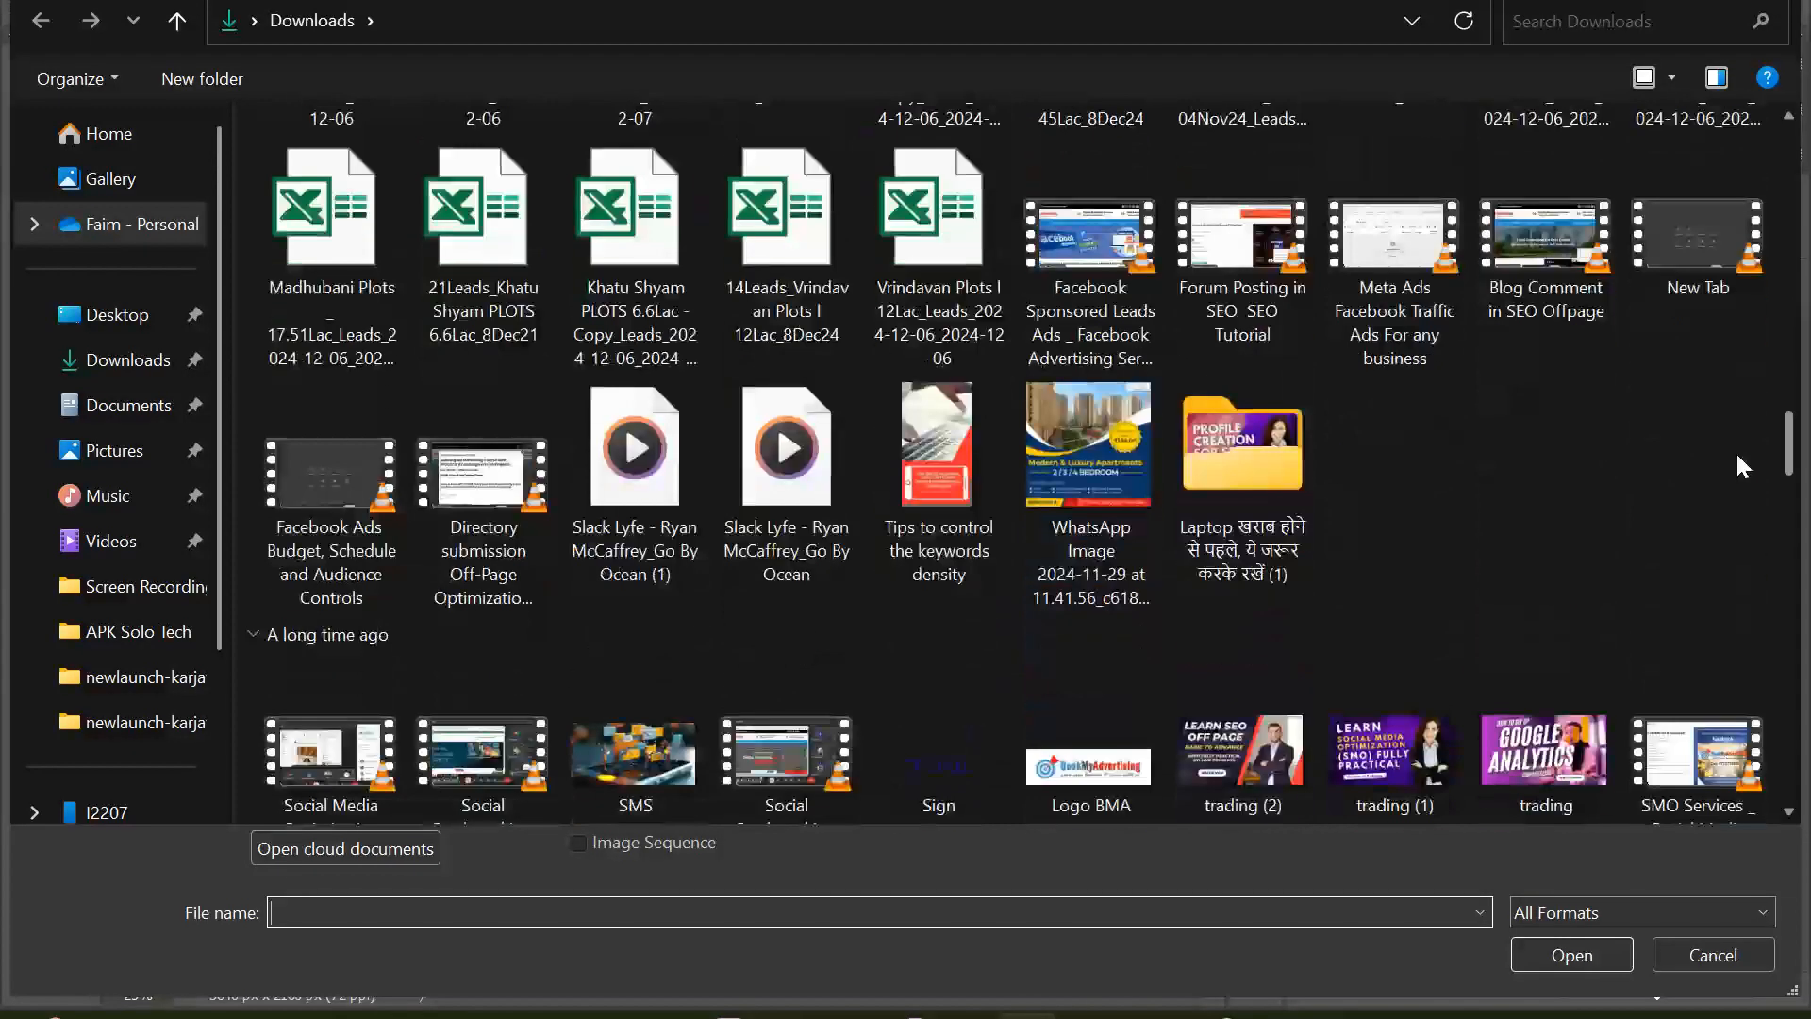
scroll(1732, 472, down, 1)
scroll(1732, 474, down, 1)
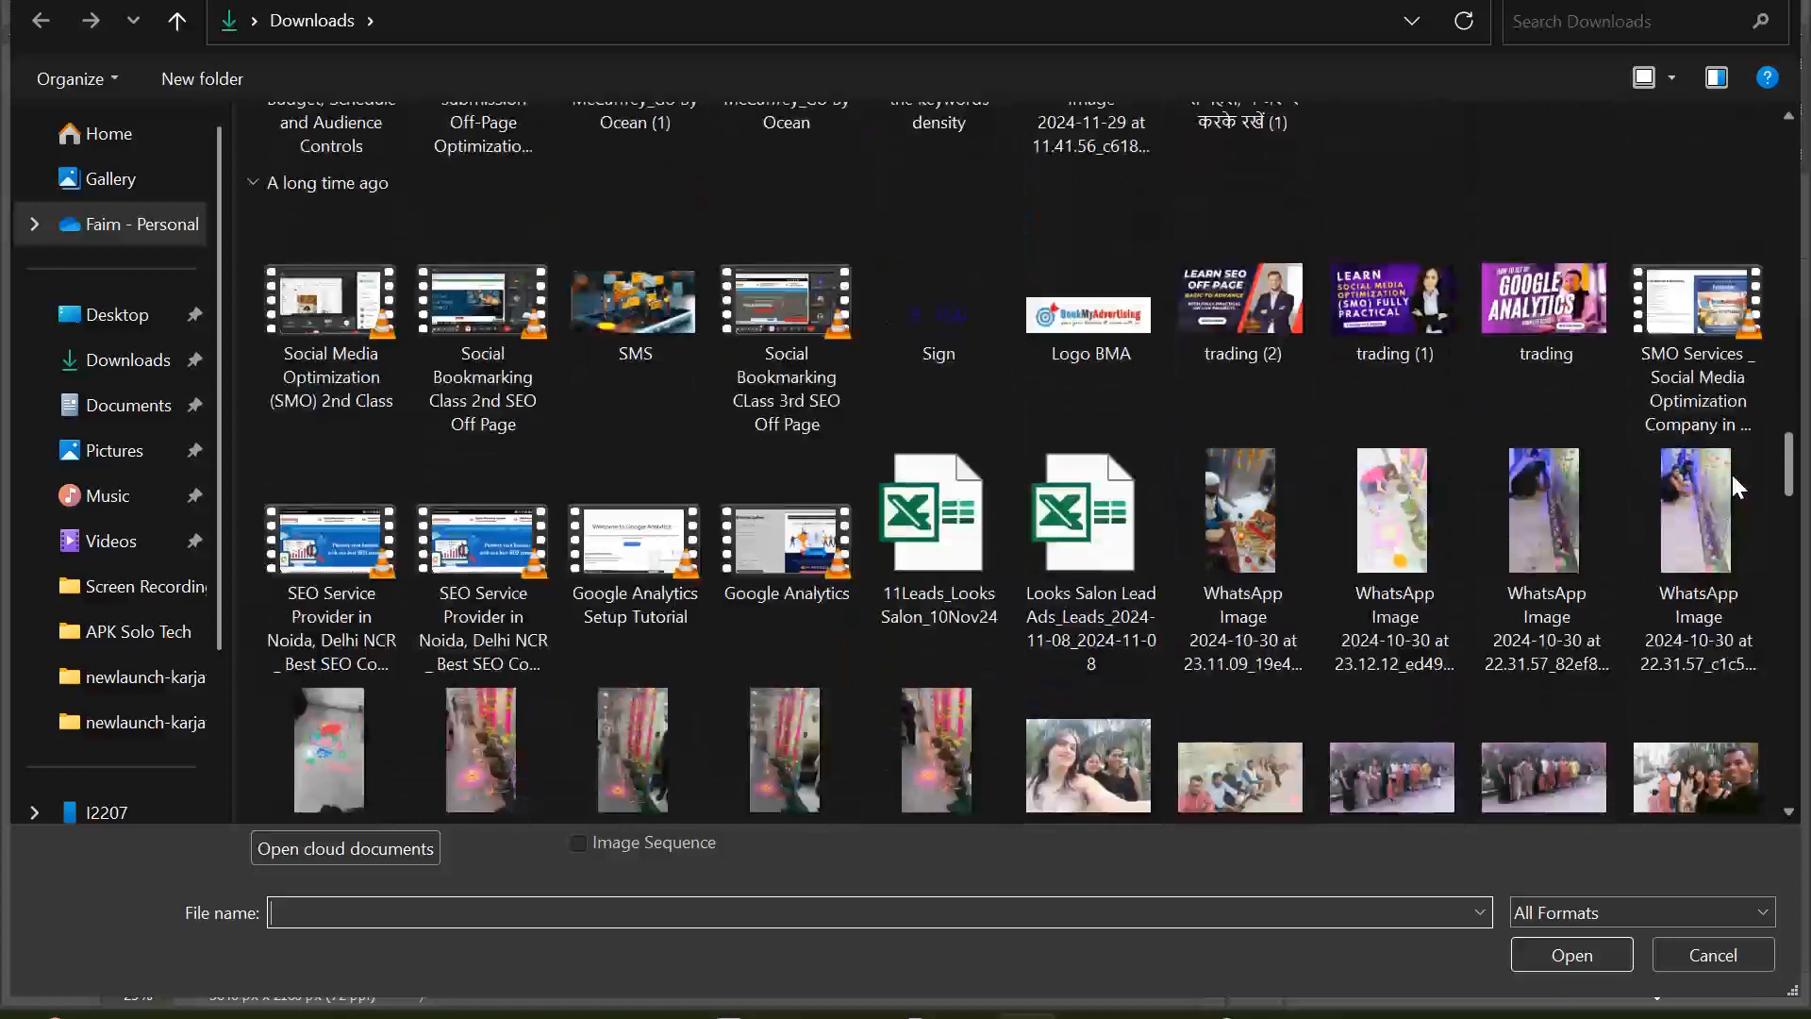
scroll(1730, 476, down, 15)
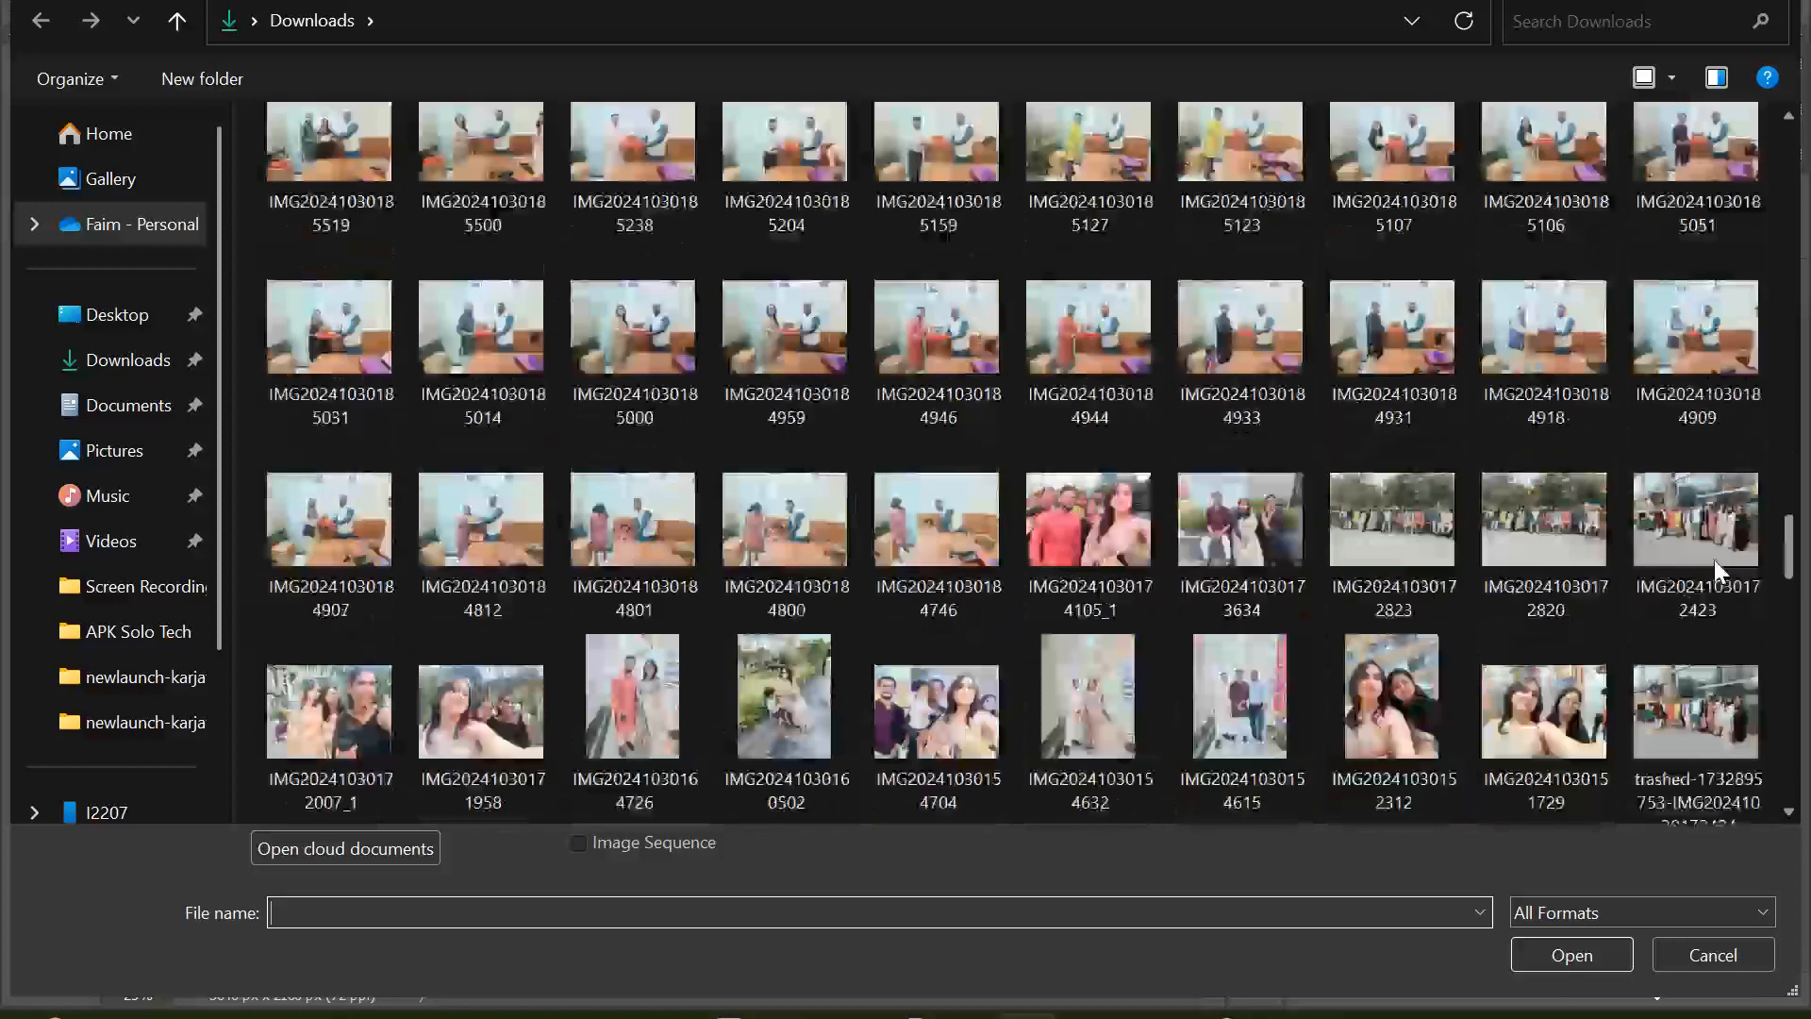
scroll(1706, 604, down, 9)
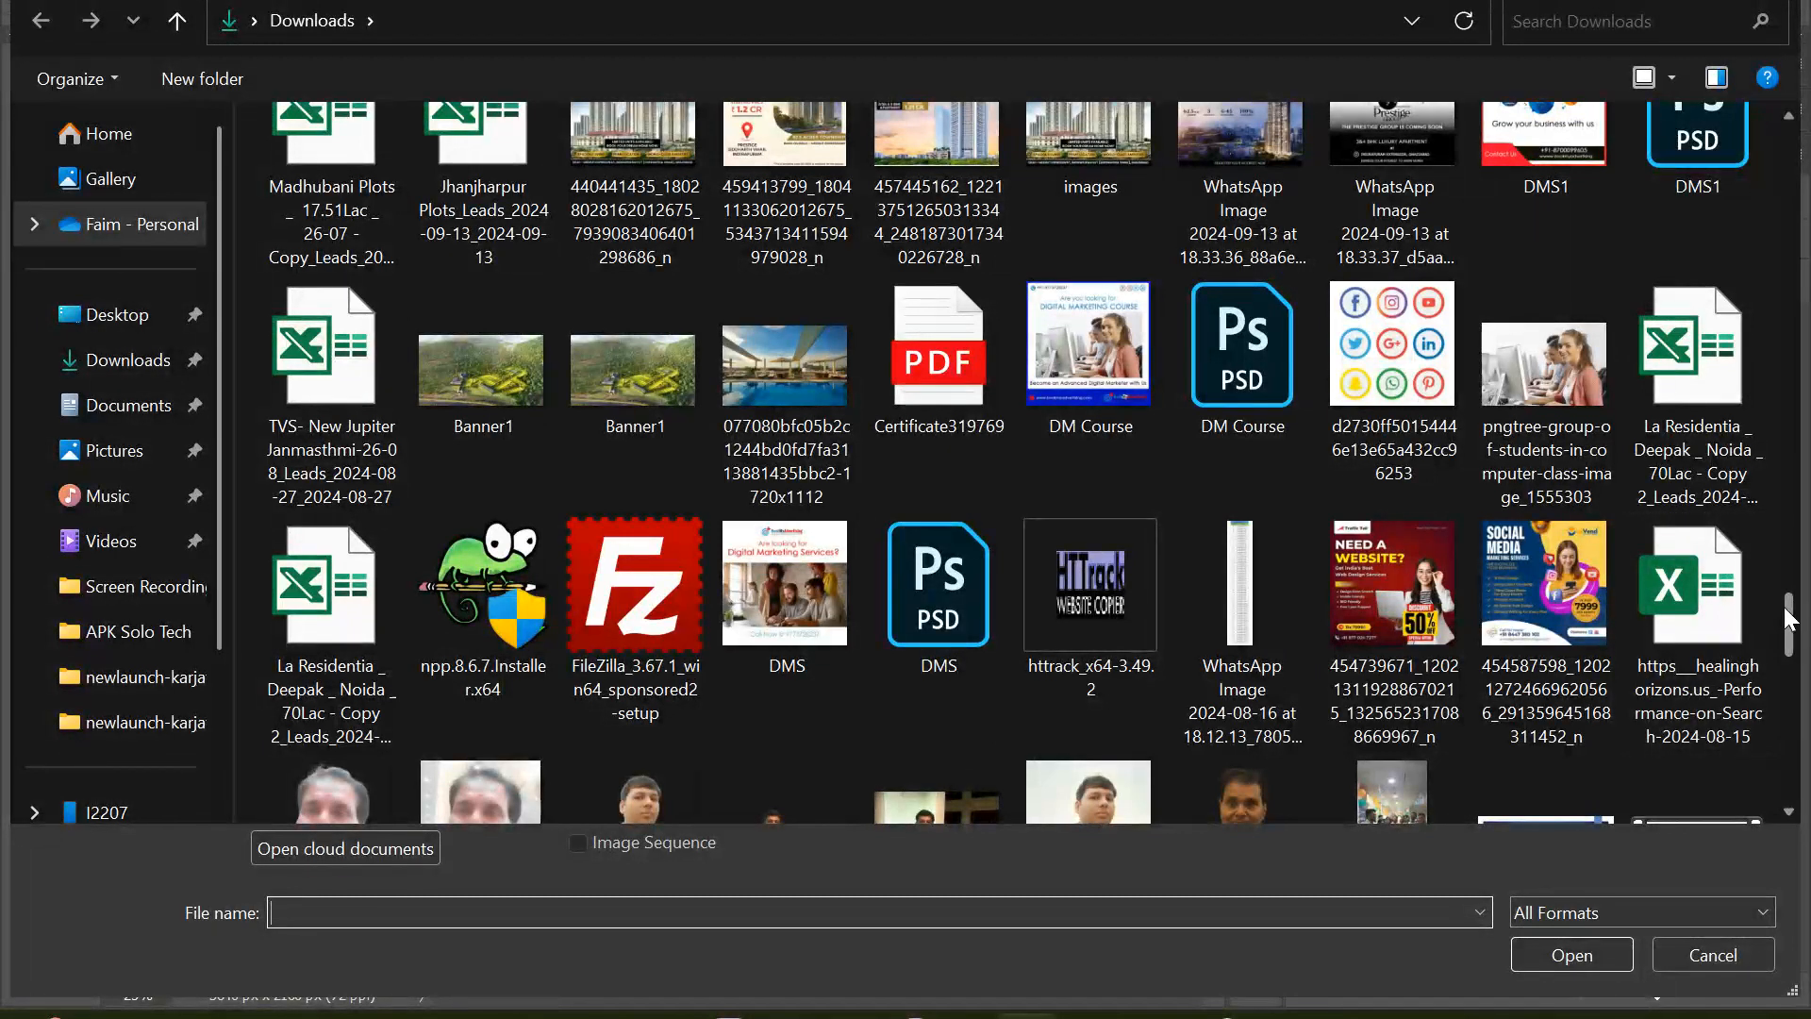
drag(1789, 618, 1772, 705)
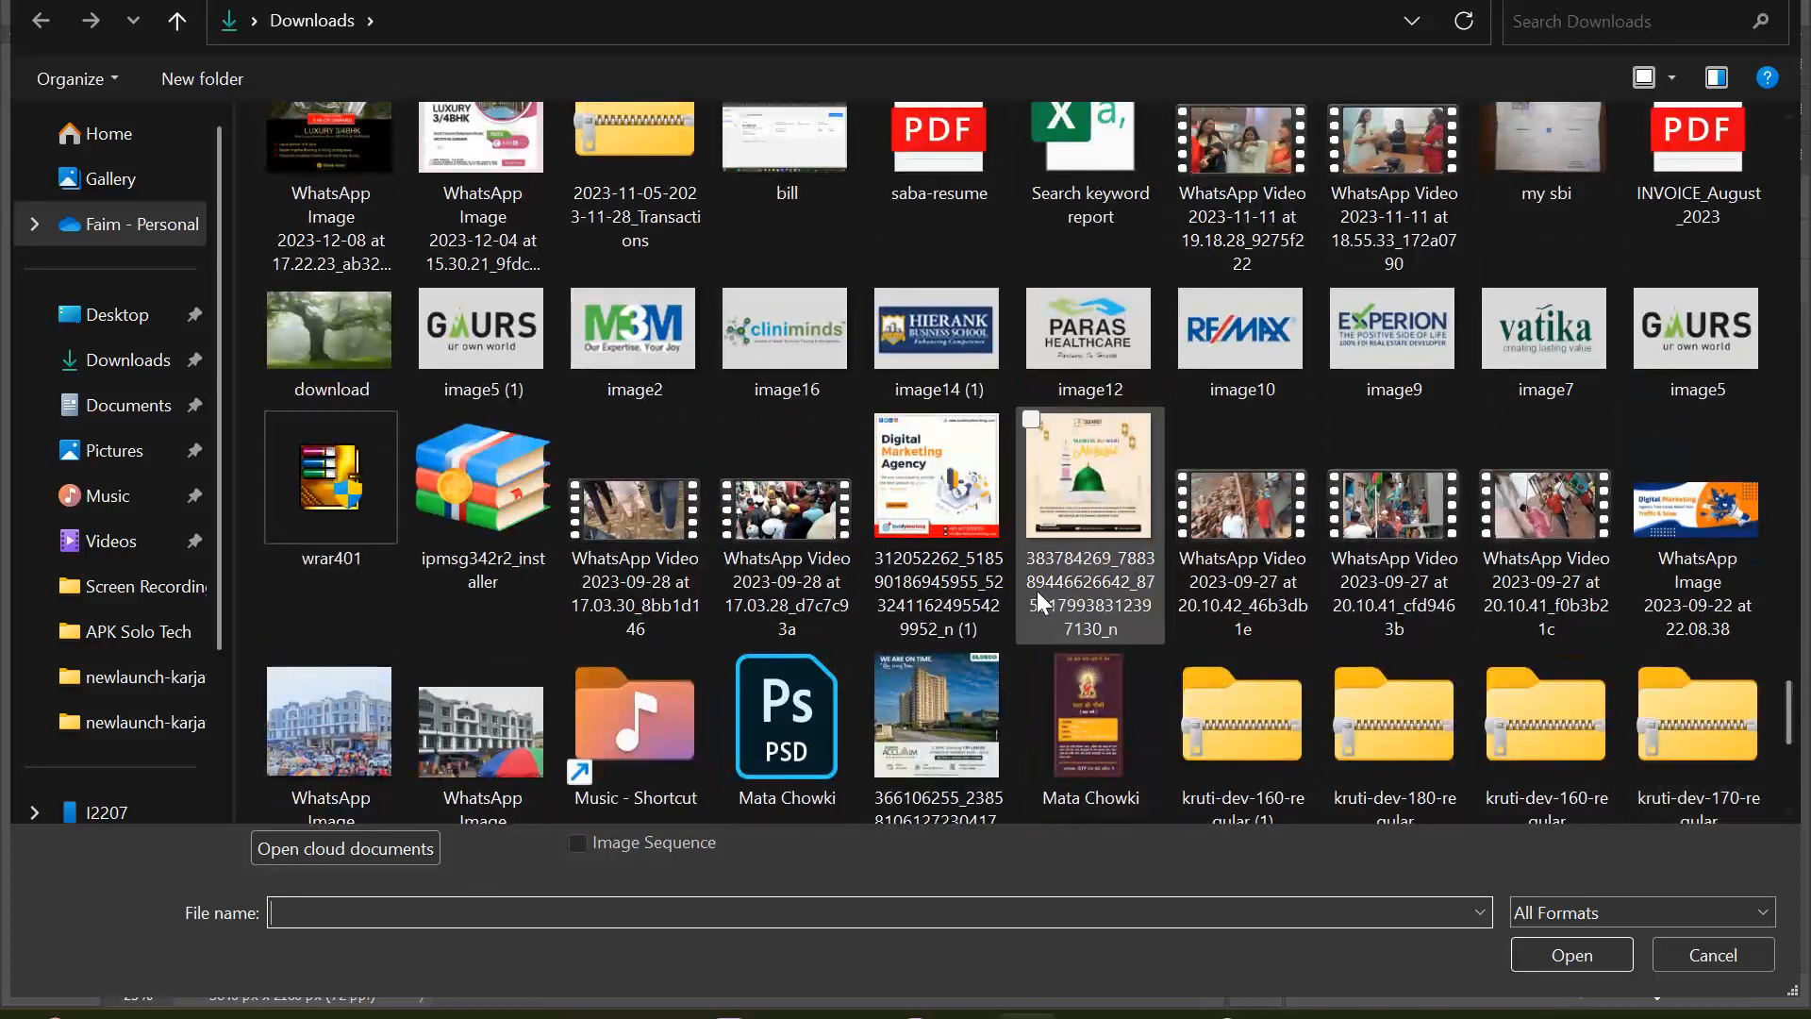
double_click(921, 443)
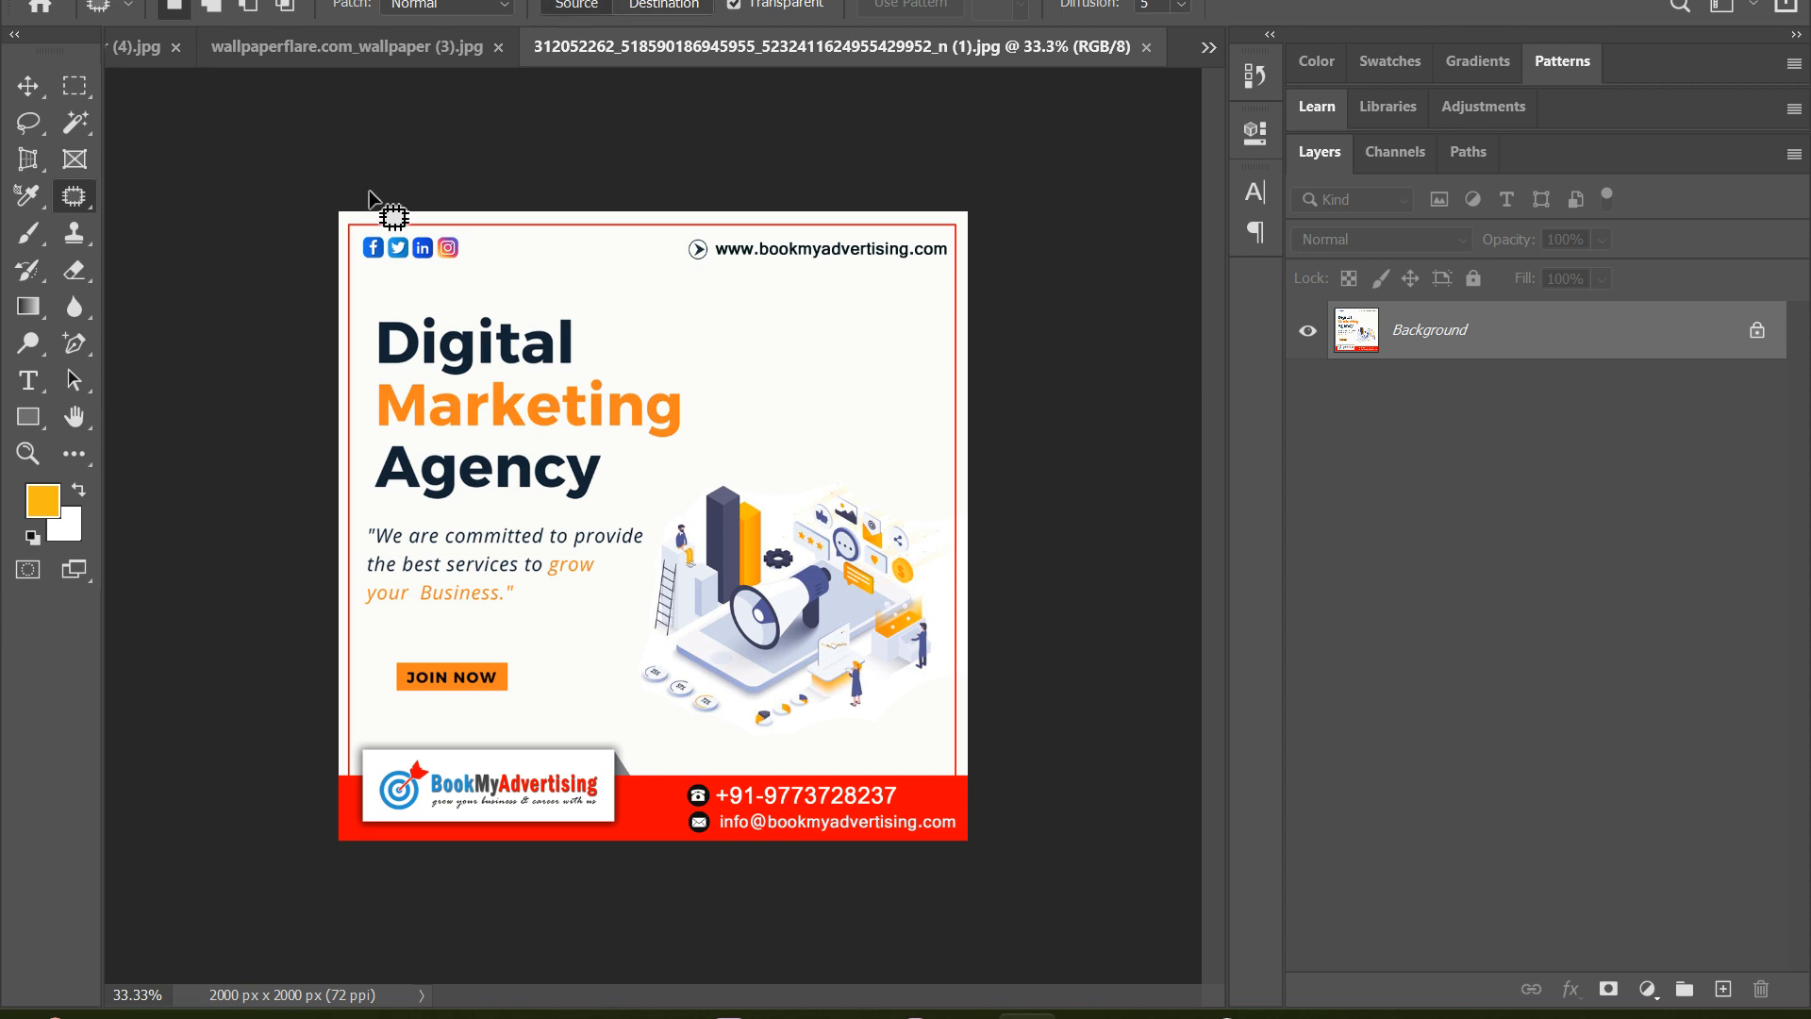
Outline the poster's four social media icons with the Patch tool and try patching them from the blank area to their right with Transparent on
right_click(92, 203)
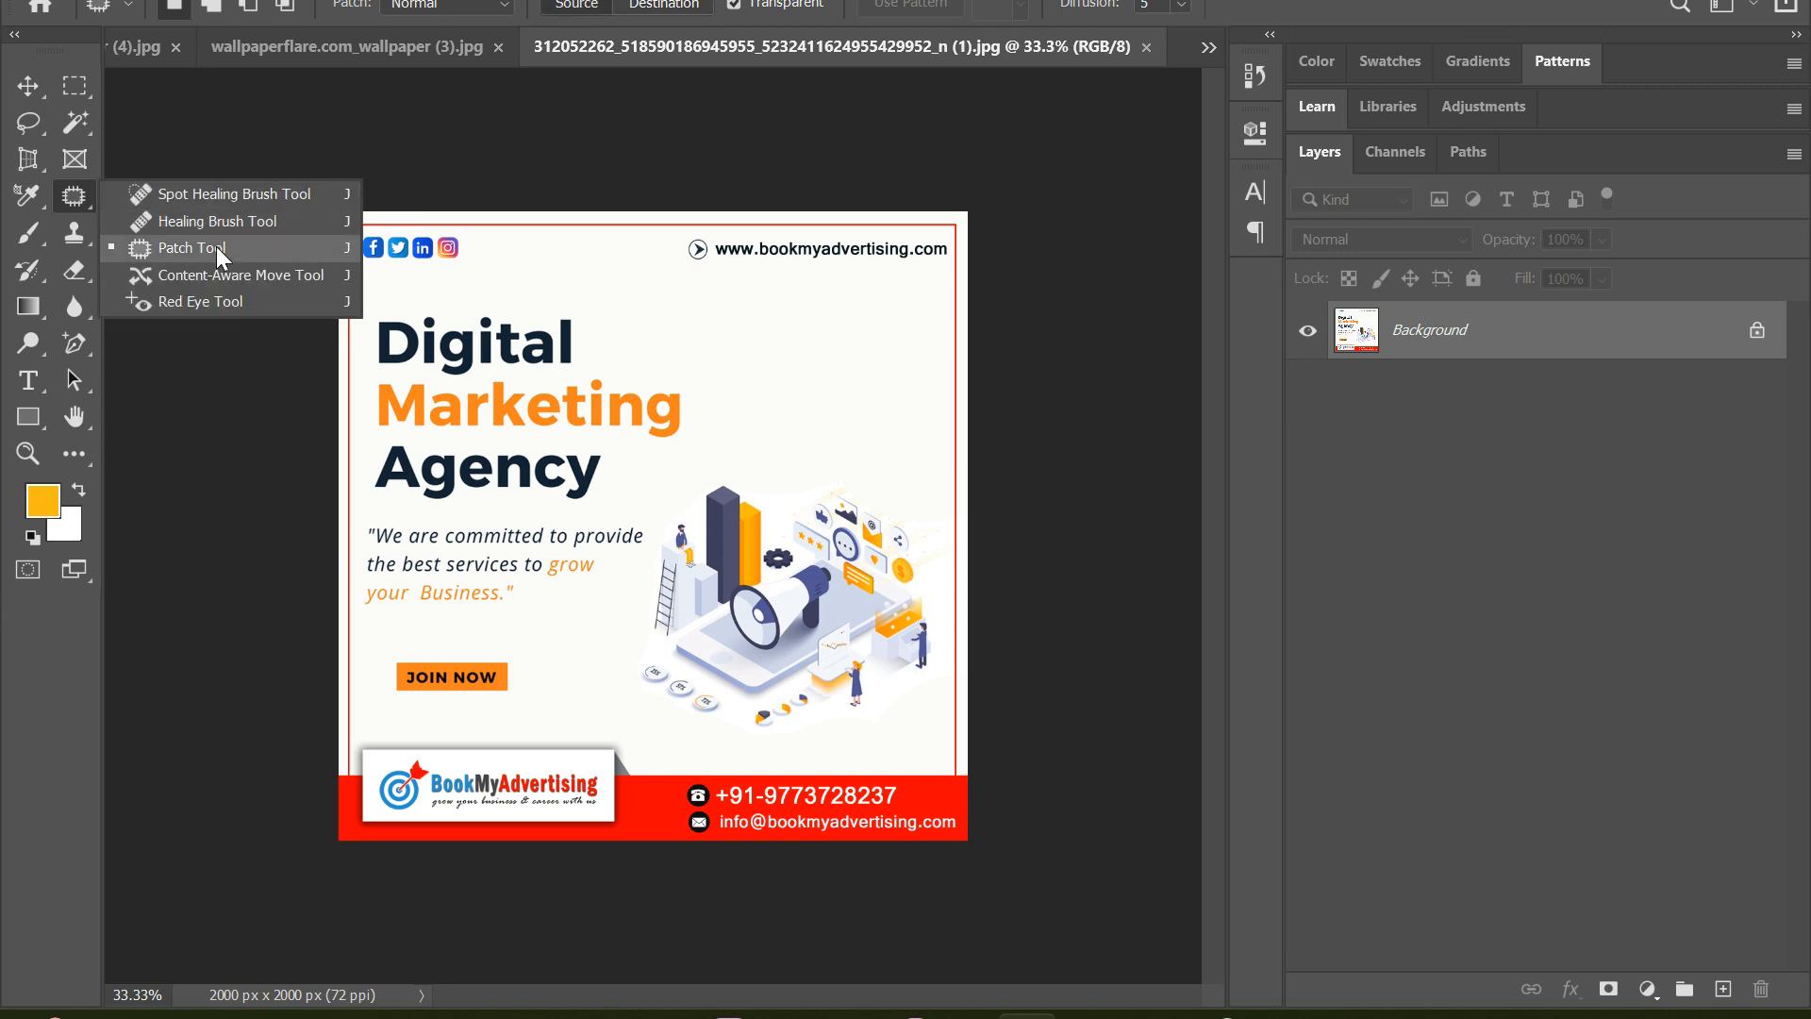
click(203, 247)
drag(359, 232, 358, 253)
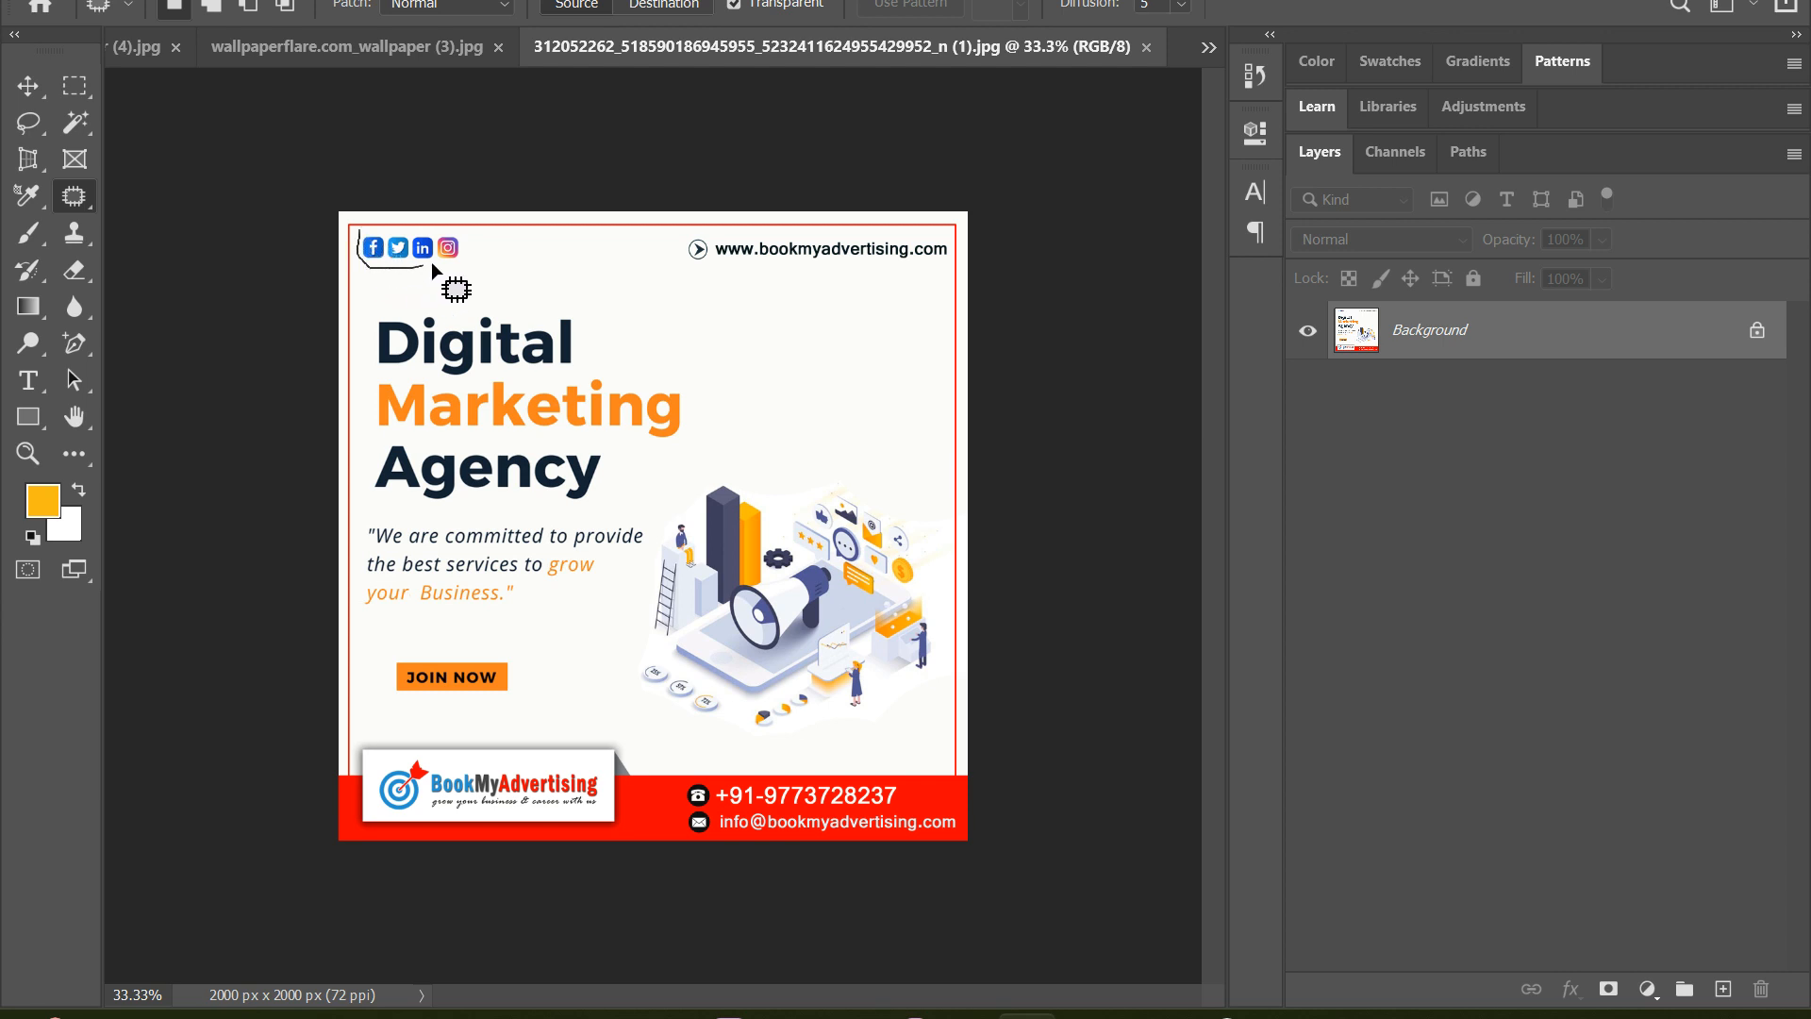
mouse_move(472, 234)
mouse_down()
mouse_move(454, 245)
mouse_move(571, 254)
mouse_up()
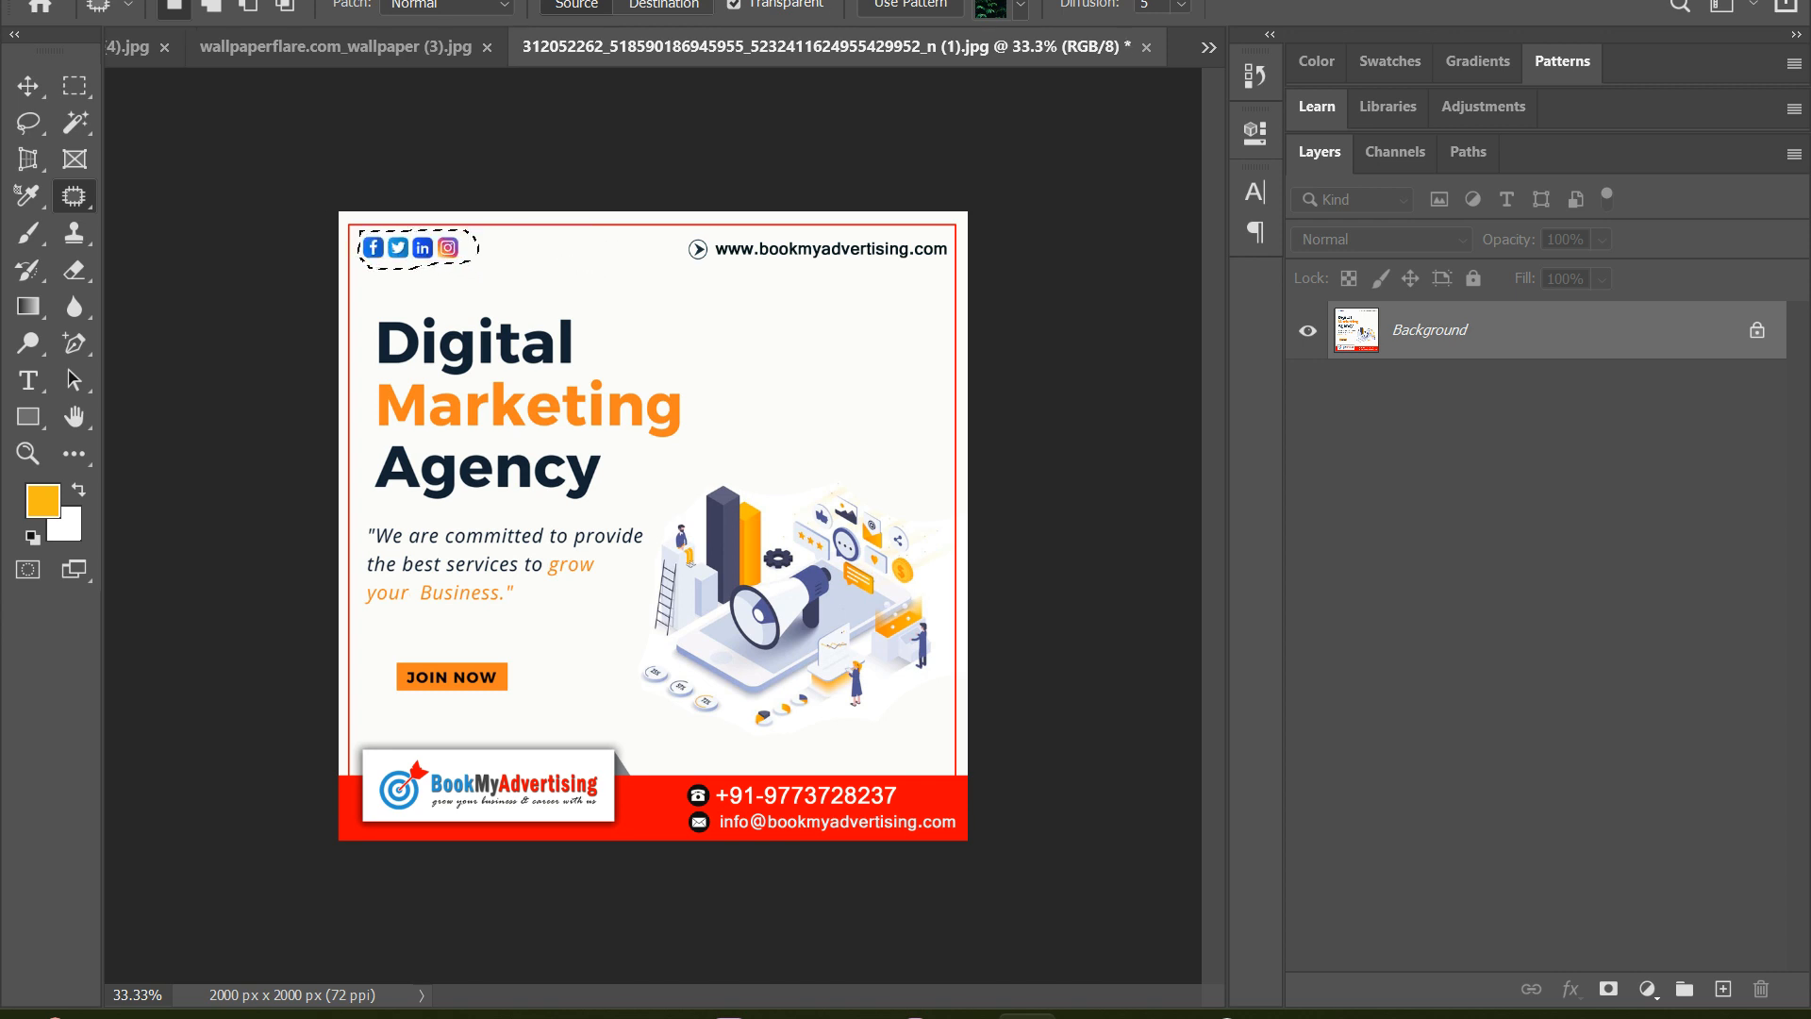
Turn off Transparent, patch the social media icons with the blank area beside them, and undo the patch so the icons are selected again
click(732, 6)
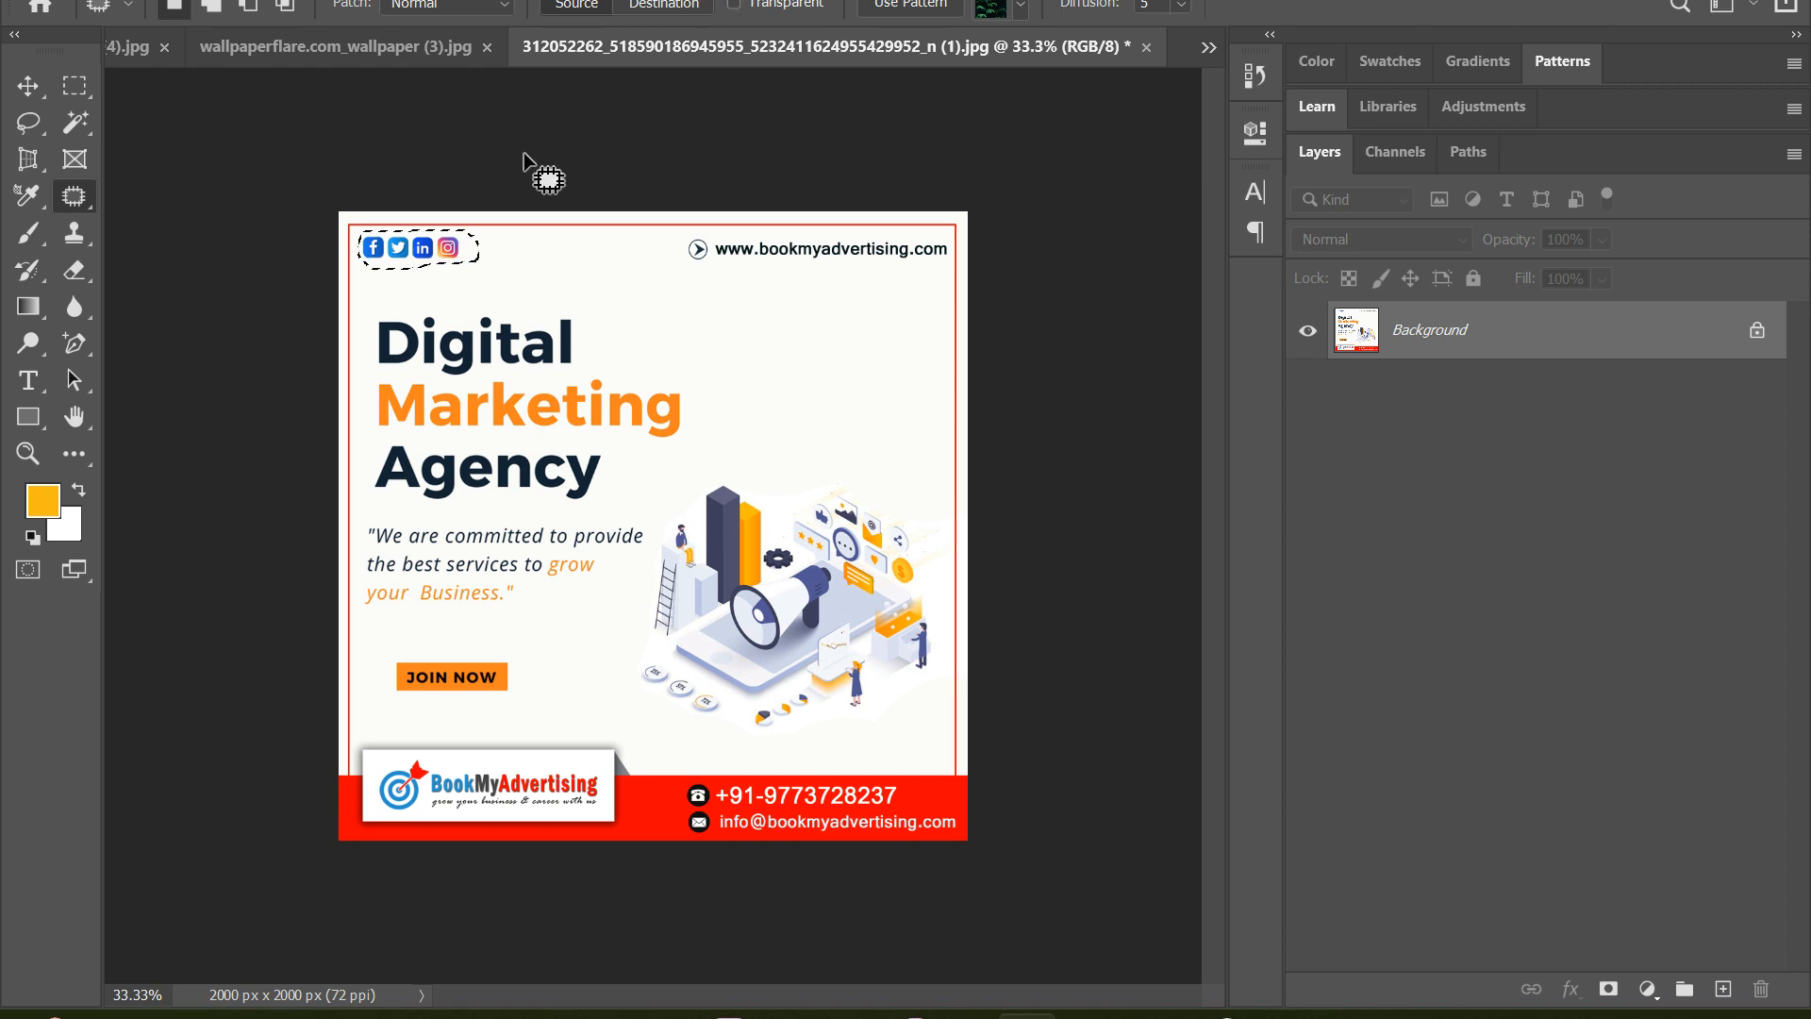
drag(421, 241, 581, 263)
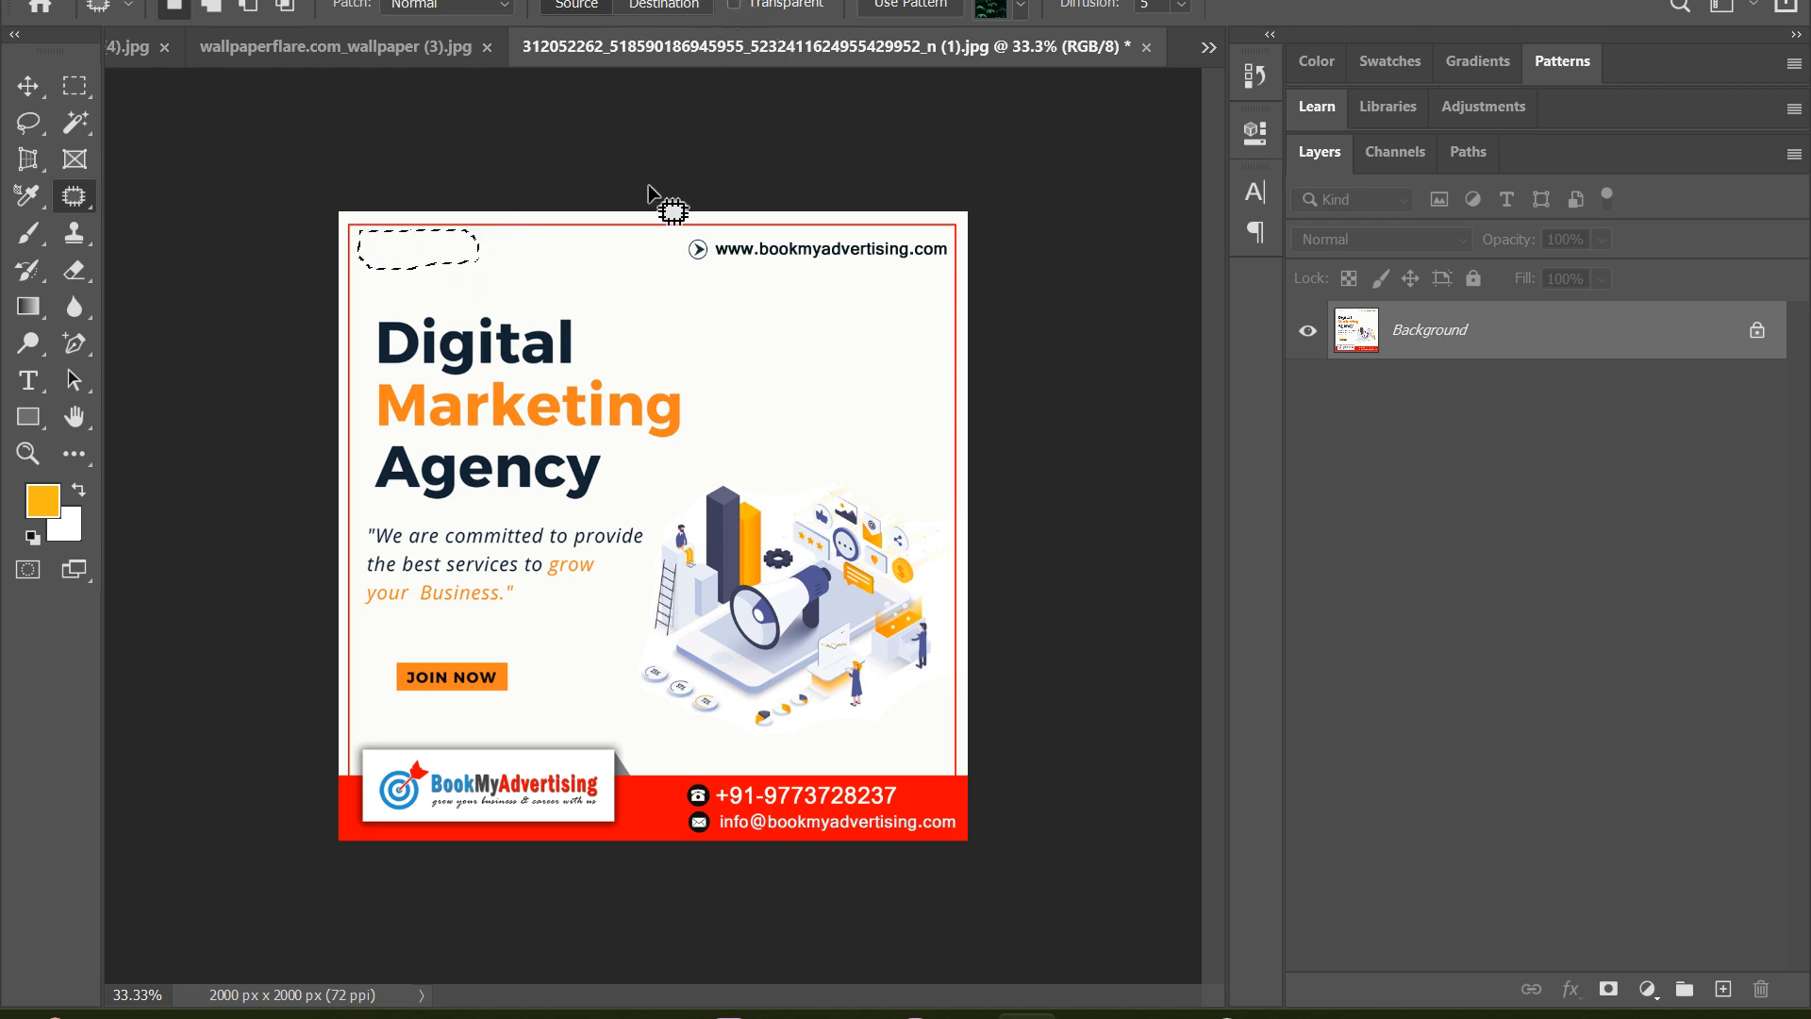
key(ctrl+d)
key(ctrl+z)
key(ctrl+z)
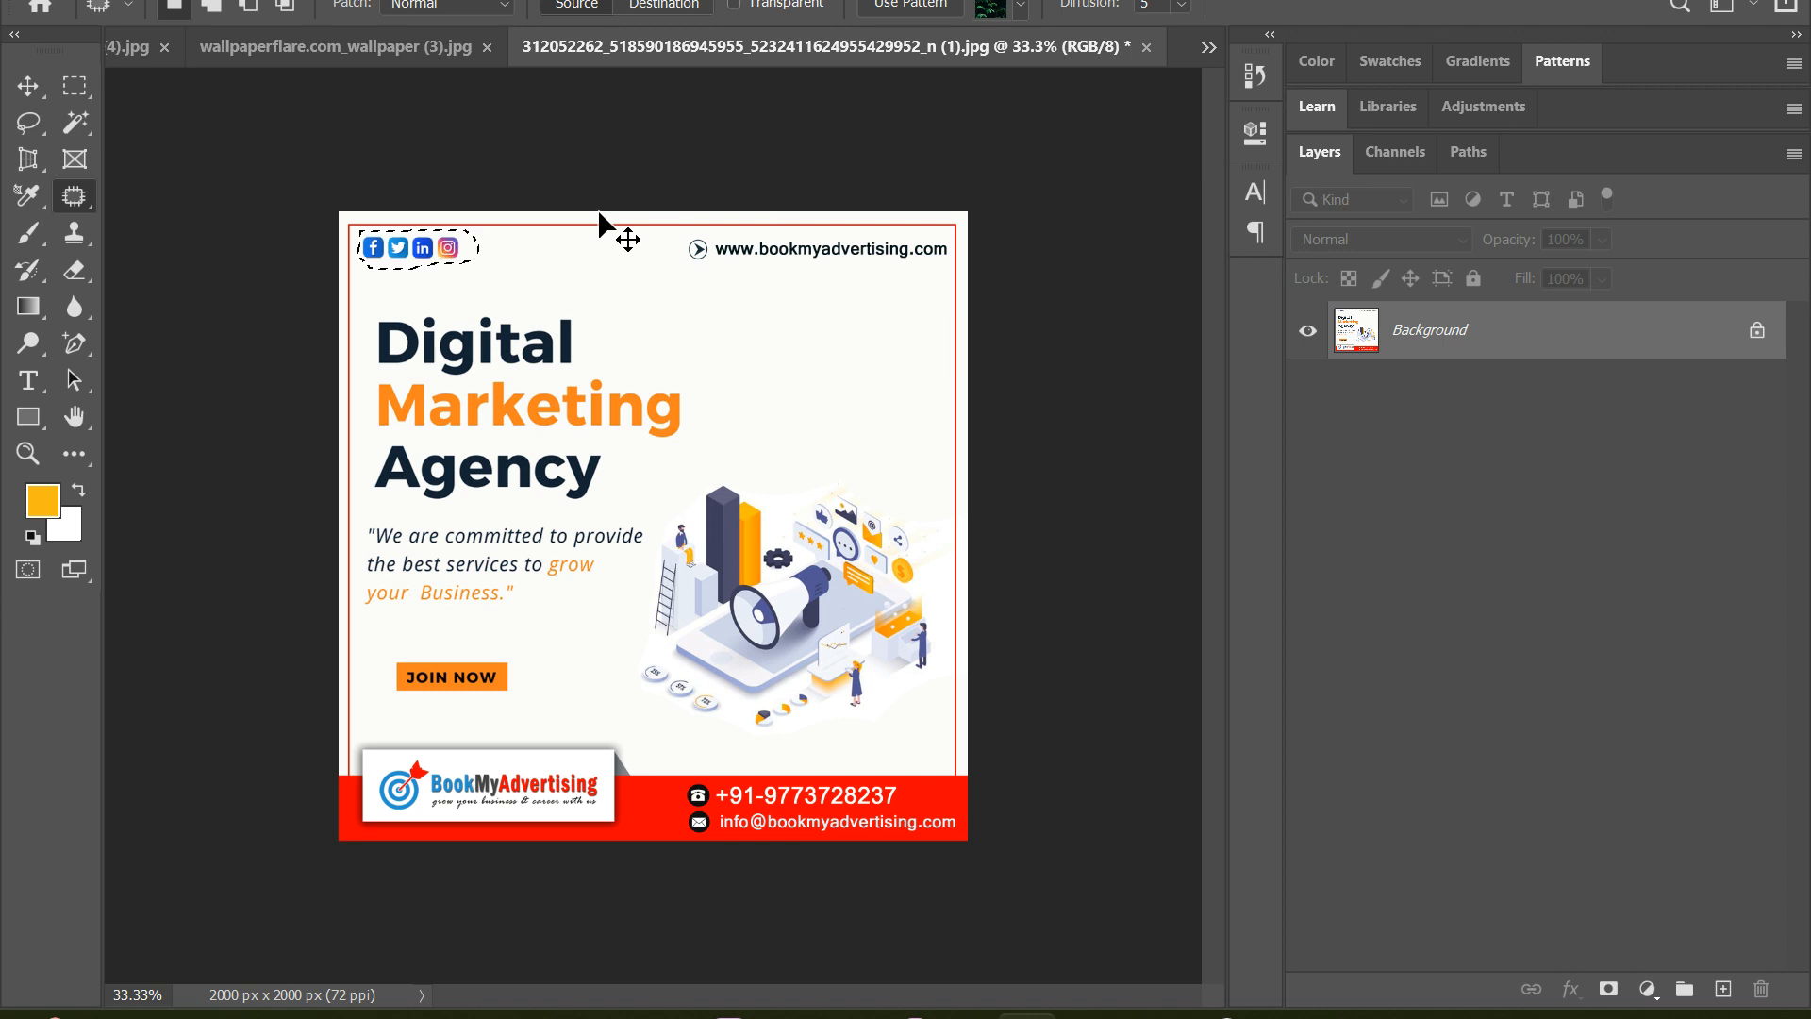
Set the Patch tool to Destination, copy the social media icons below the JOIN NOW button, undo the copy, and deselect
click(658, 5)
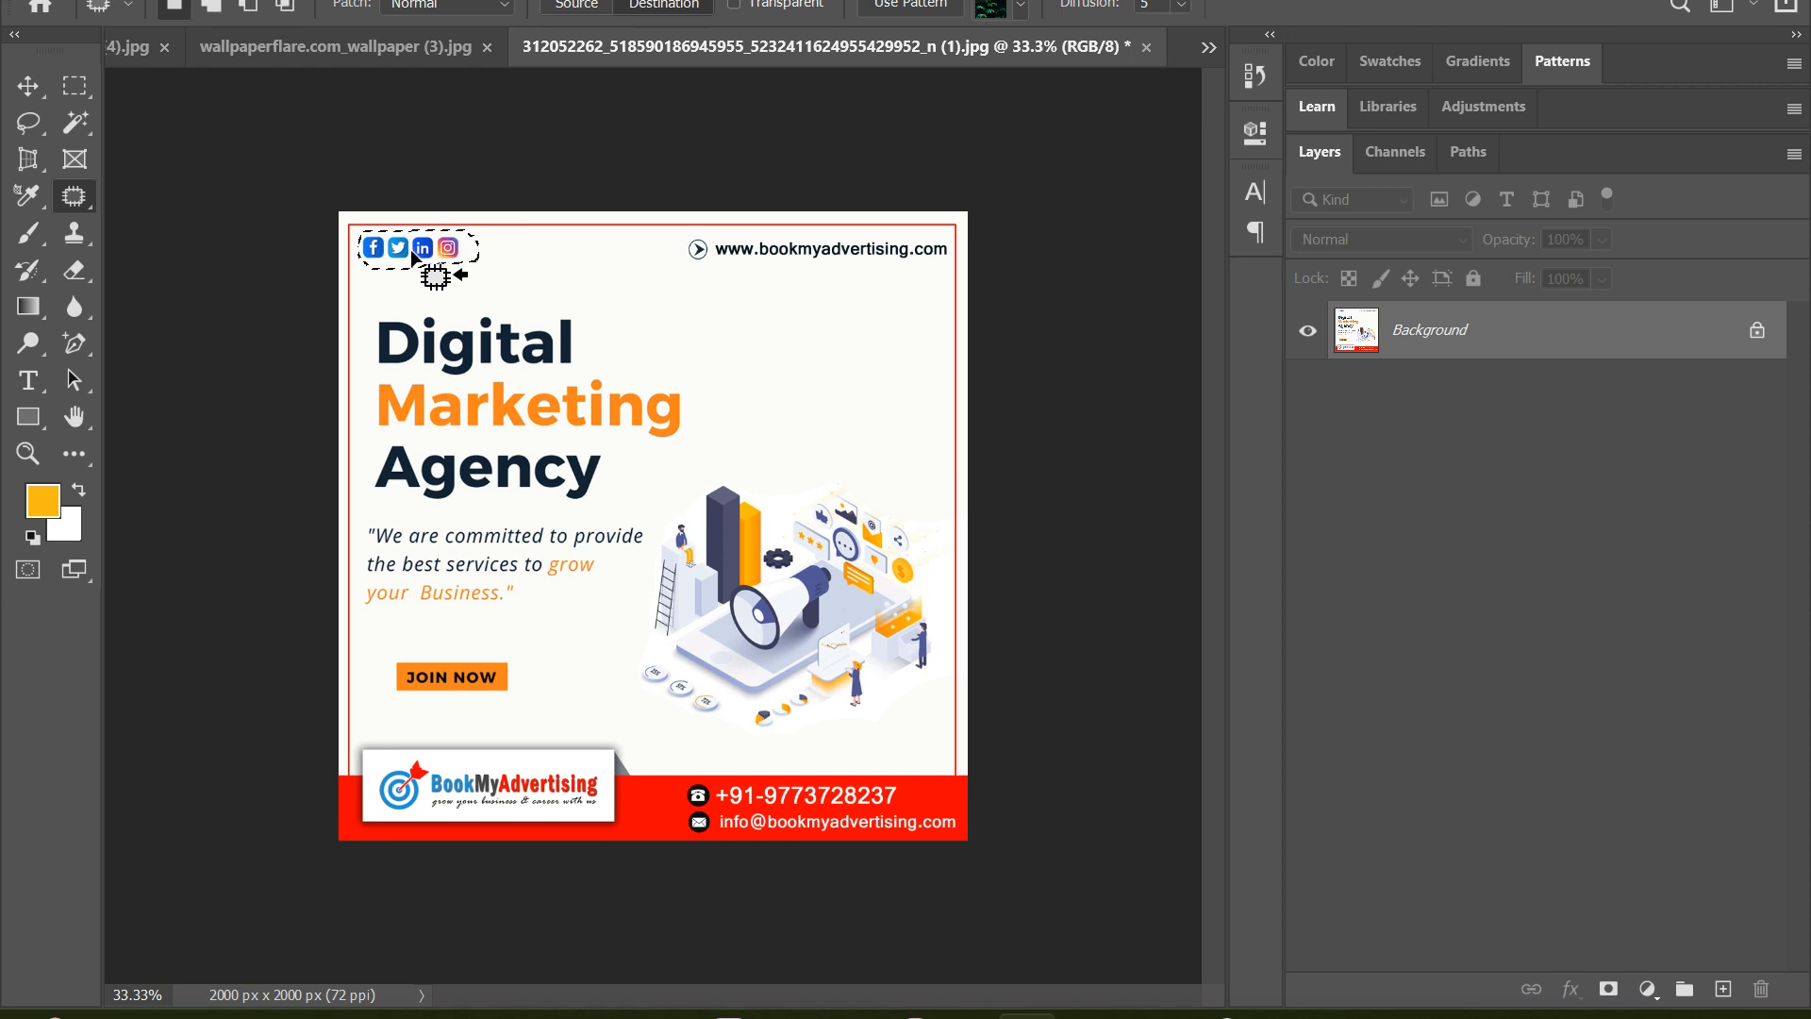
drag(427, 264, 454, 717)
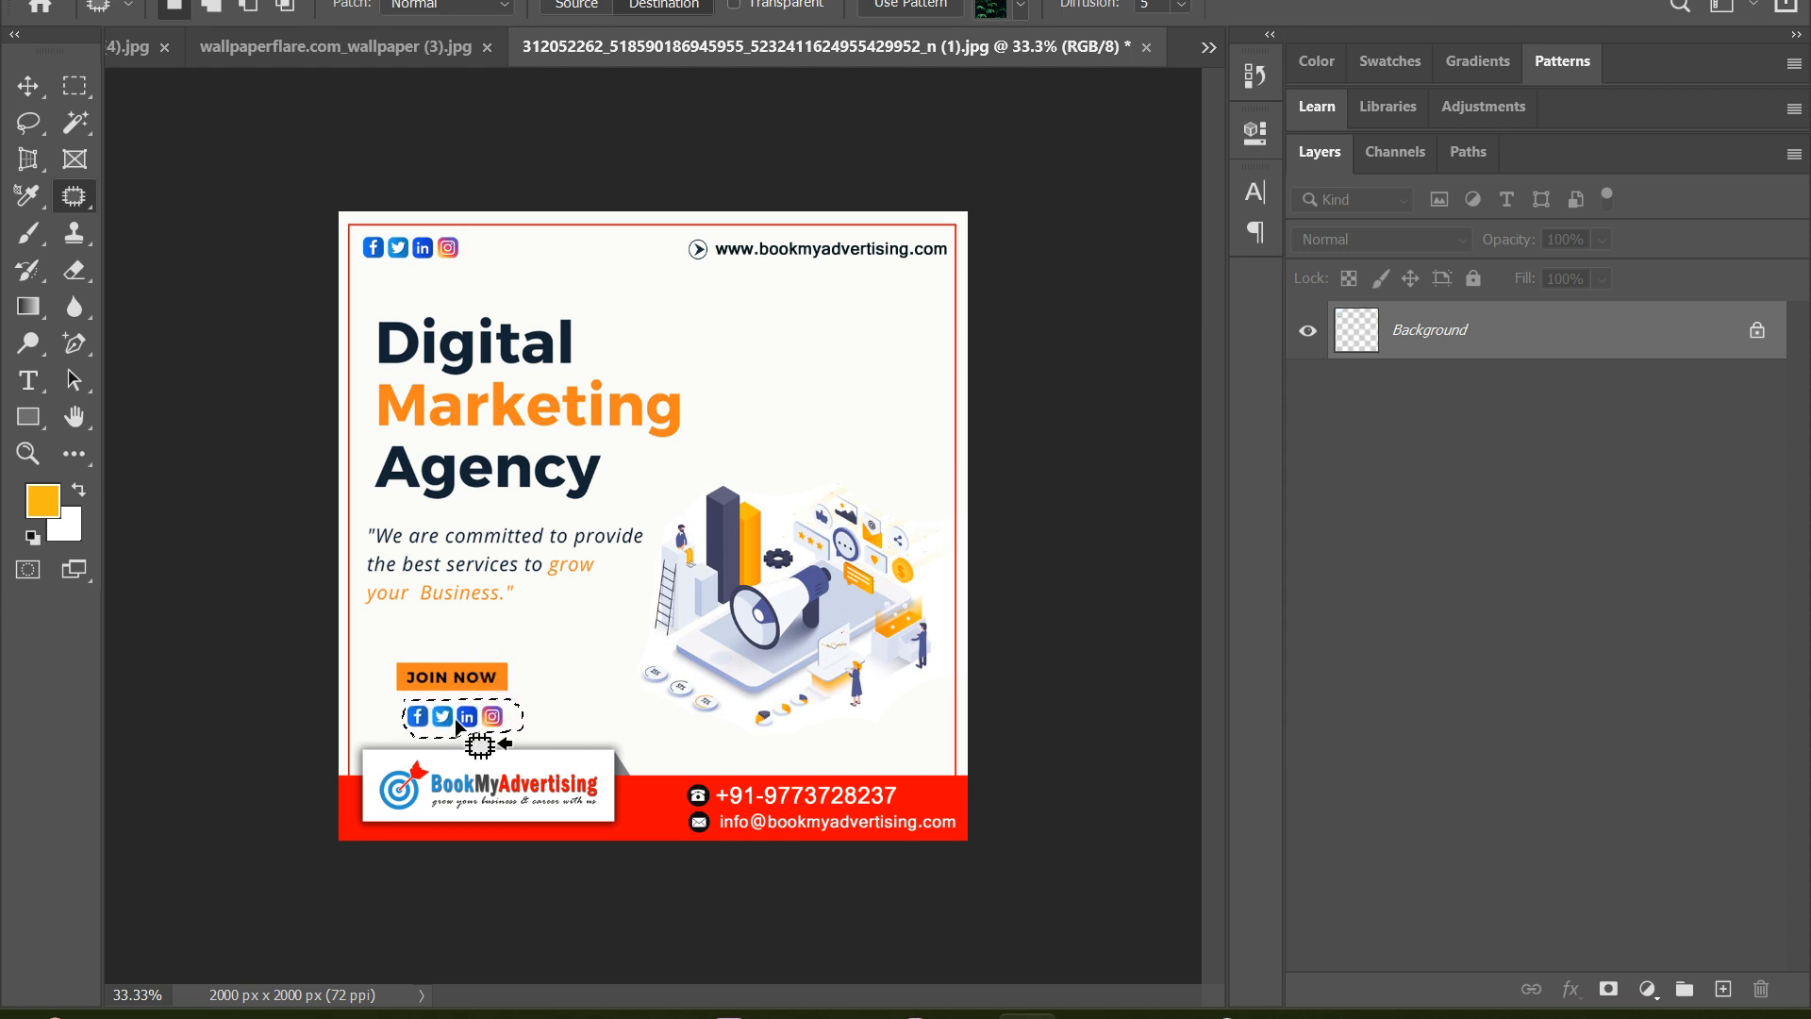
click(528, 688)
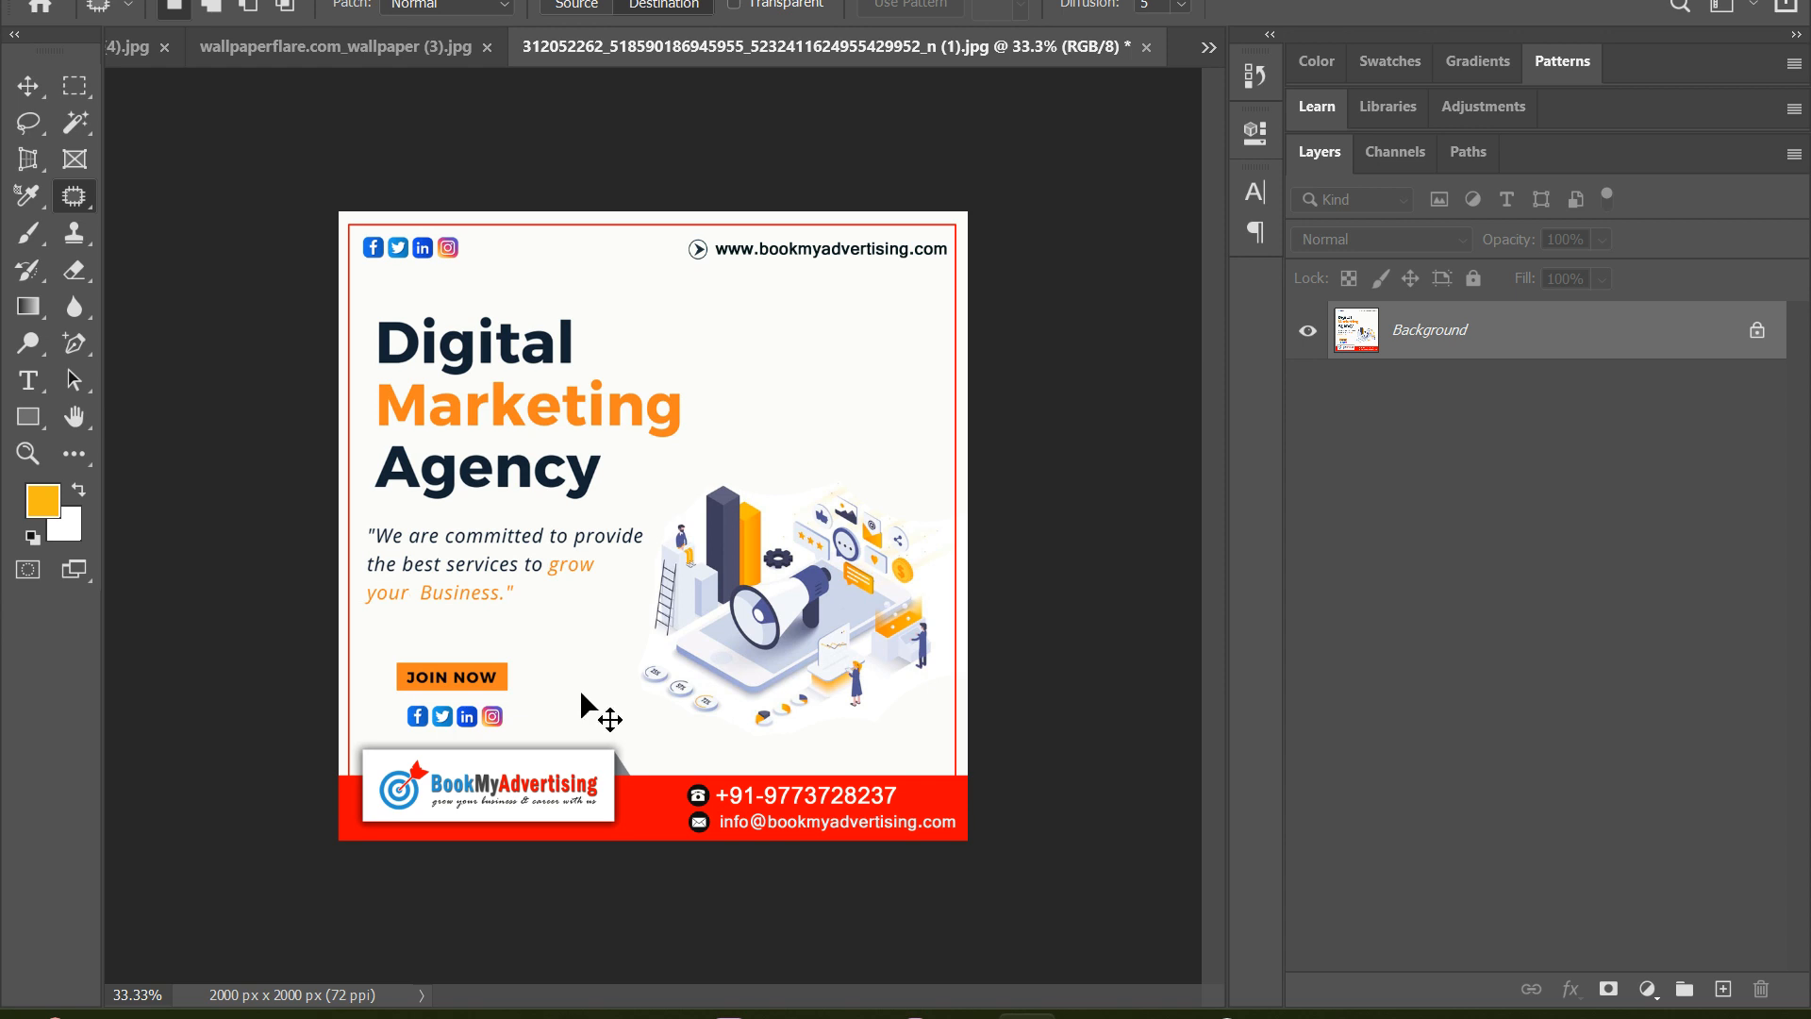
key(ctrl+z)
key(ctrl+z)
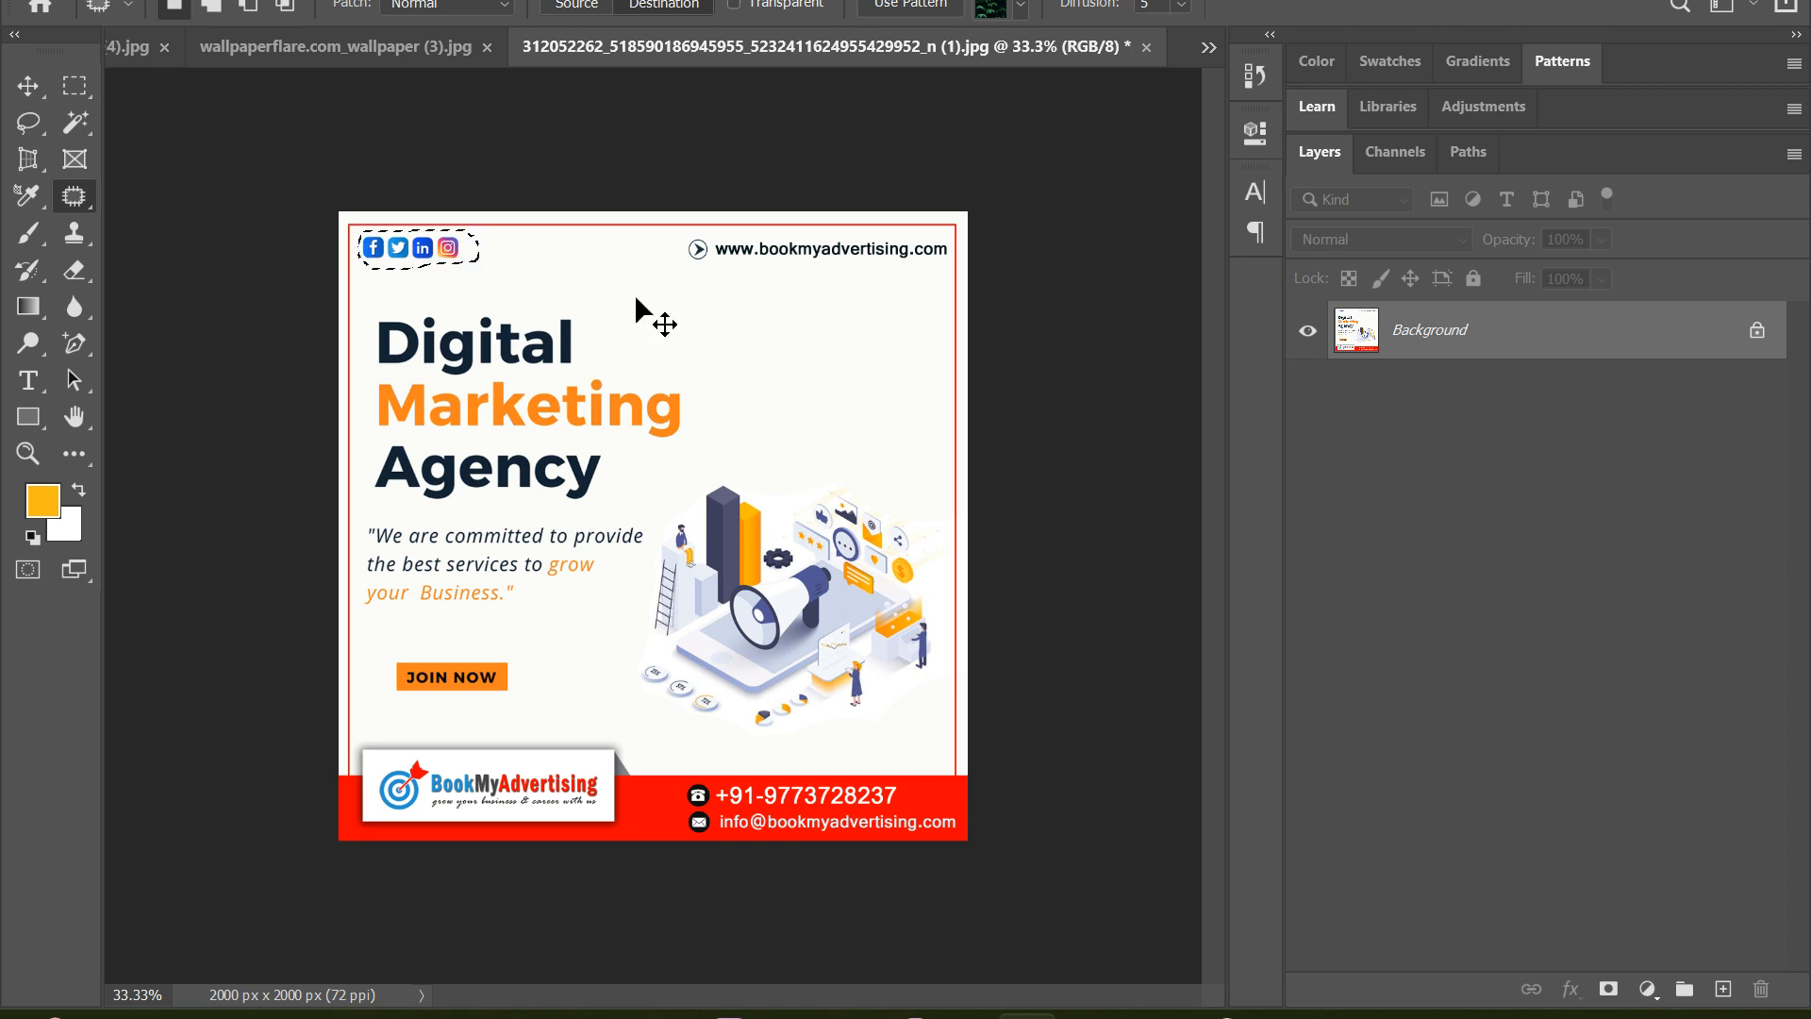
key(ctrl+d)
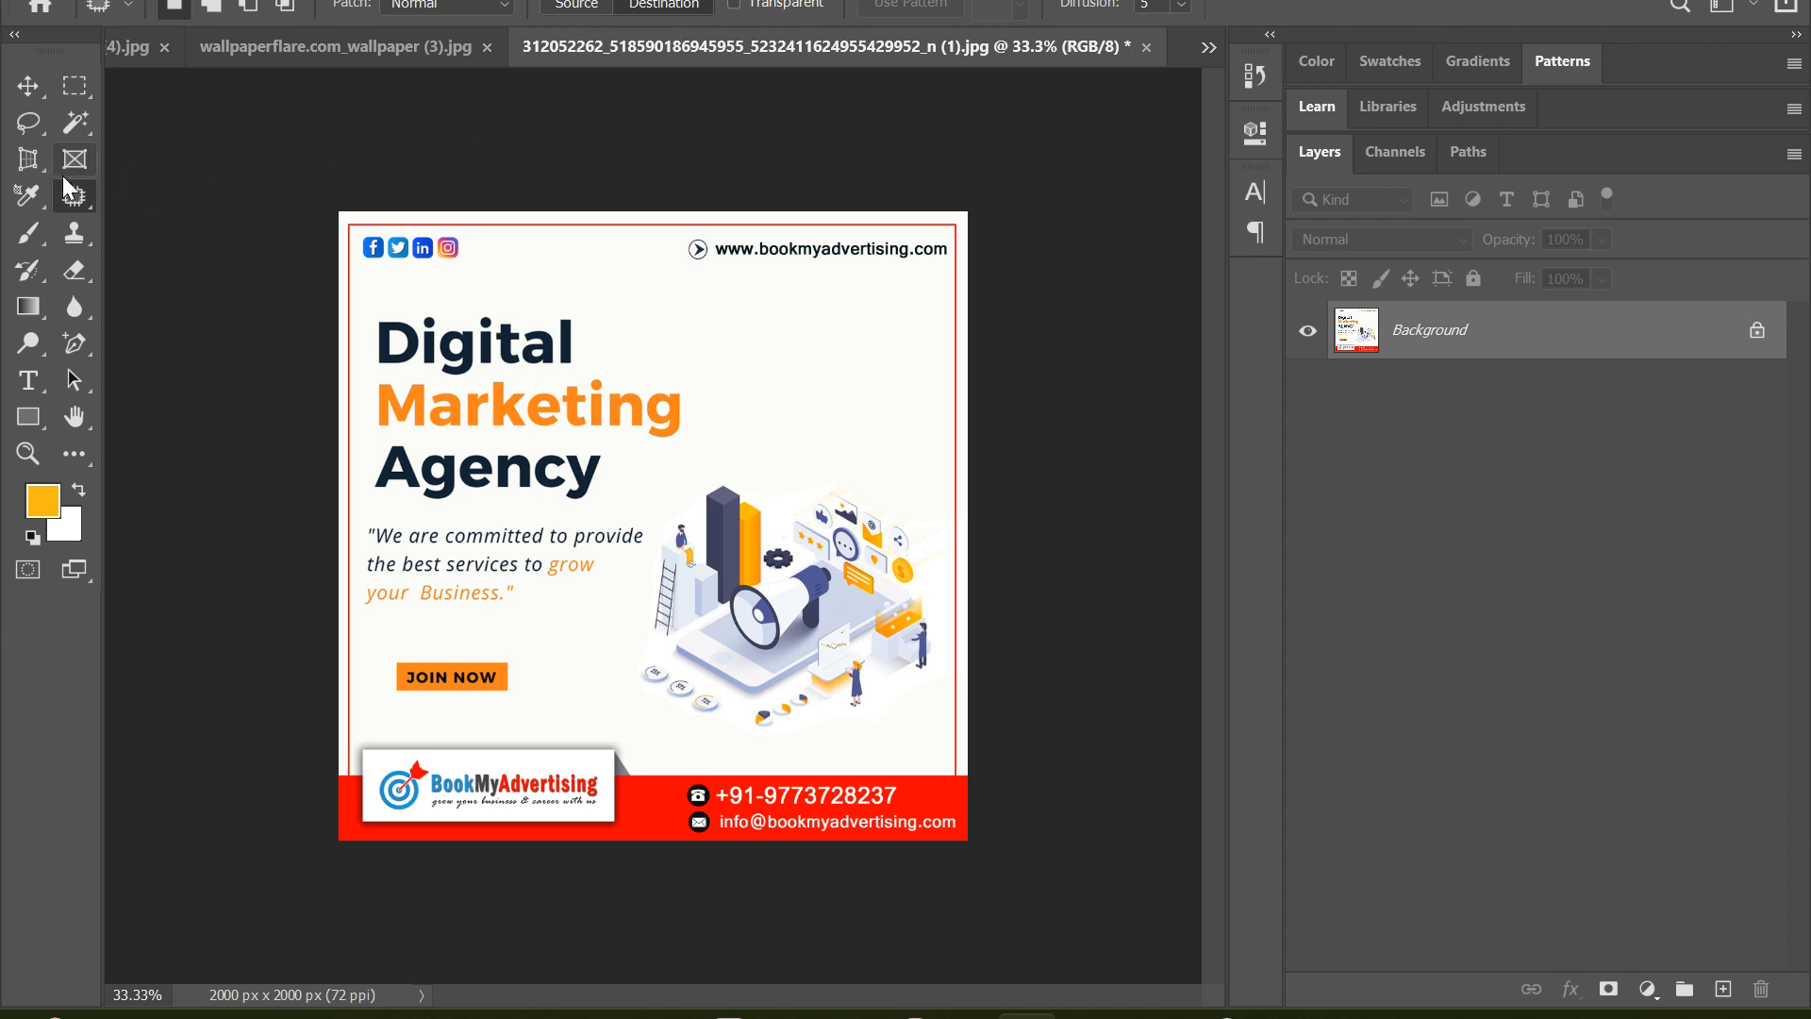
Outline the BookMyAdvertising logo in the poster's lower-left corner and copy it to the blank area below the website address
click(732, 5)
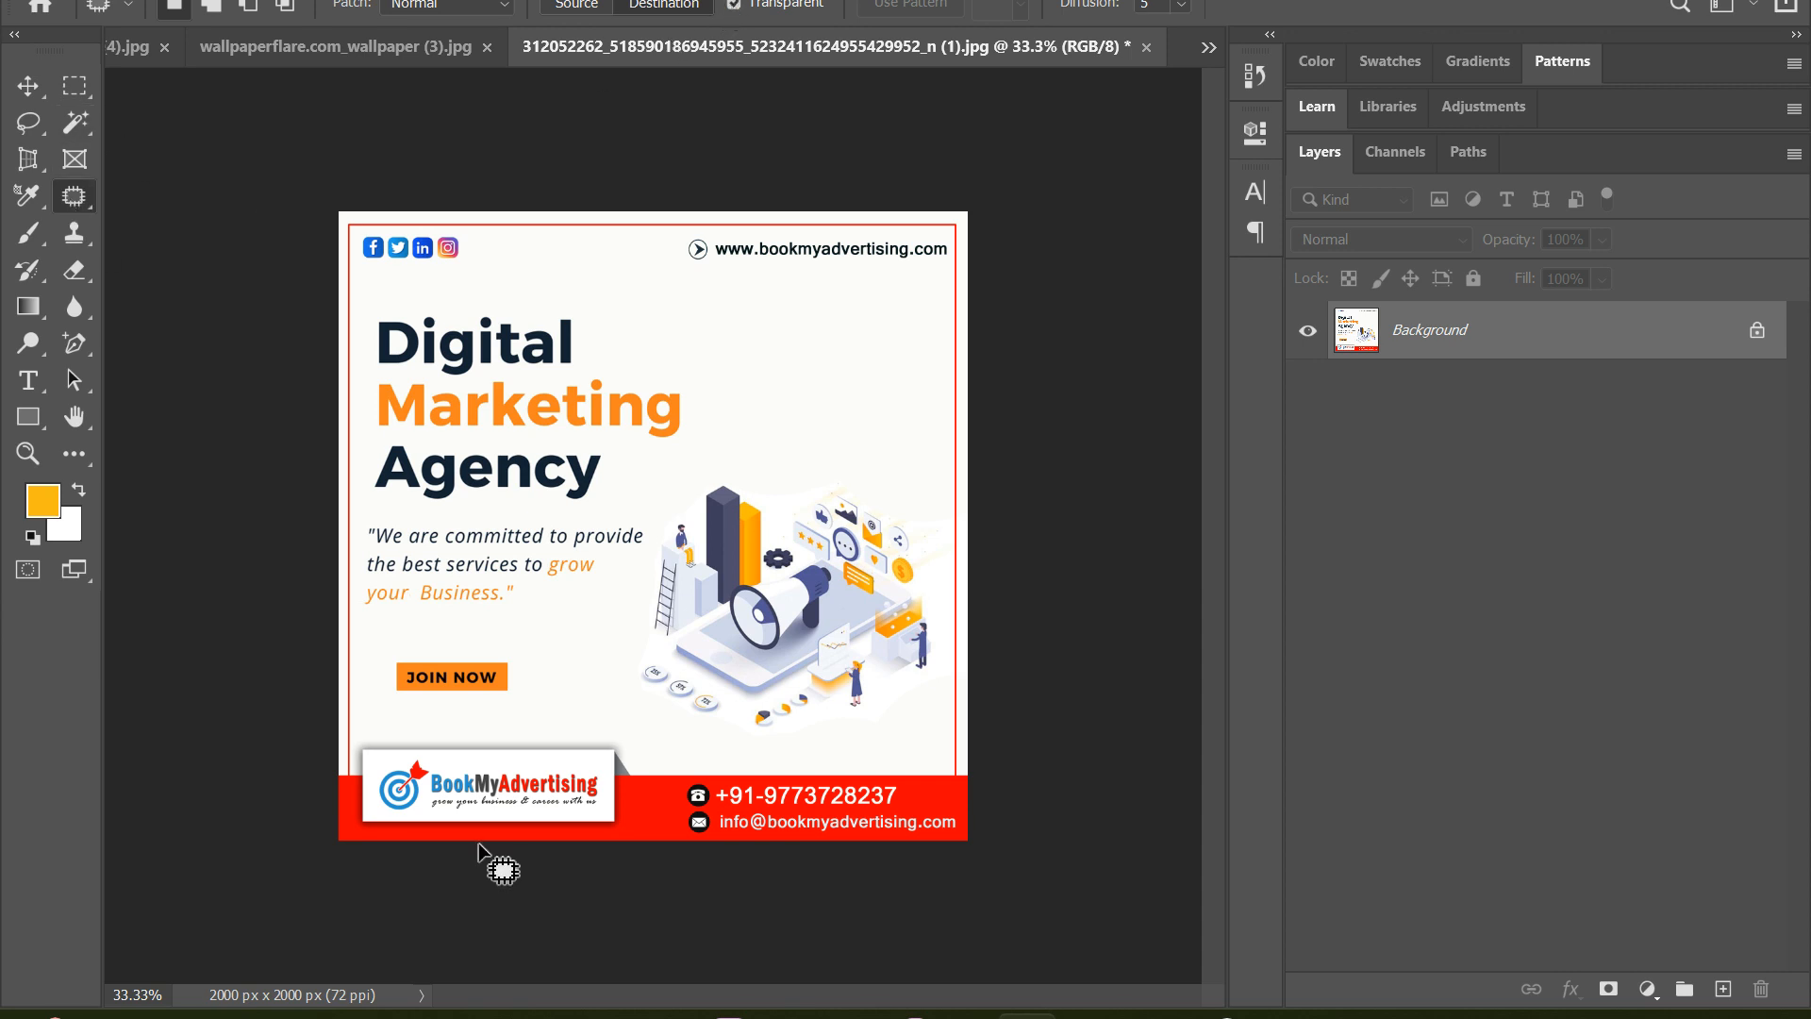
mouse_move(372, 780)
mouse_down()
mouse_move(374, 809)
mouse_move(415, 817)
mouse_move(597, 815)
mouse_move(611, 759)
mouse_move(572, 758)
mouse_up()
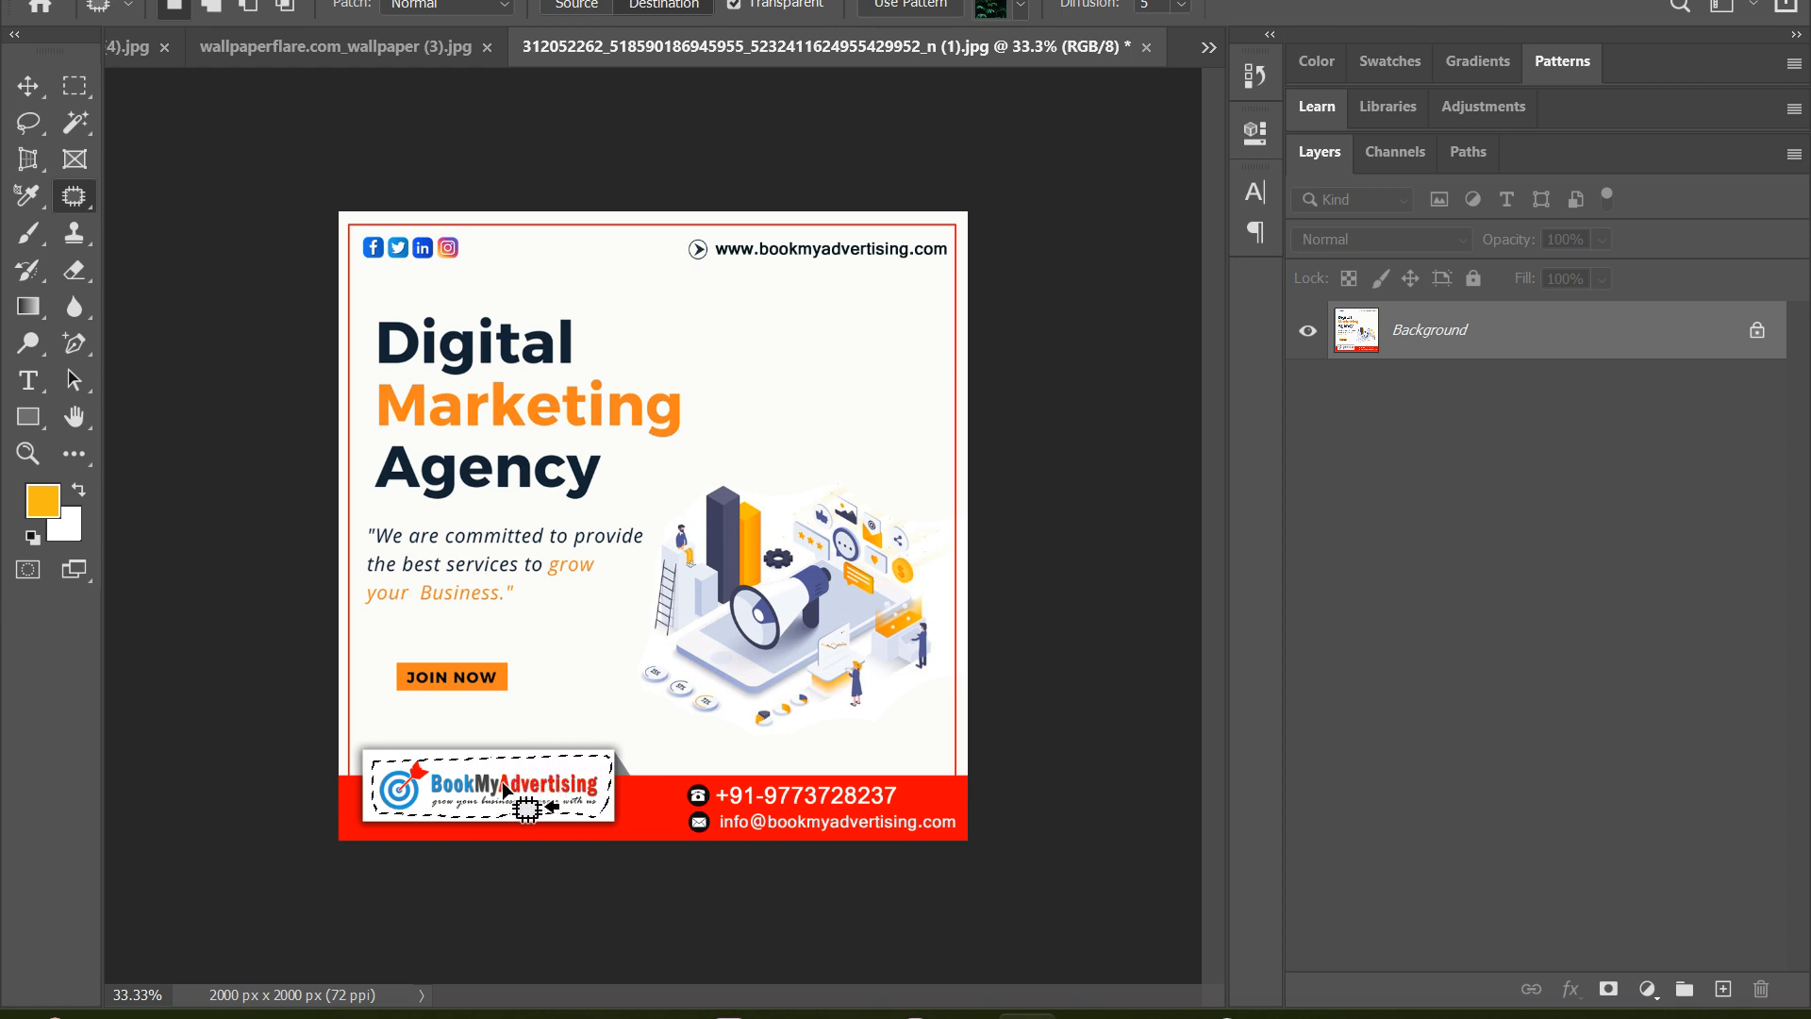
drag(507, 790, 835, 305)
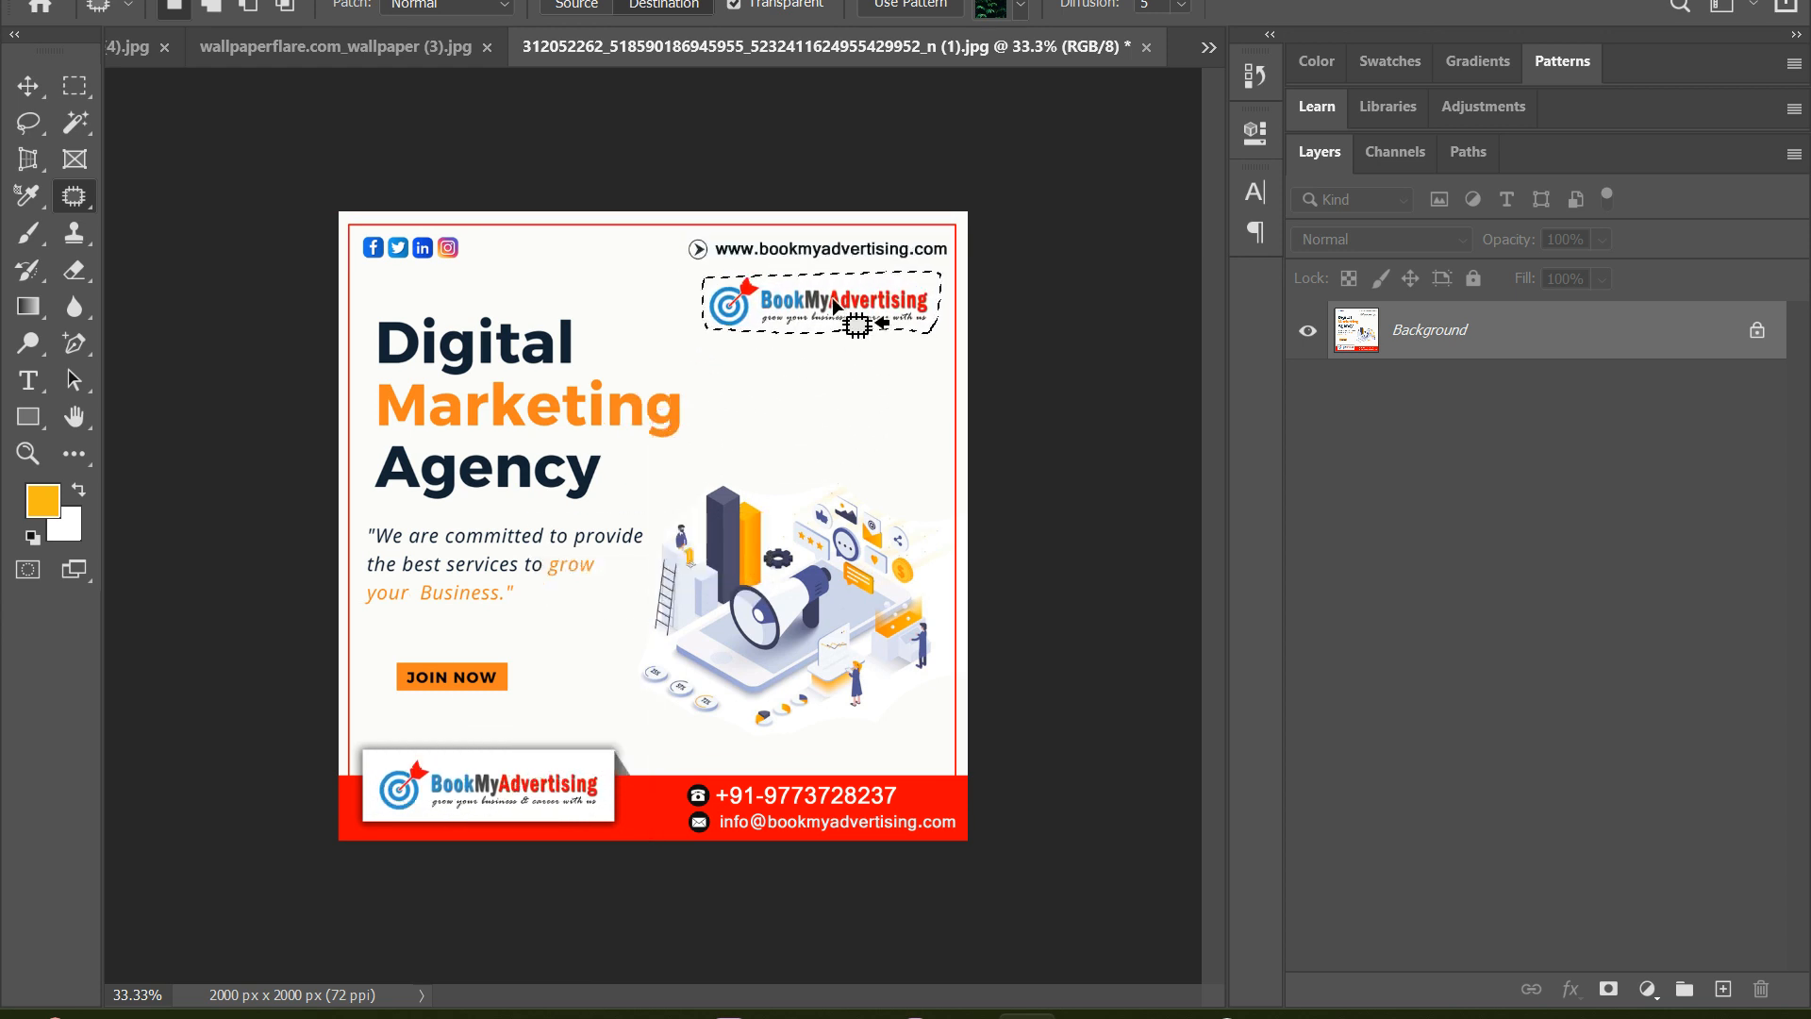
Deselect the copied logo, view the edited wallpaper image, and return to the poster
key(ctrl+d)
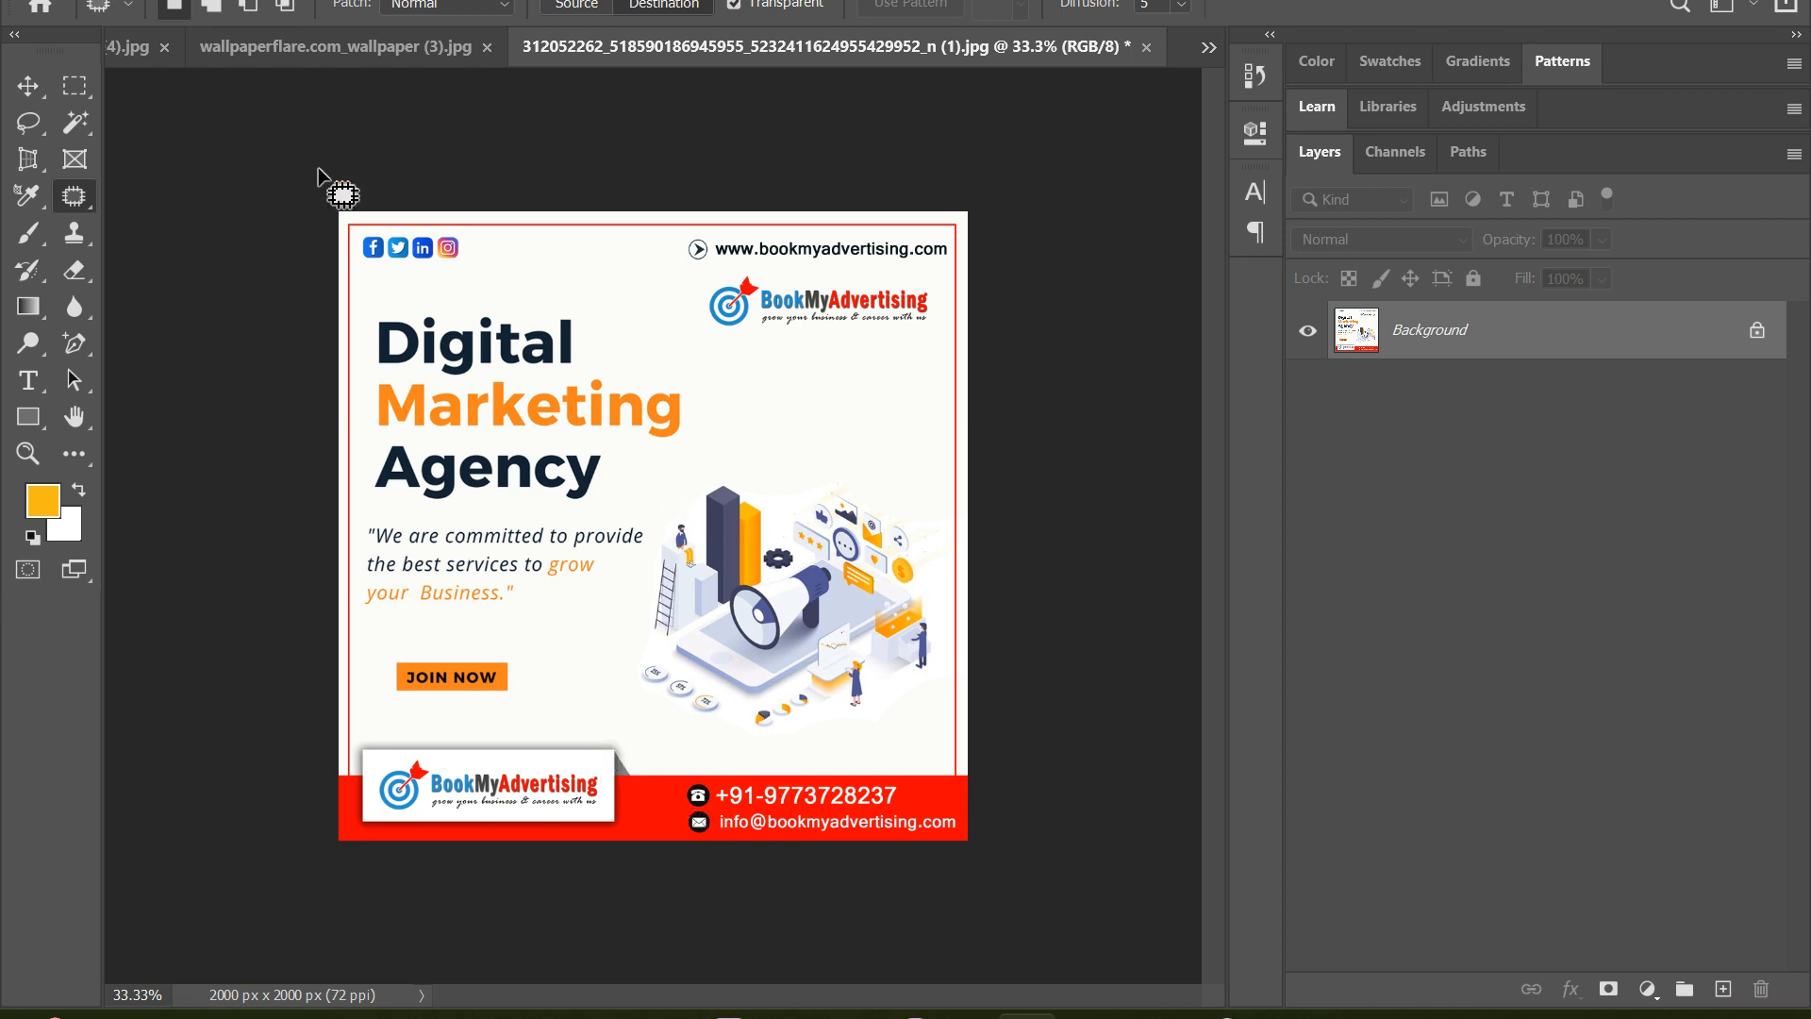
click(245, 43)
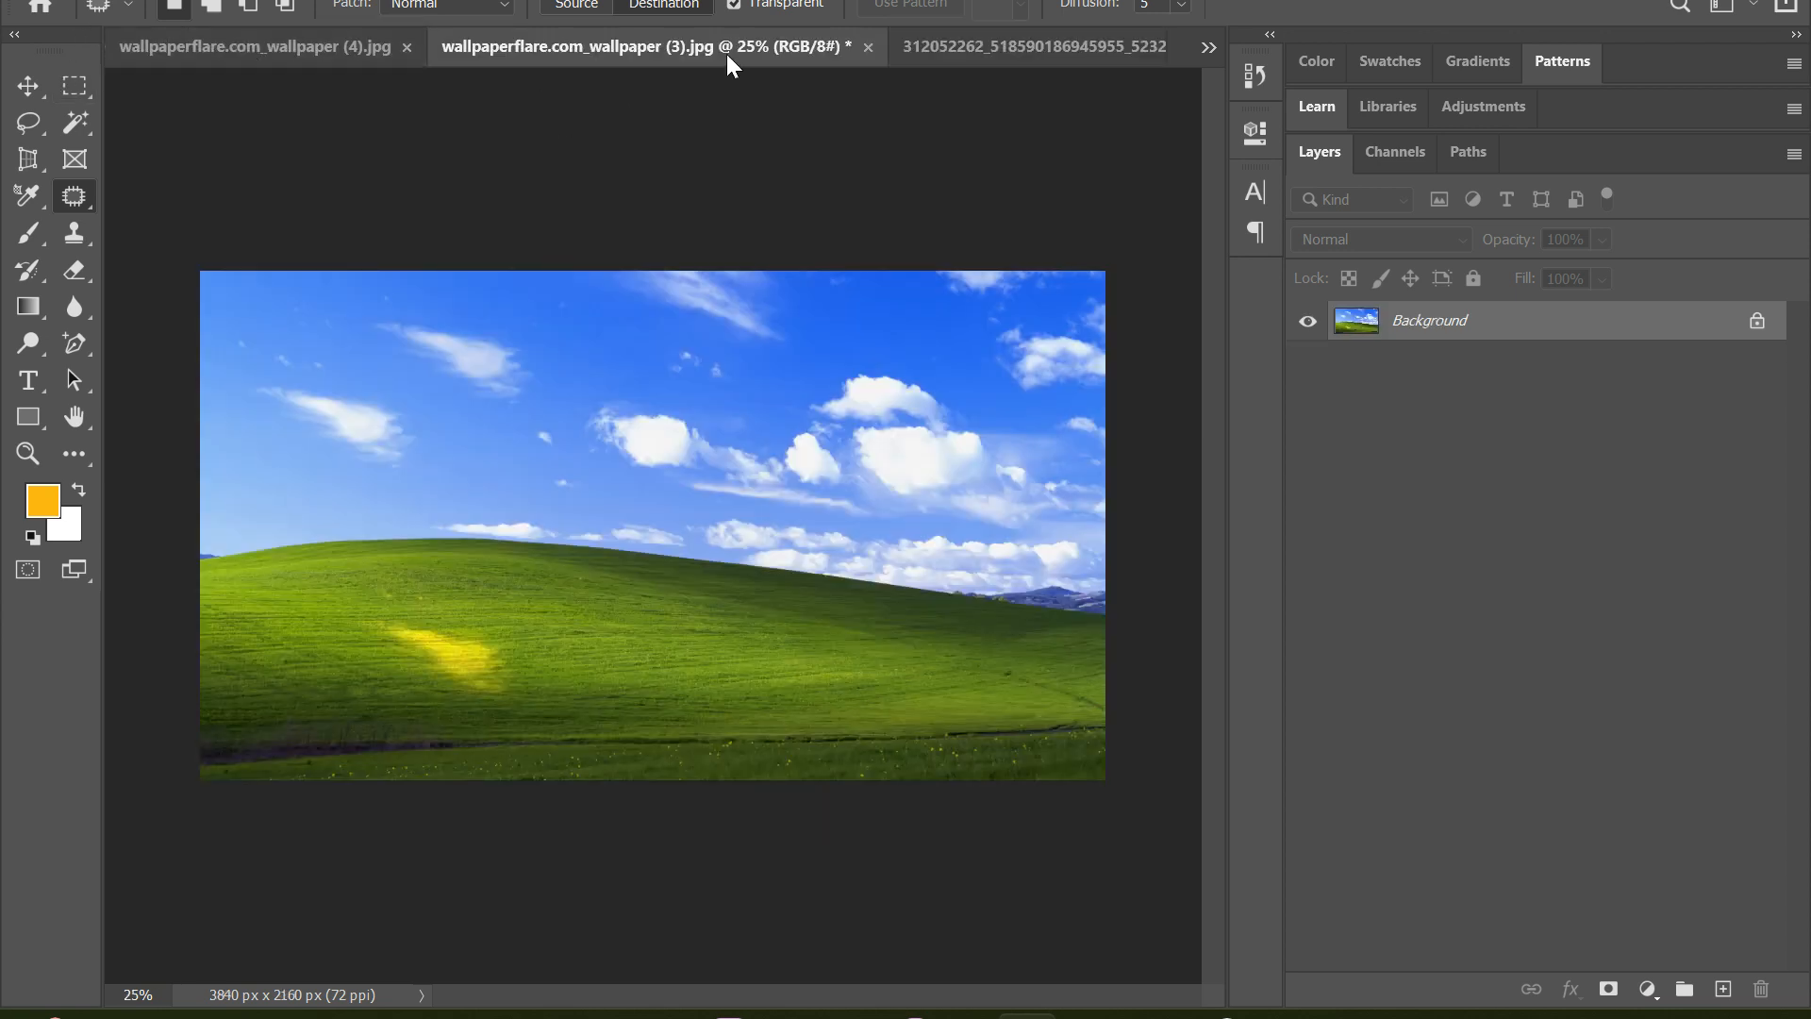
click(947, 44)
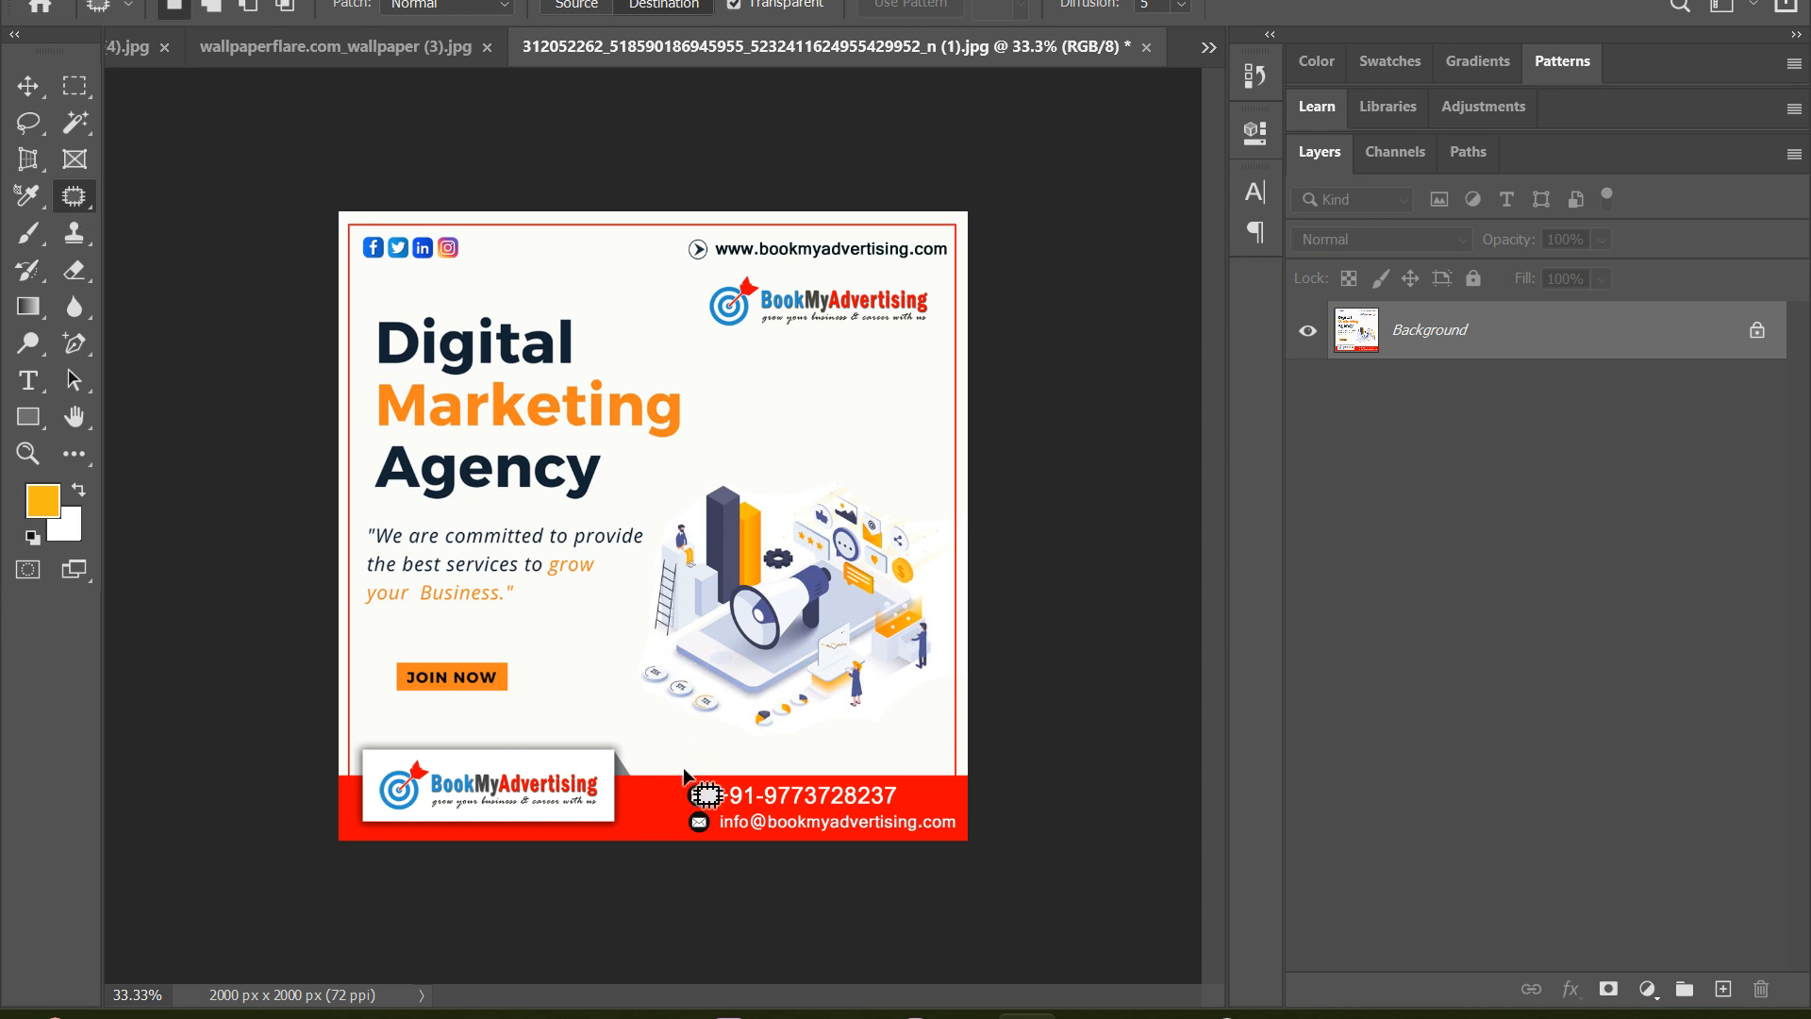
Copy the poster's phone icon to the blank area beside the website address and the envelope icon below the upper logo, deselecting after each
mouse_move(683, 786)
mouse_down()
mouse_move(714, 809)
mouse_move(689, 781)
mouse_up()
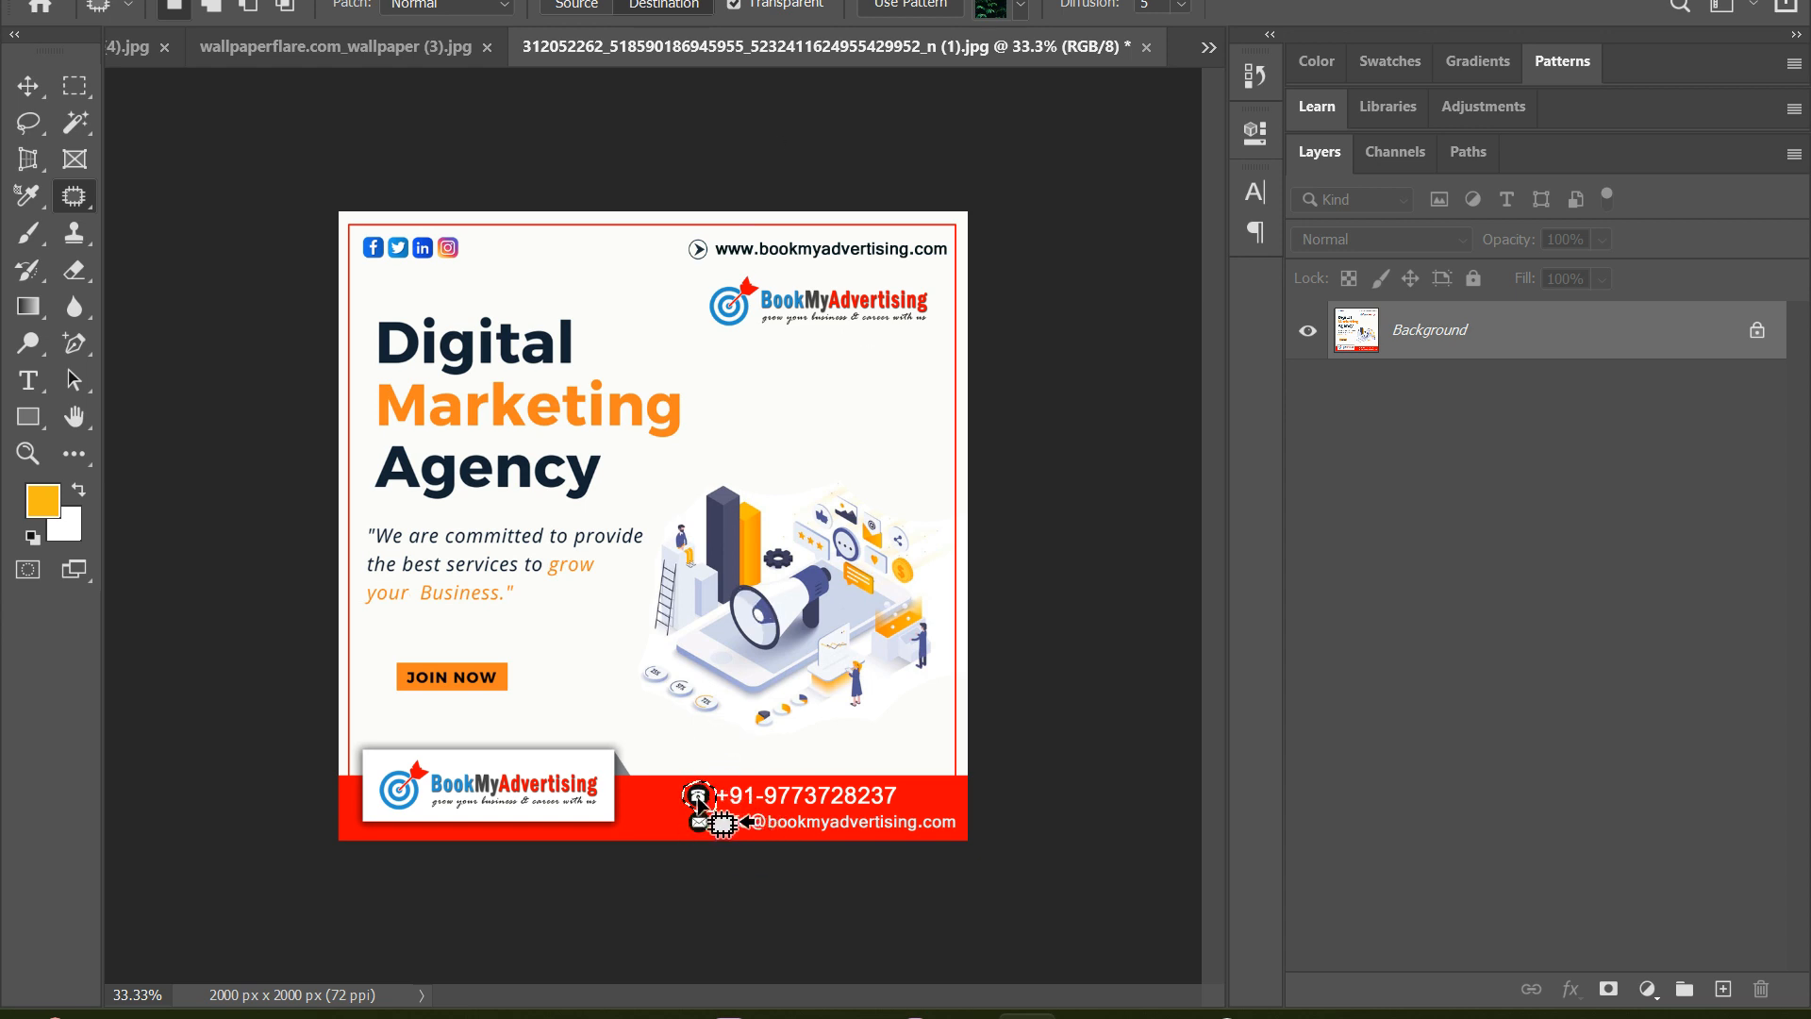
drag(698, 797, 653, 249)
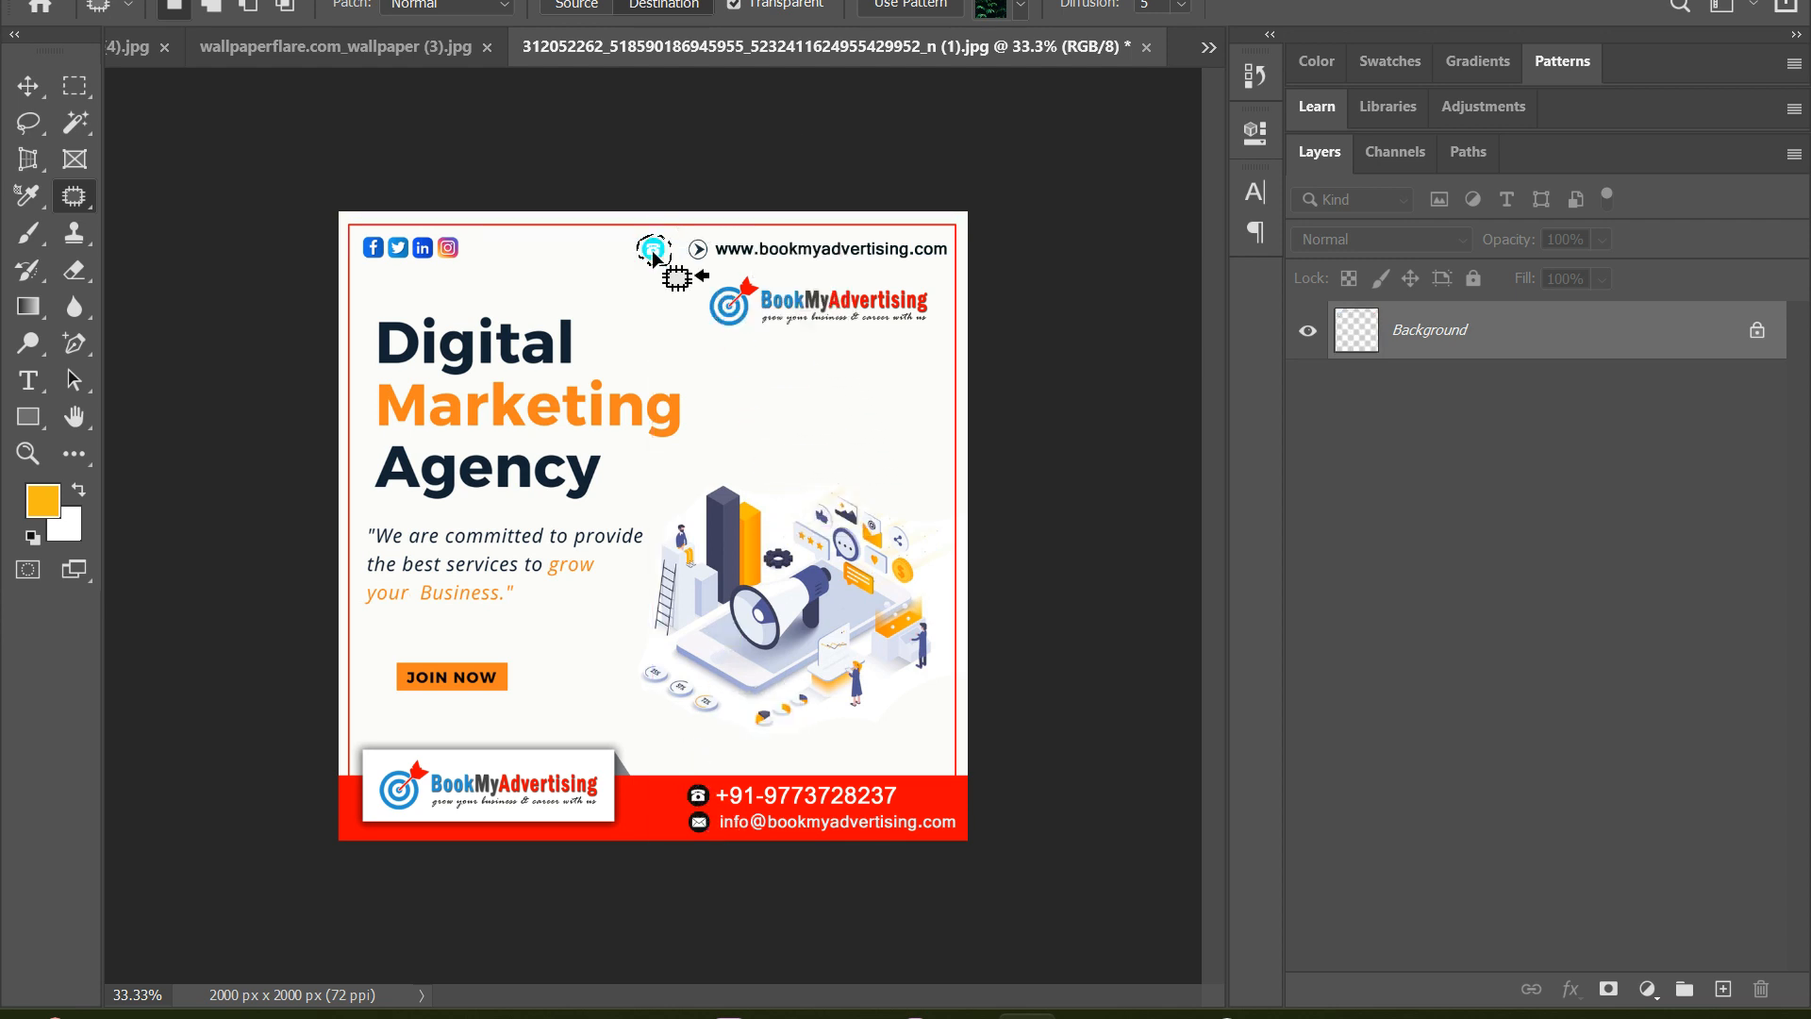
click(744, 378)
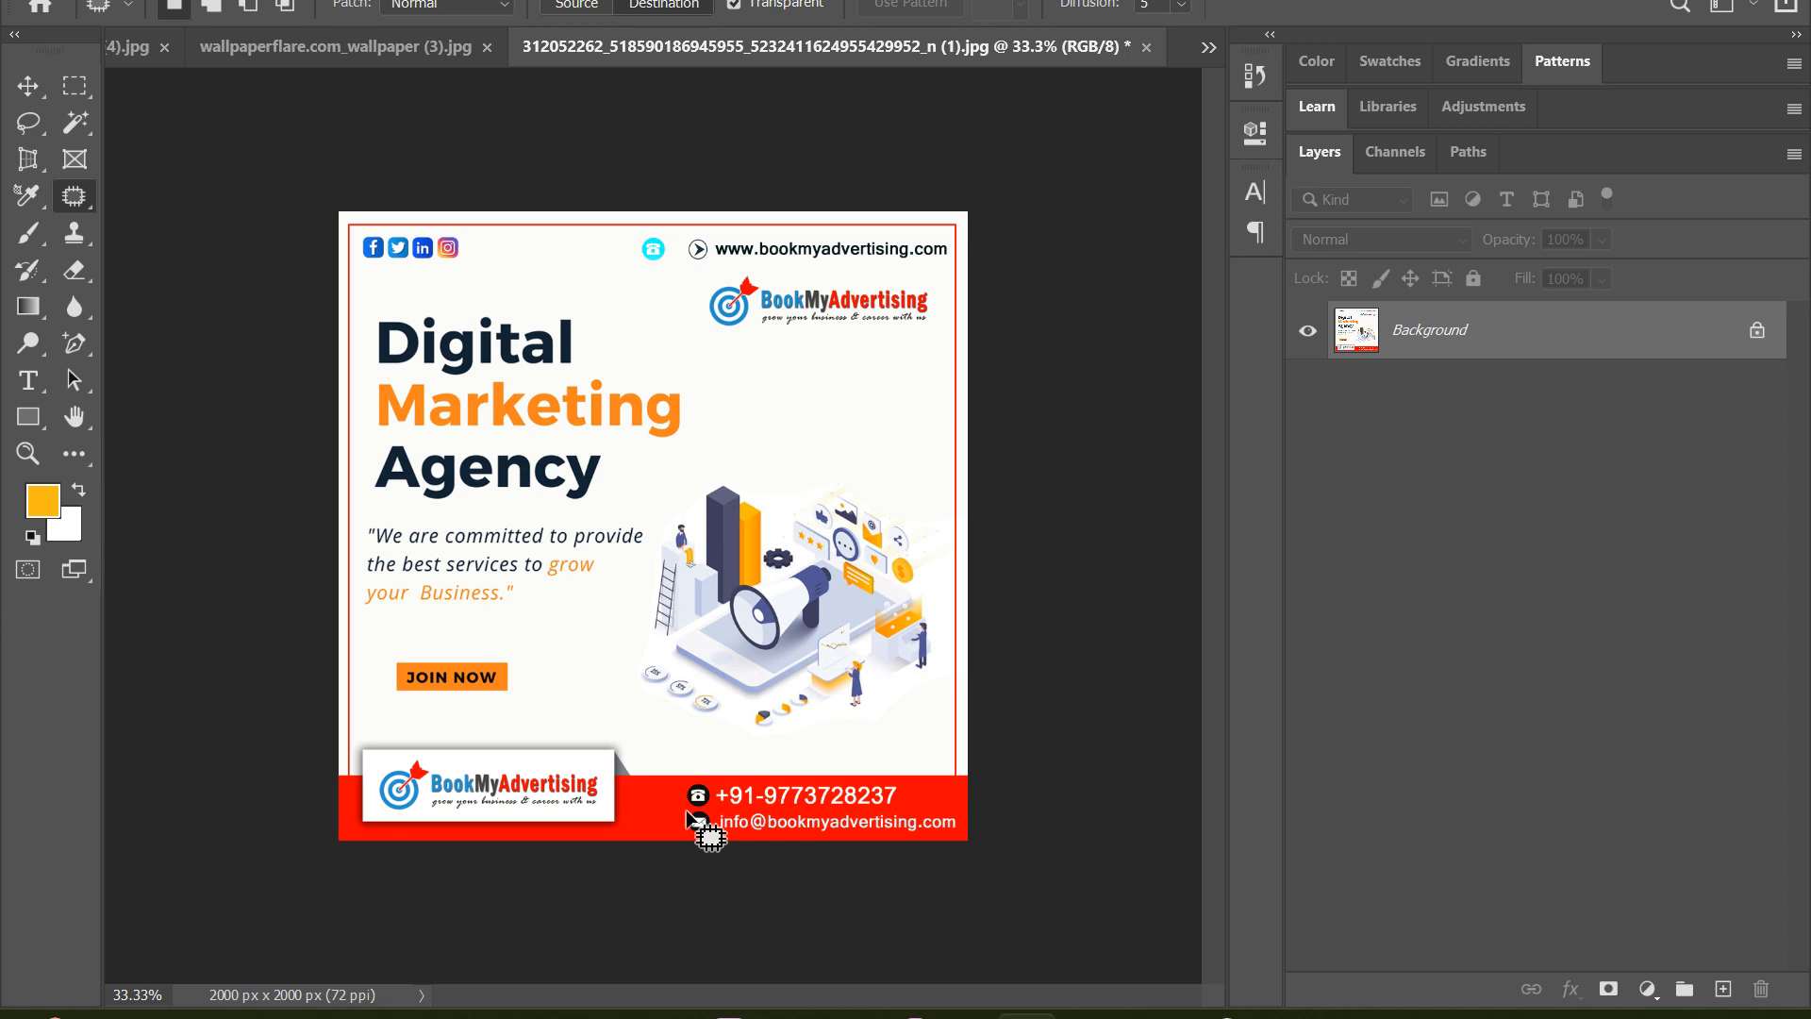
mouse_move(685, 817)
mouse_down()
mouse_move(694, 833)
mouse_move(715, 817)
mouse_move(700, 817)
mouse_move(754, 366)
mouse_move(719, 372)
mouse_up()
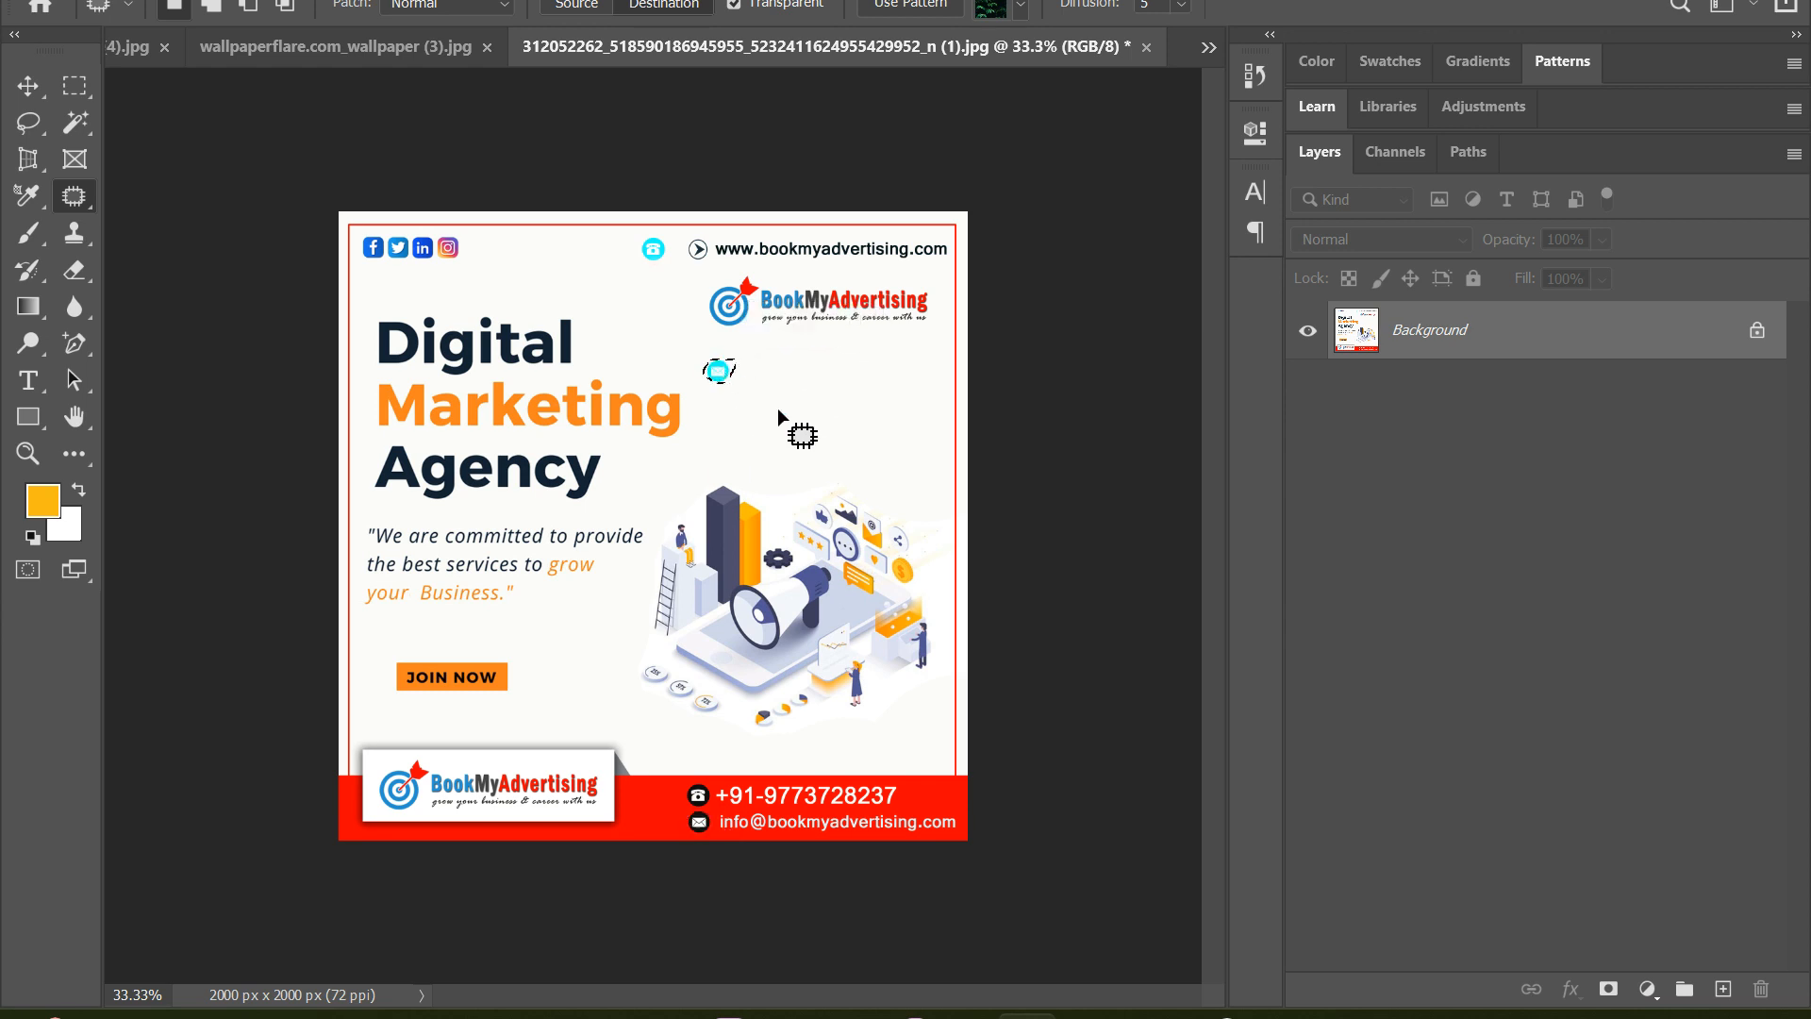
key(ctrl+d)
Open the Text Tool in Photoshop video from the Downloads folder
click(60, 0)
click(99, 13)
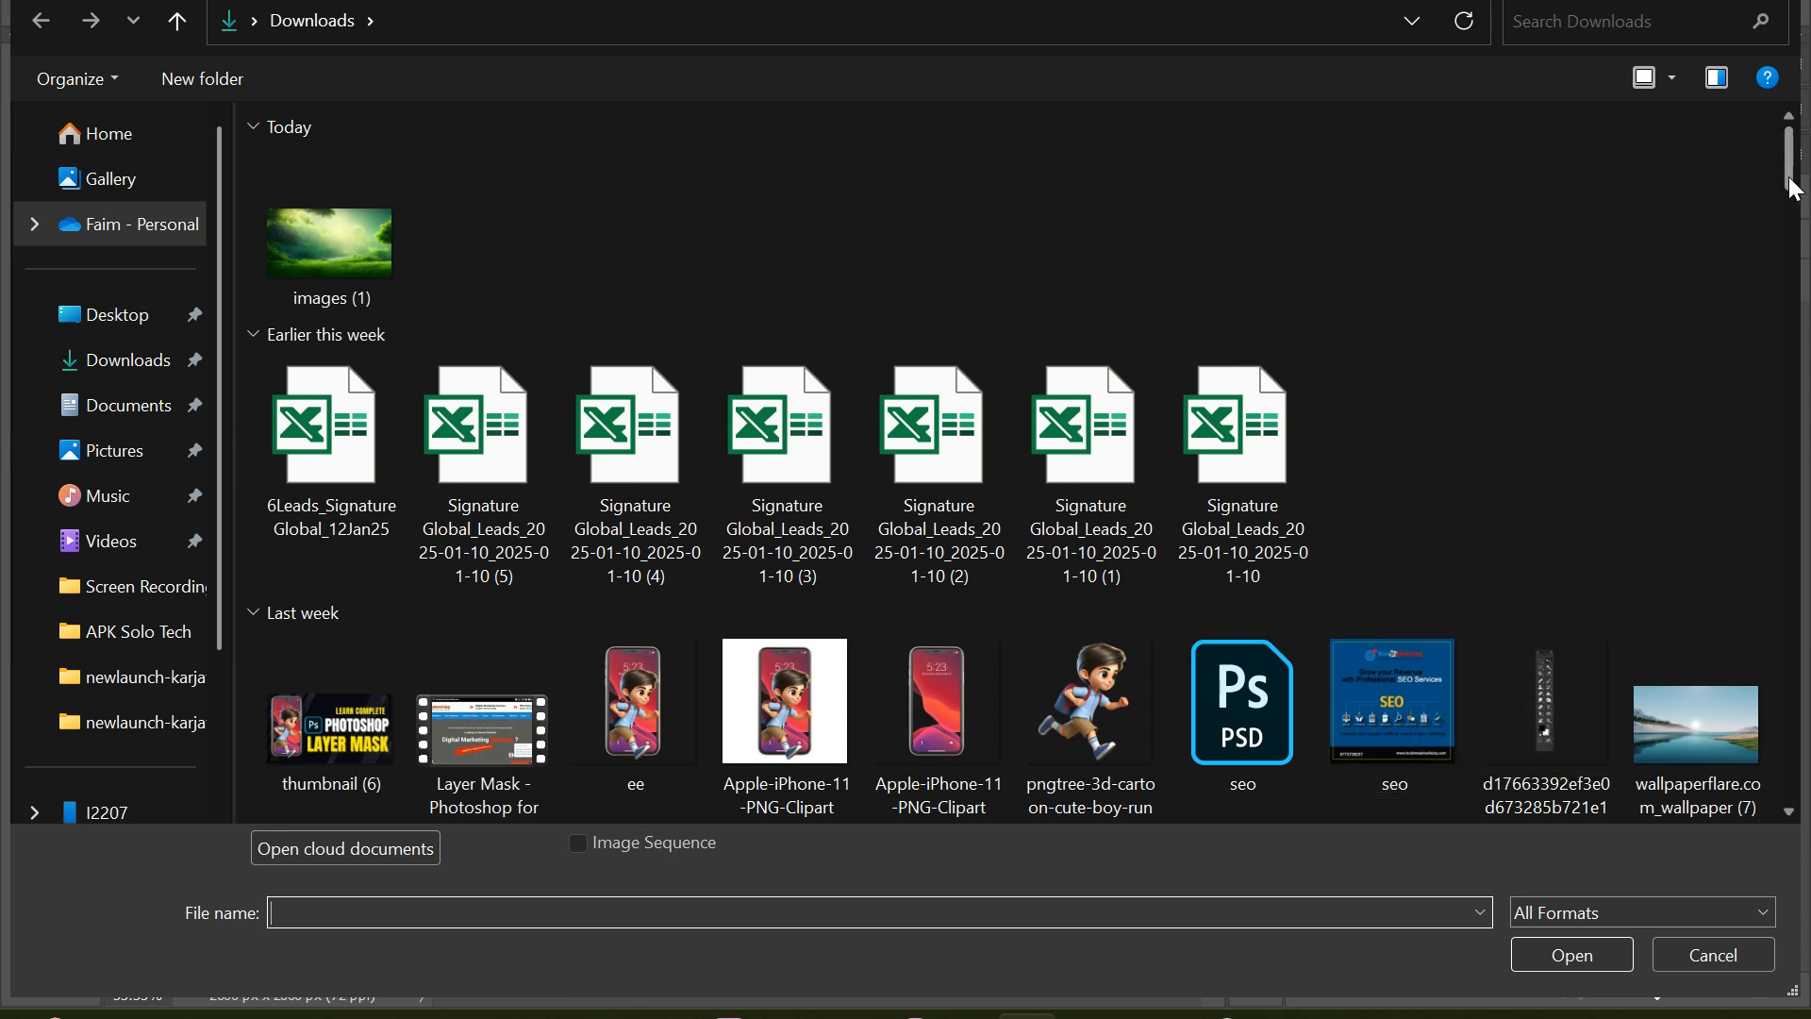
drag(1797, 188, 1793, 264)
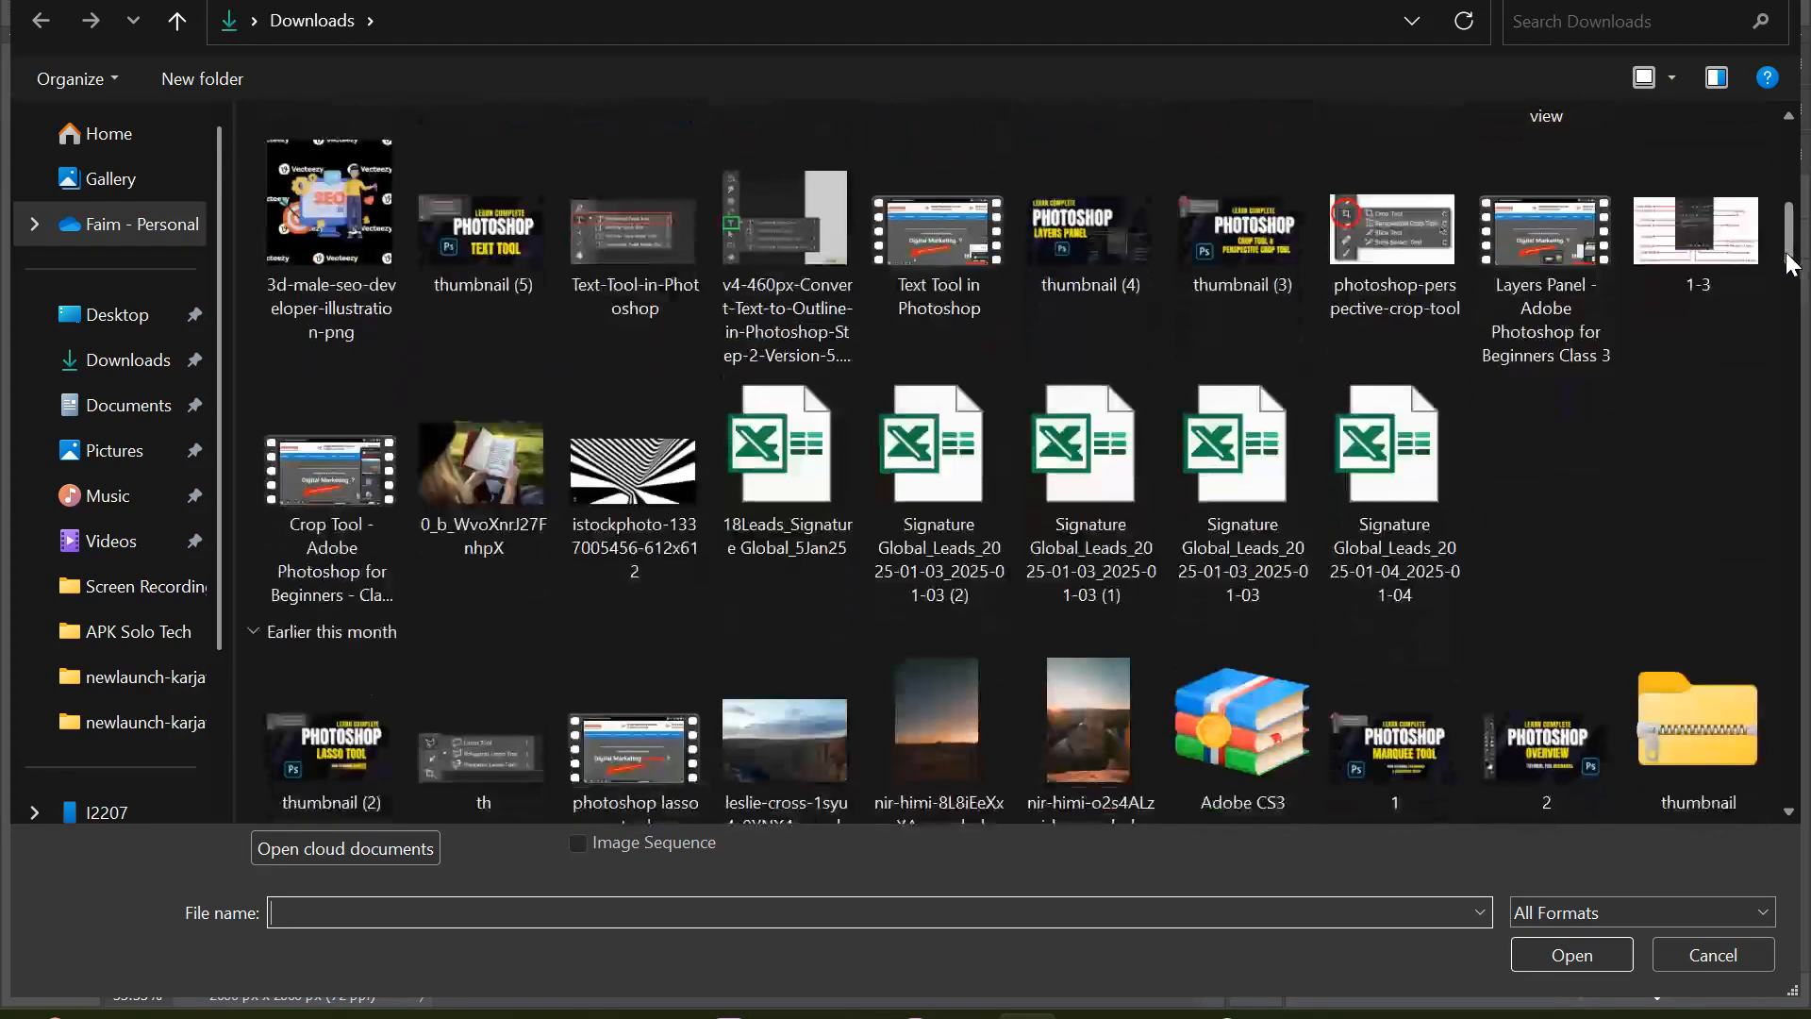
double_click(970, 246)
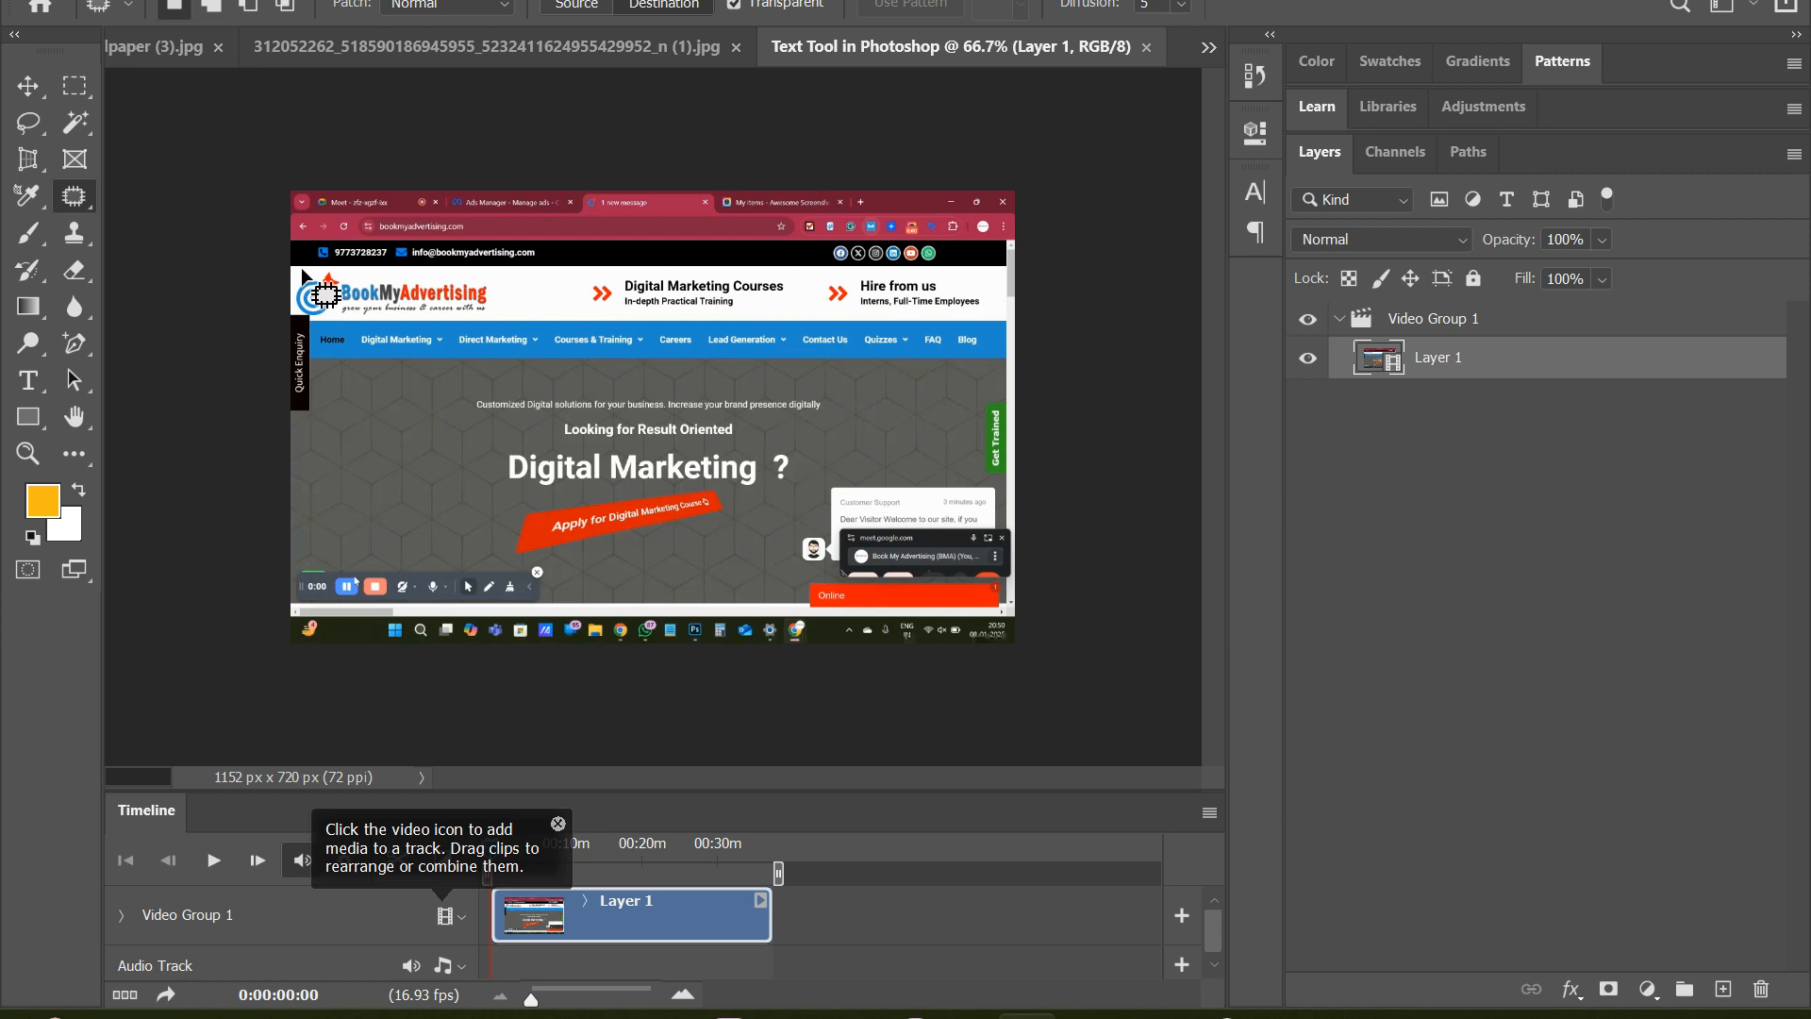
Copy the video frame's BookMyAdvertising logo and Direct Marketing menu item onto the grey area beside the Digital Marketing headline, deselecting after each
mouse_move(303, 271)
mouse_down()
mouse_move(306, 318)
mouse_move(484, 320)
mouse_move(504, 314)
mouse_move(499, 276)
mouse_move(455, 333)
mouse_move(481, 508)
mouse_up()
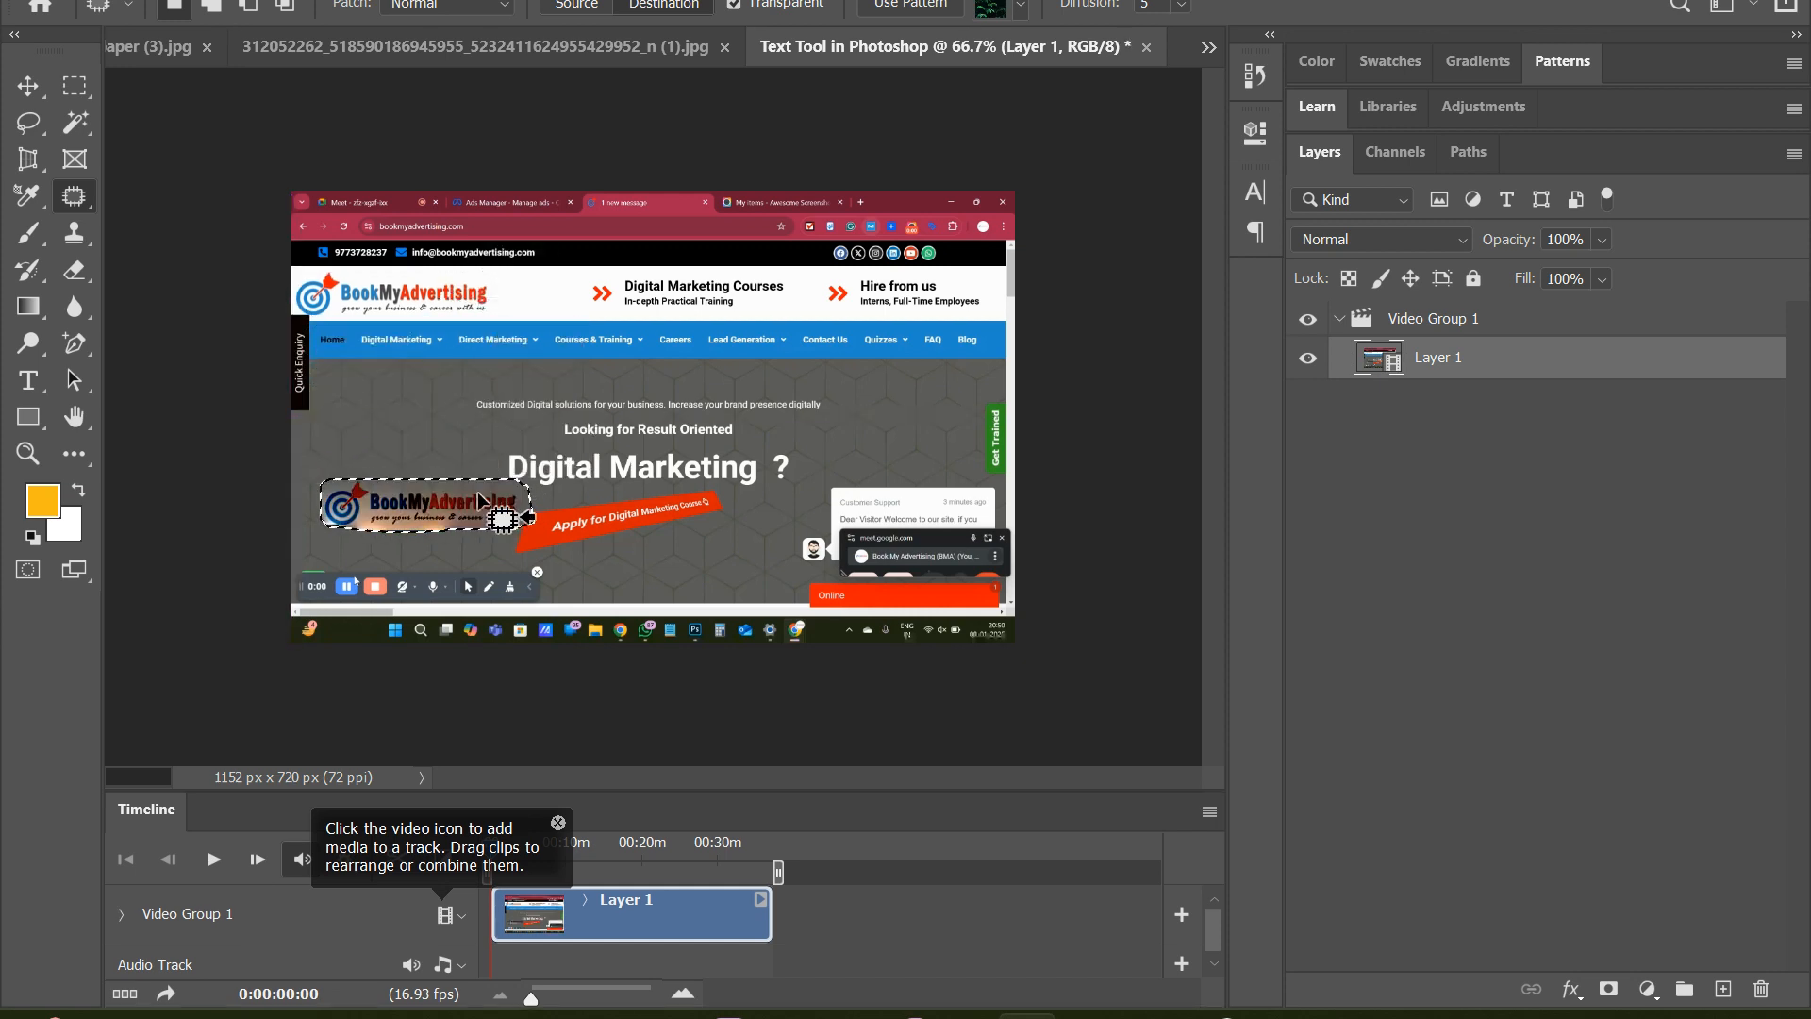
key(ctrl+d)
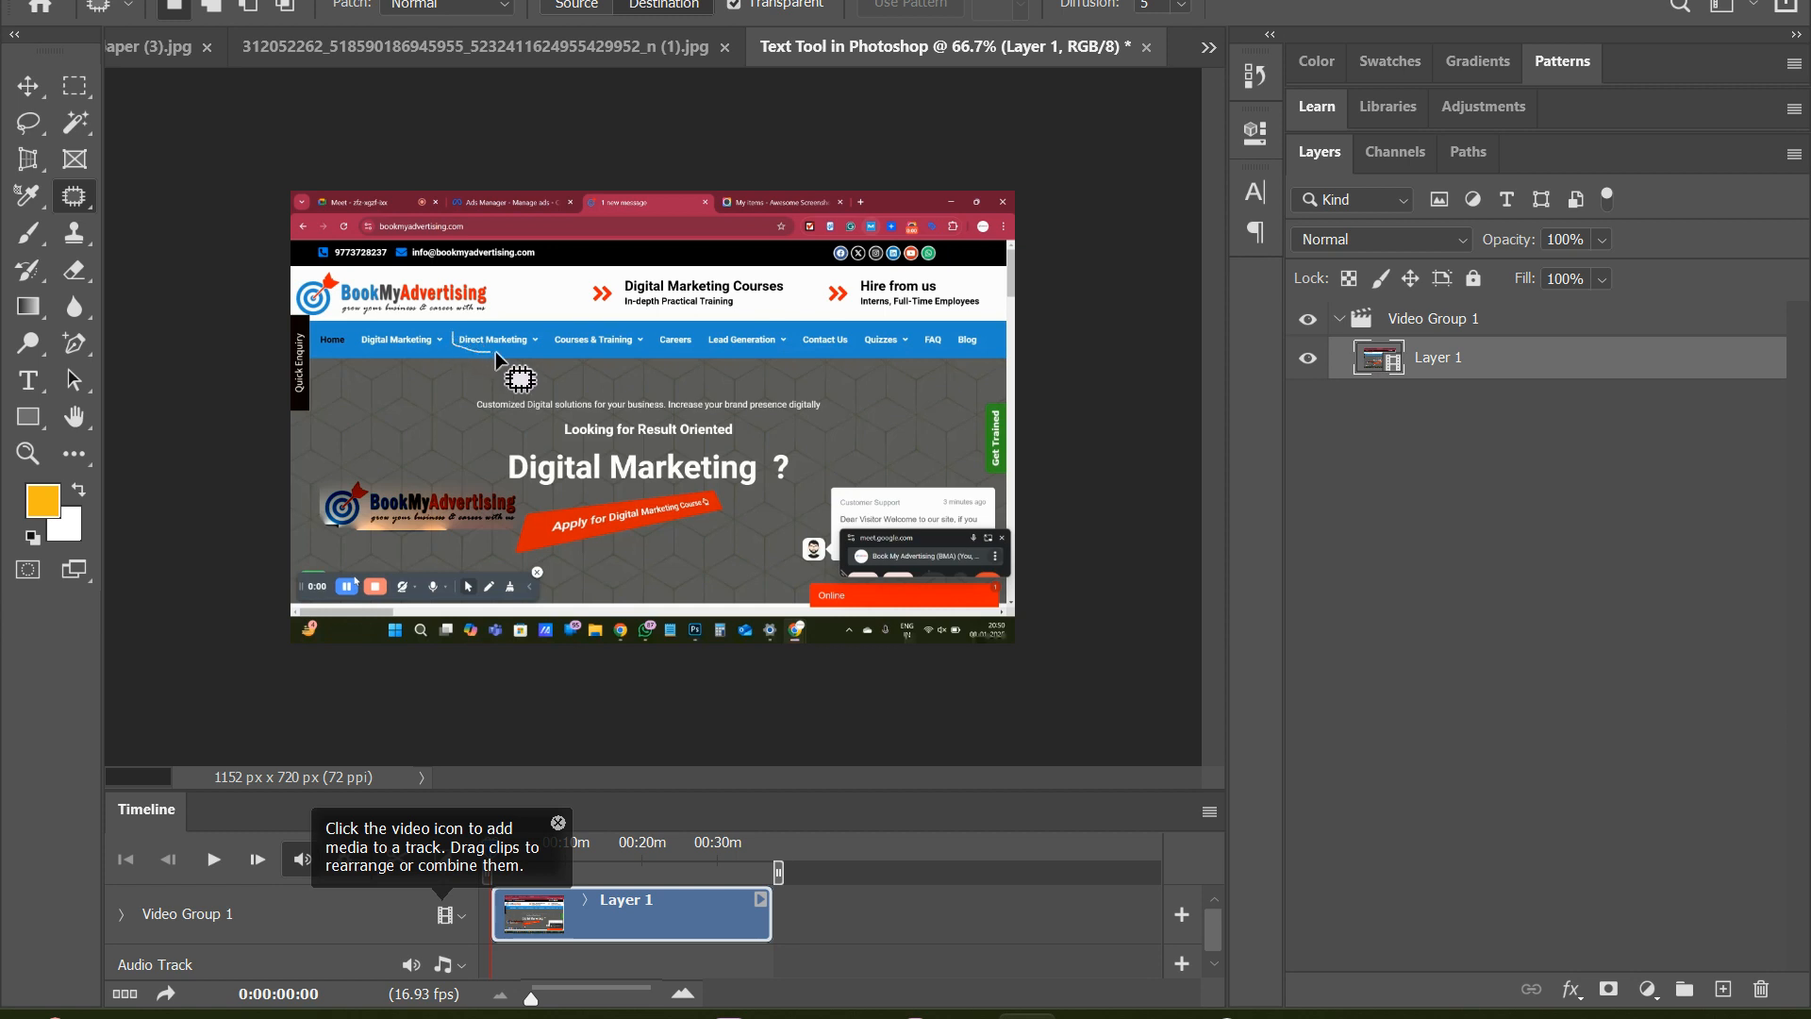
mouse_move(496, 352)
mouse_down()
mouse_move(539, 347)
mouse_move(536, 328)
mouse_move(410, 432)
mouse_up()
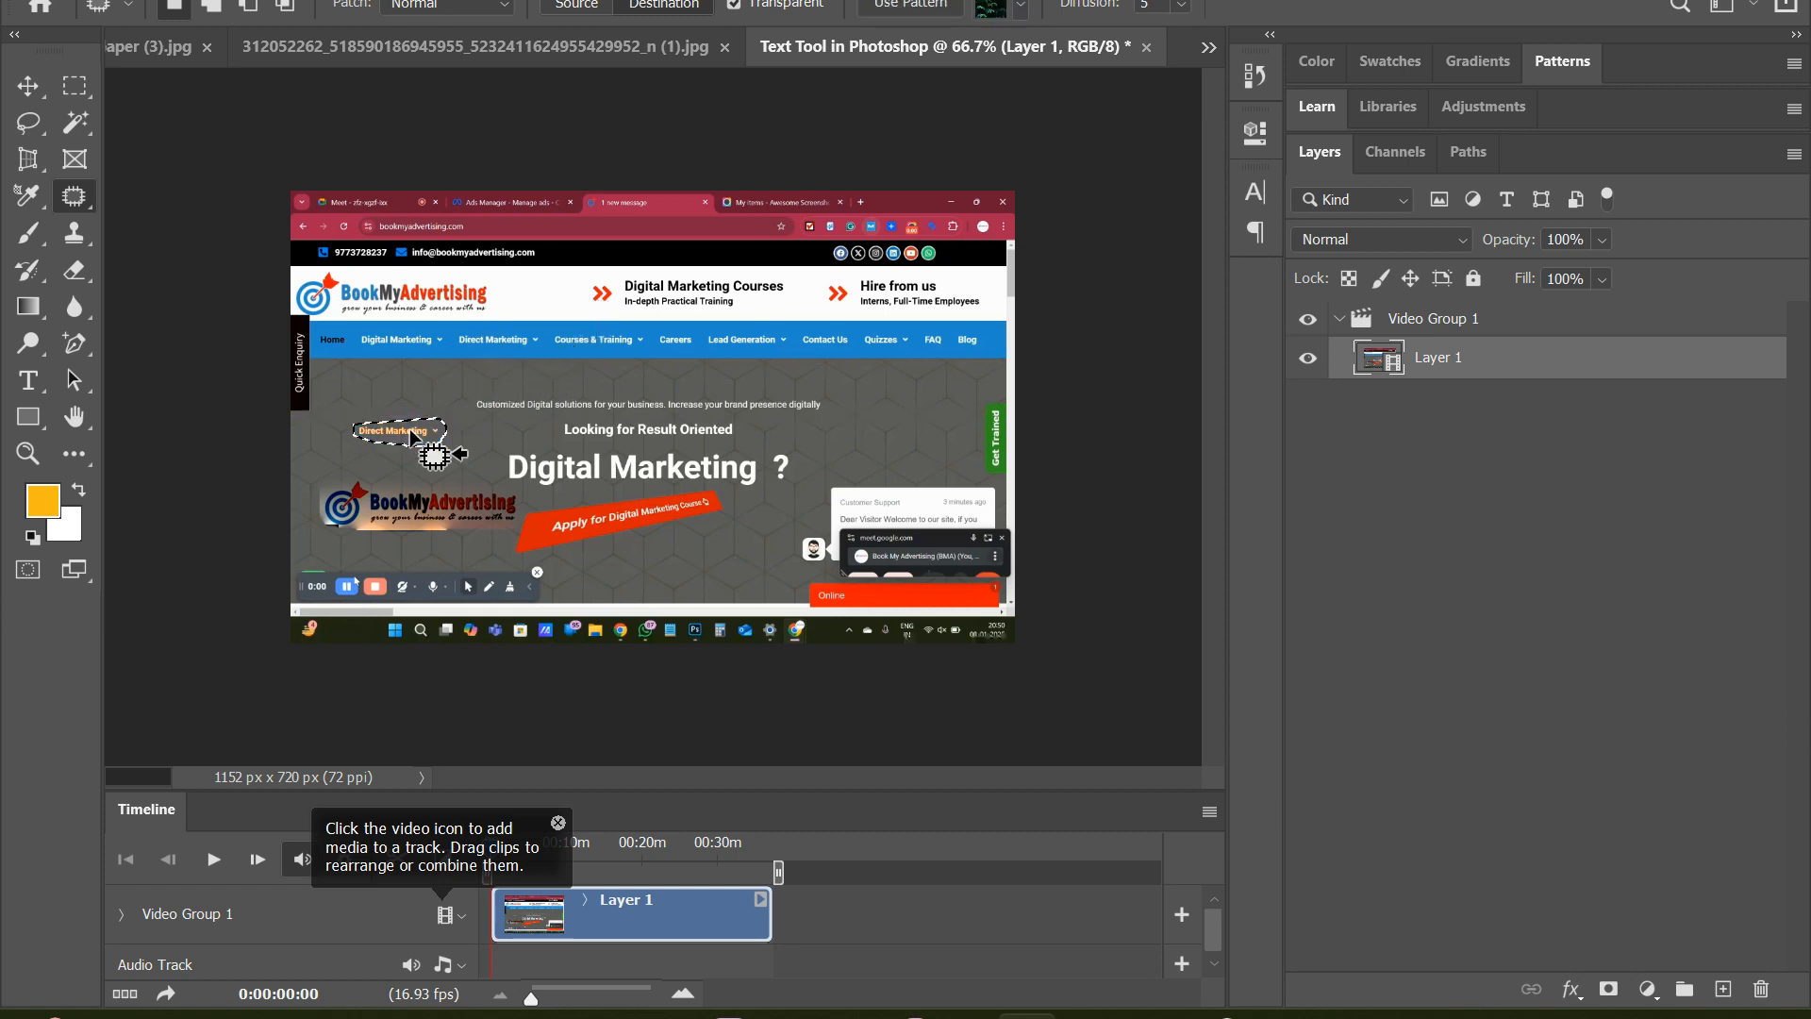
click(477, 451)
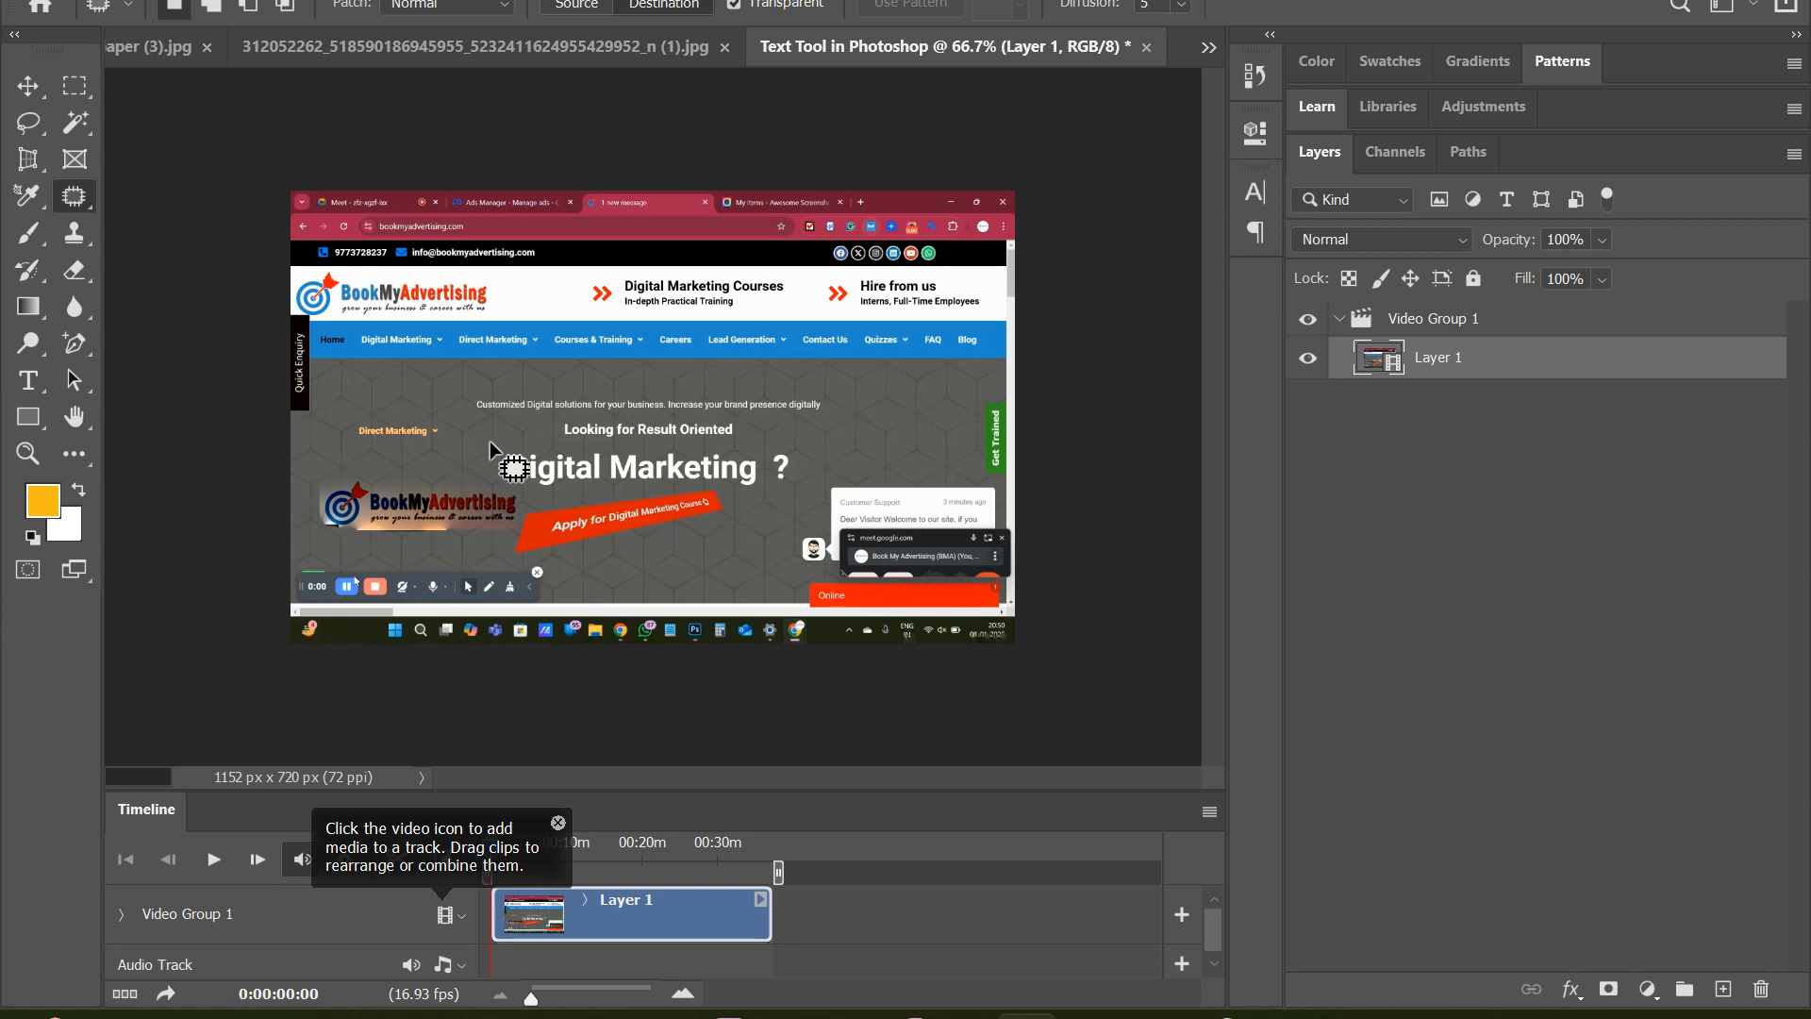
Set the foreground colour to 010101, copy the Contact Us menu item onto the grey area just below it, and deselect
click(42, 504)
click(925, 465)
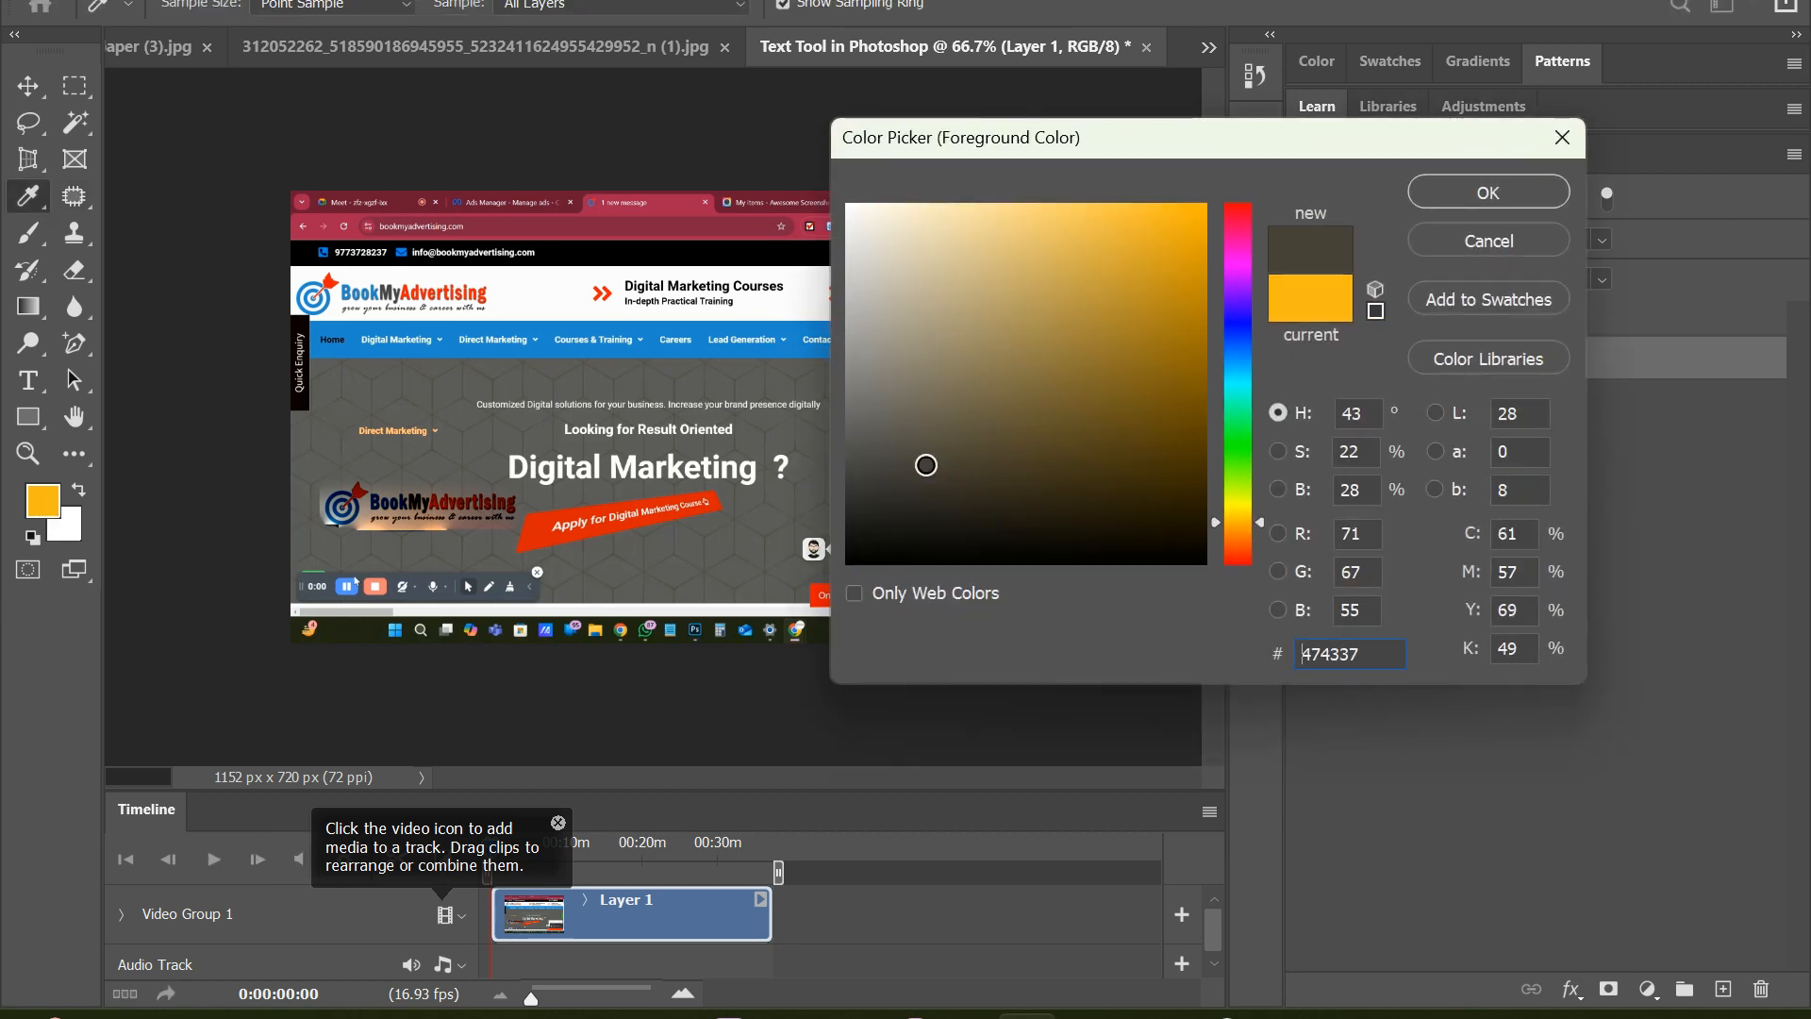
click(875, 560)
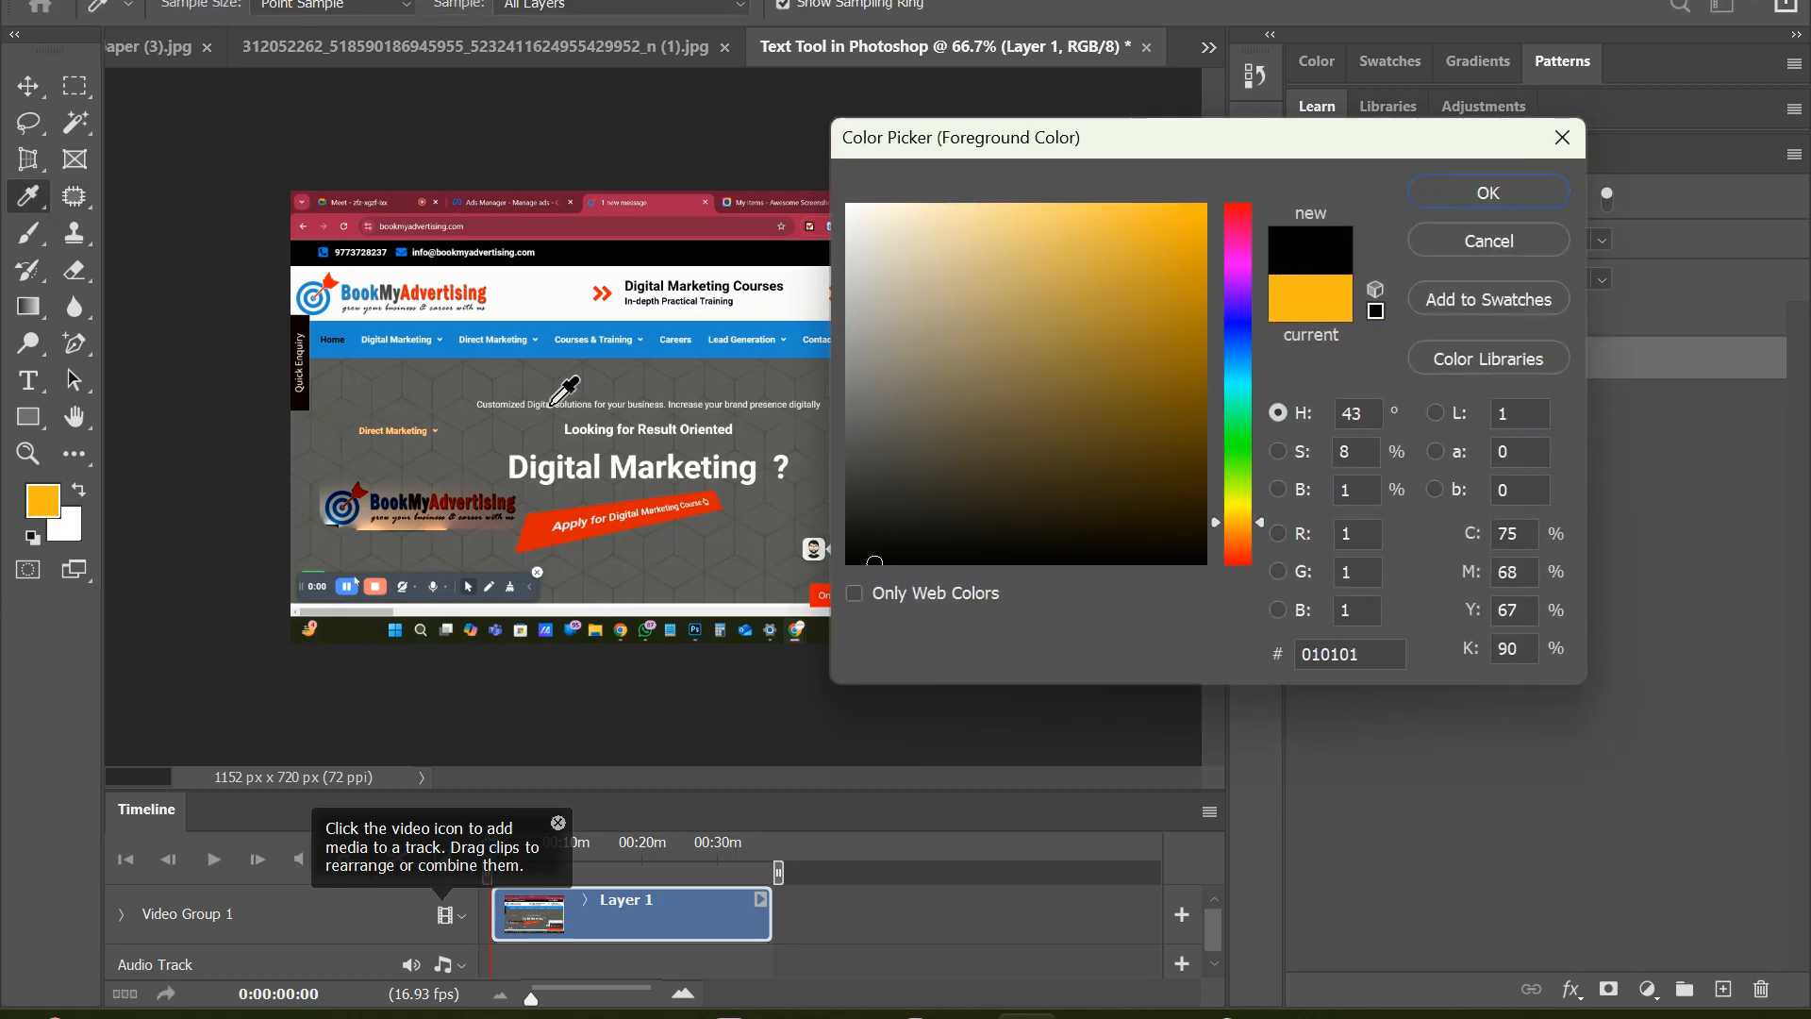
click(1488, 192)
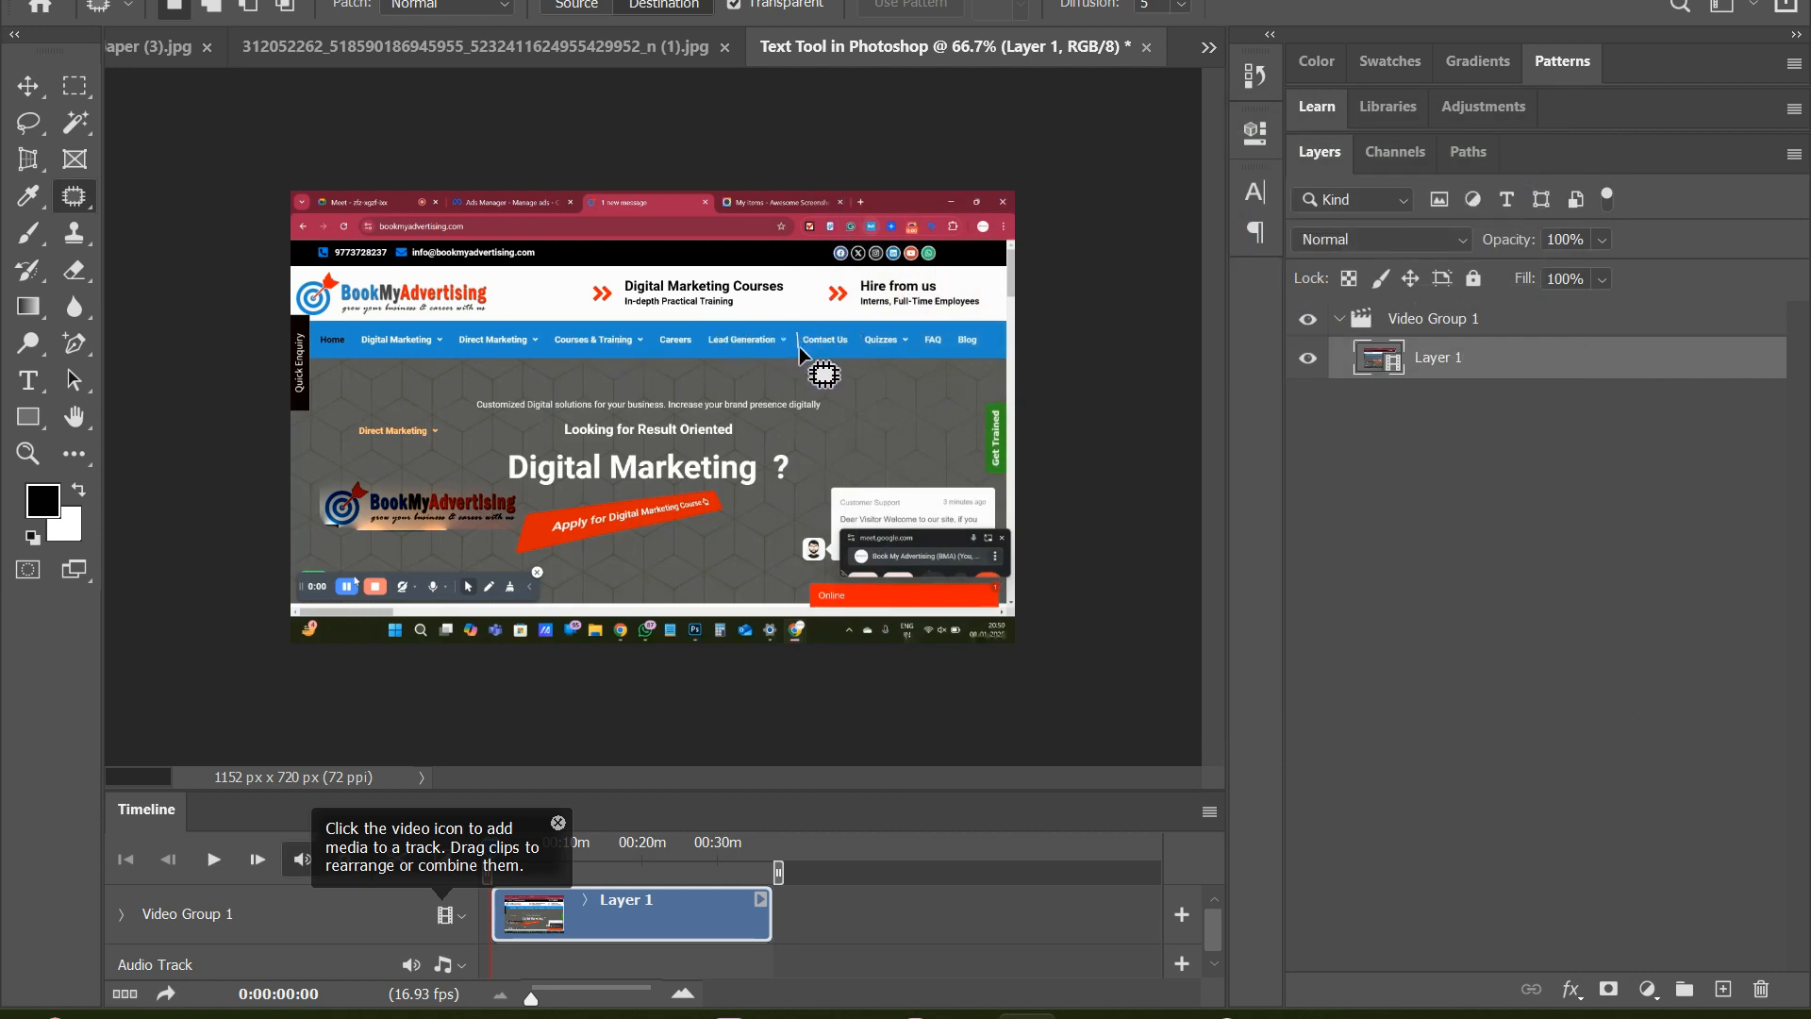
mouse_move(853, 331)
mouse_down()
mouse_move(850, 380)
mouse_move(870, 400)
mouse_up()
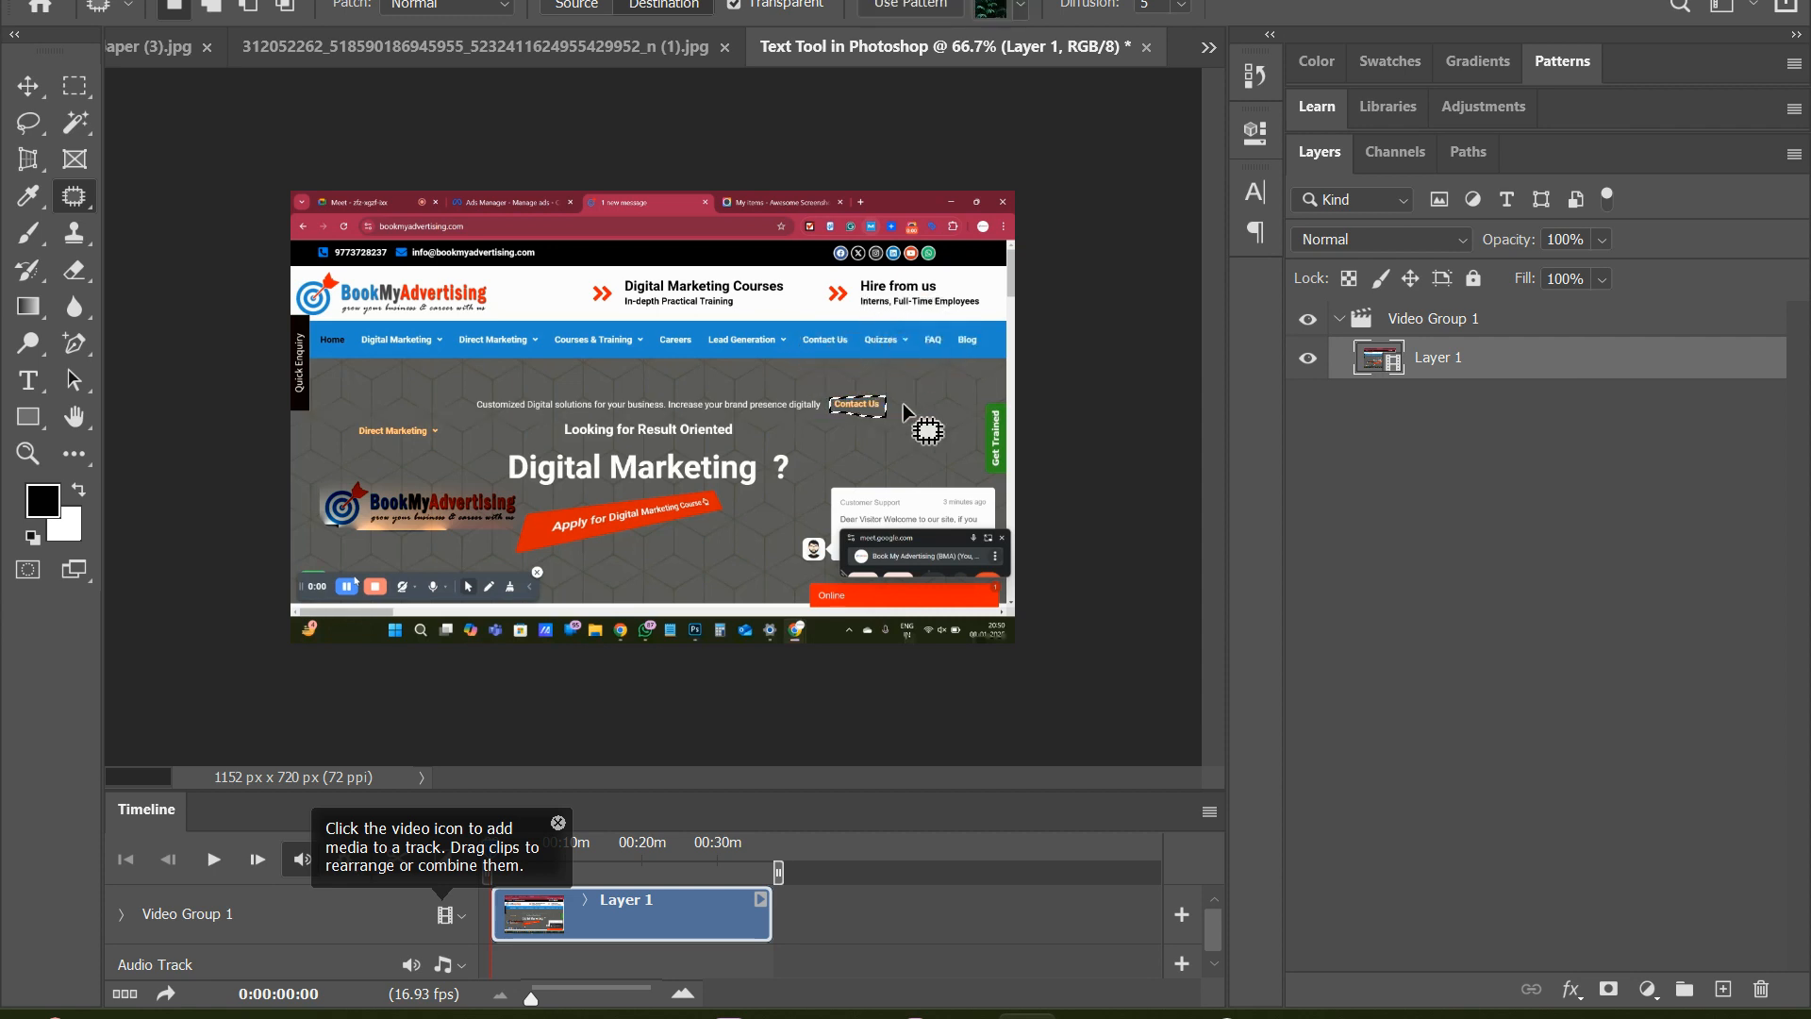
click(903, 410)
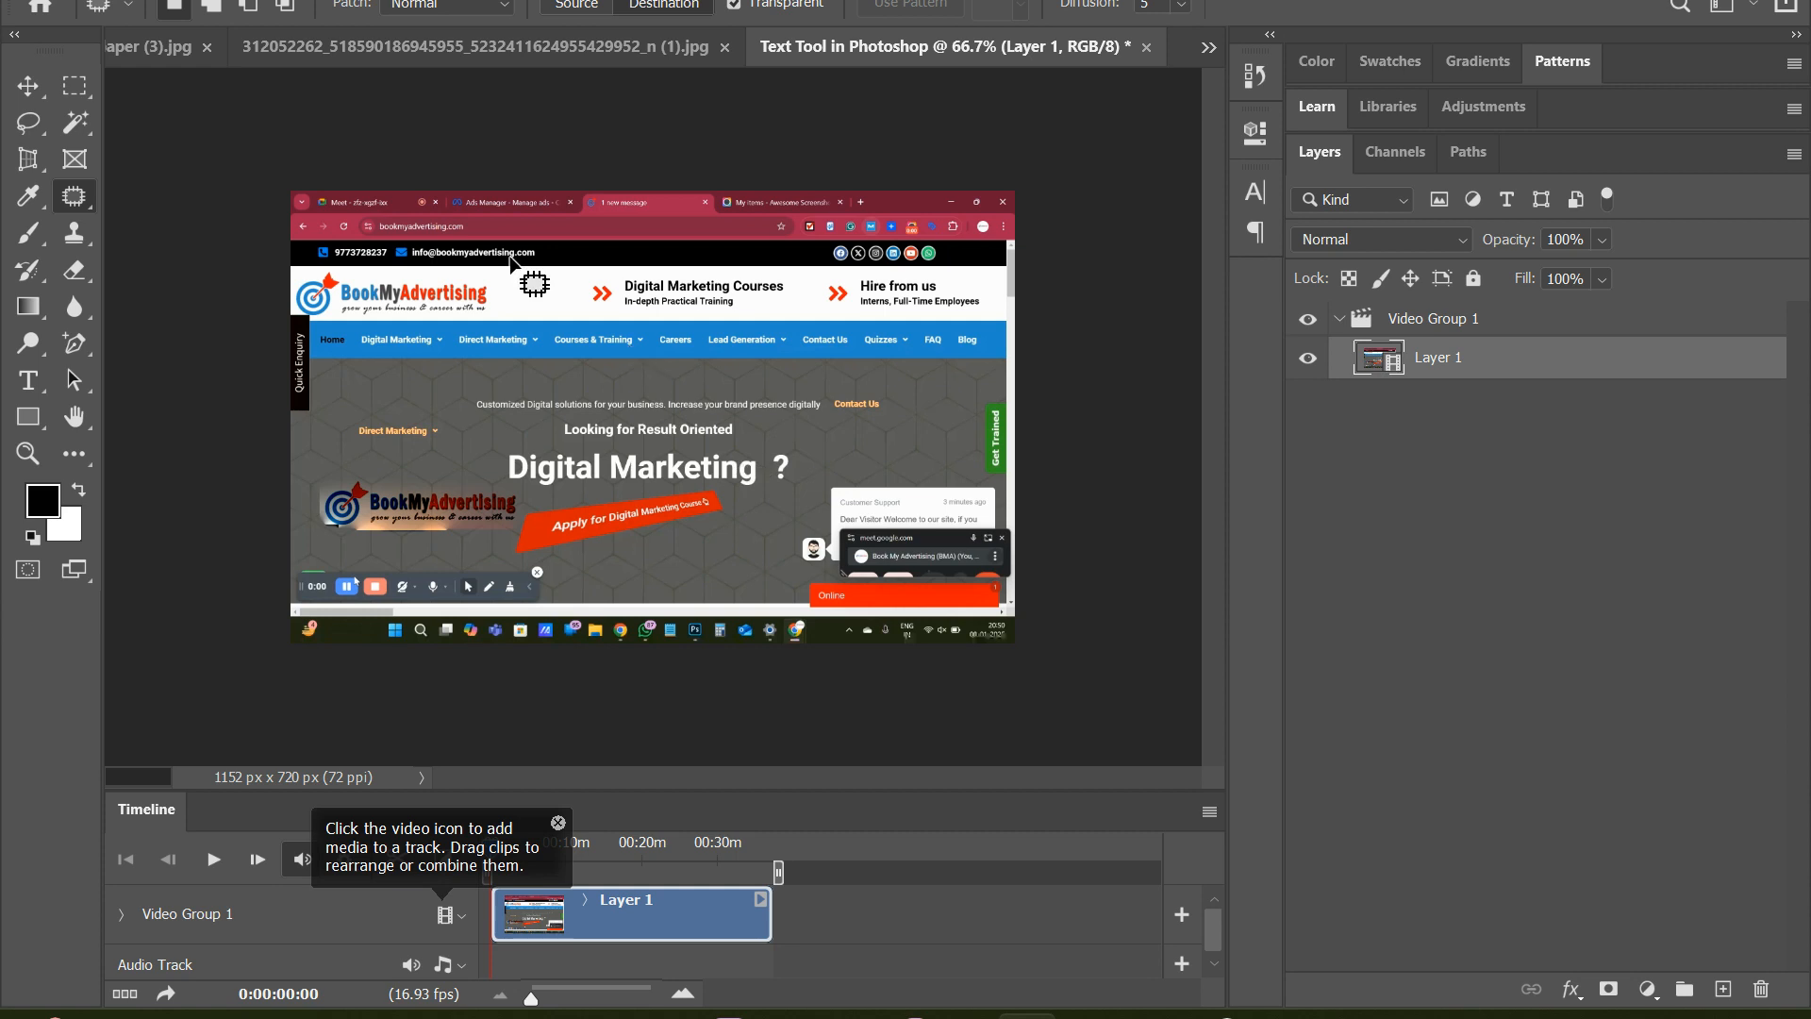
Compare the video document with the poster, and close the video without saving its changes
click(433, 53)
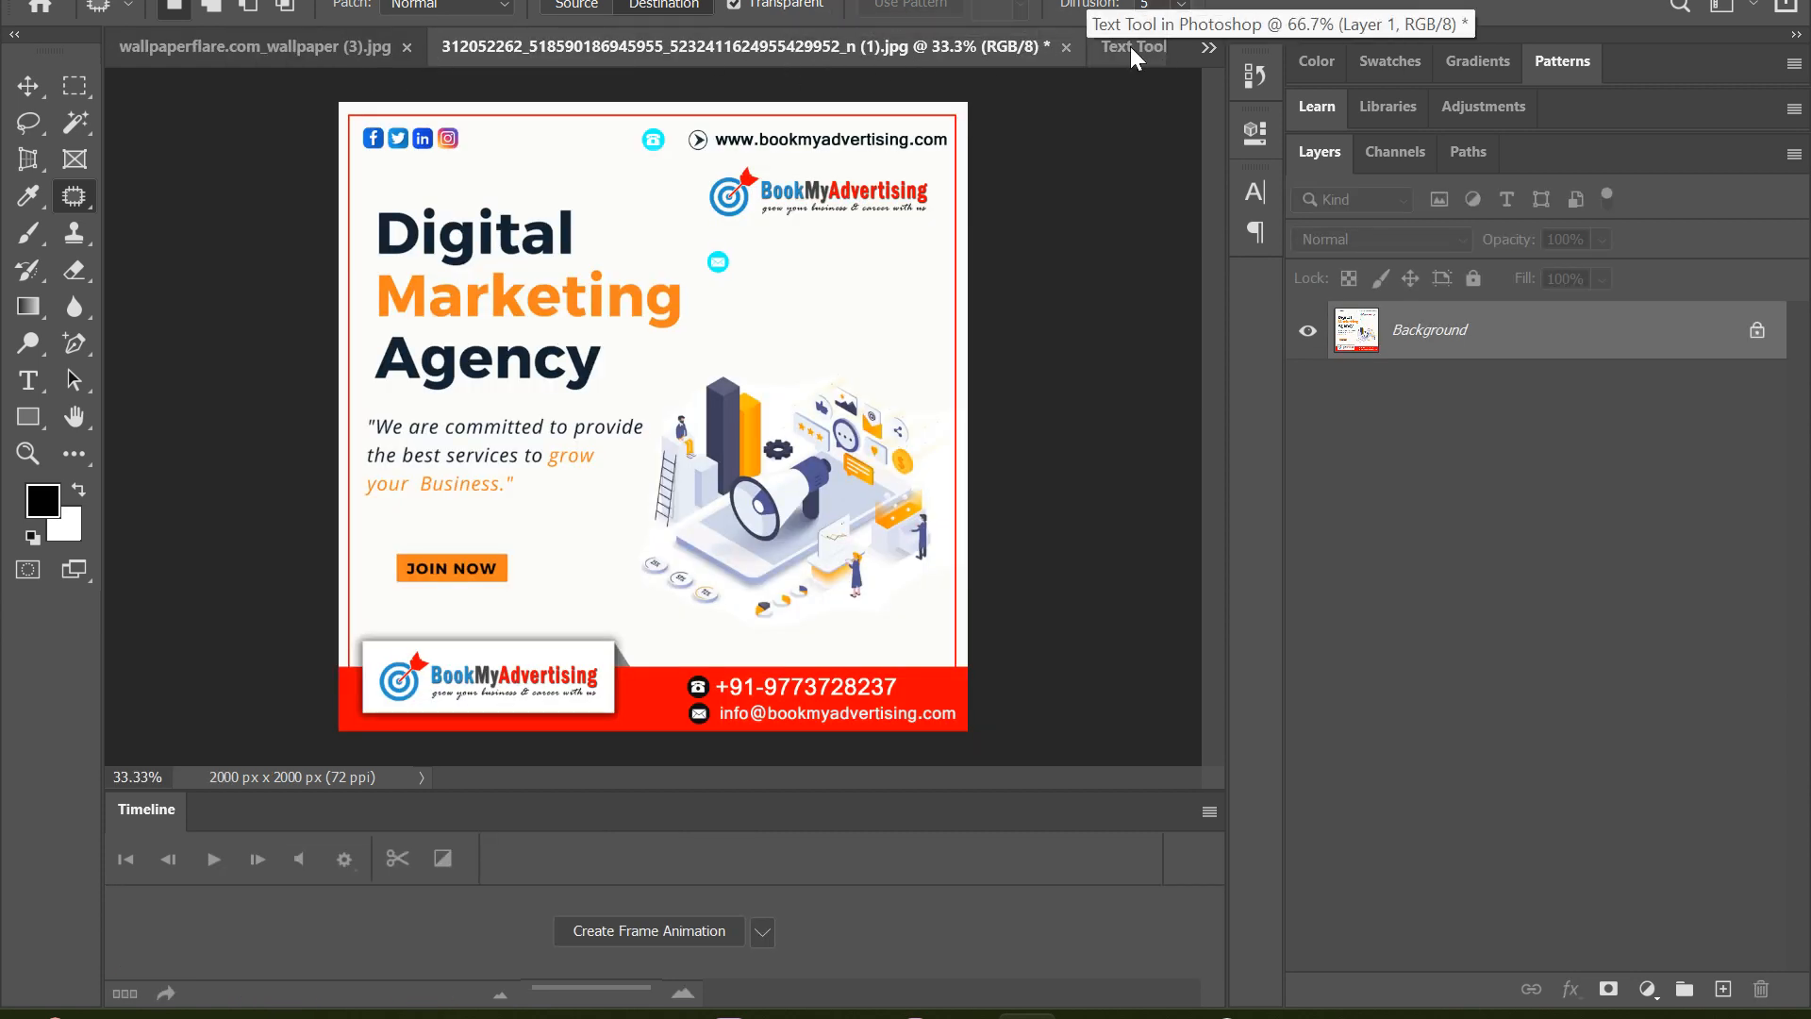
click(1128, 47)
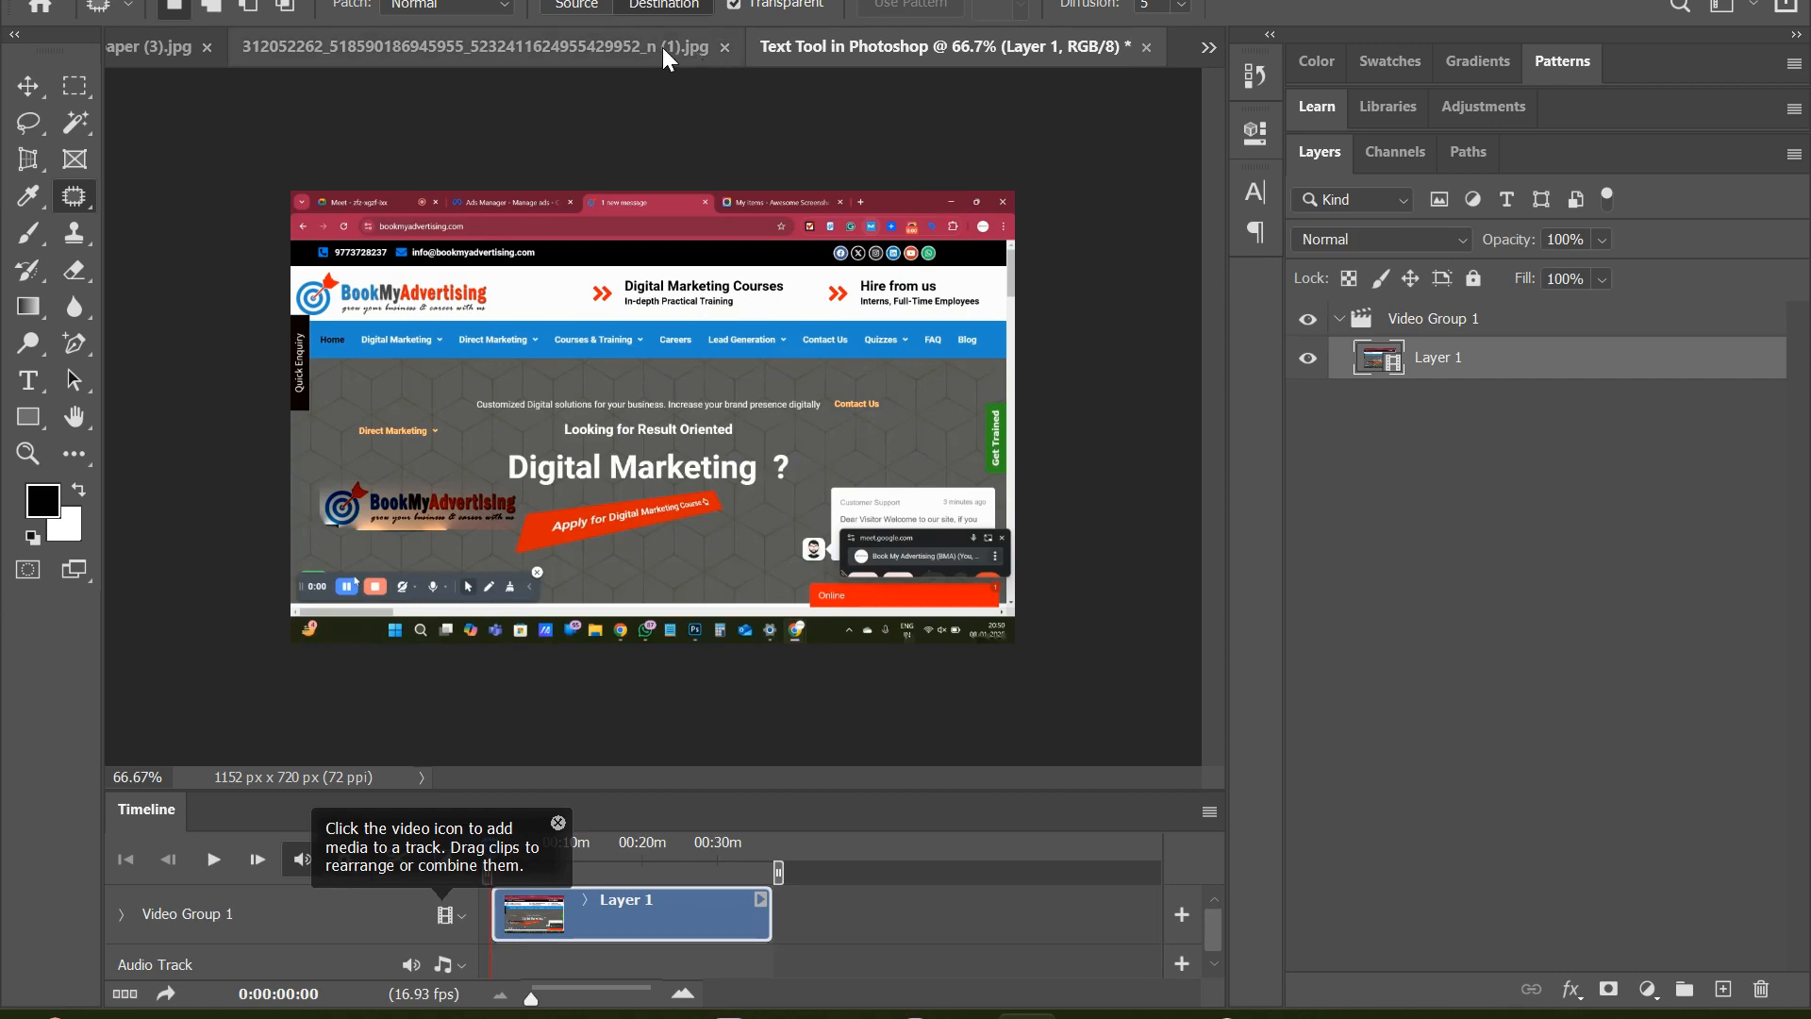
click(1145, 46)
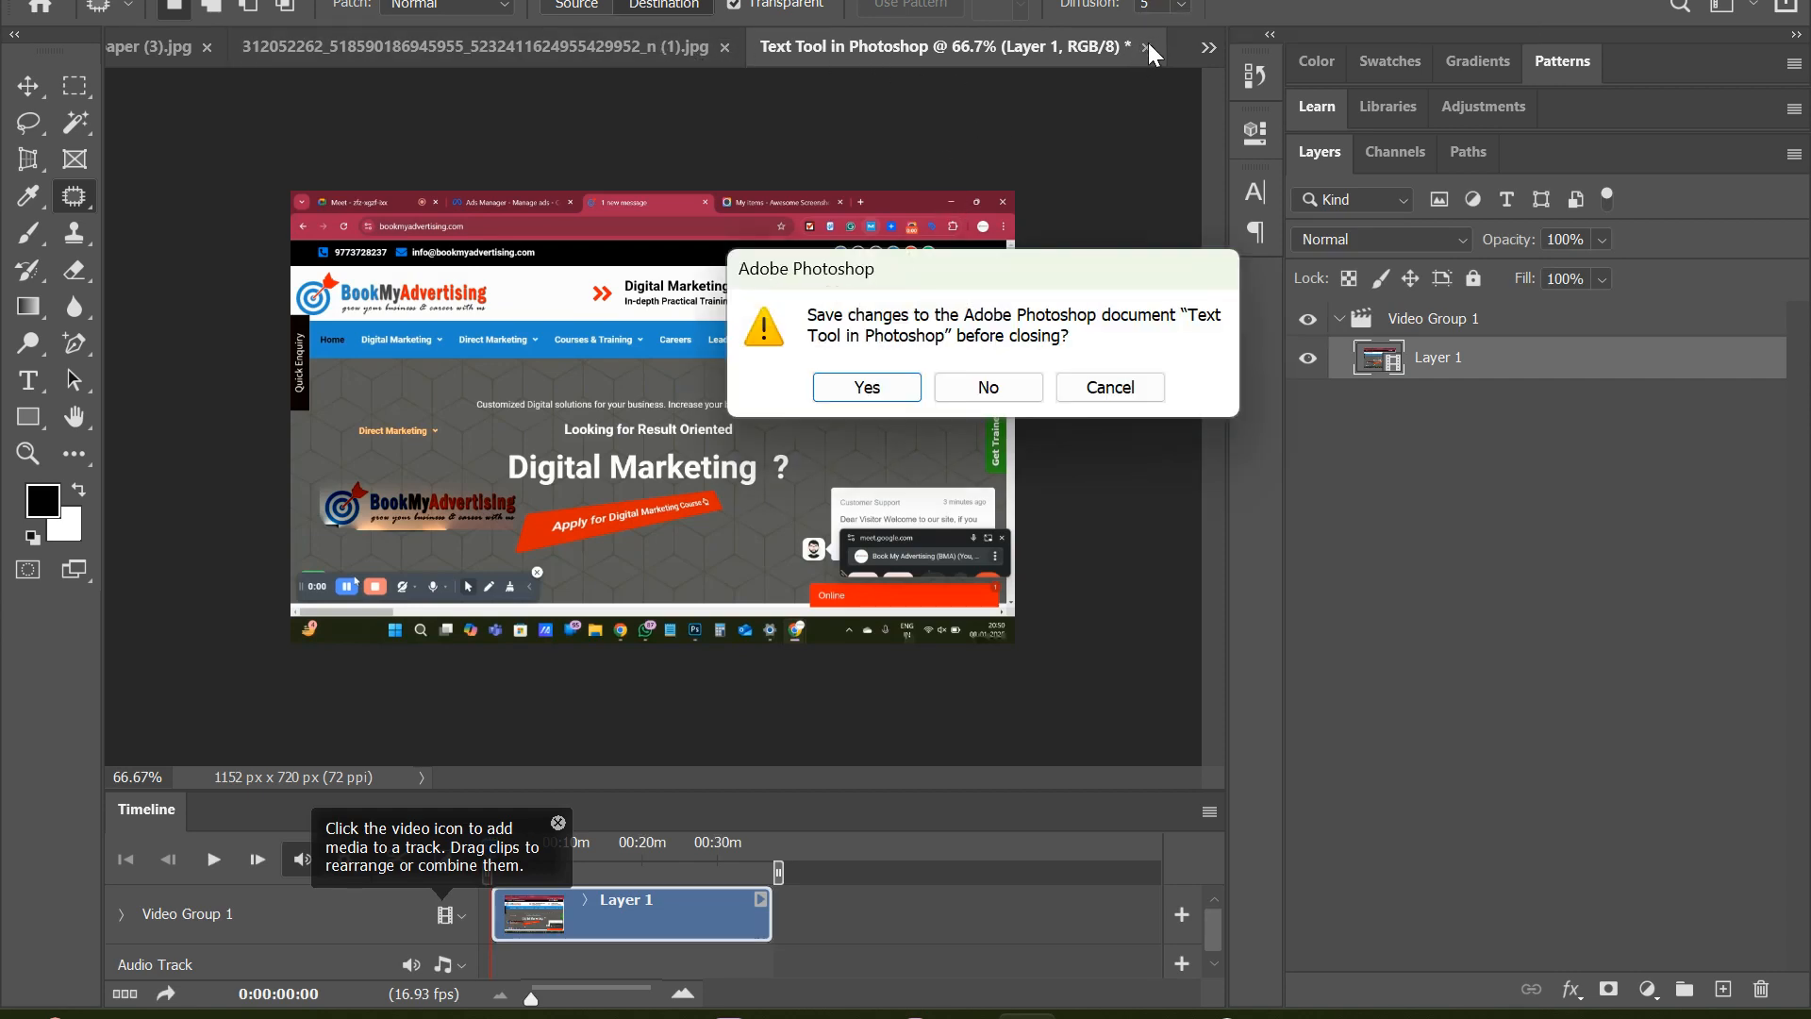
click(984, 388)
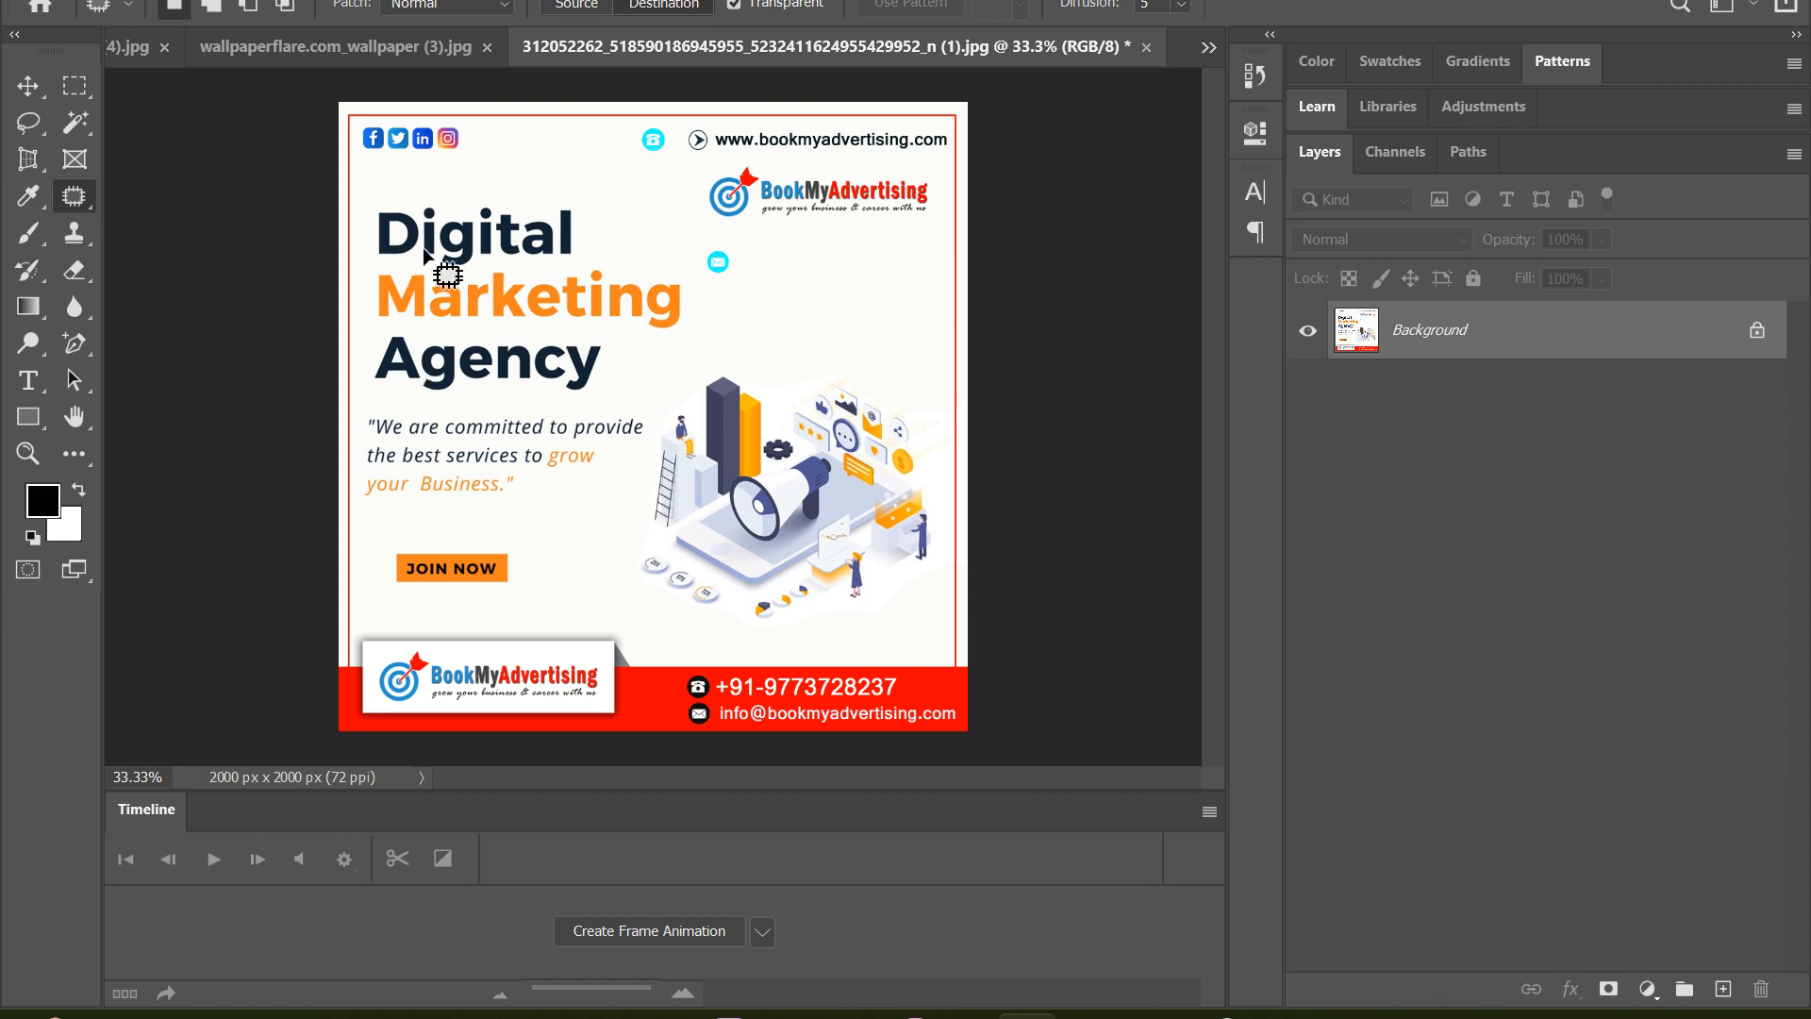
Outline the poster's Digital heading, copy it over the contact details on the red band, undo the copy, and deselect
mouse_move(378, 189)
mouse_down()
mouse_move(370, 252)
mouse_move(496, 272)
mouse_move(579, 253)
mouse_move(599, 232)
mouse_move(596, 182)
mouse_up()
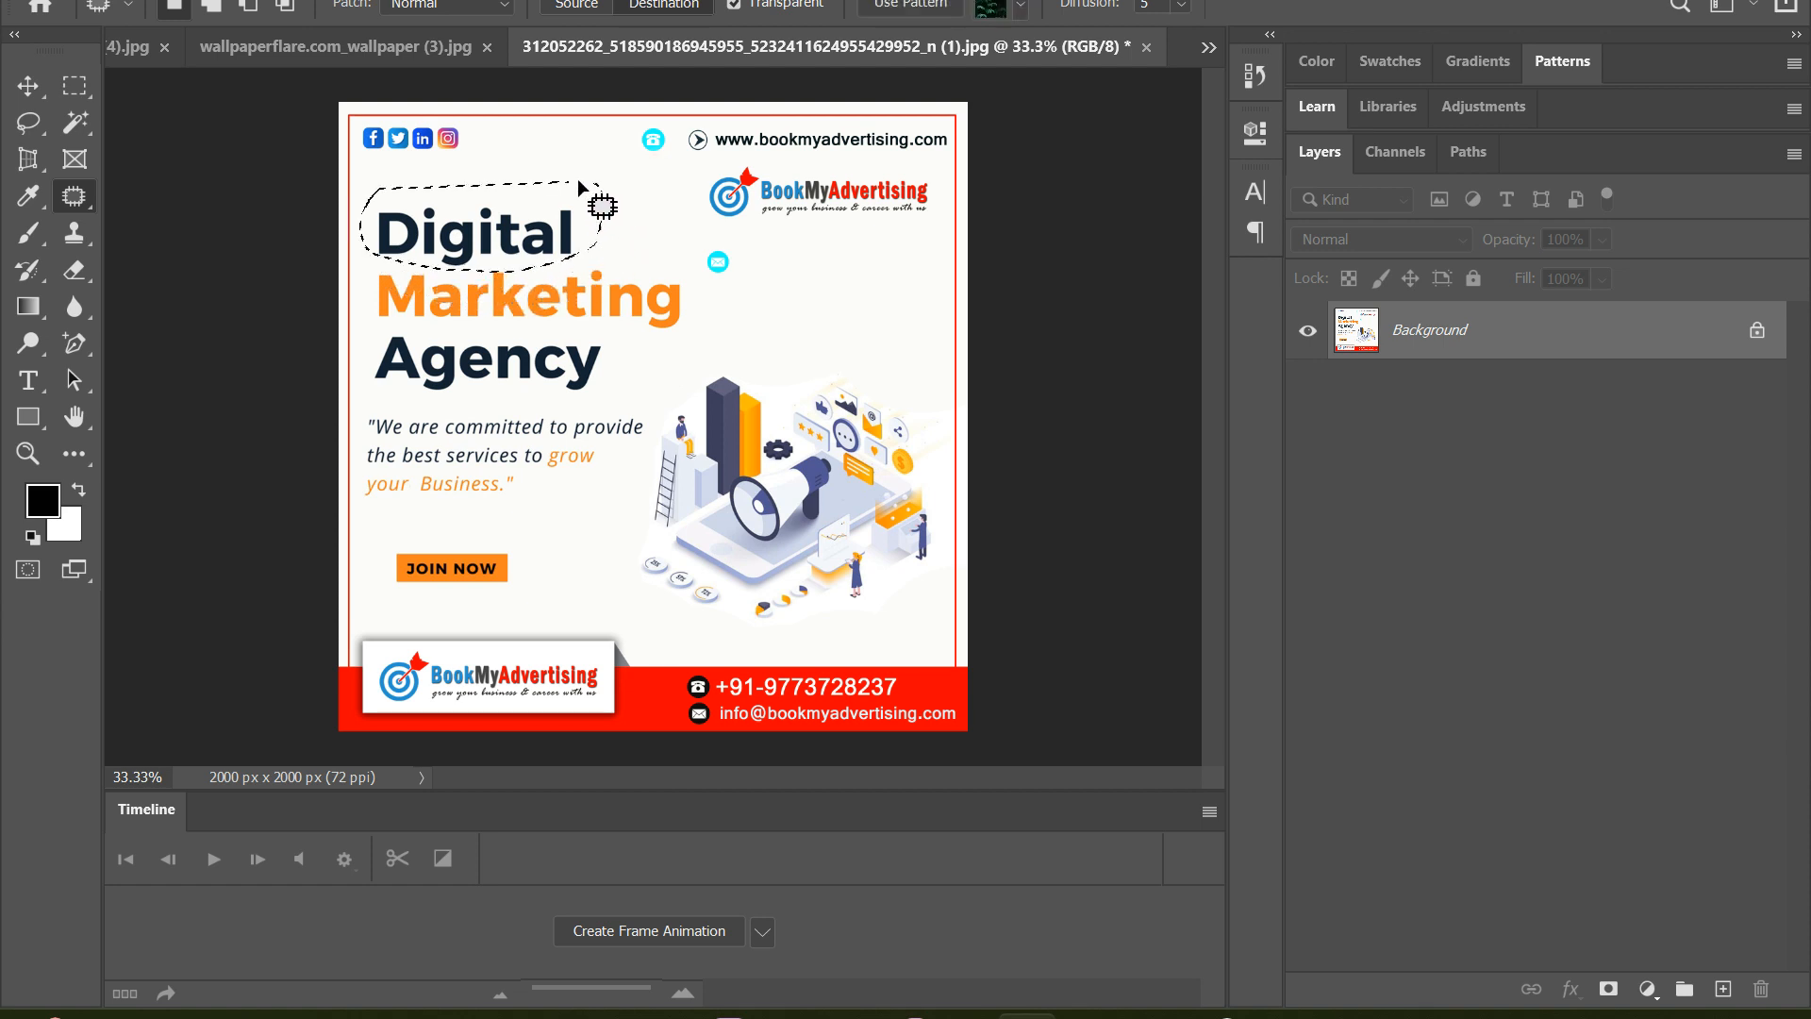
click(734, 4)
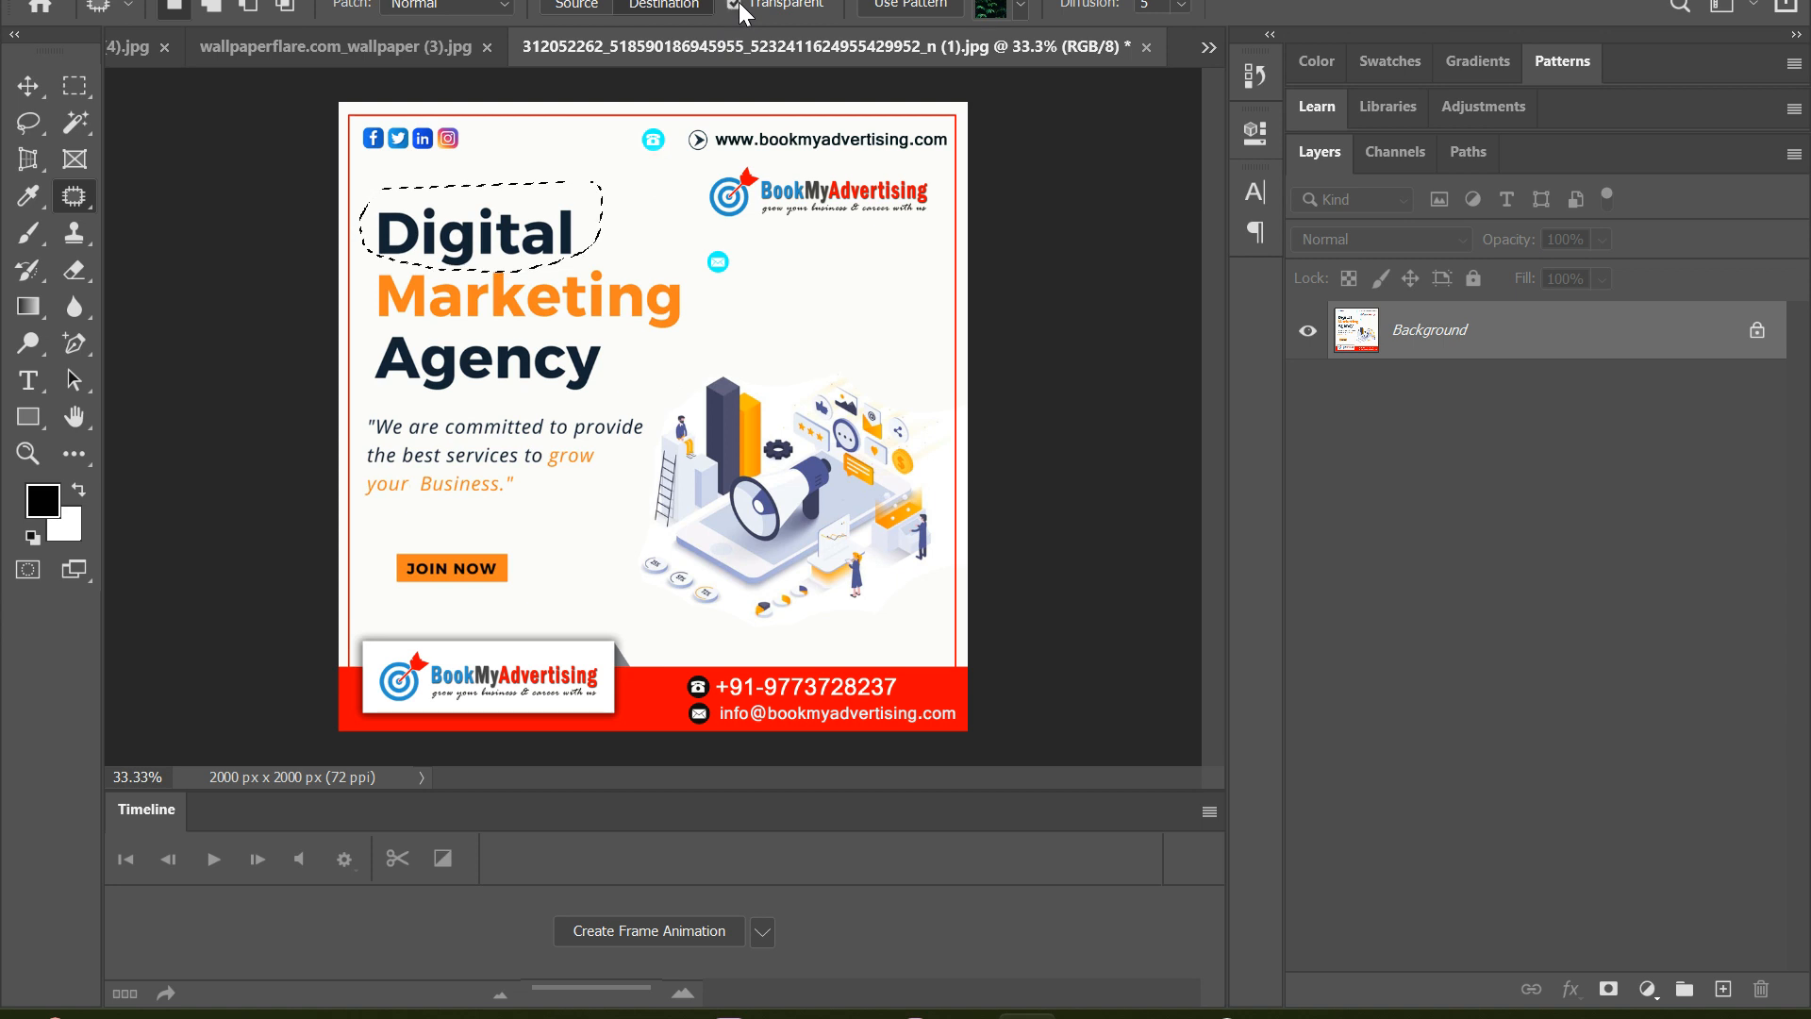
drag(545, 234, 797, 701)
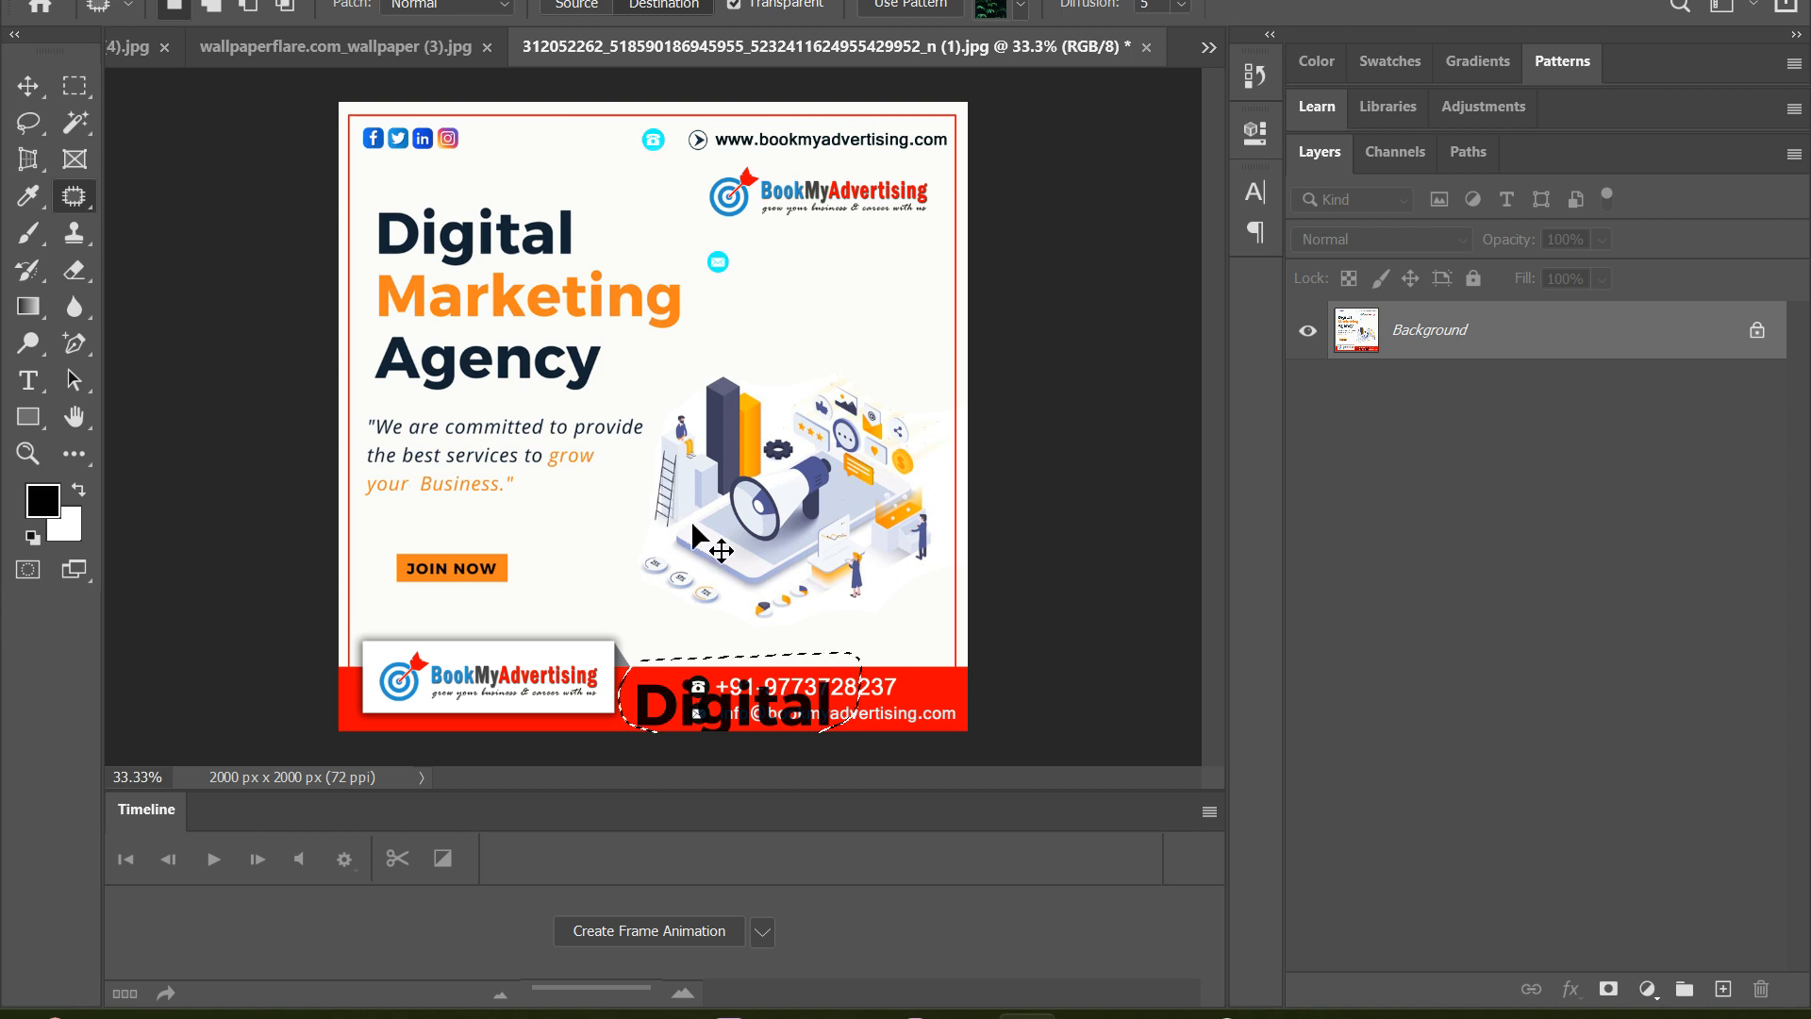
key(ctrl+z)
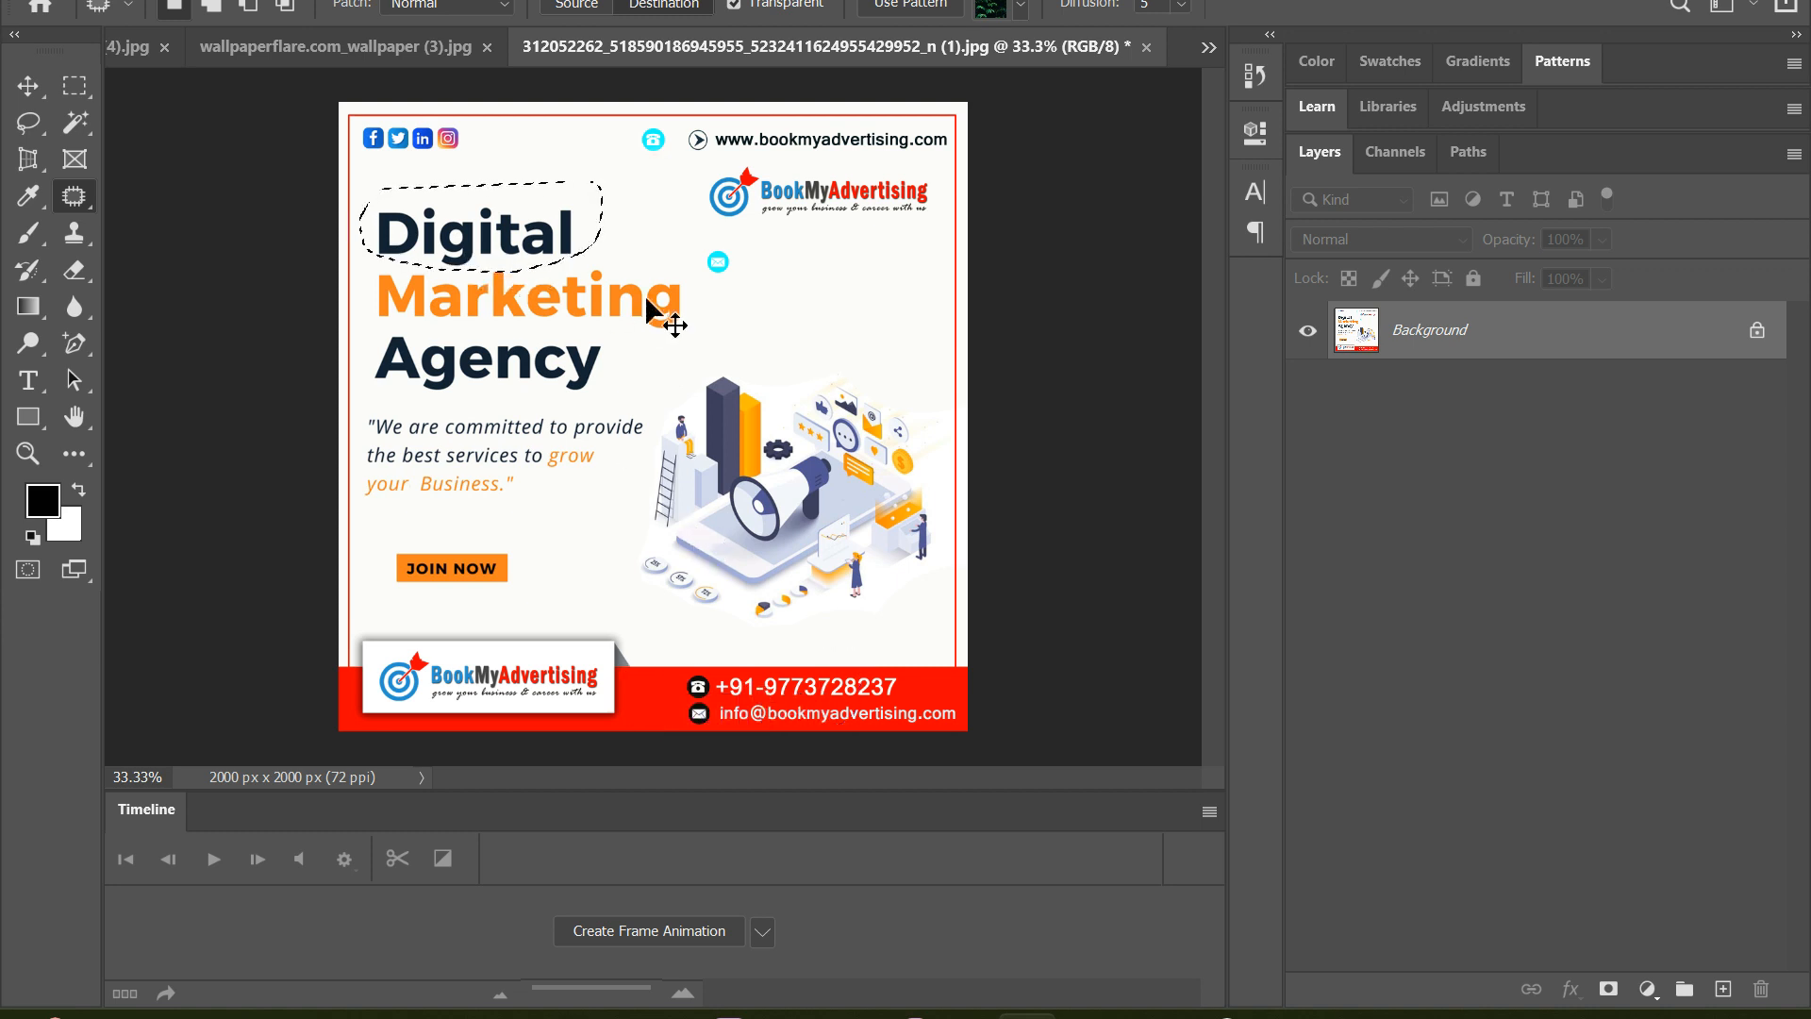
key(ctrl+d)
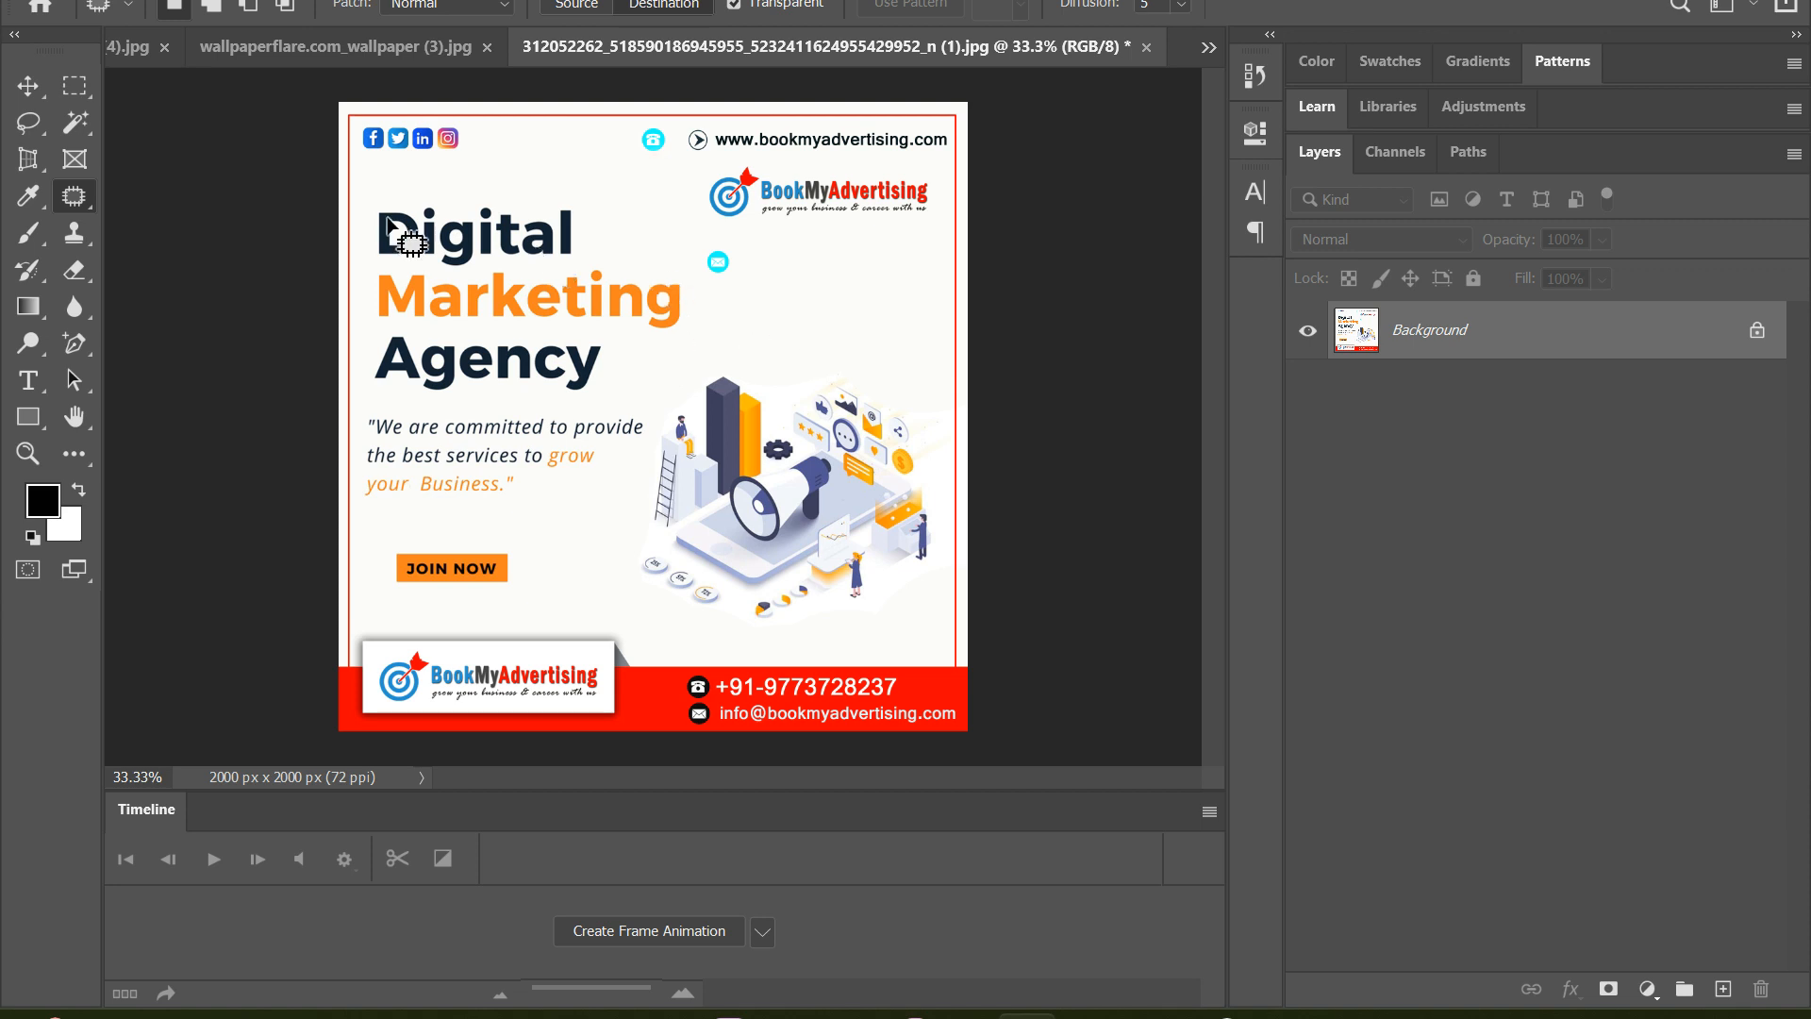
click(28, 88)
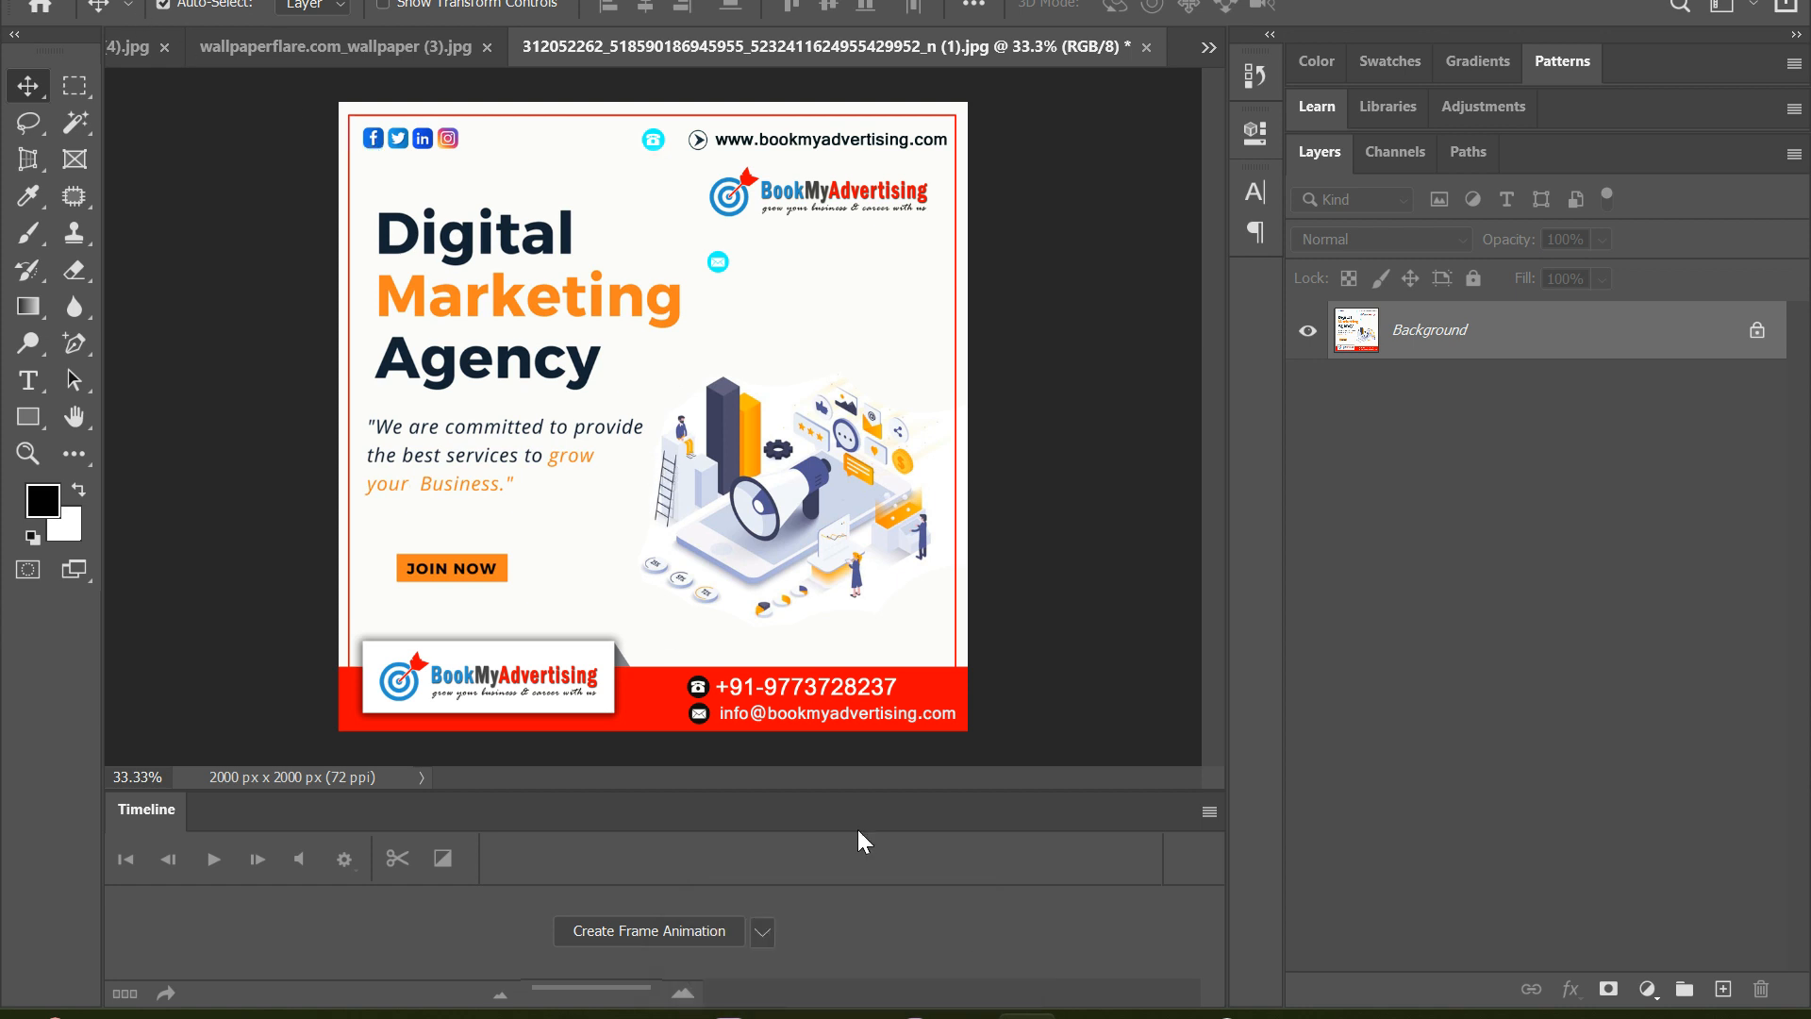
mouse_move(1214, 1016)
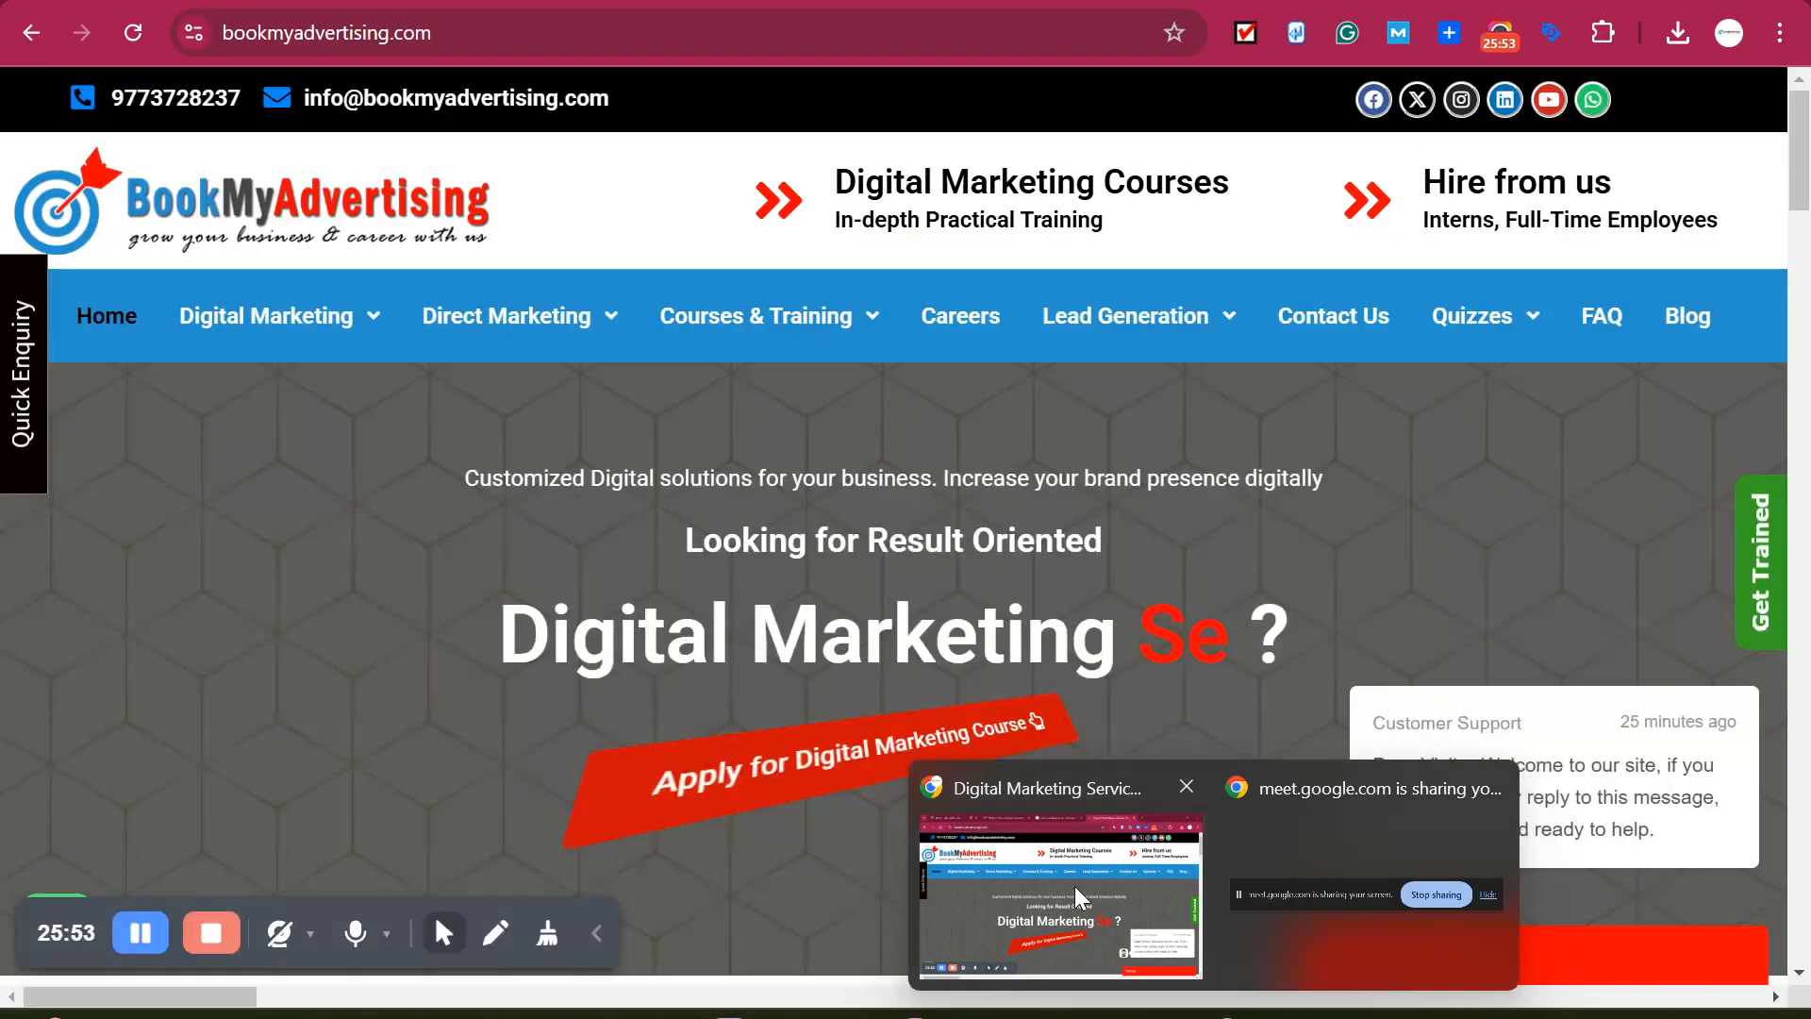
click(1062, 896)
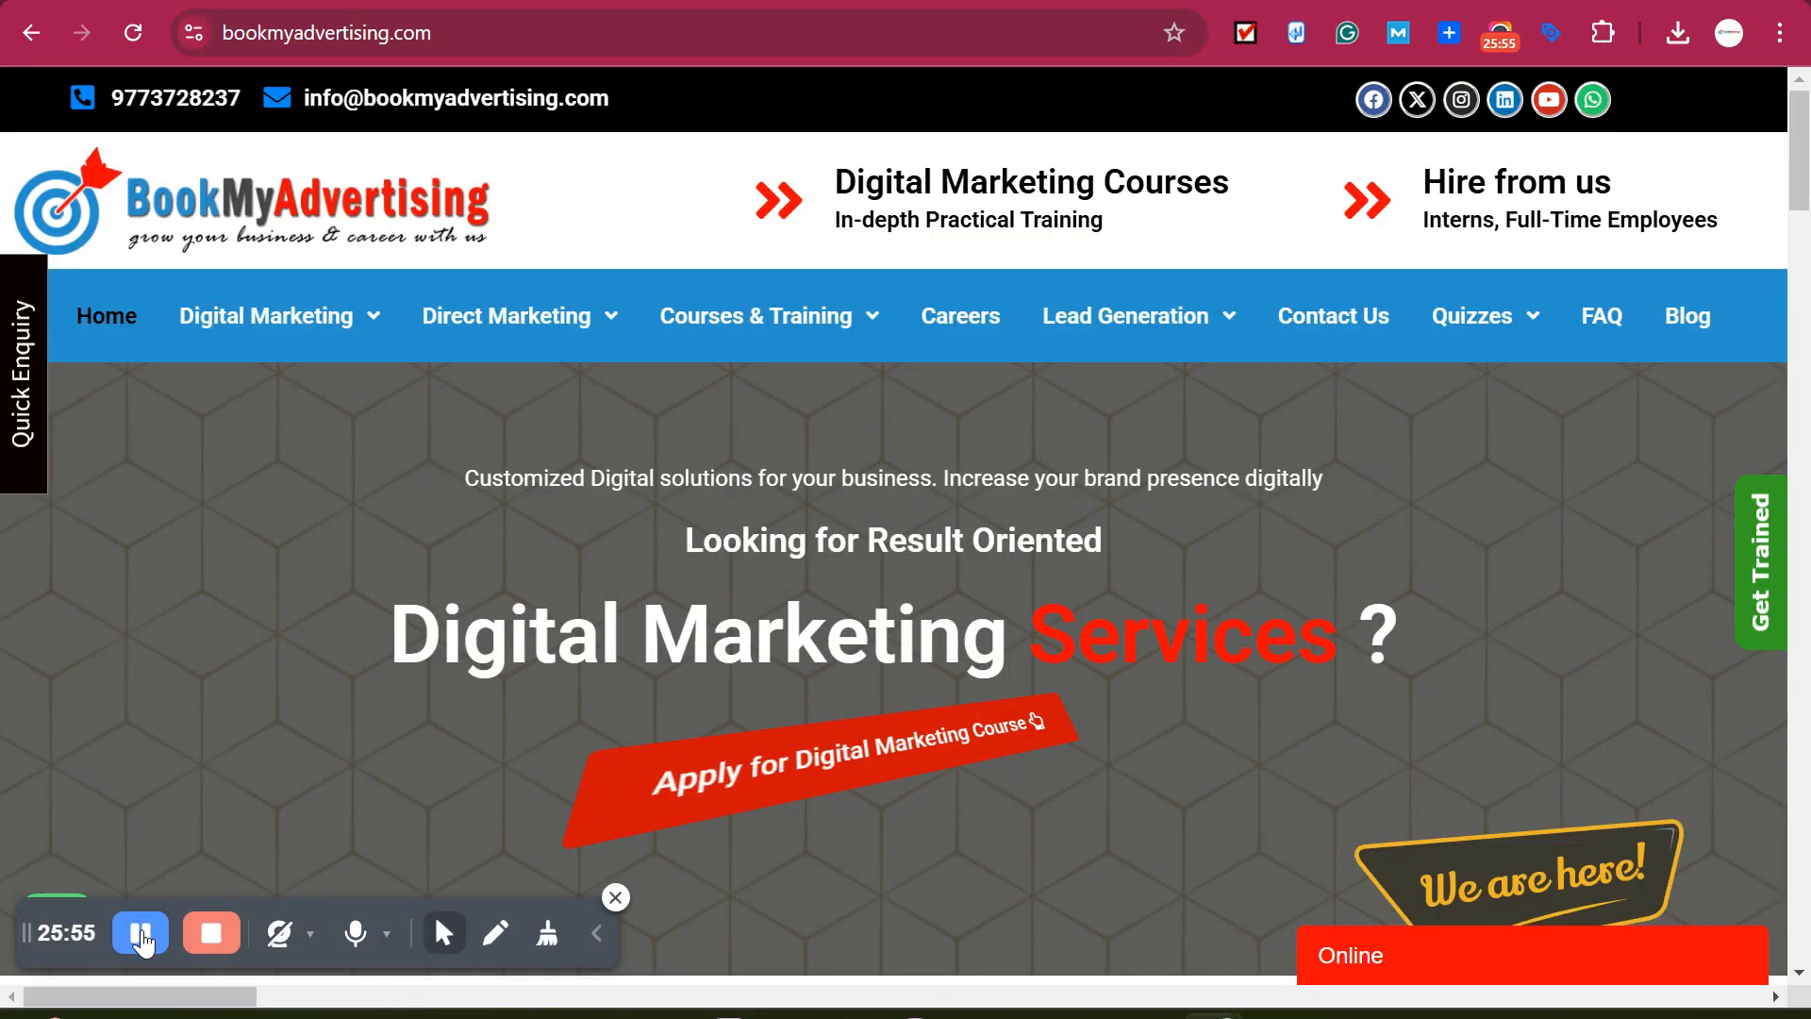
click(144, 941)
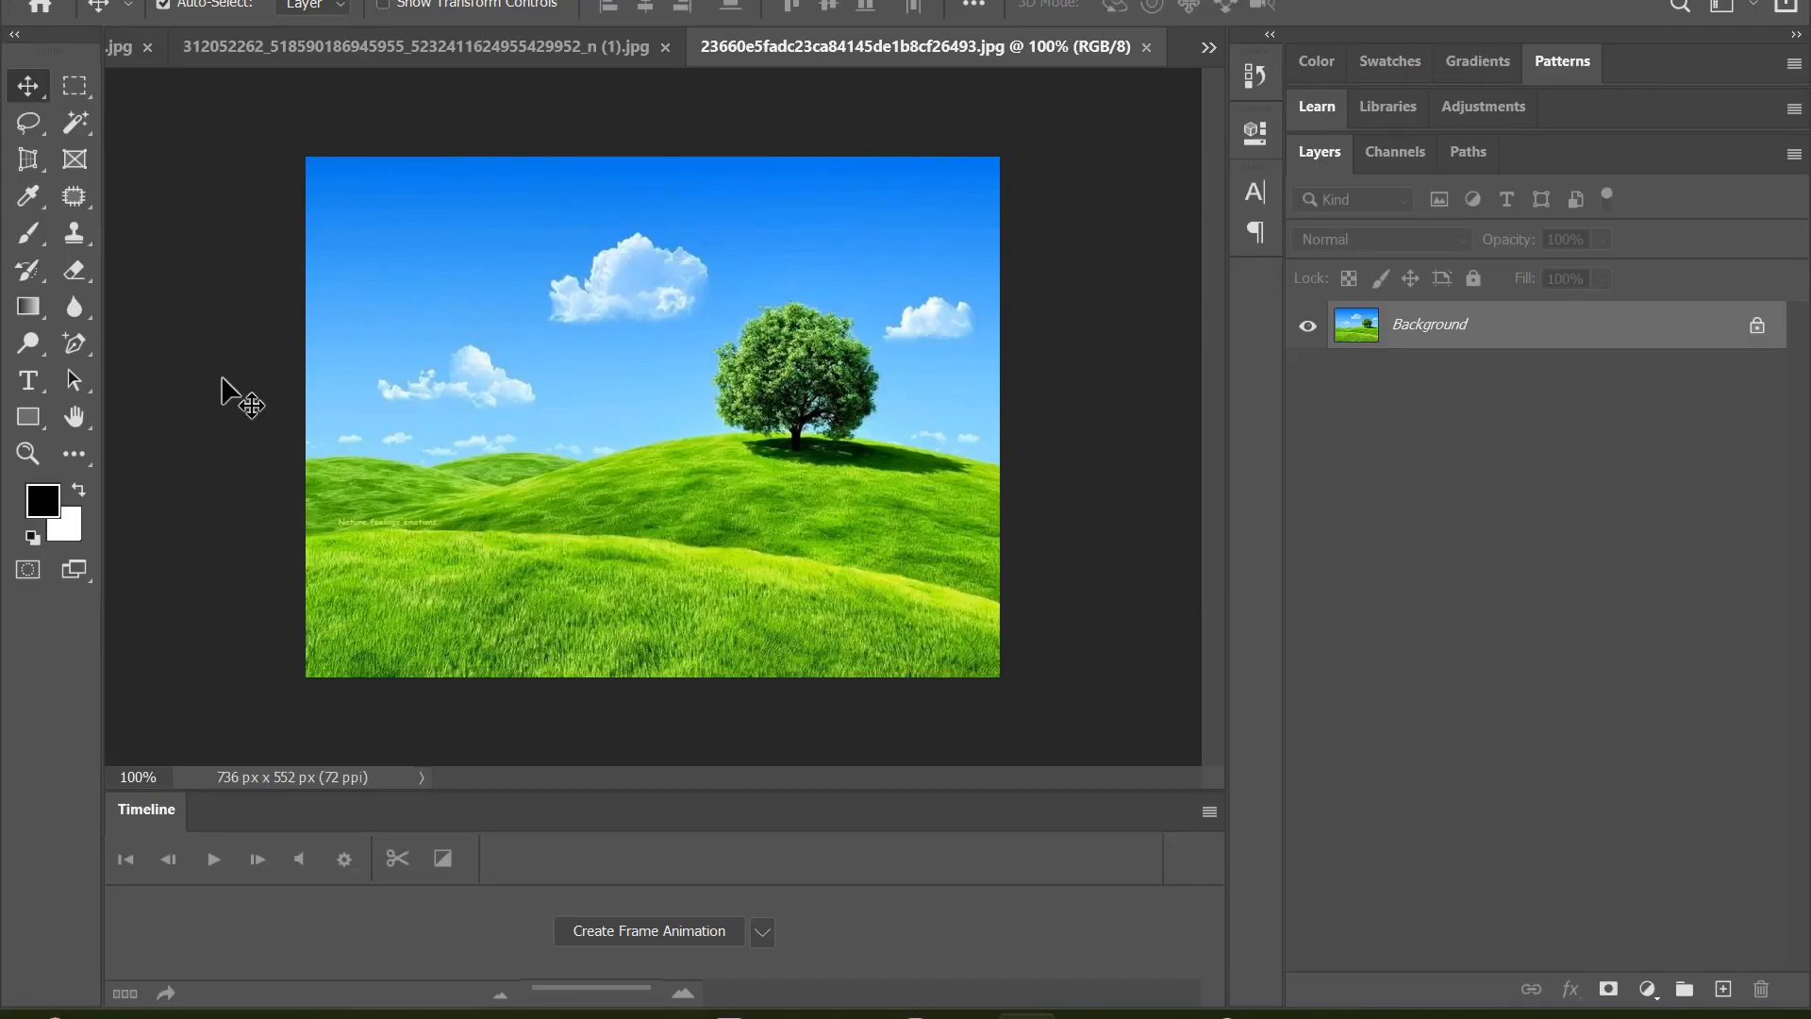
Outline the tree on the hill with the Patch tool and copy it onto the low hills at the image's left side
click(76, 197)
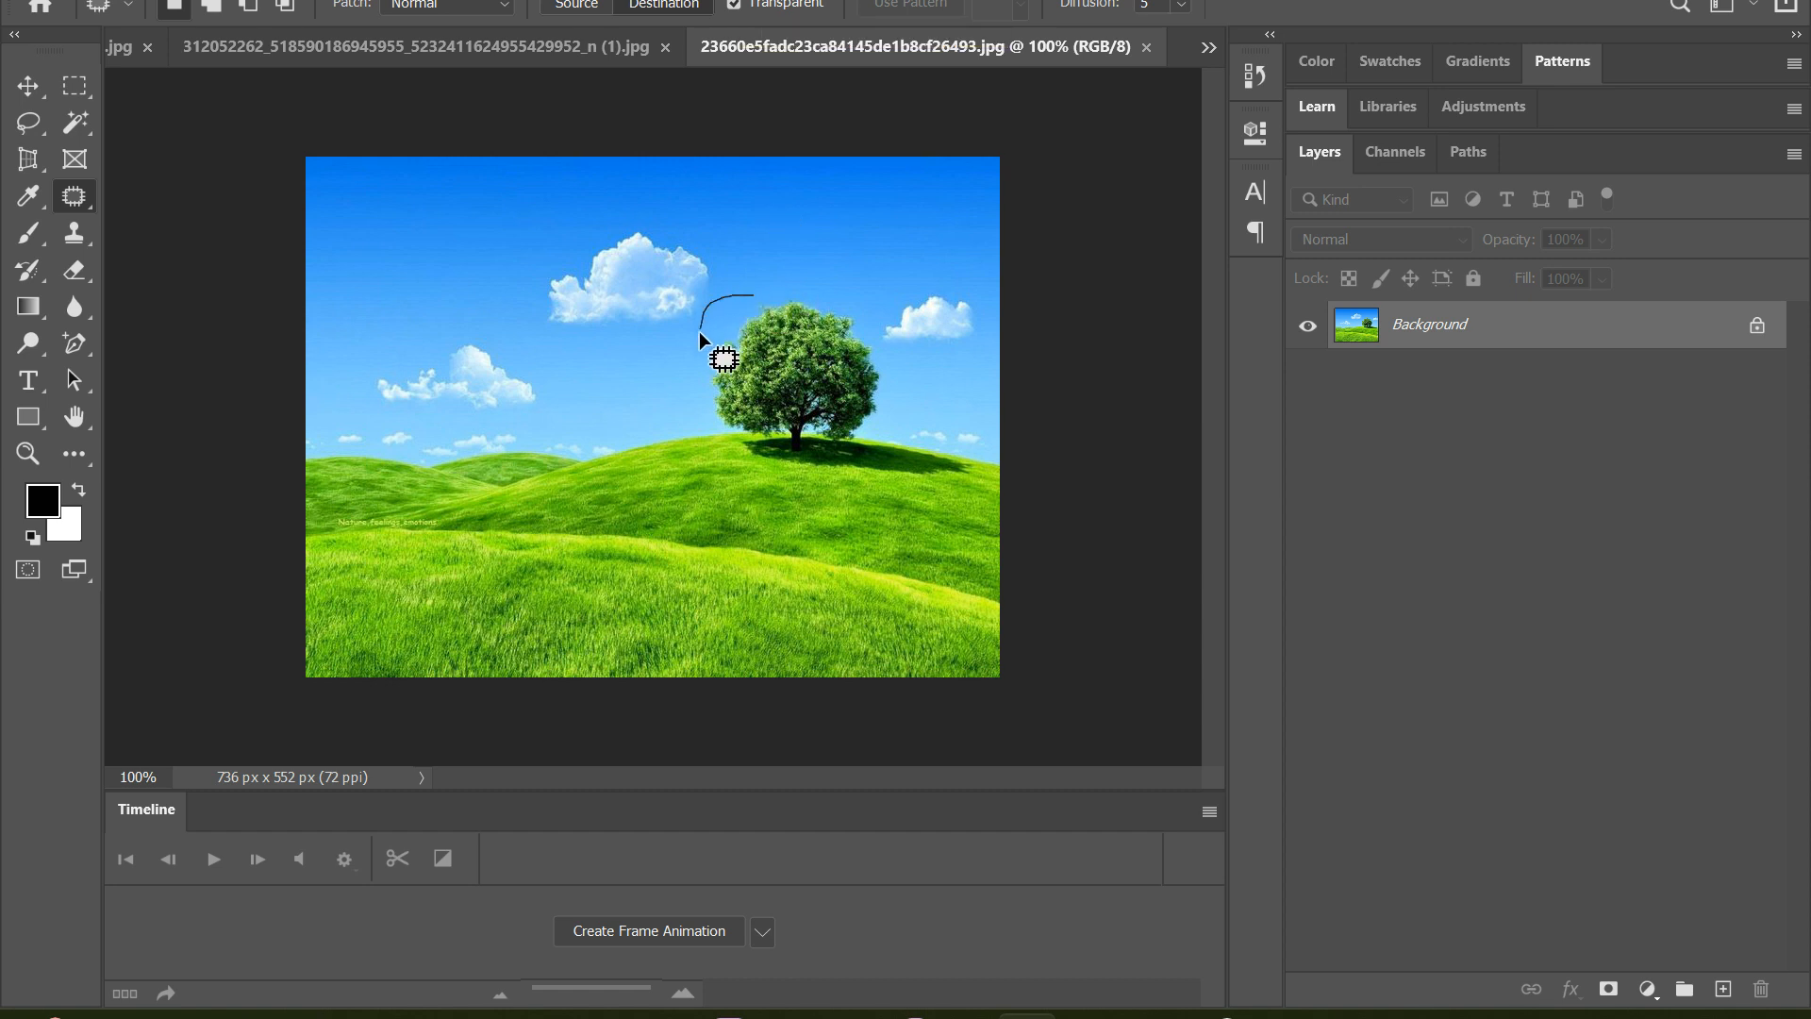
drag(699, 332, 693, 398)
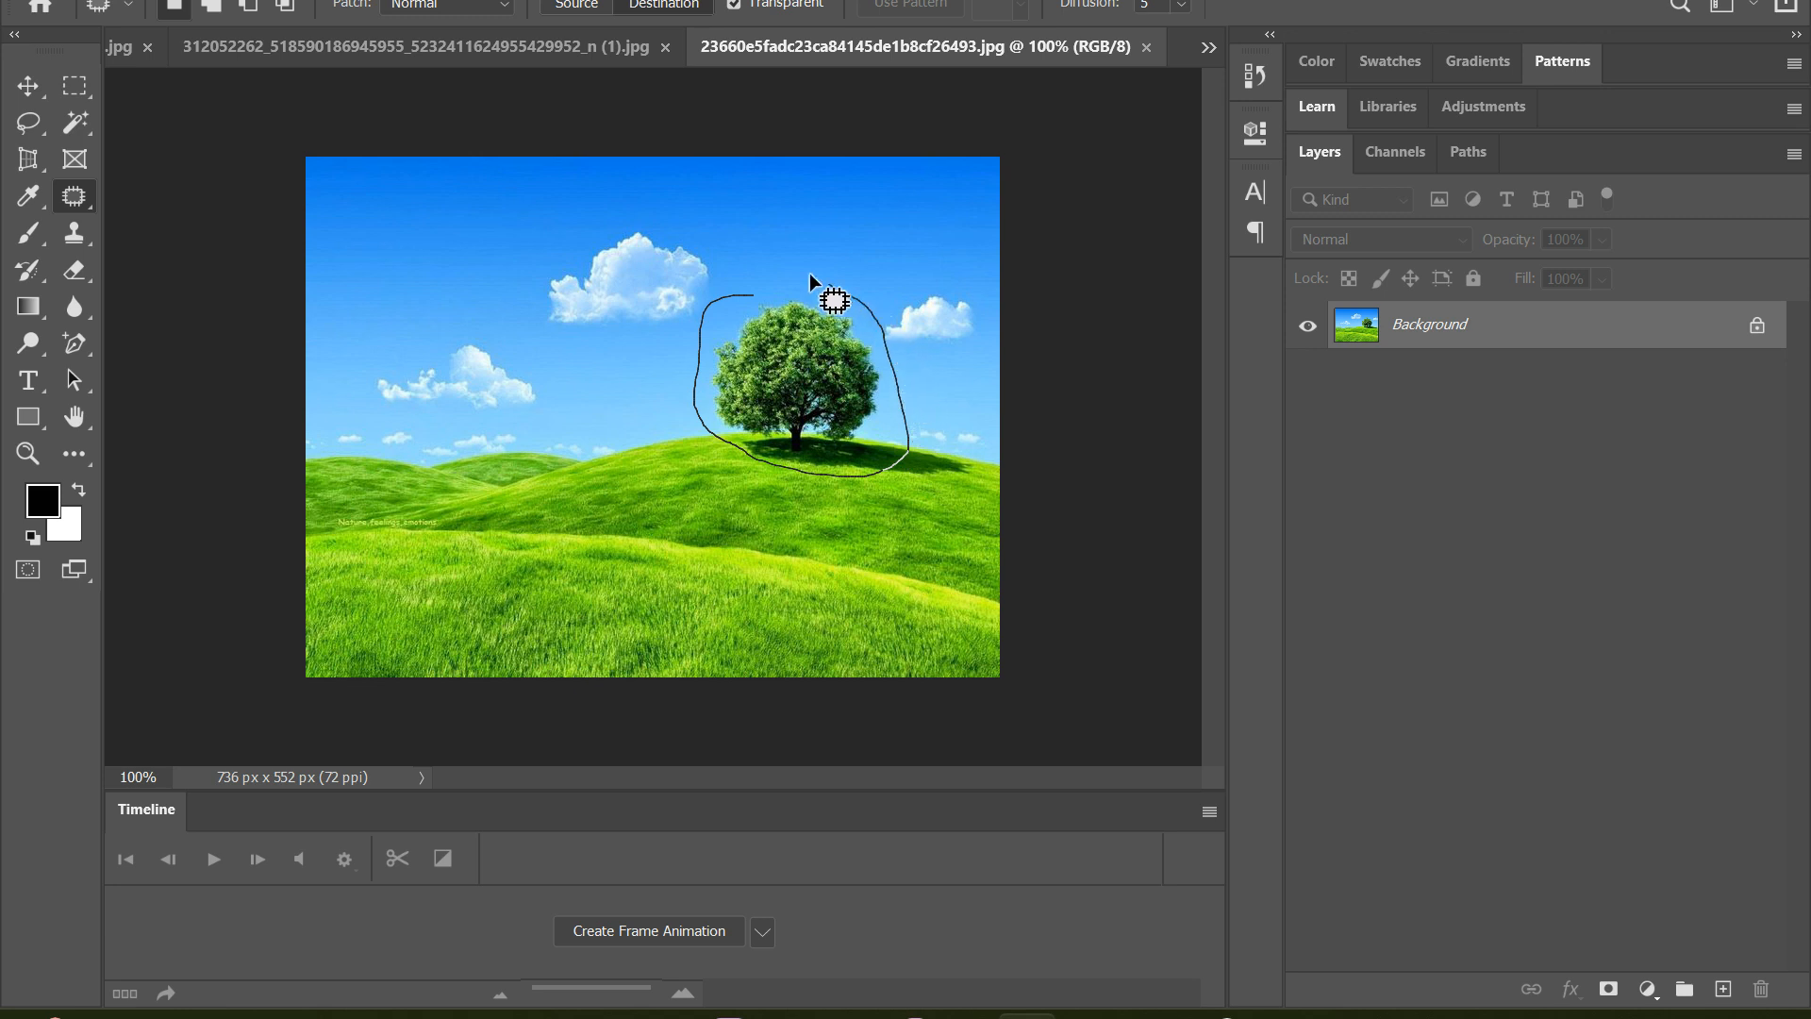
drag(834, 300, 763, 284)
drag(783, 349, 421, 409)
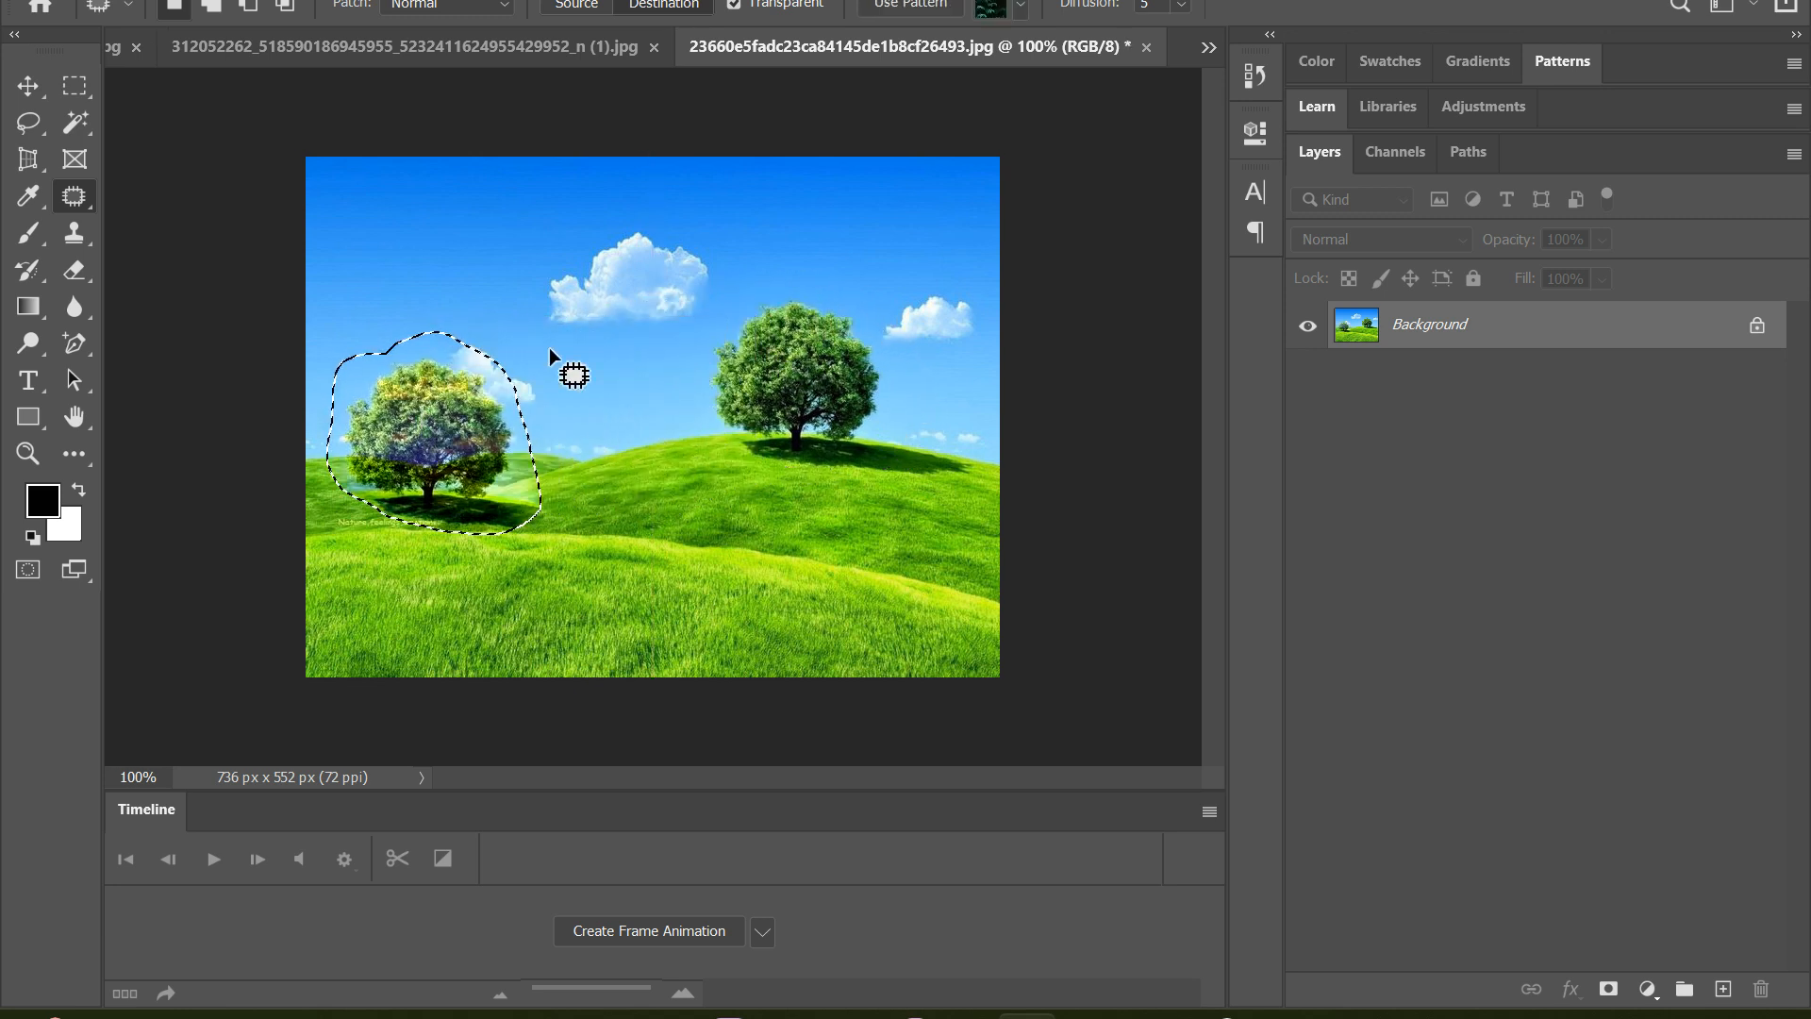
Deselect the first tree copy, outline the original tree again, copy it onto the foreground grass, and deselect
key(ctrl+d)
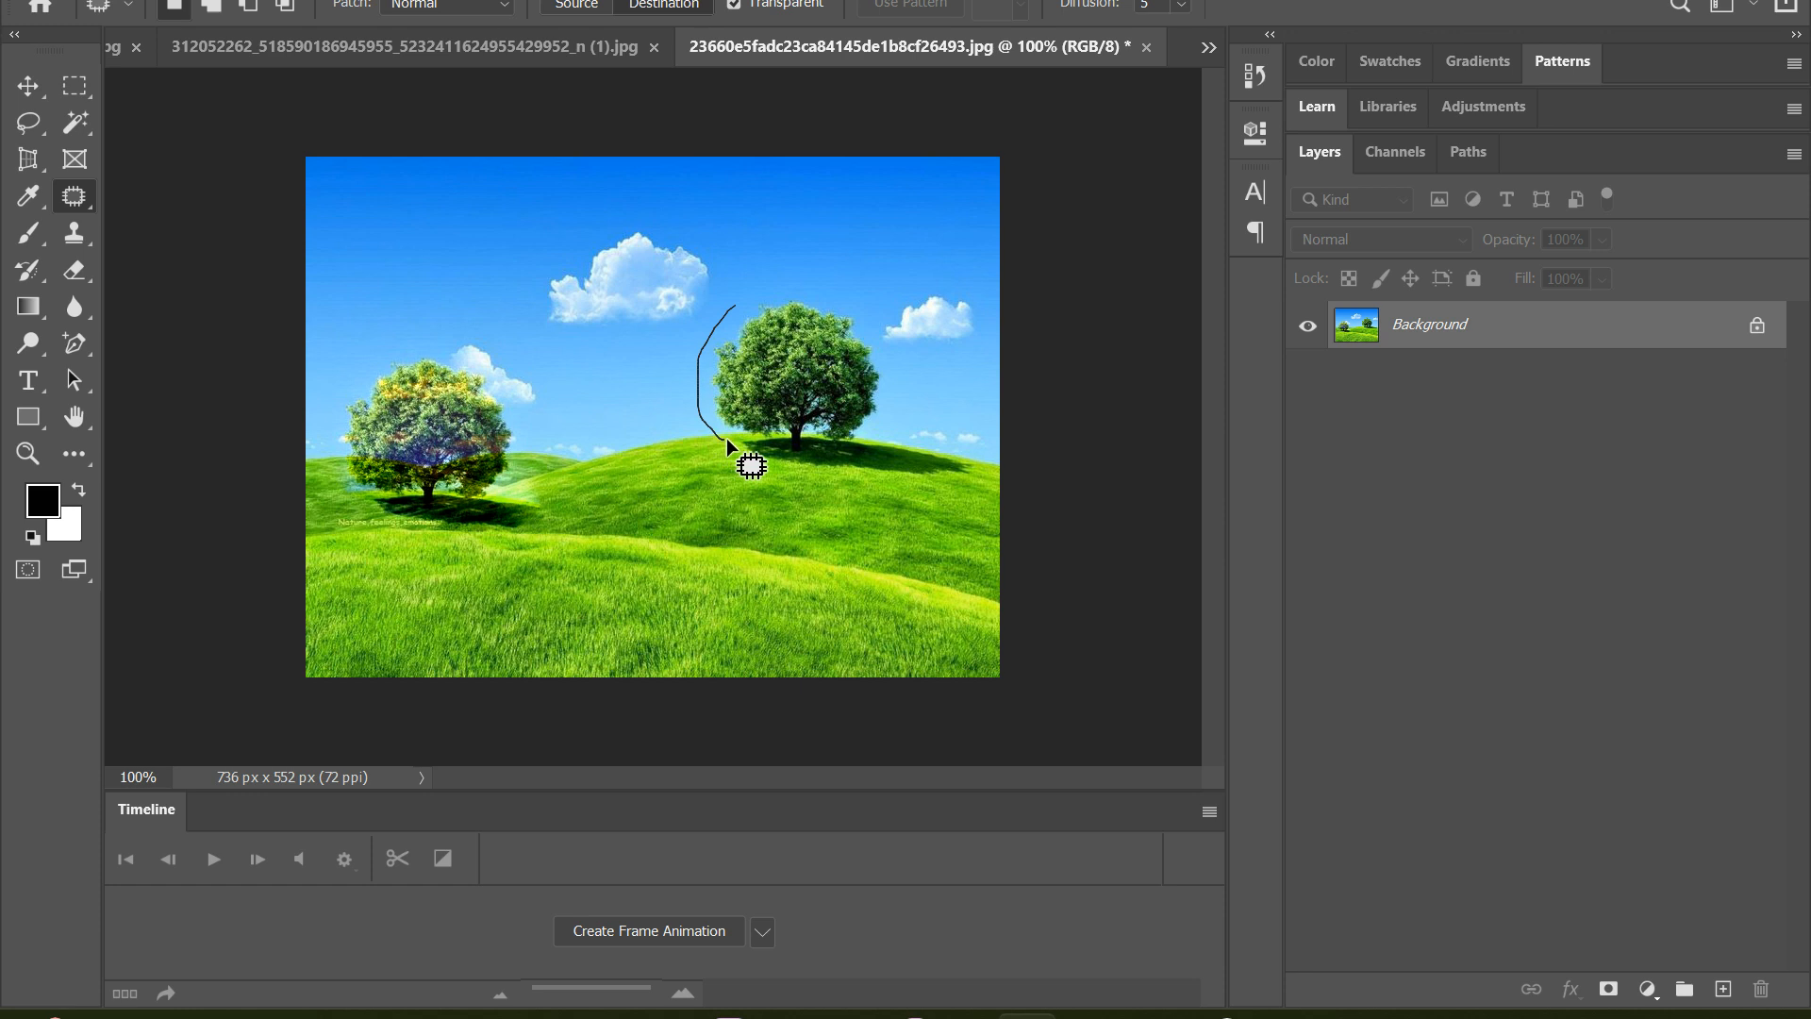
drag(760, 436, 836, 445)
mouse_move(872, 319)
mouse_down()
mouse_move(734, 303)
mouse_move(690, 420)
mouse_move(600, 517)
mouse_up()
key(ctrl+d)
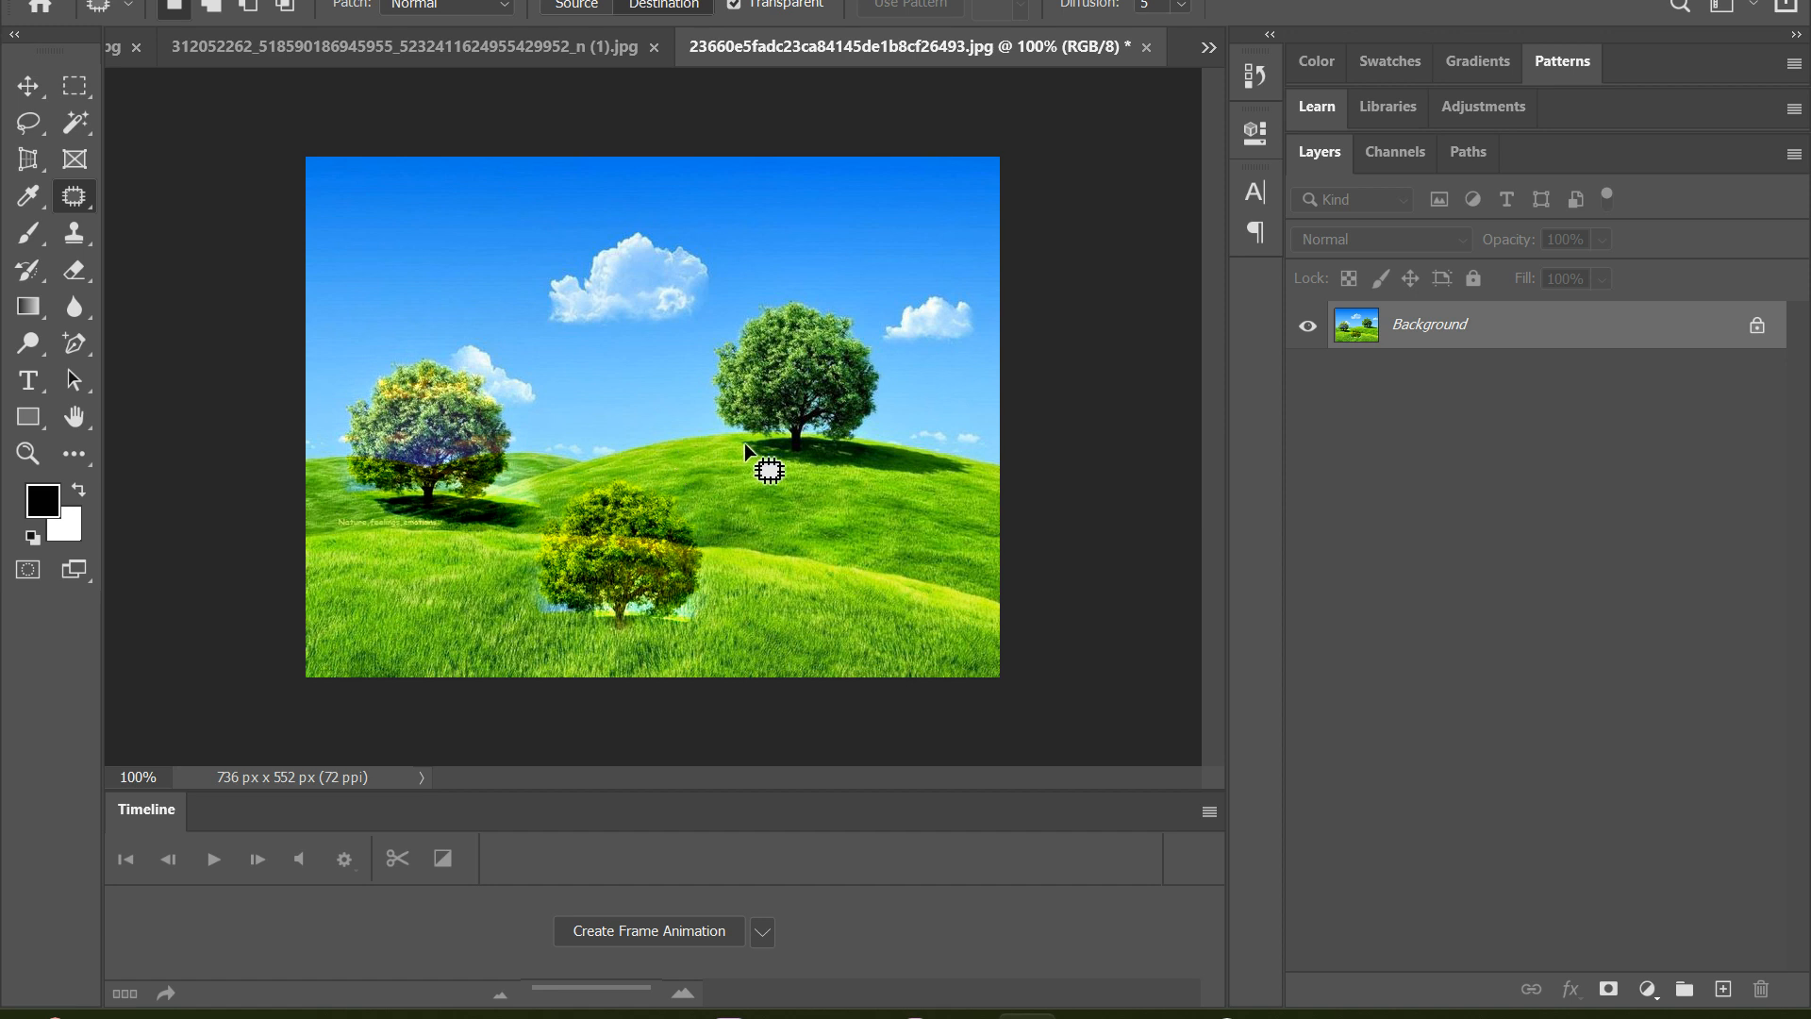
Undo both tree copies back to the first outline around the original tree
key(ctrl+shift+d)
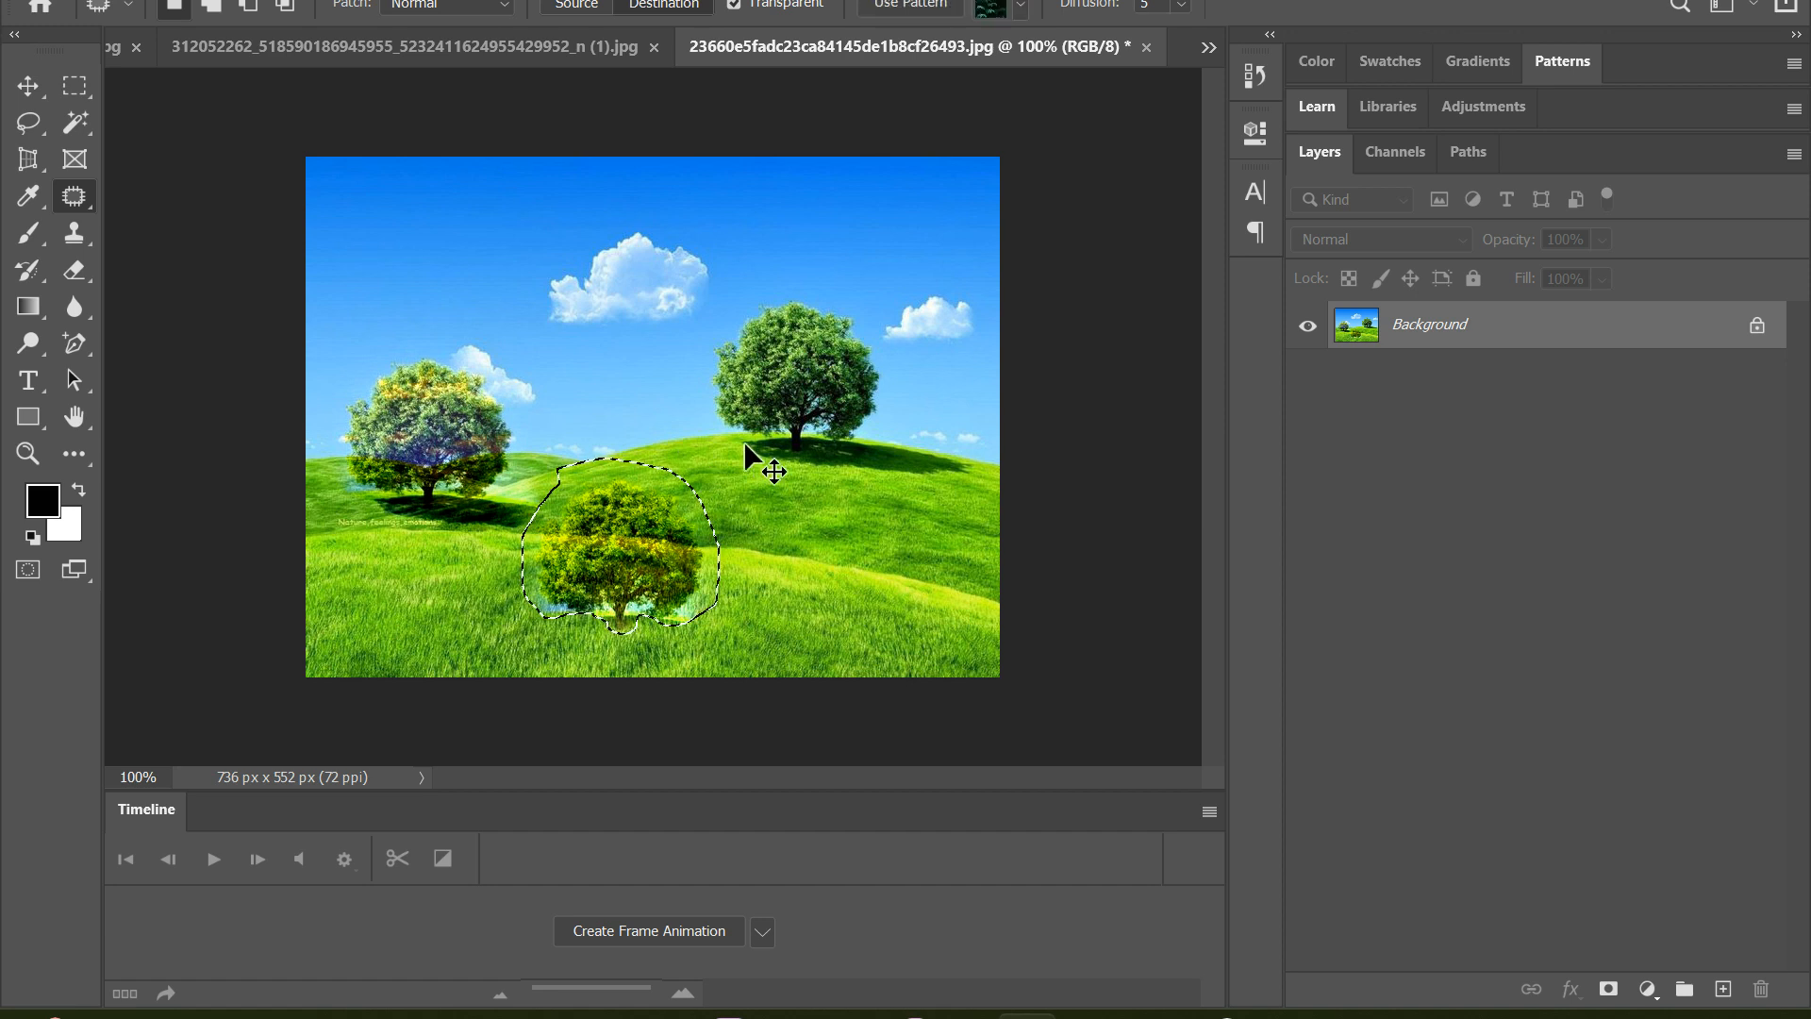
key(ctrl+z)
key(ctrl+z)
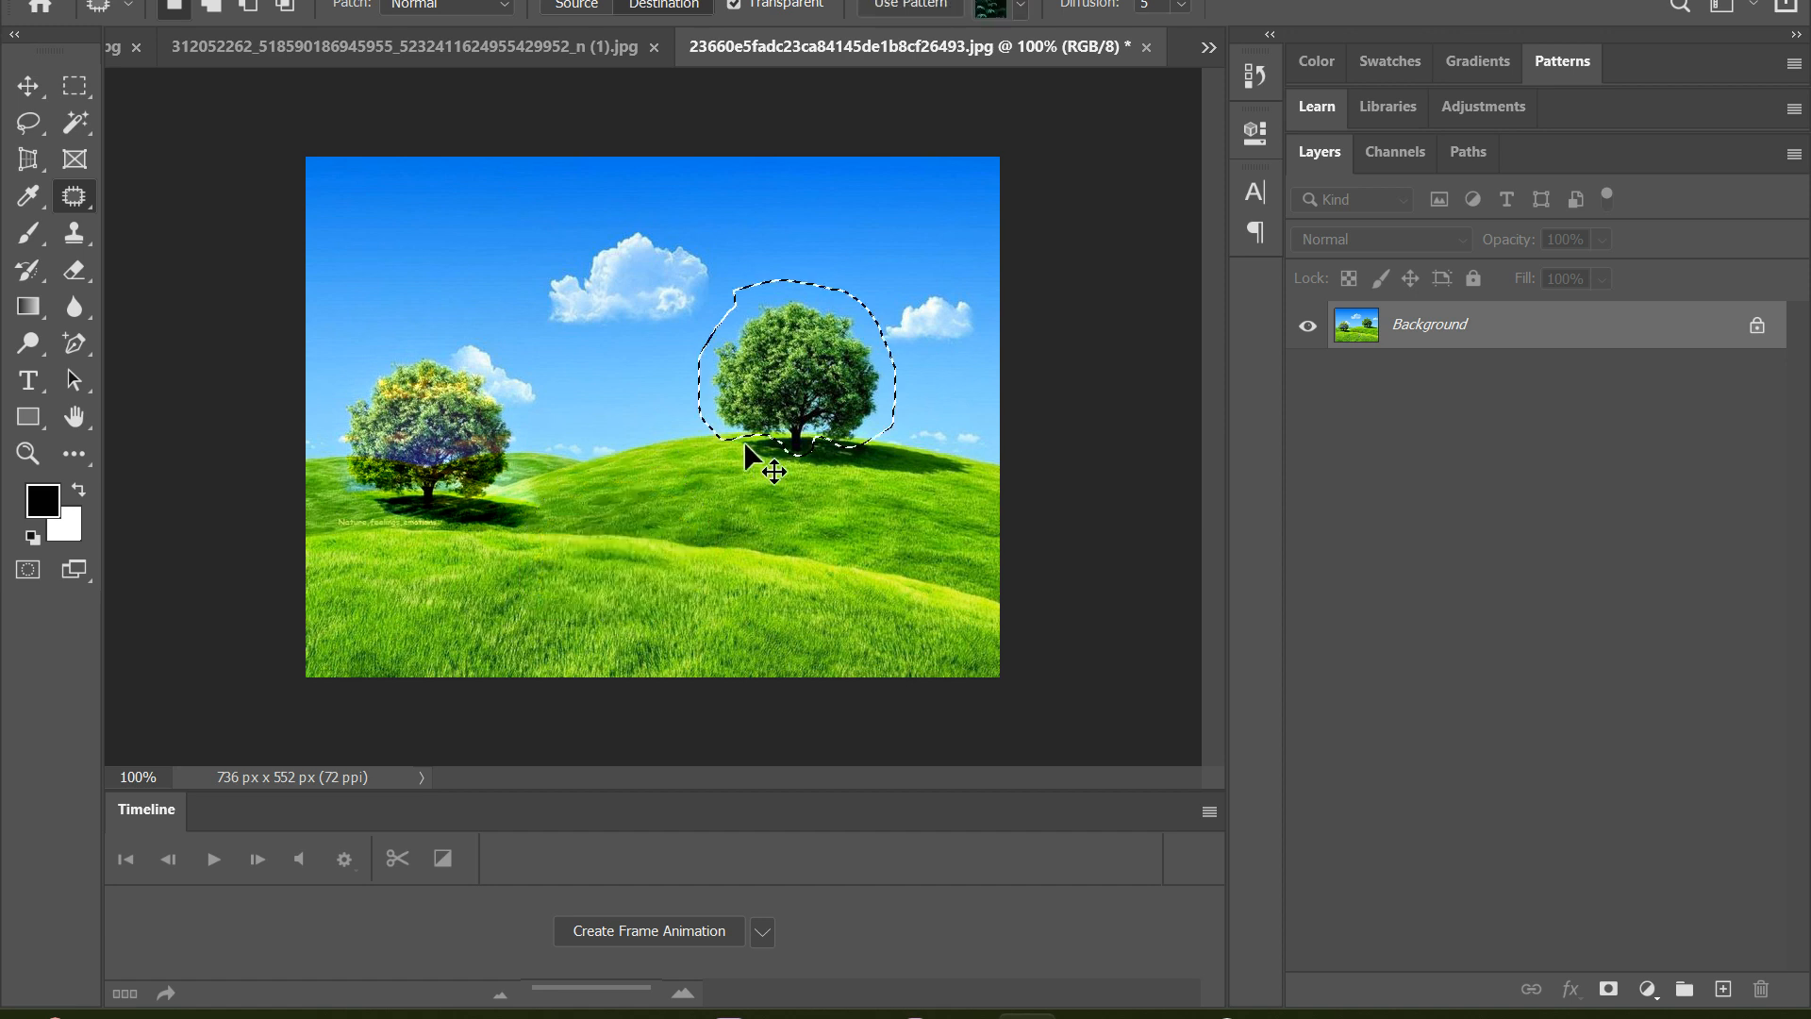
key(ctrl+z)
key(ctrl+z)
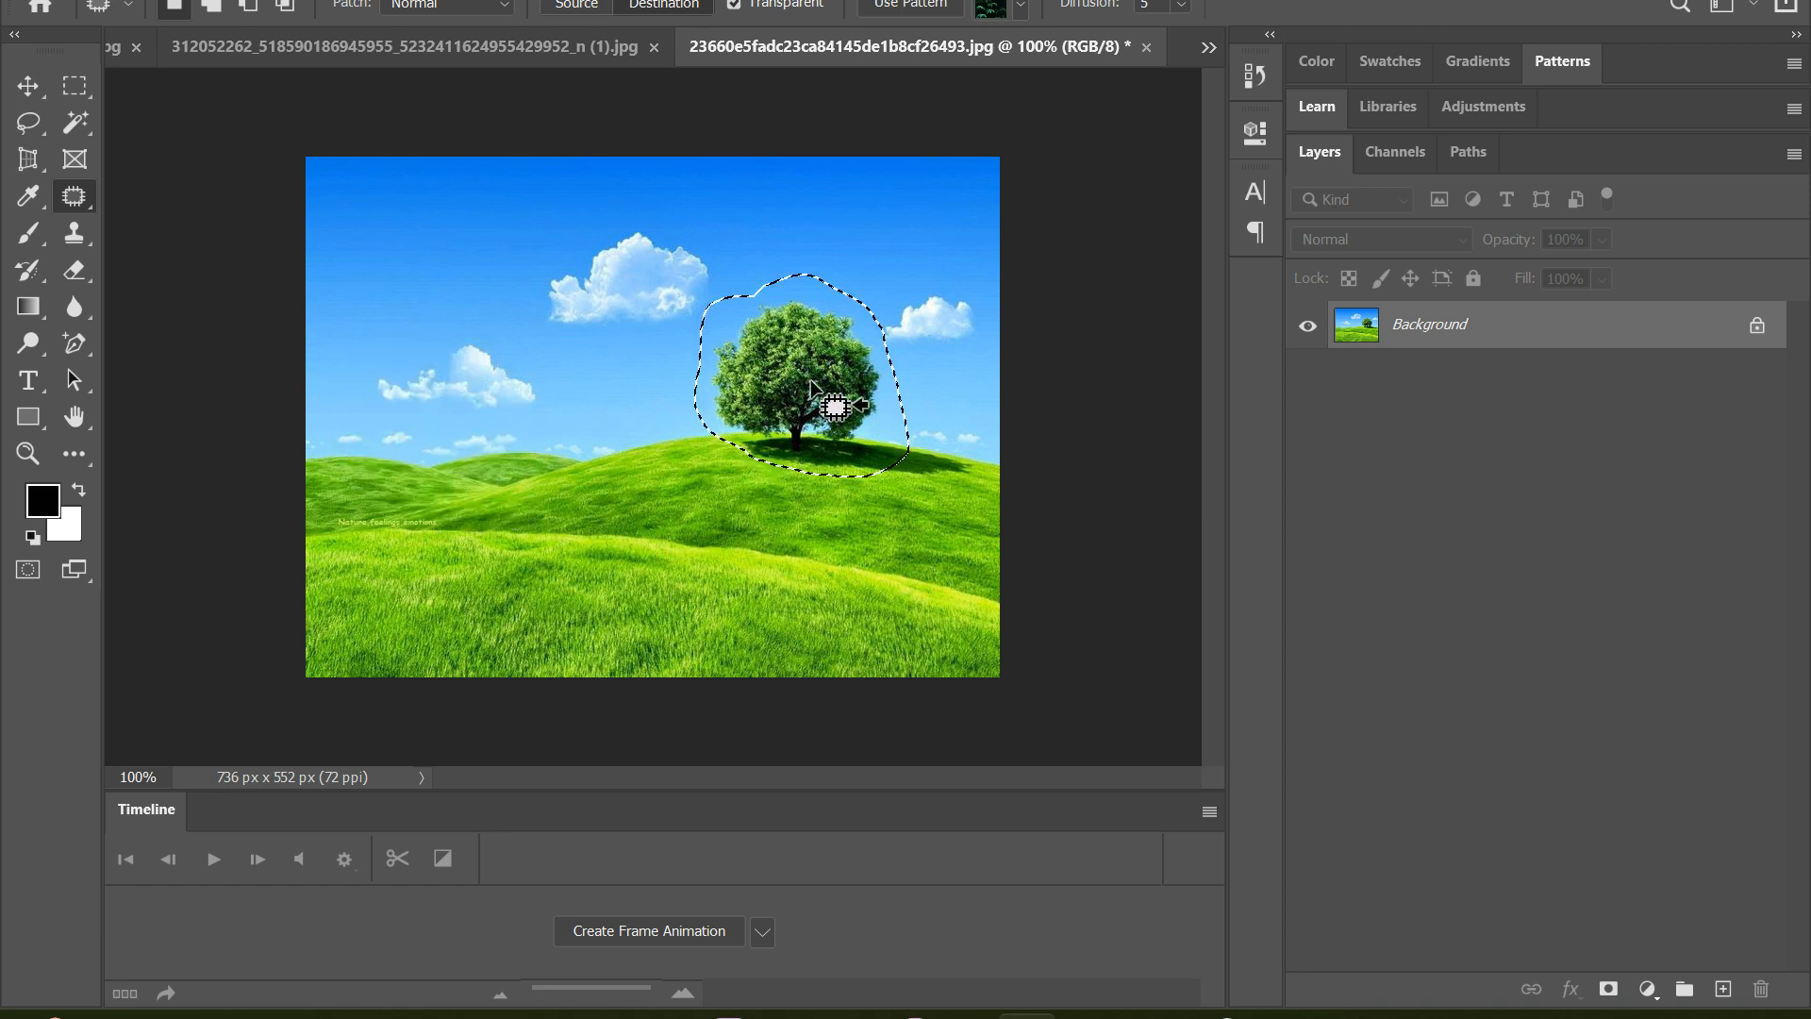
Copy the outlined tree onto the low hills at the image's left side, deselect, and undo the copy
drag(797, 392, 463, 422)
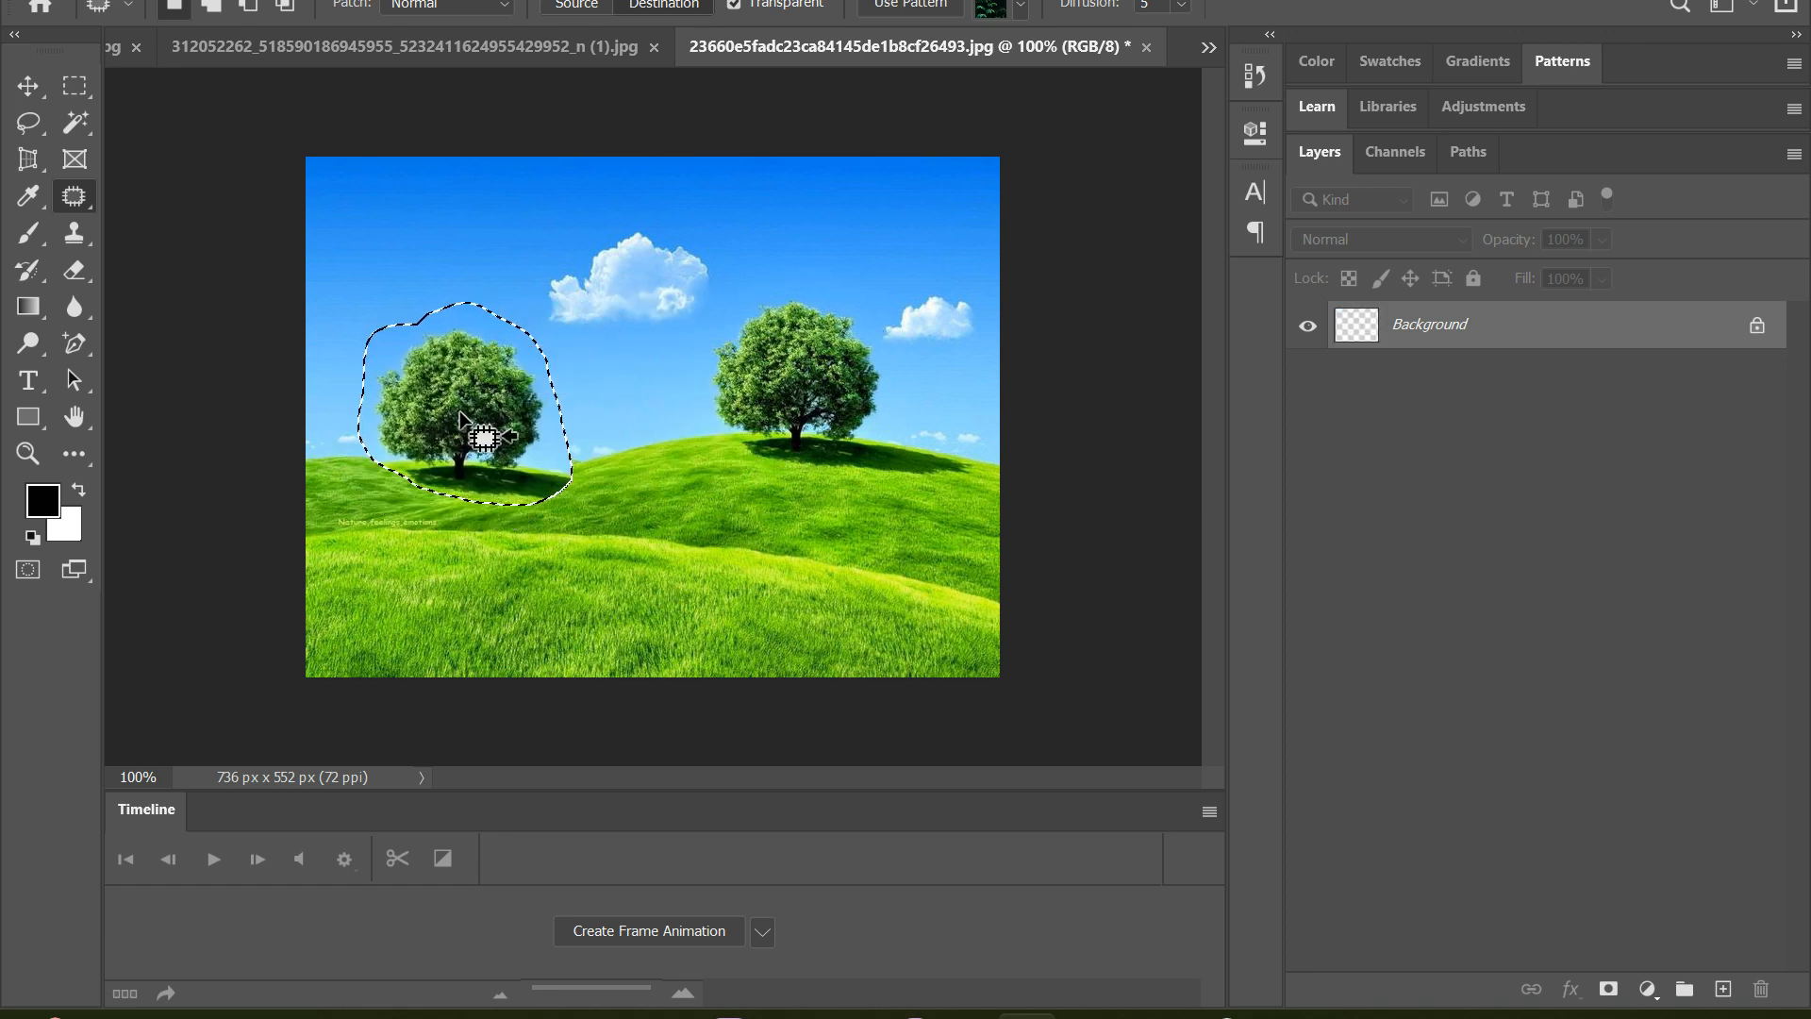
key(ctrl+d)
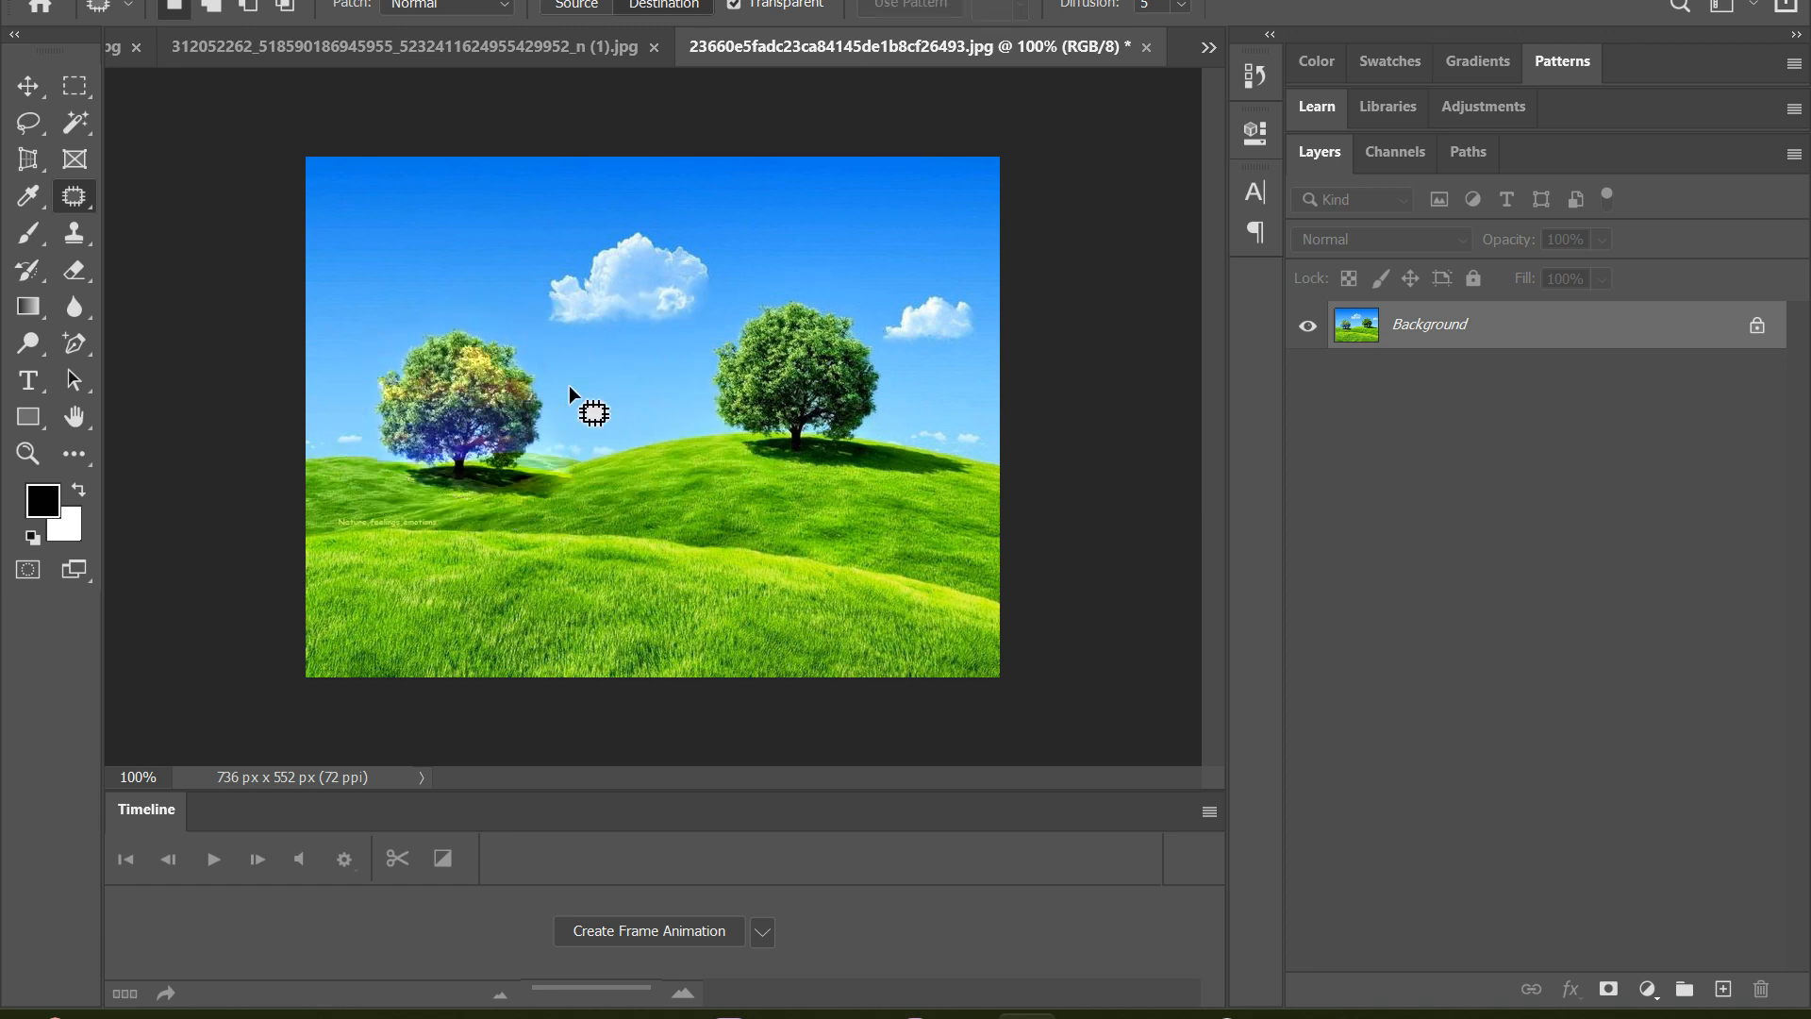
key(ctrl+z)
key(ctrl+z)
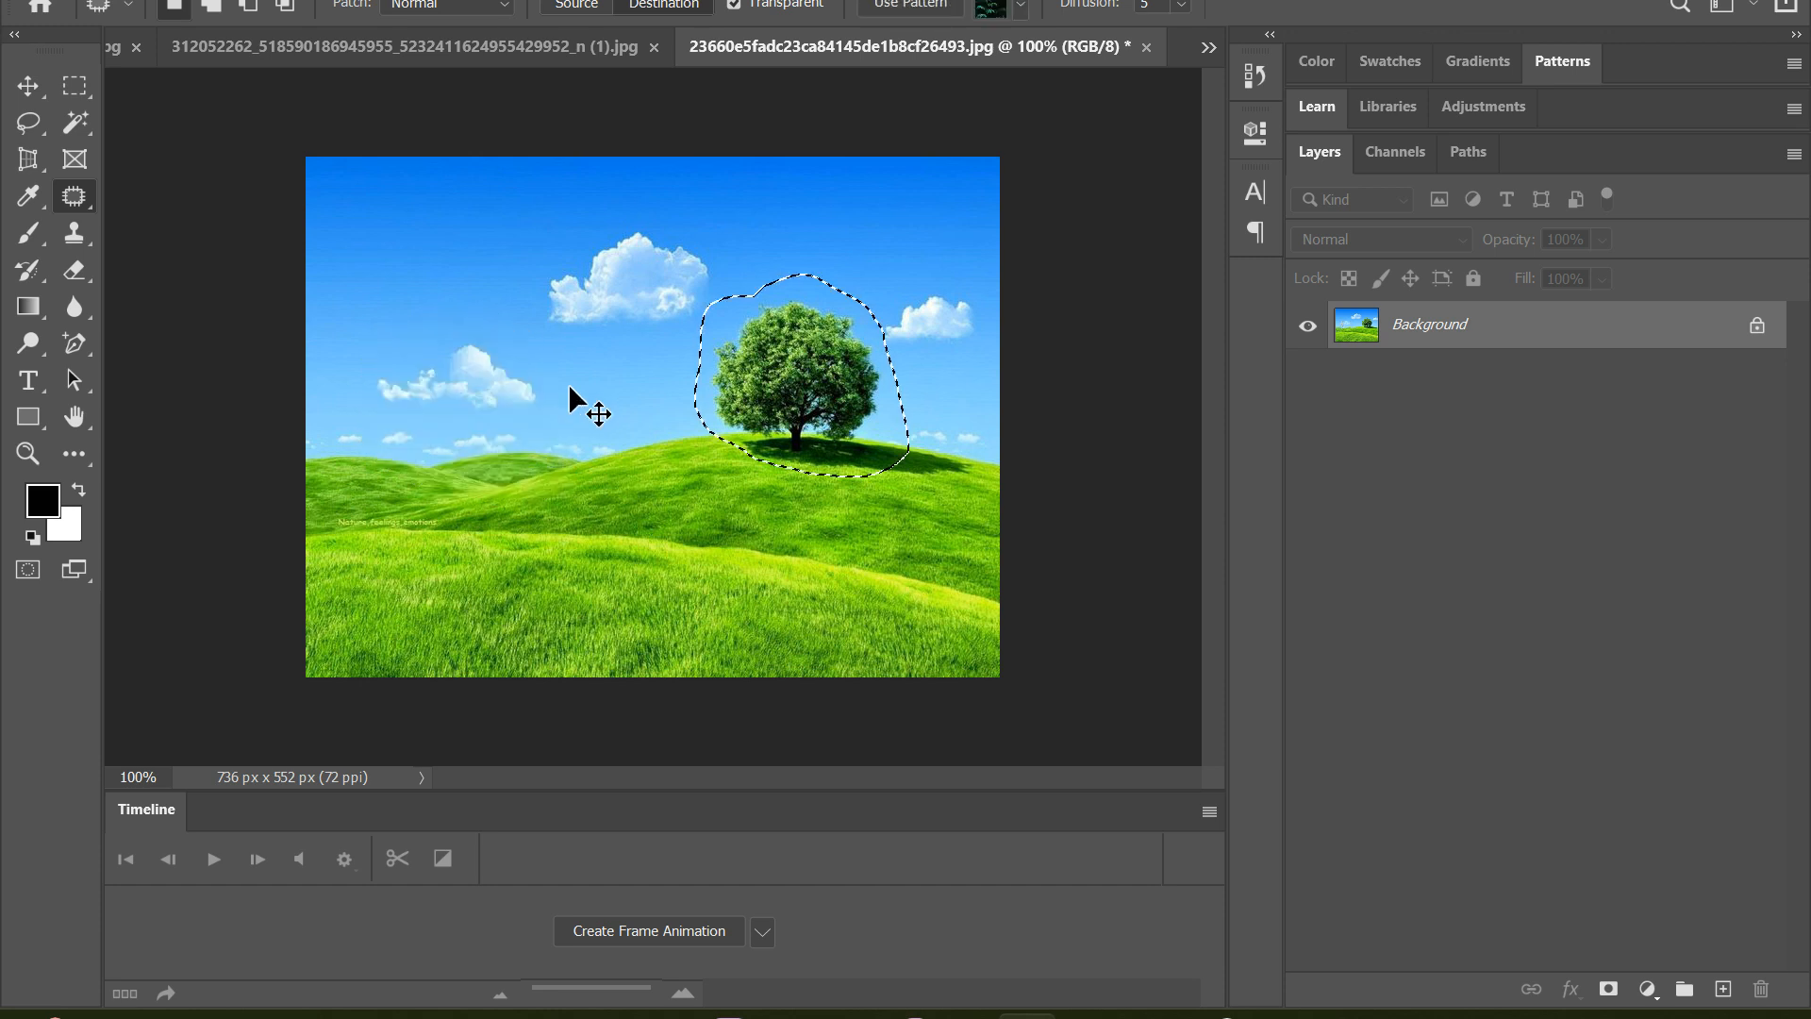
Patch the outlined tree area with the current pattern and copy the patterned tree onto the hills at the image's left side
click(1019, 8)
click(1017, 9)
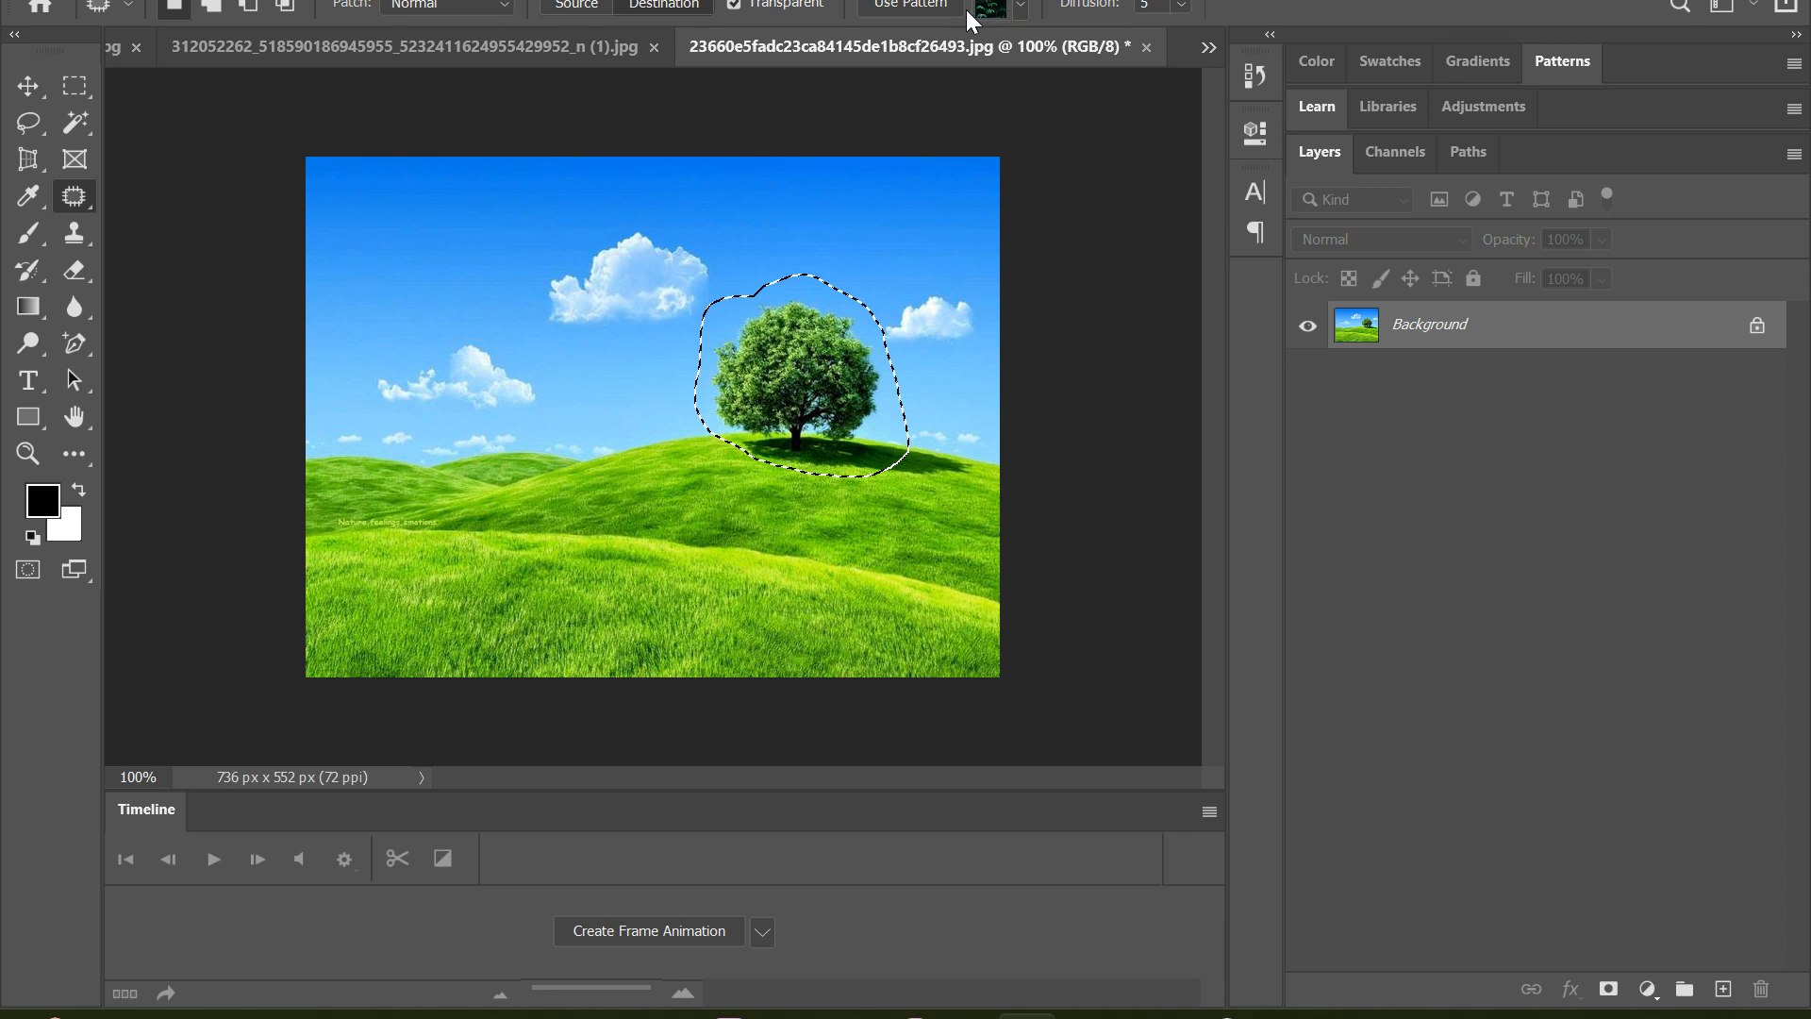
click(929, 7)
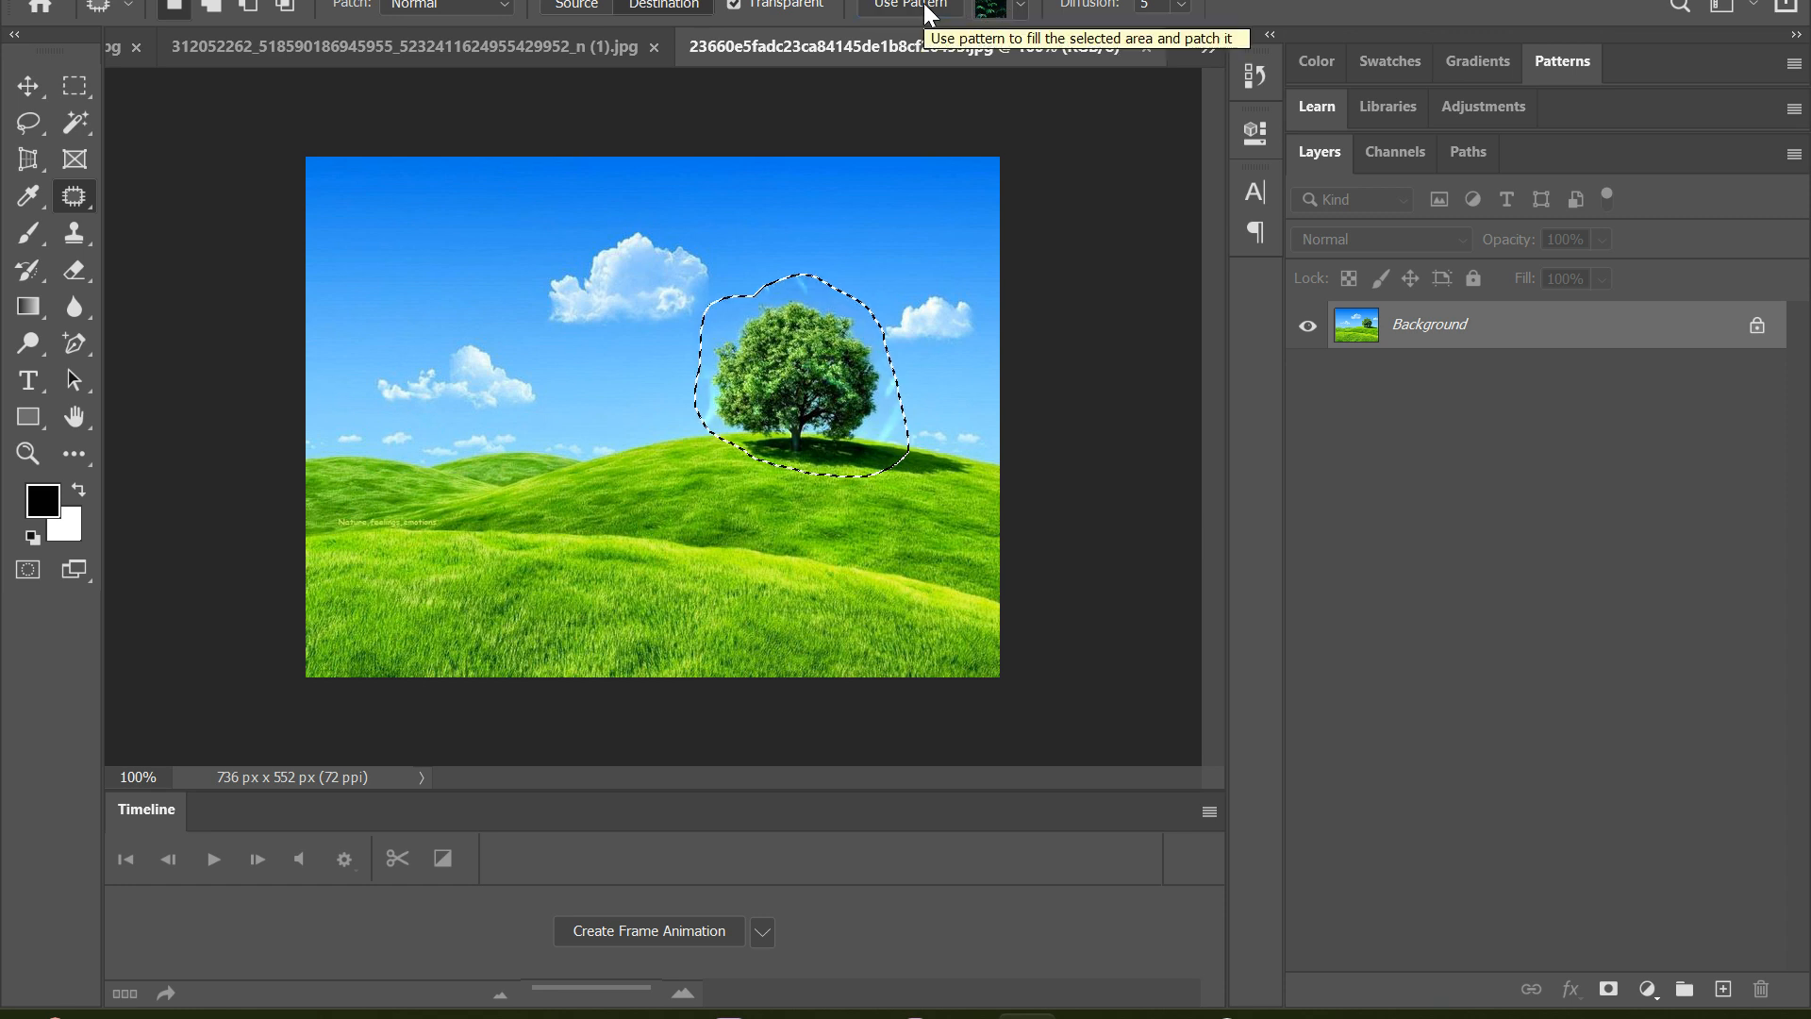
drag(785, 313, 487, 380)
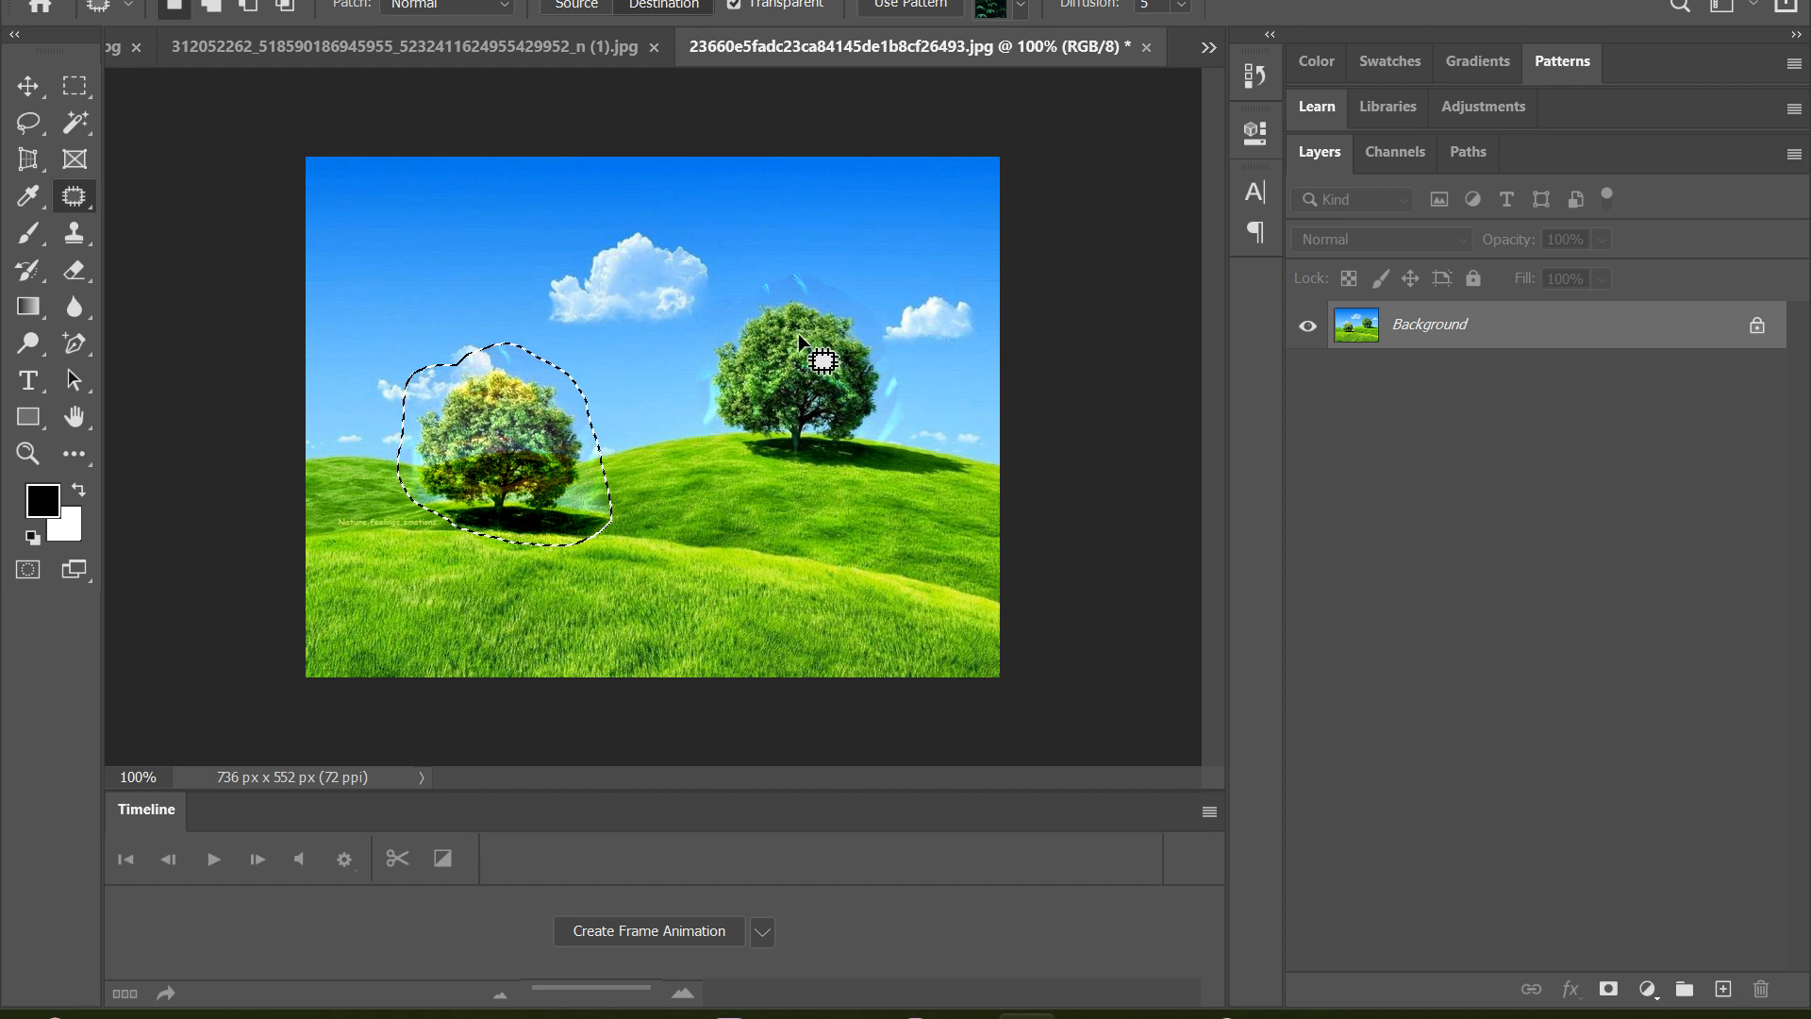
Set Diffusion to 1, try copying the tree selection across the middle of the hills, and undo the copies
click(1182, 7)
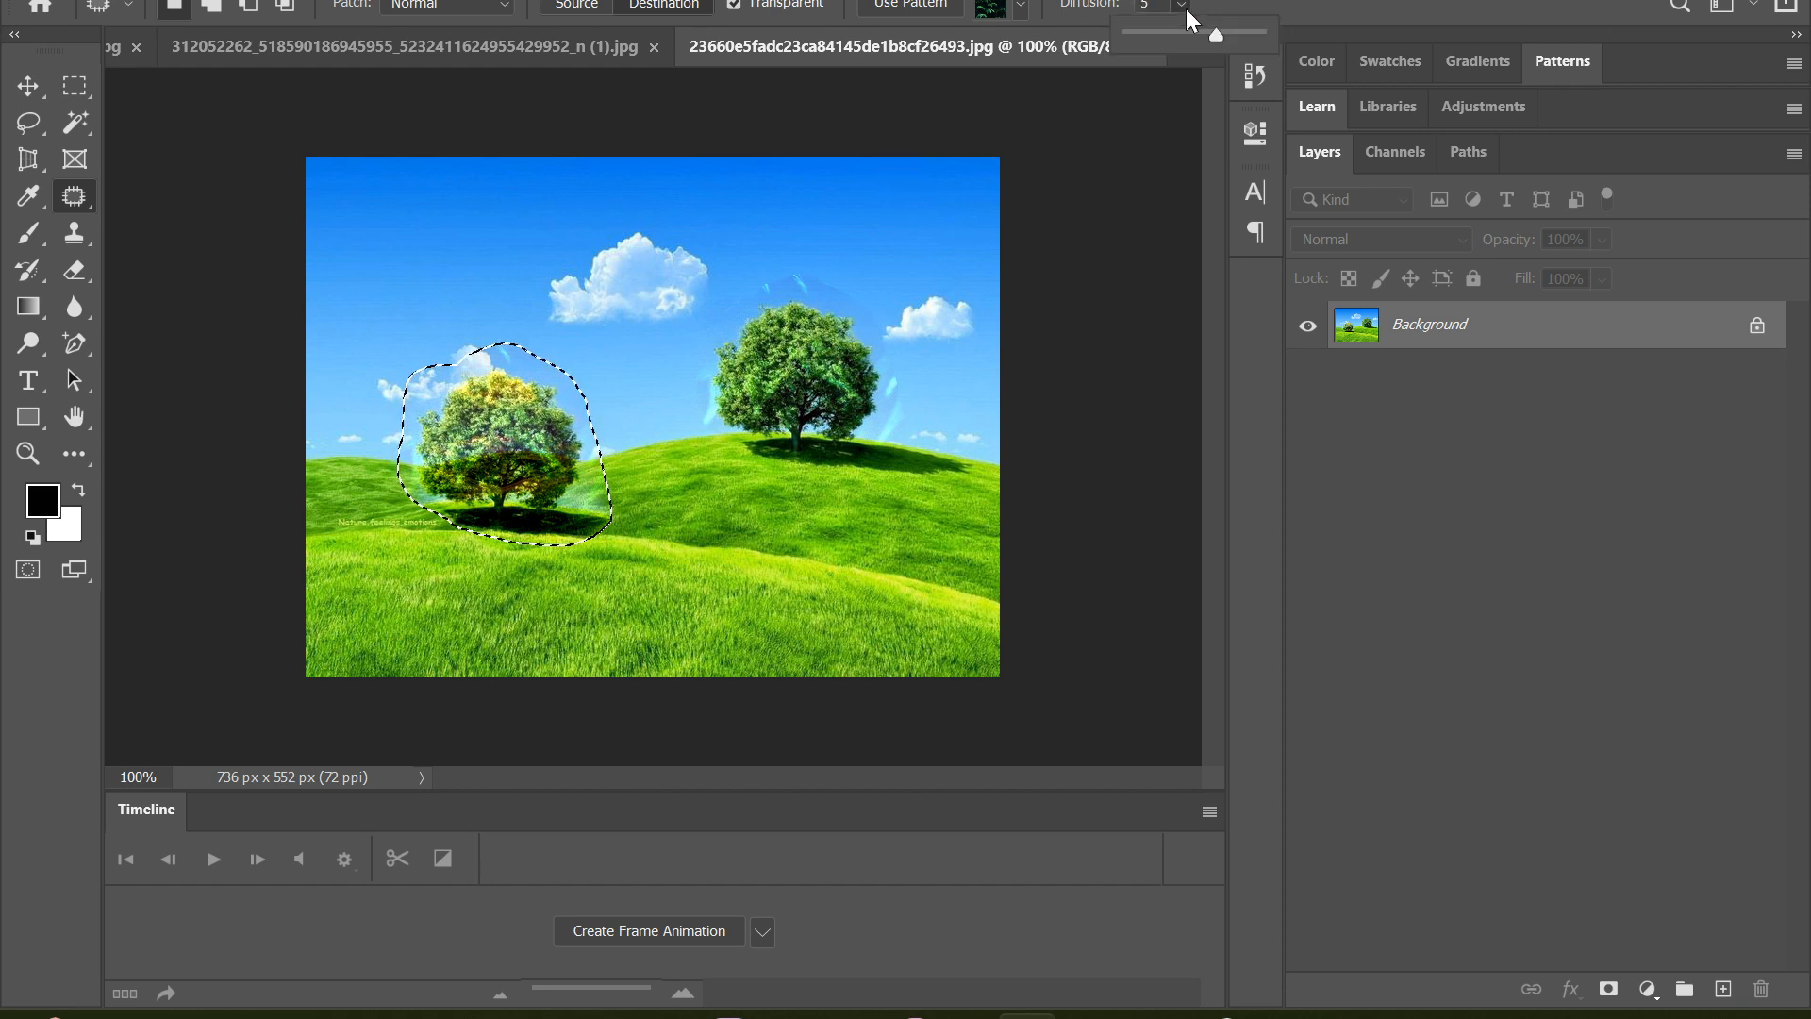
drag(1217, 35, 1187, 38)
drag(486, 457, 649, 459)
key(ctrl+z)
key(ctrl+z)
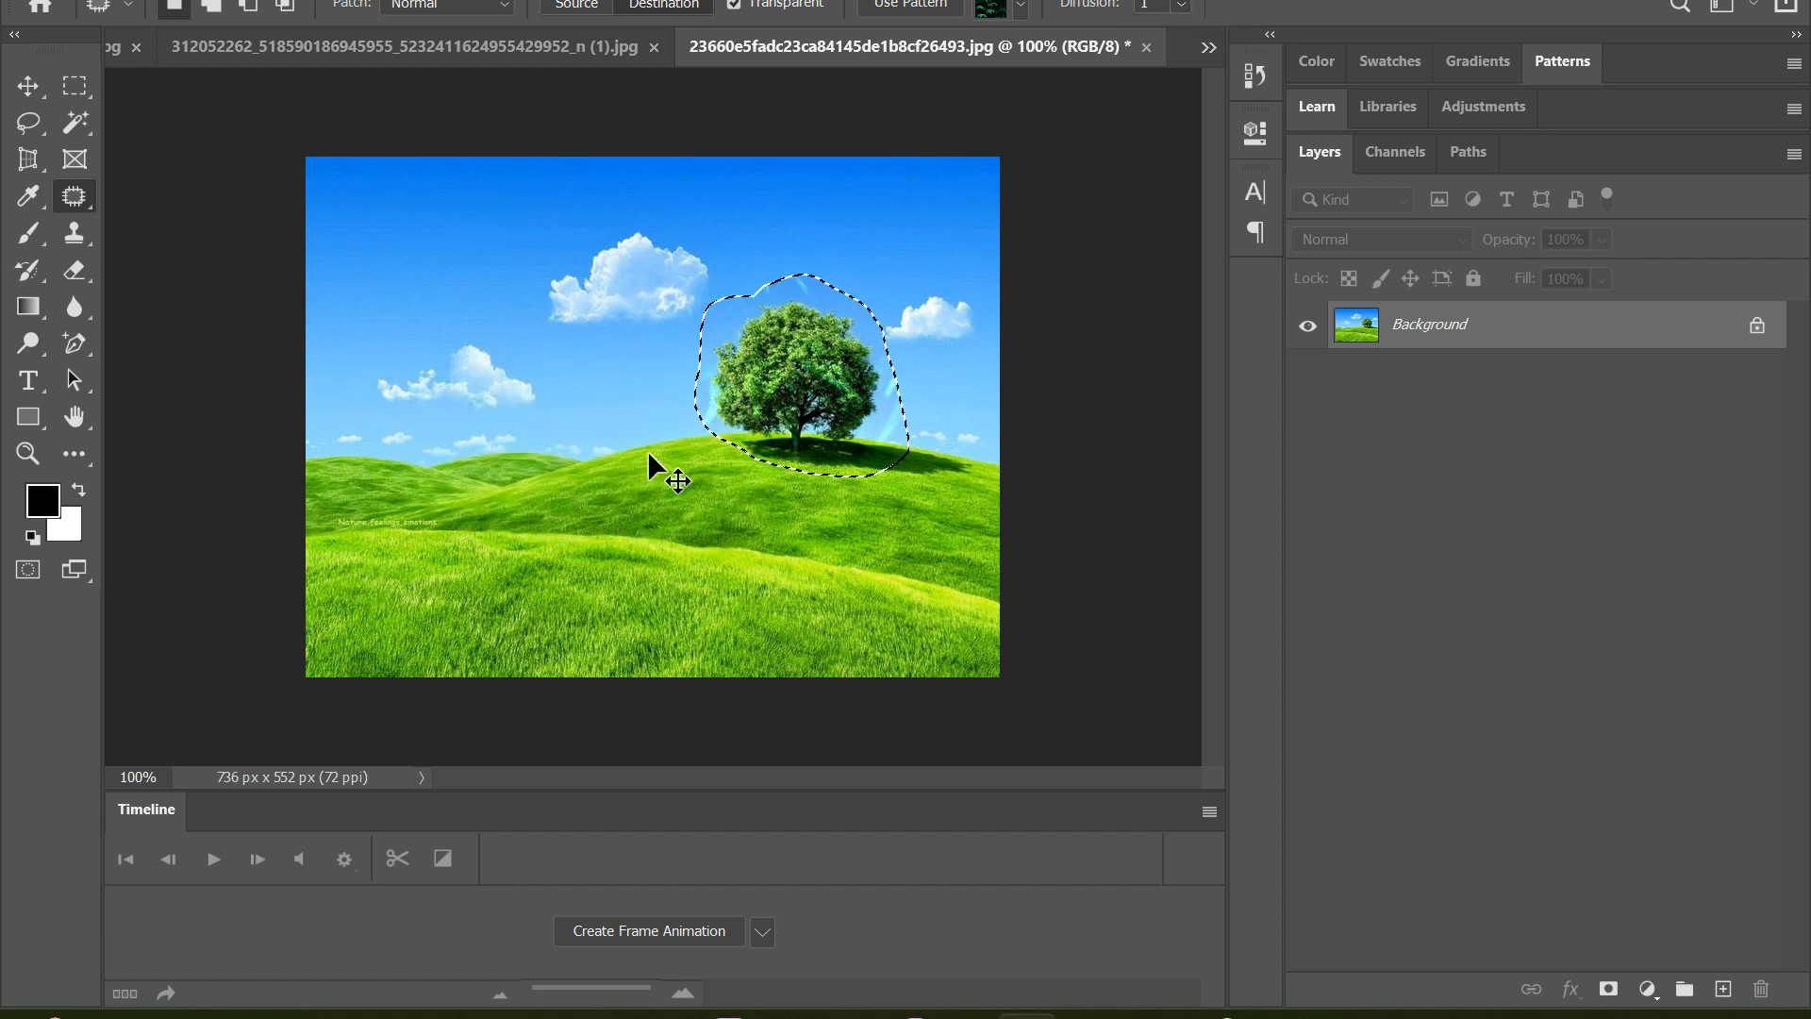
drag(779, 385, 581, 406)
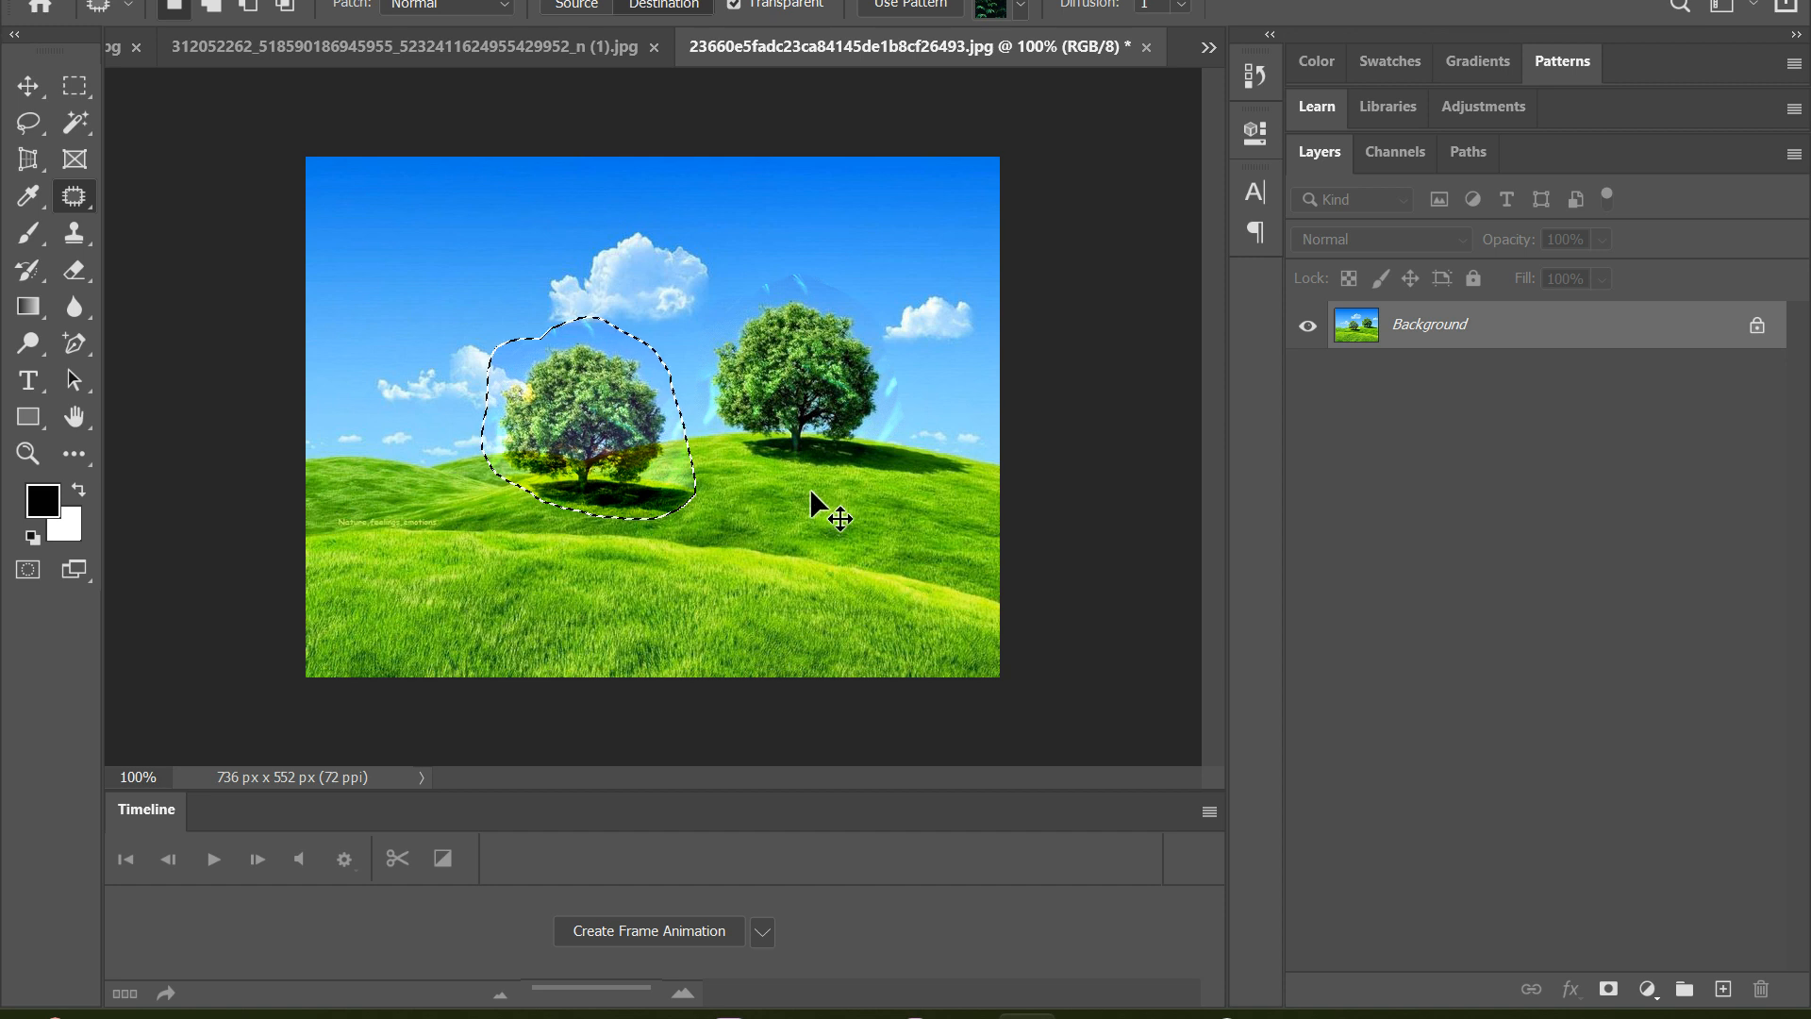
key(ctrl+z)
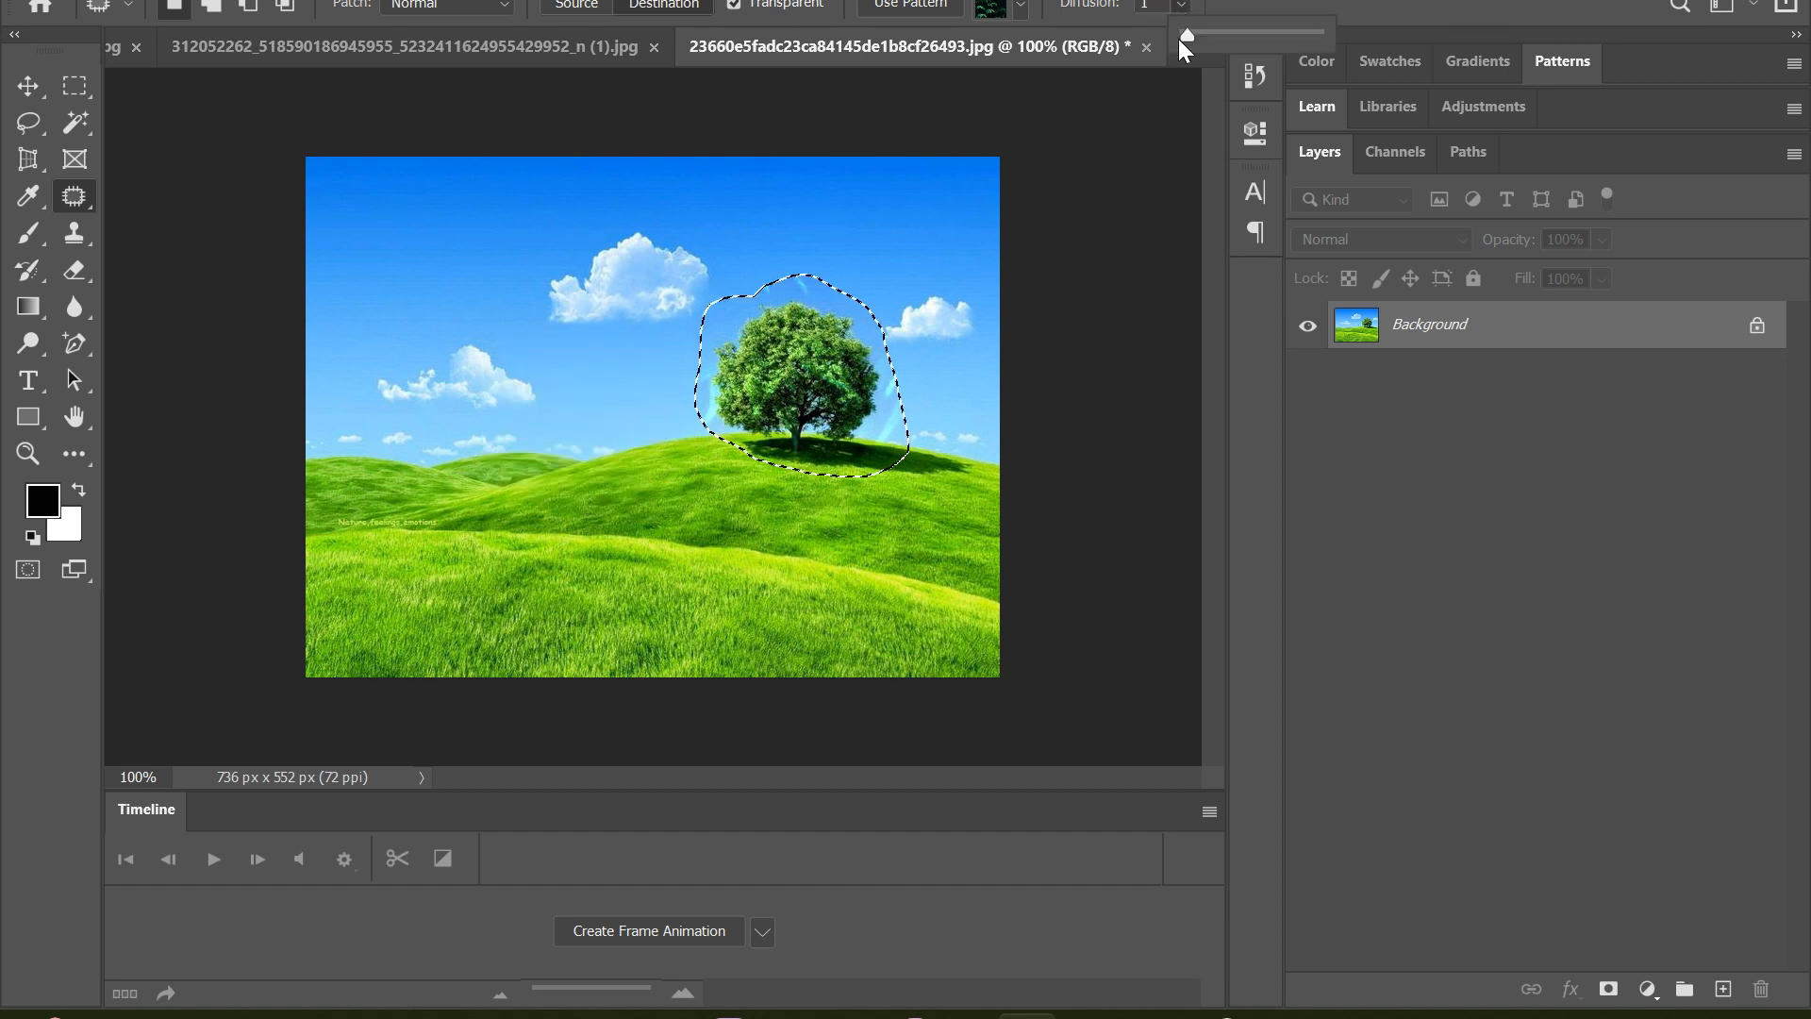
Redock the accidentally detached image window, set Diffusion to 7, copy the patterned tree onto the low hills, and undo the copy
drag(1185, 45, 1185, 18)
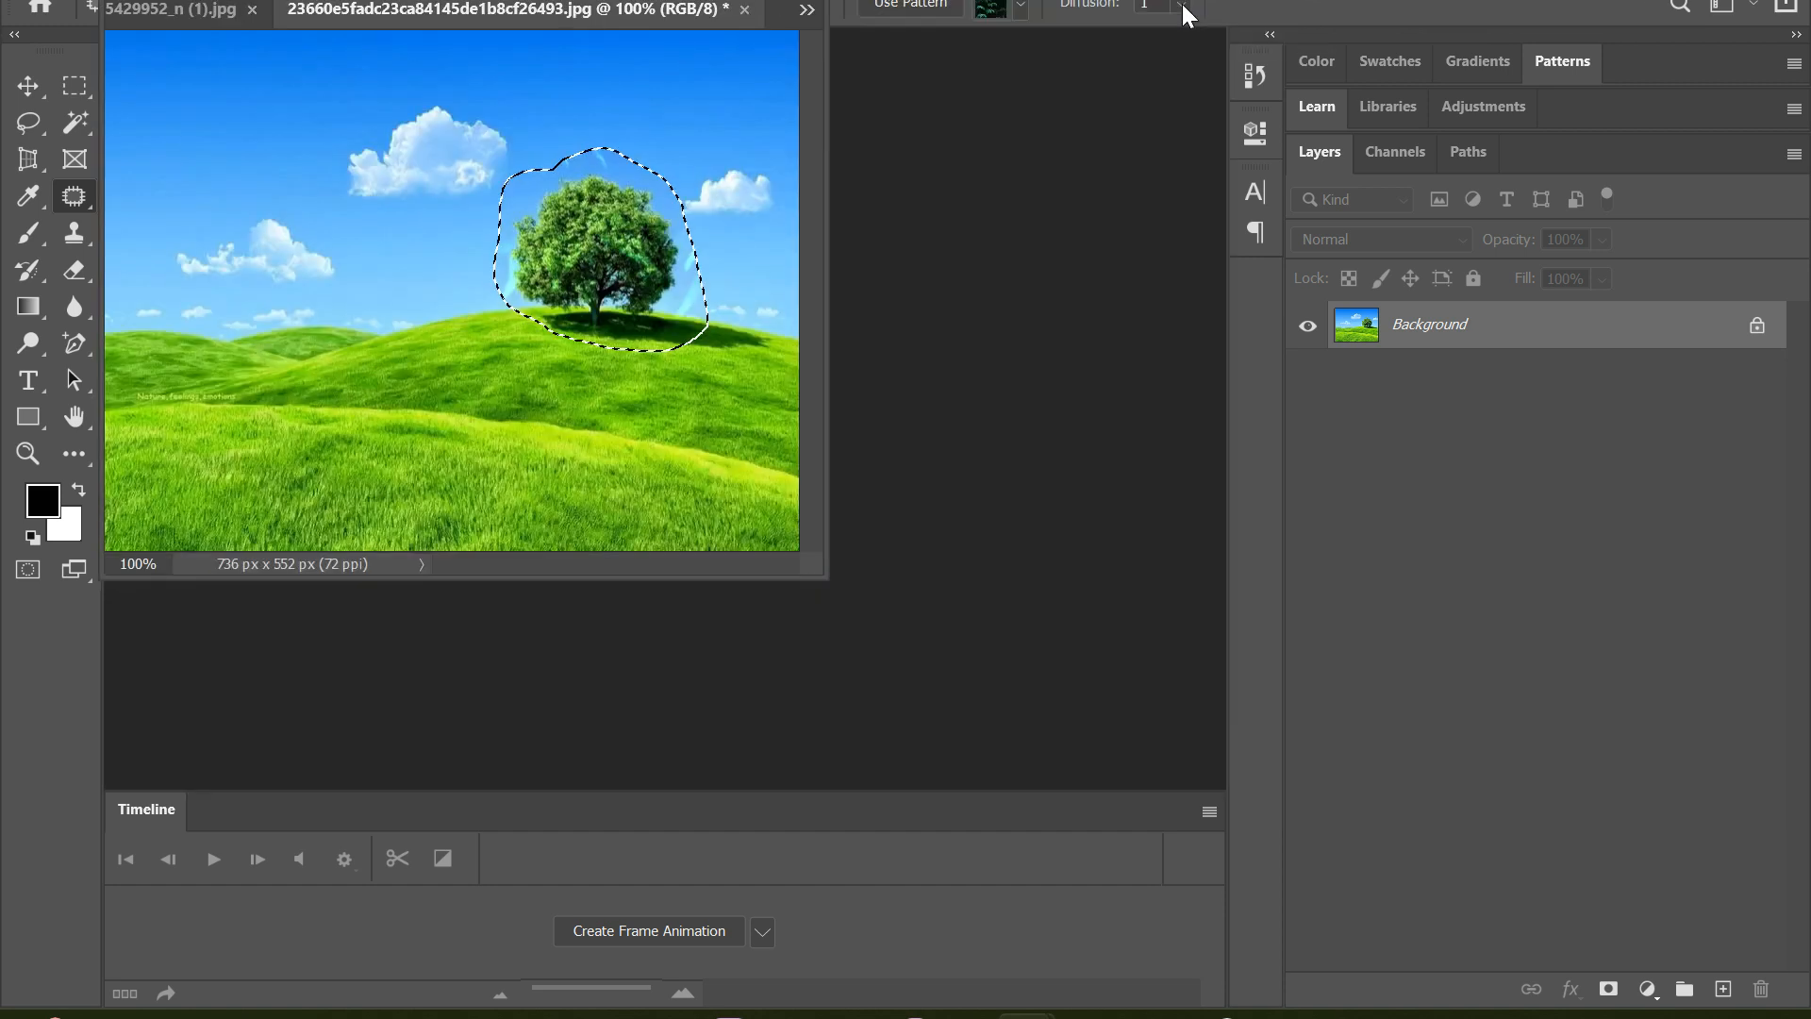
drag(637, 0, 778, 30)
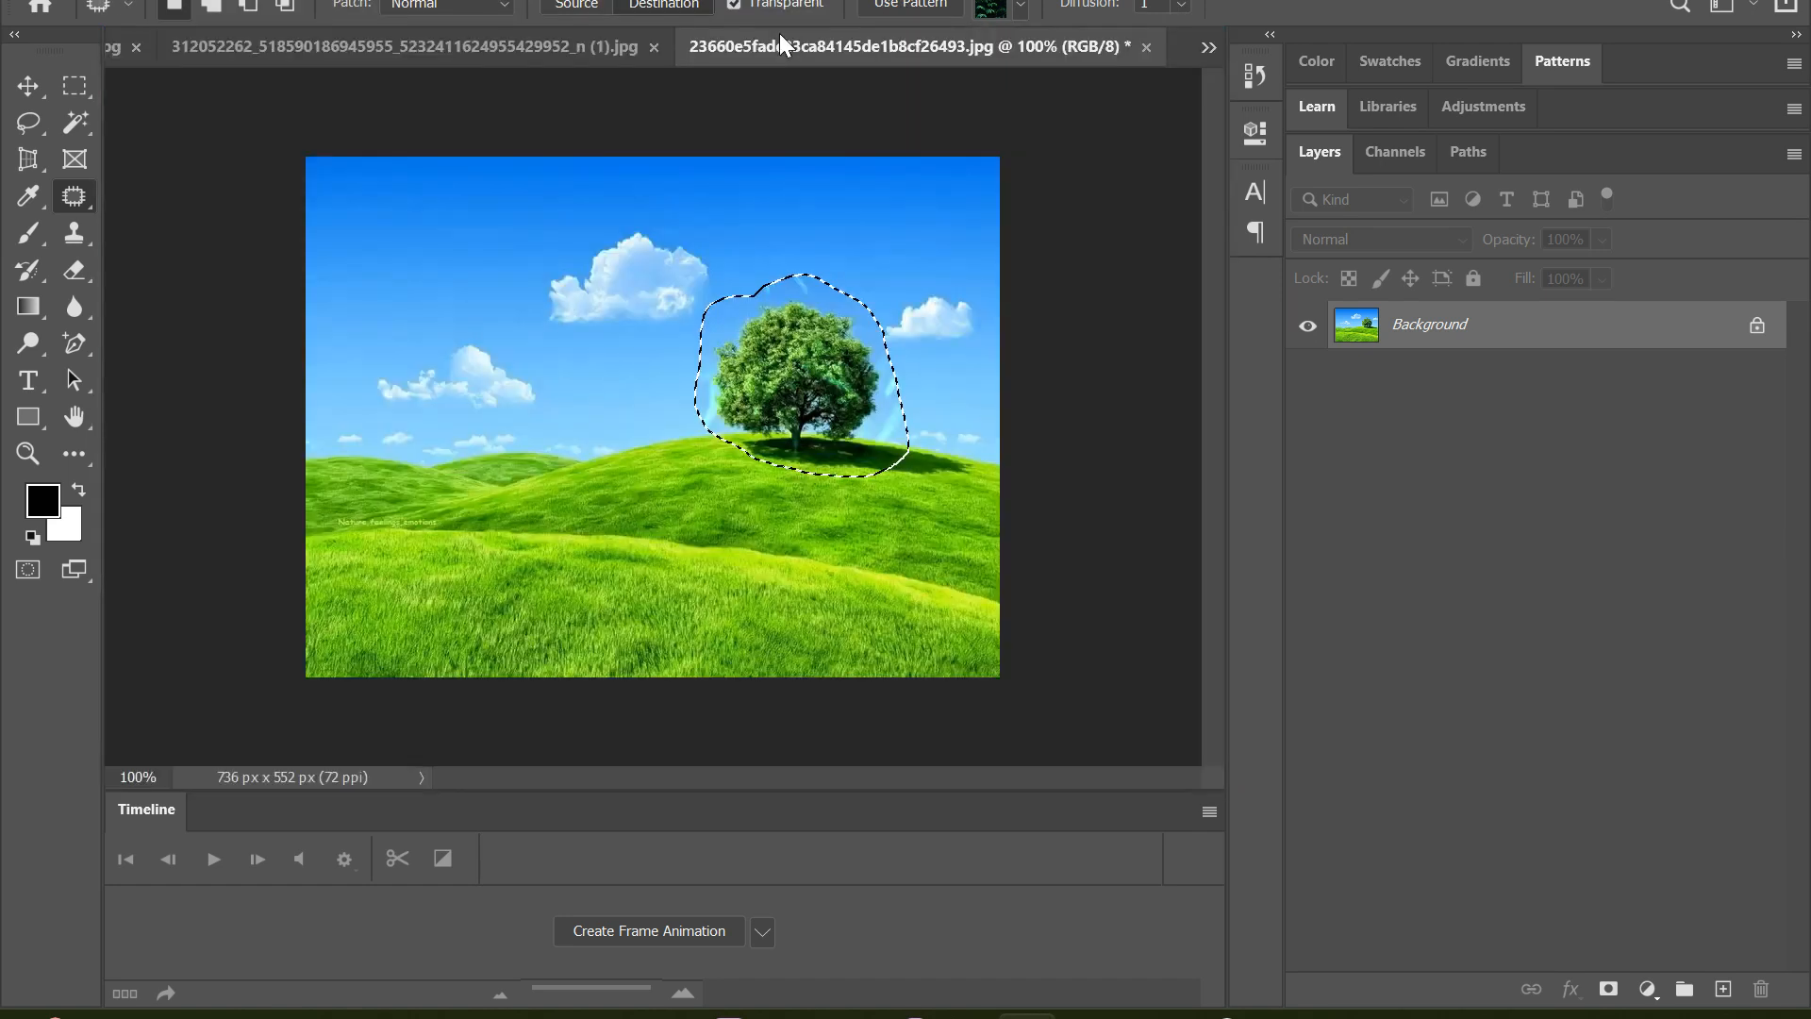
click(1180, 5)
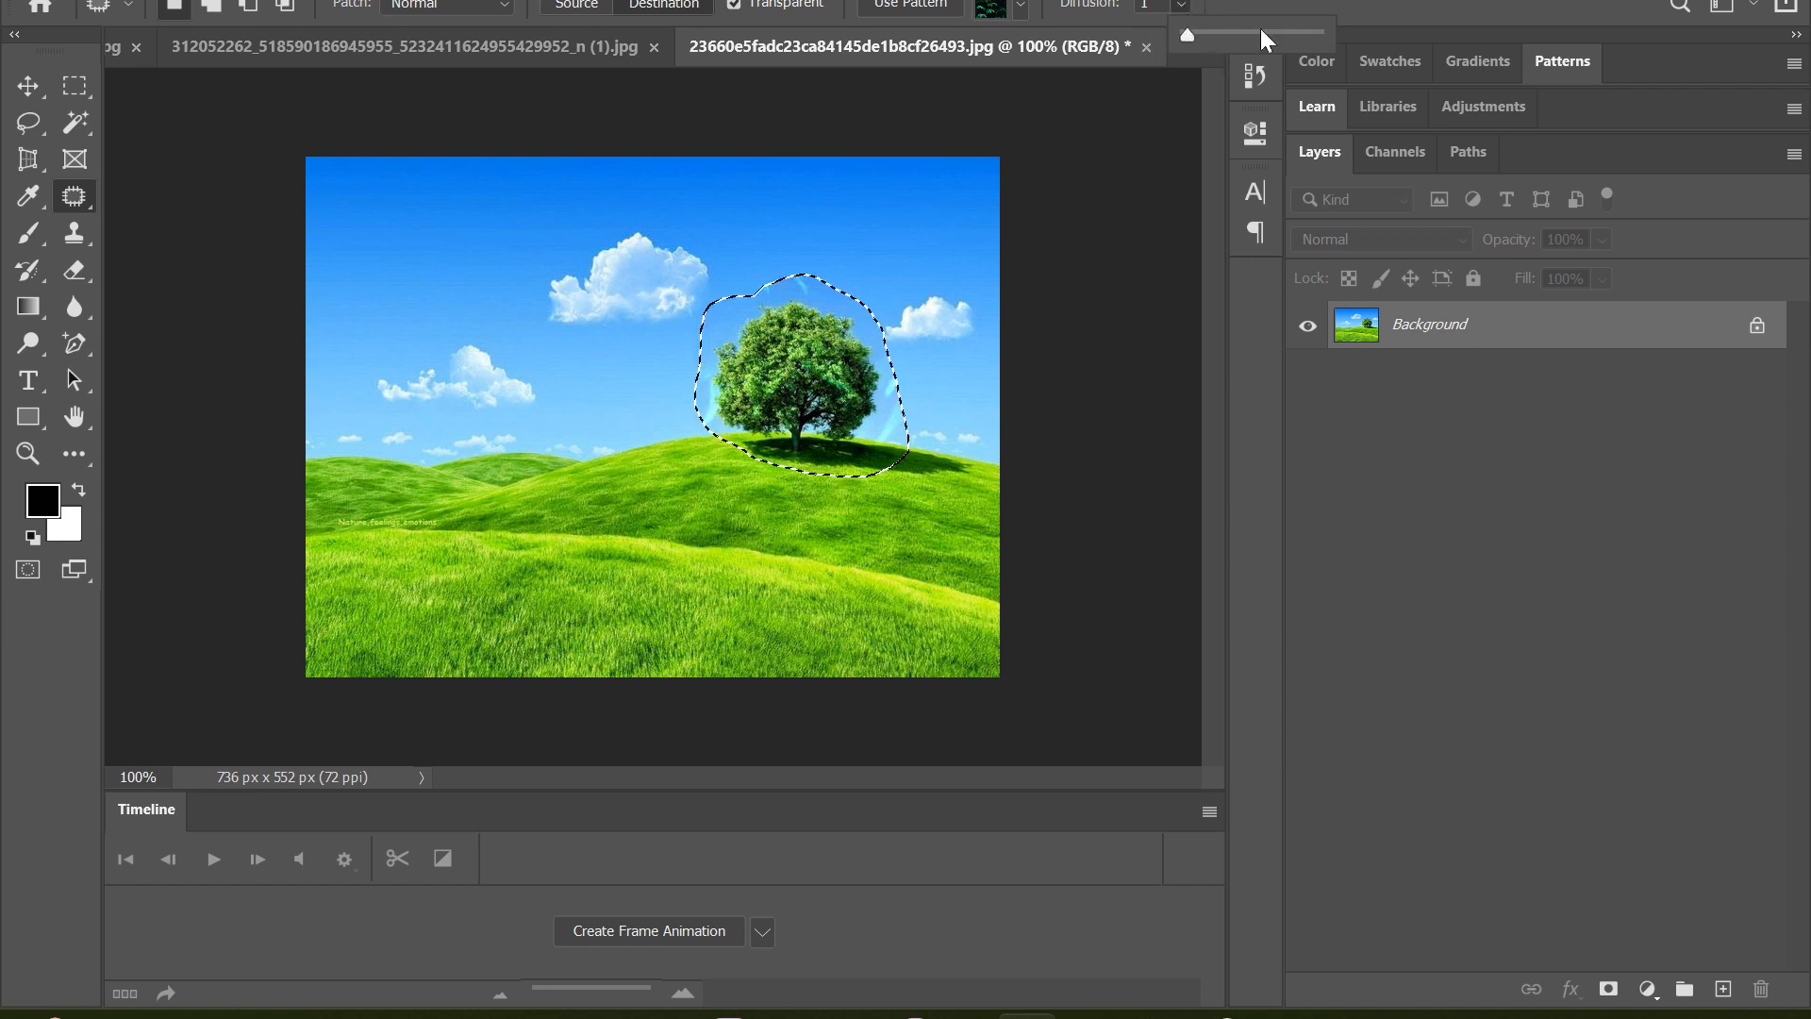
drag(1188, 35, 1319, 35)
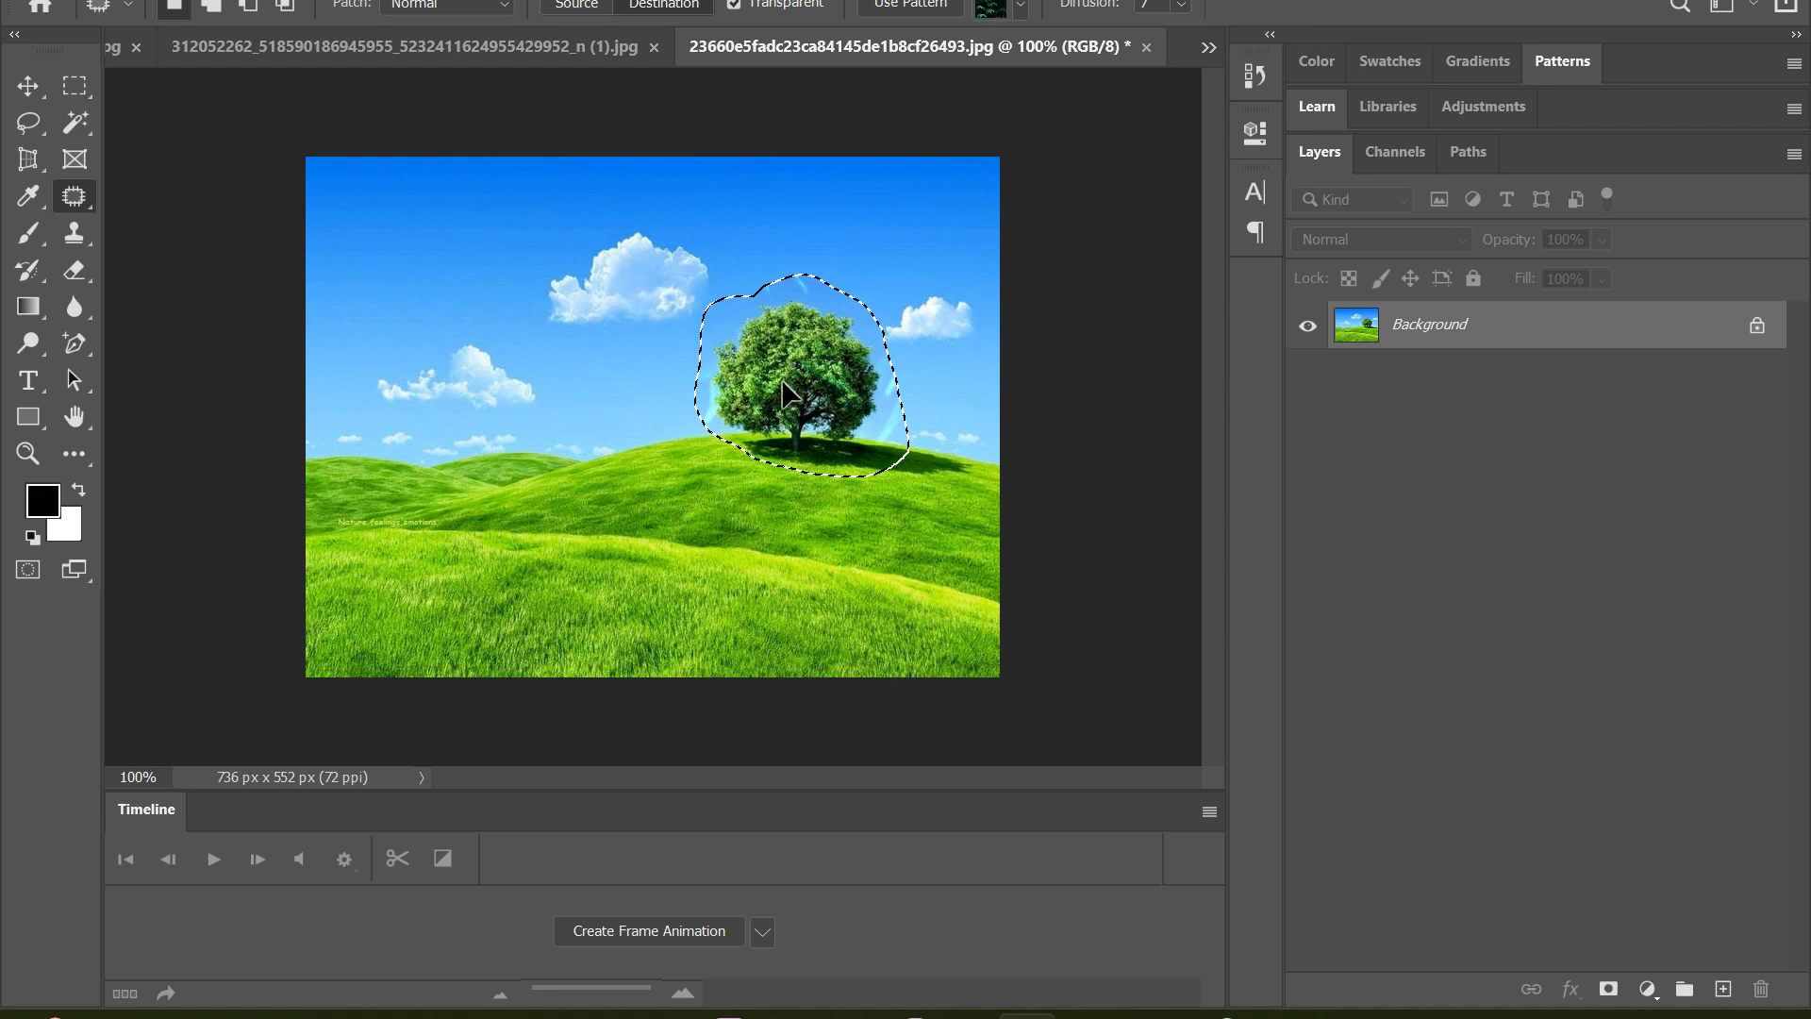
drag(793, 405, 449, 434)
key(ctrl+z)
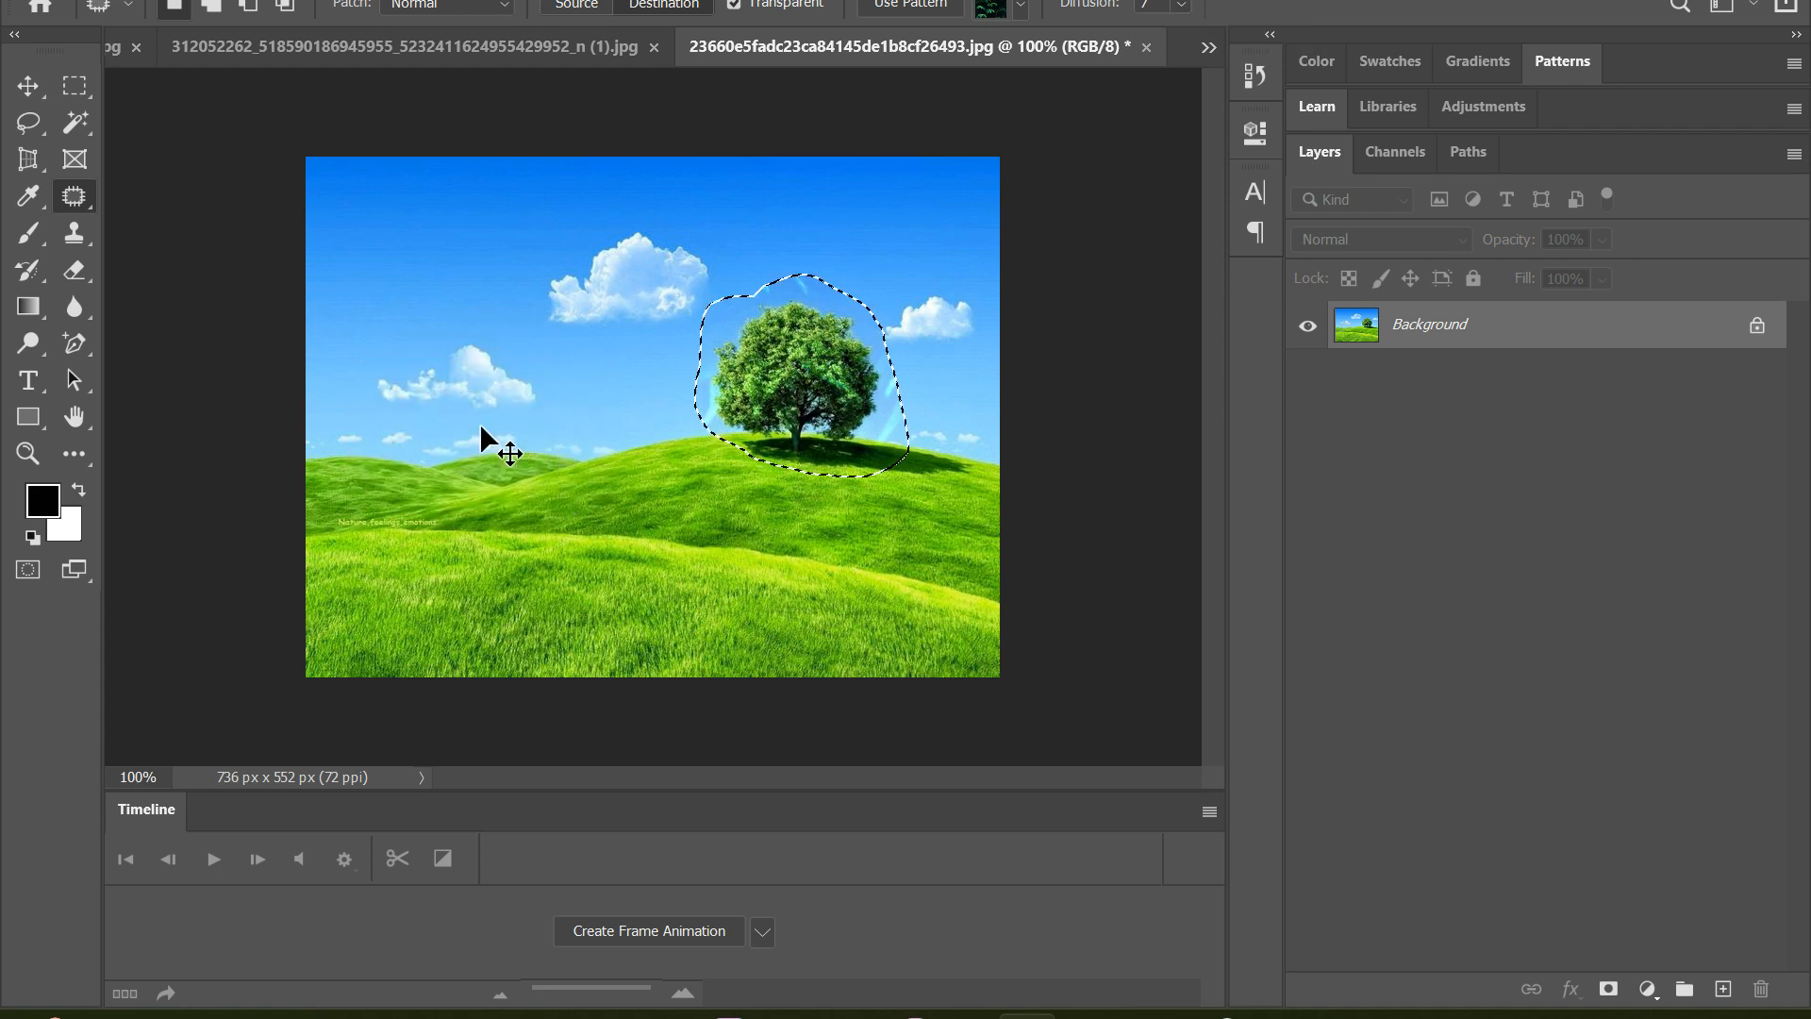
Set Diffusion back to 1, try copying the patterned tree onto the left and middle hills, and undo the copies
click(1187, 4)
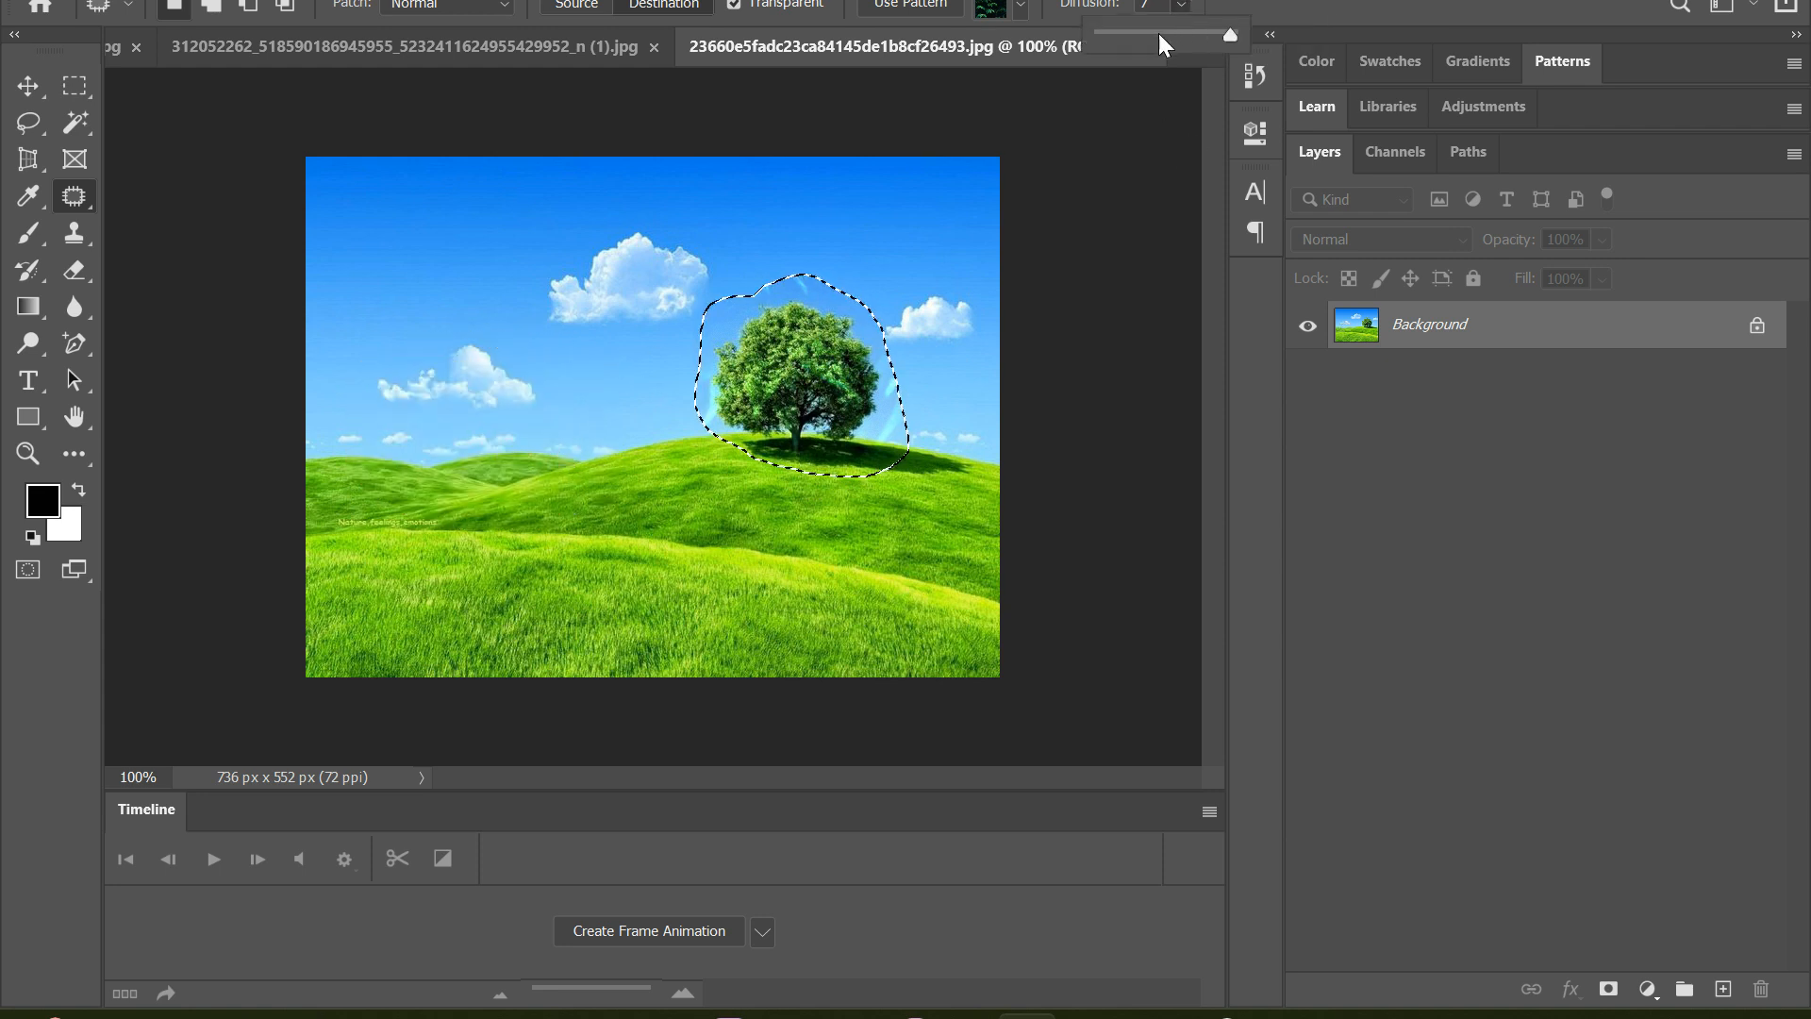
drag(1232, 35, 1066, 40)
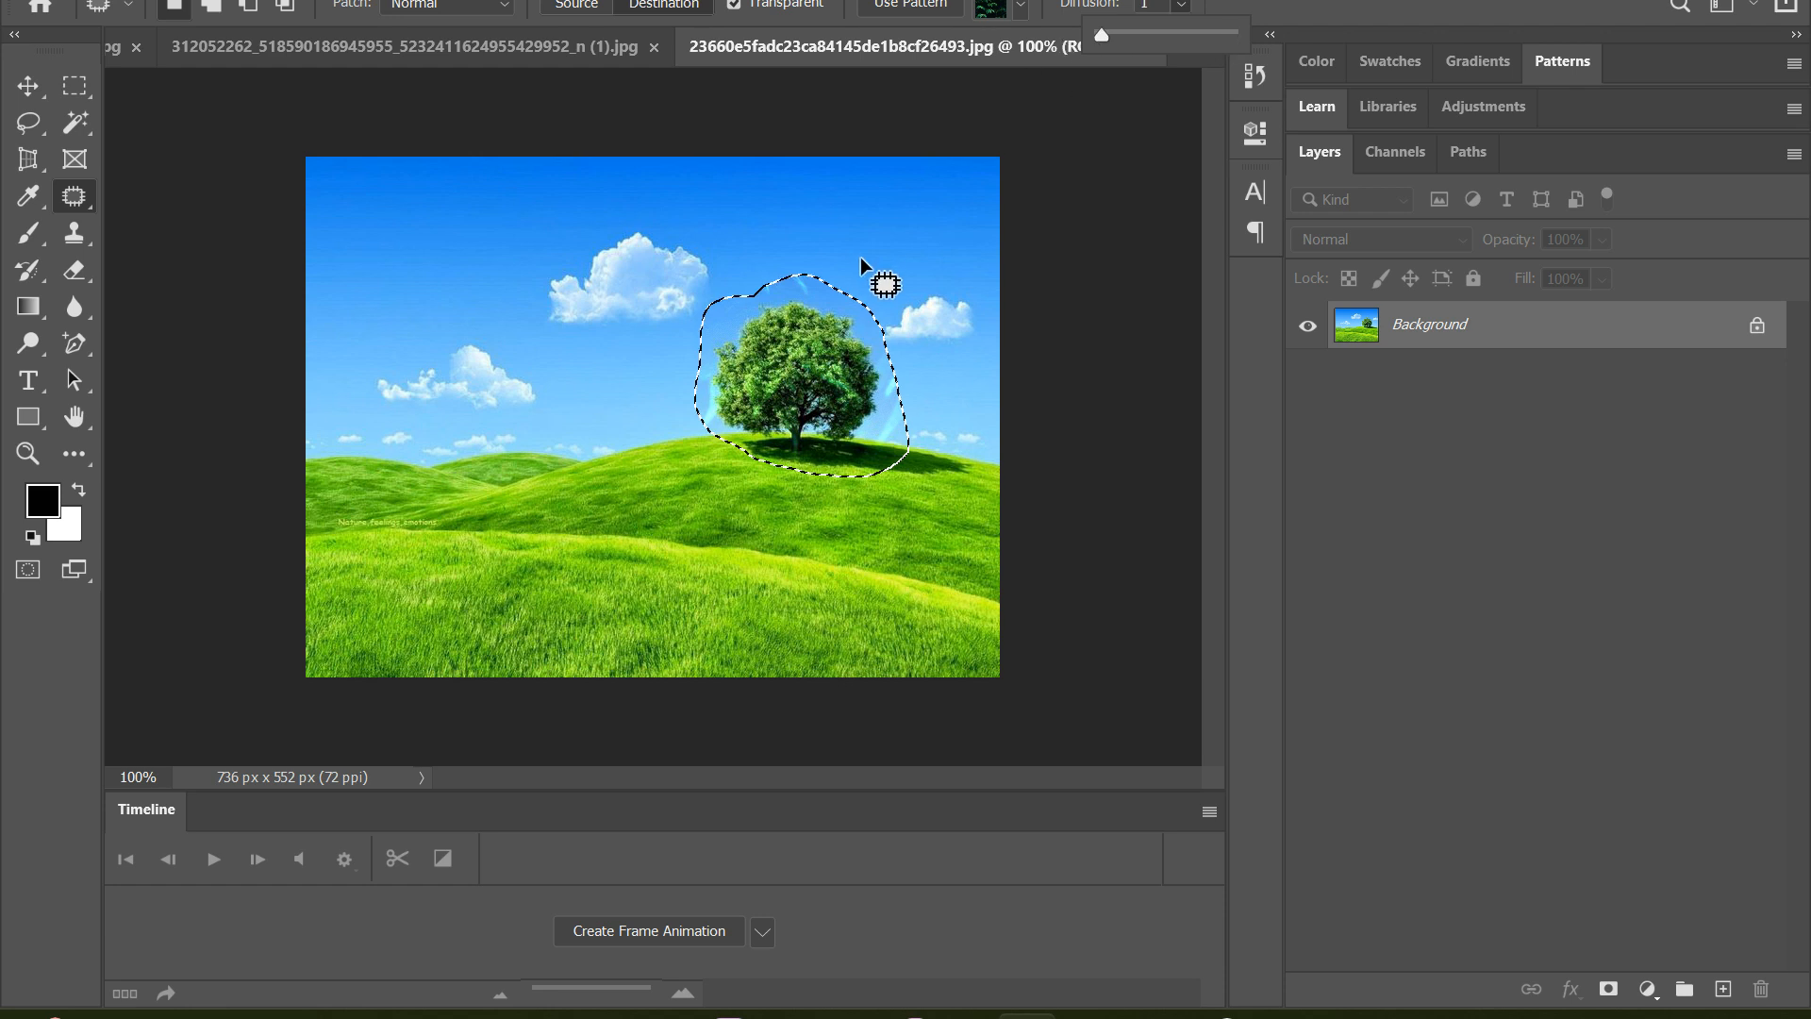
drag(788, 353, 585, 408)
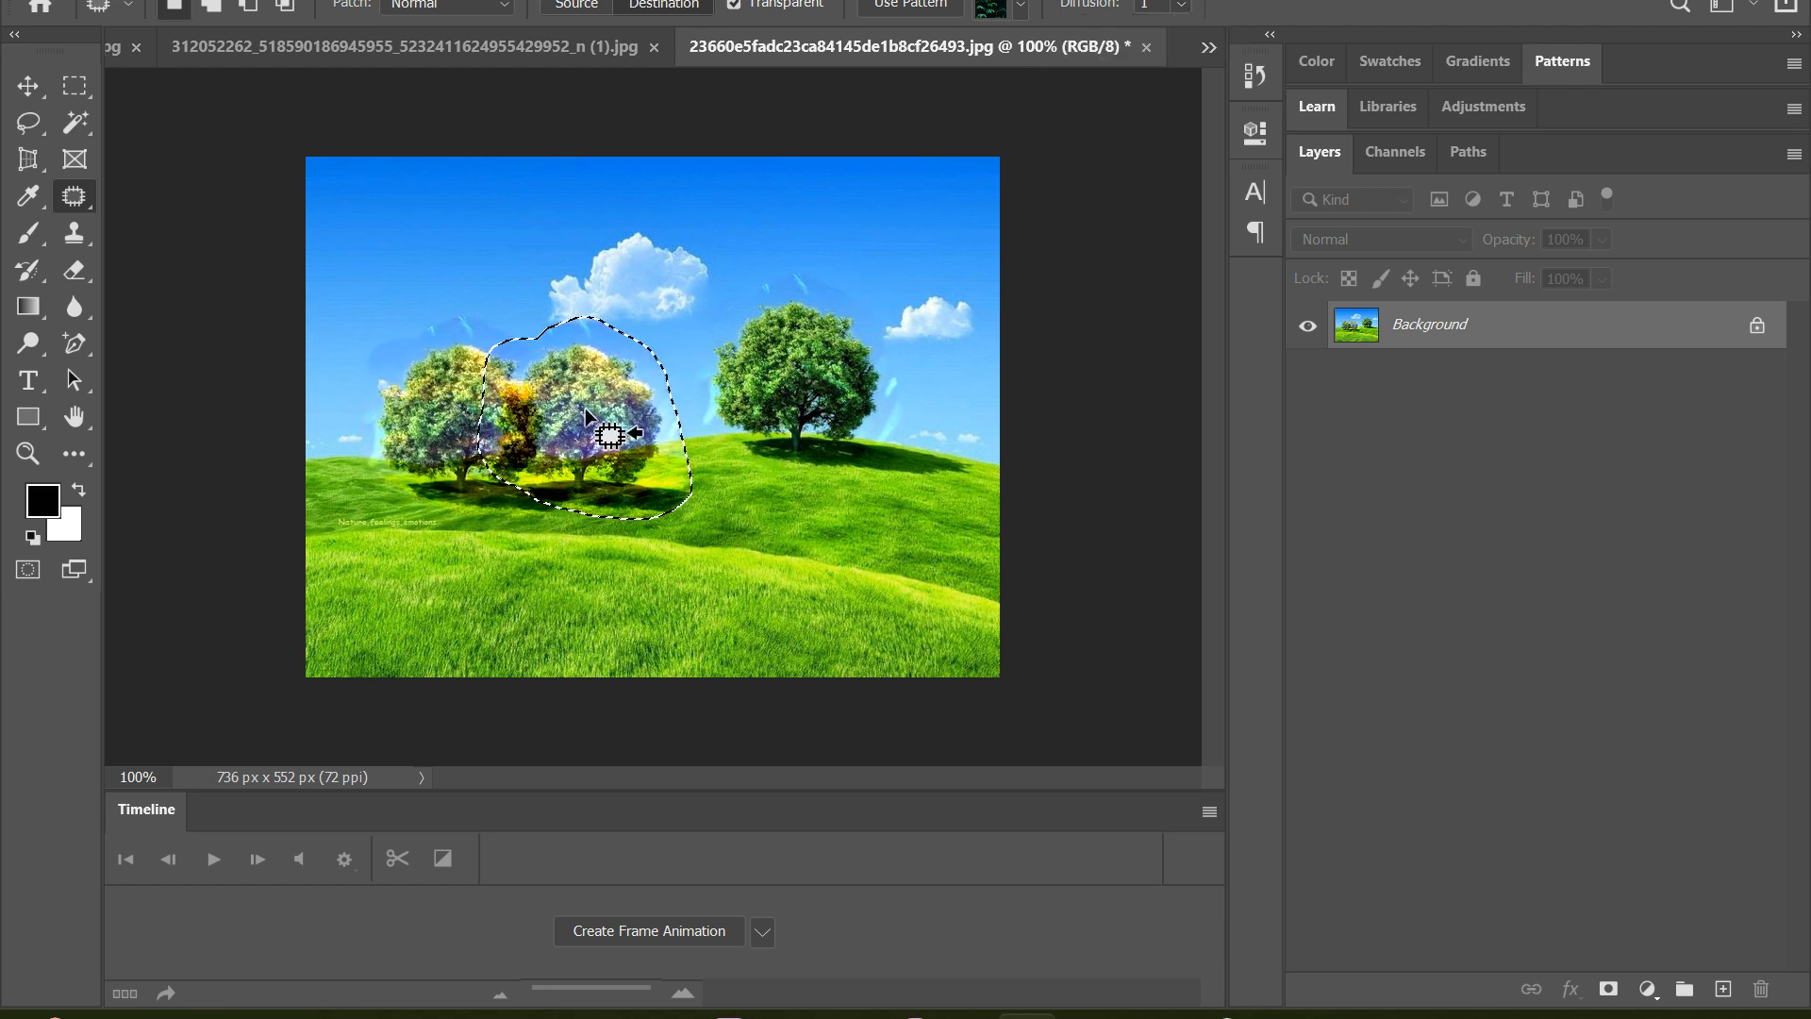
key(ctrl+z)
key(ctrl+z)
drag(790, 408, 489, 425)
key(ctrl+z)
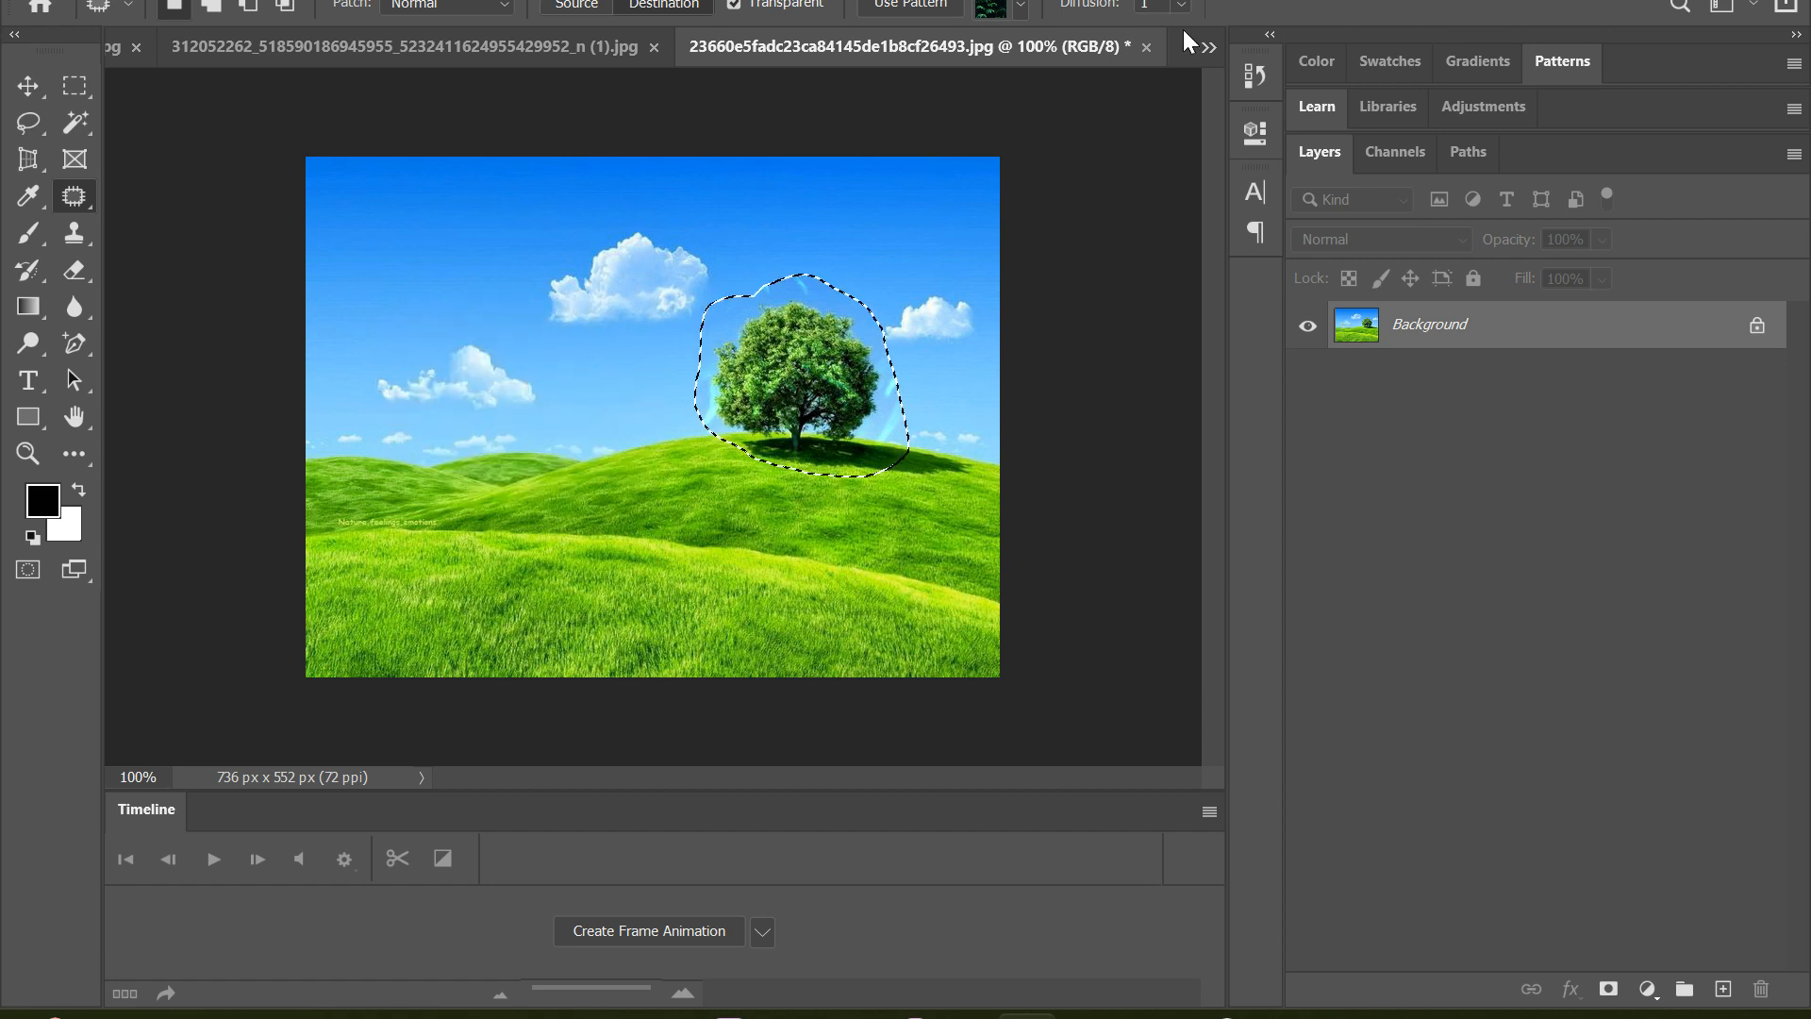
Set Diffusion to 4, try copying the patterned tree beside the original, undo back to the unpatterned tree, and deselect
click(1181, 5)
drag(1190, 34, 1264, 46)
drag(830, 366, 604, 358)
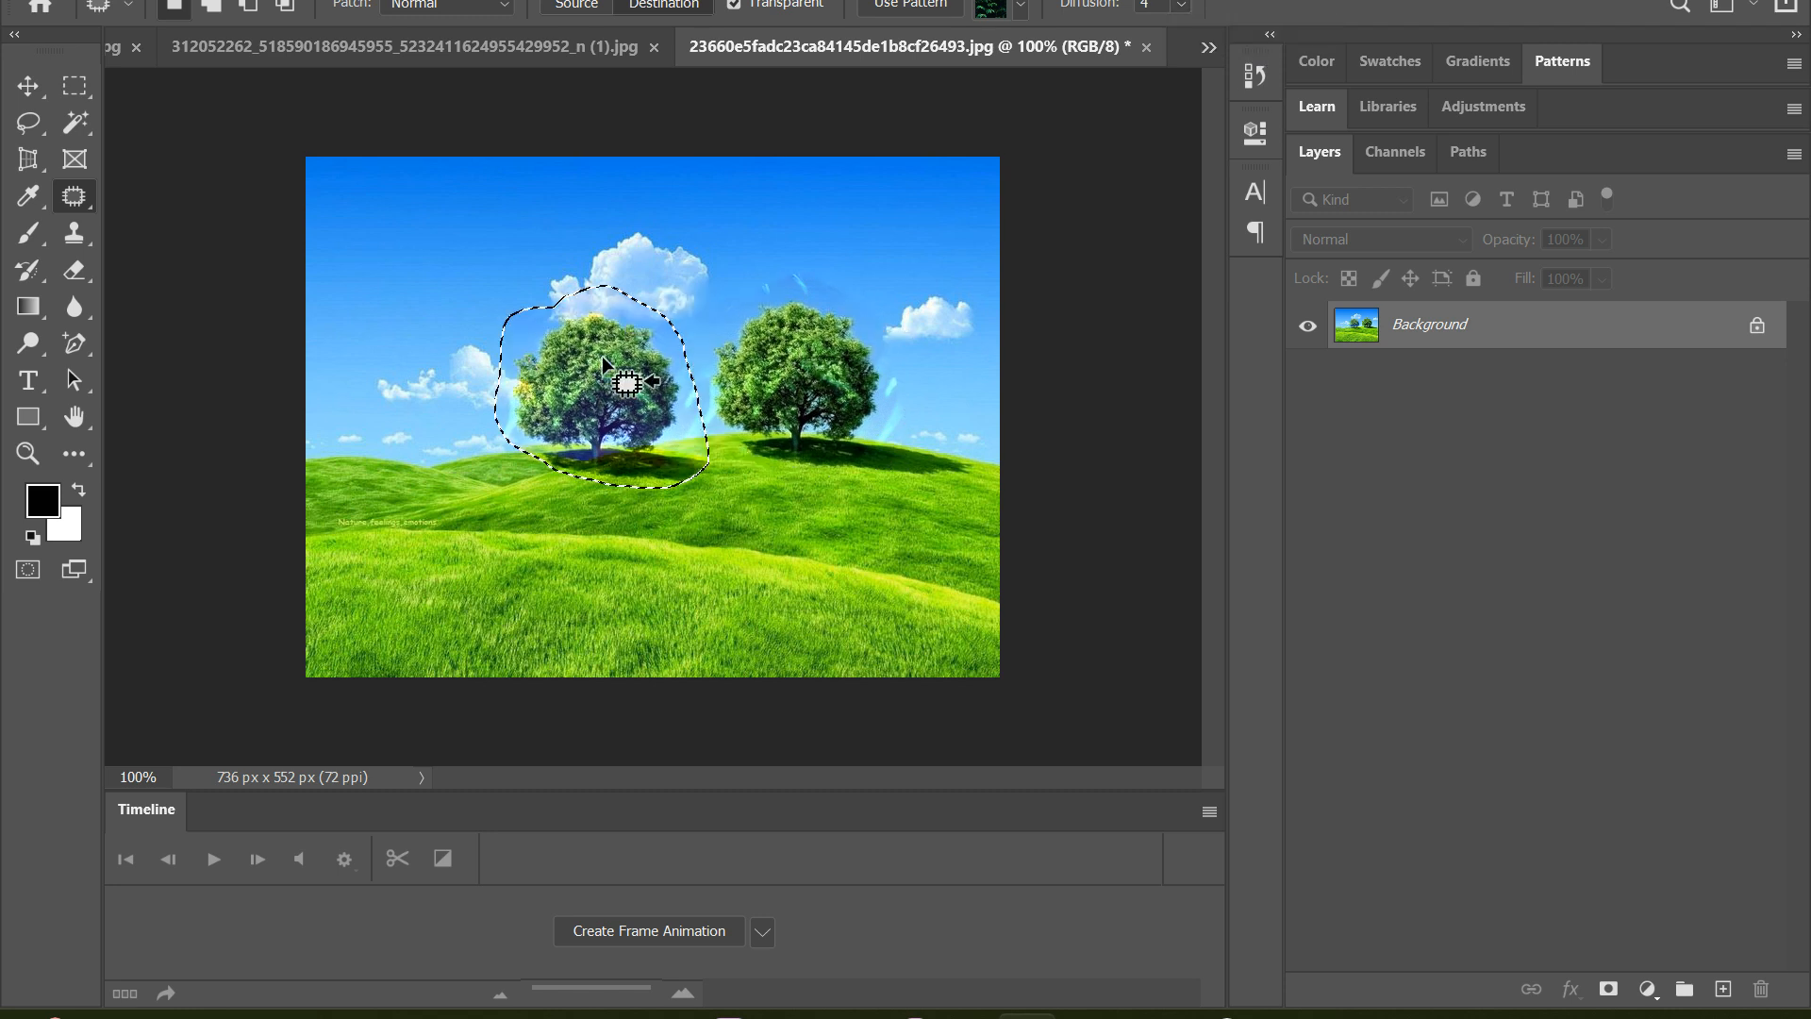
key(ctrl+z)
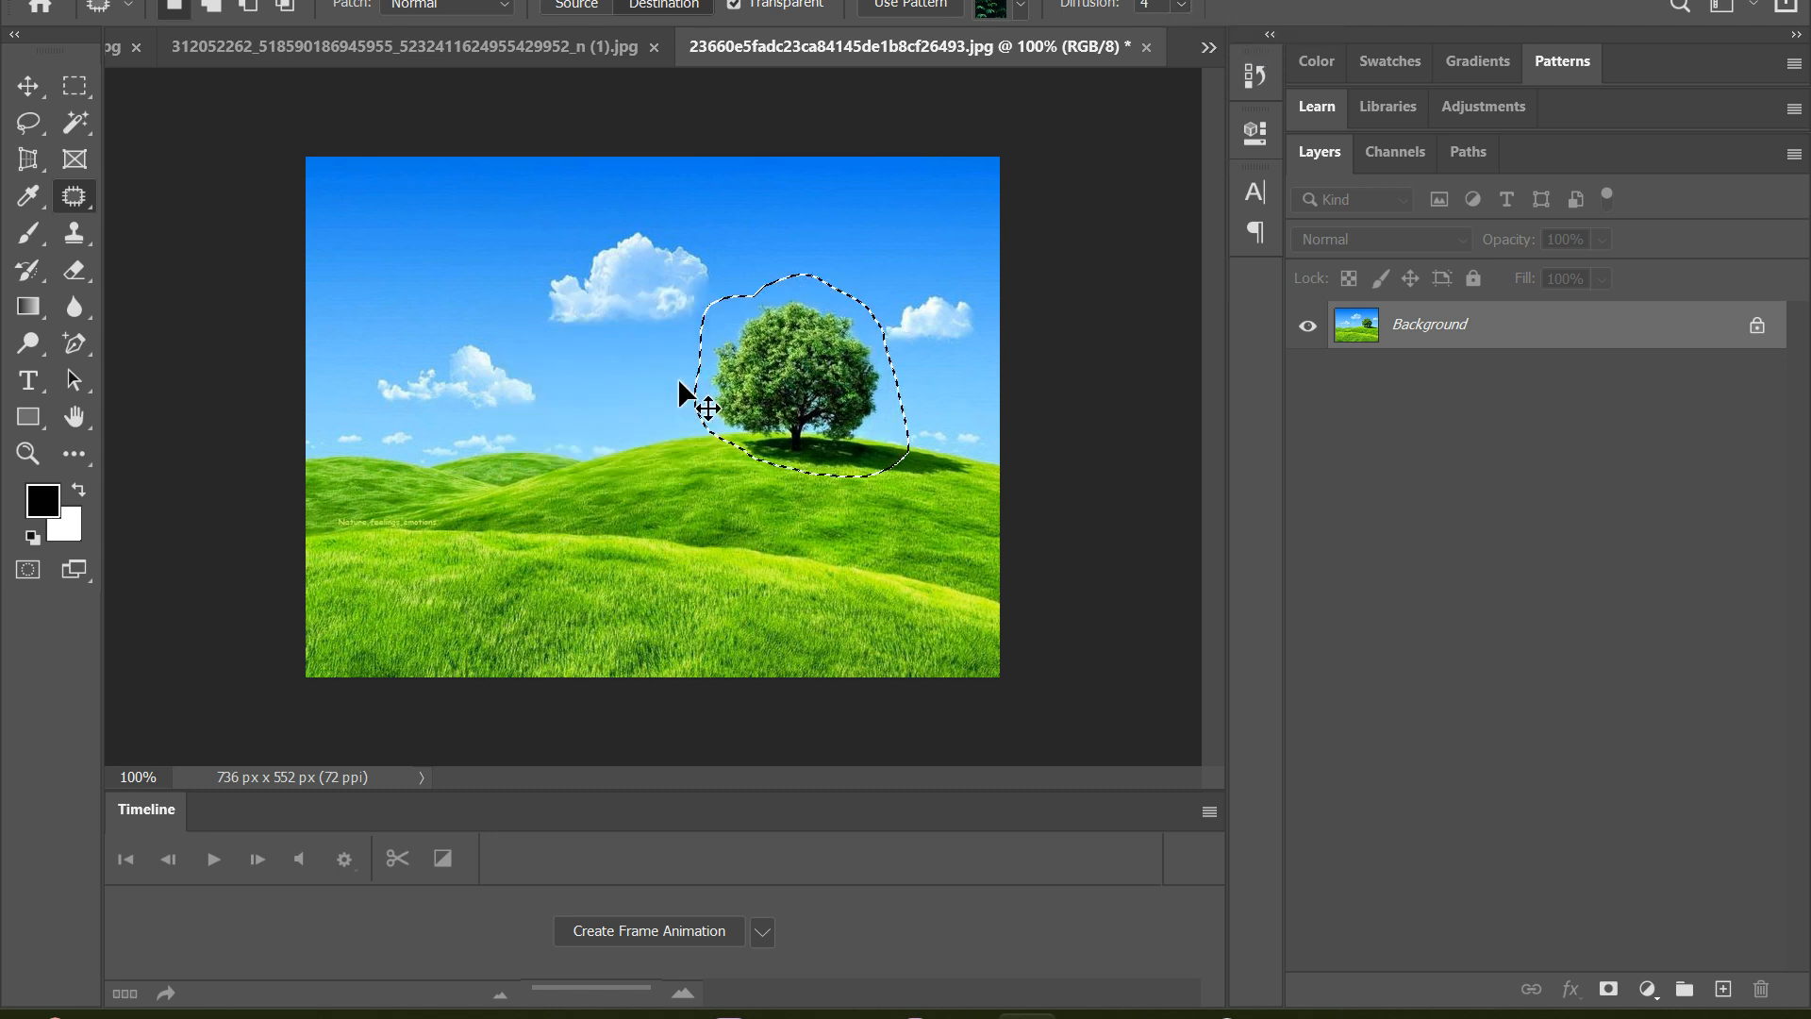
key(ctrl+d)
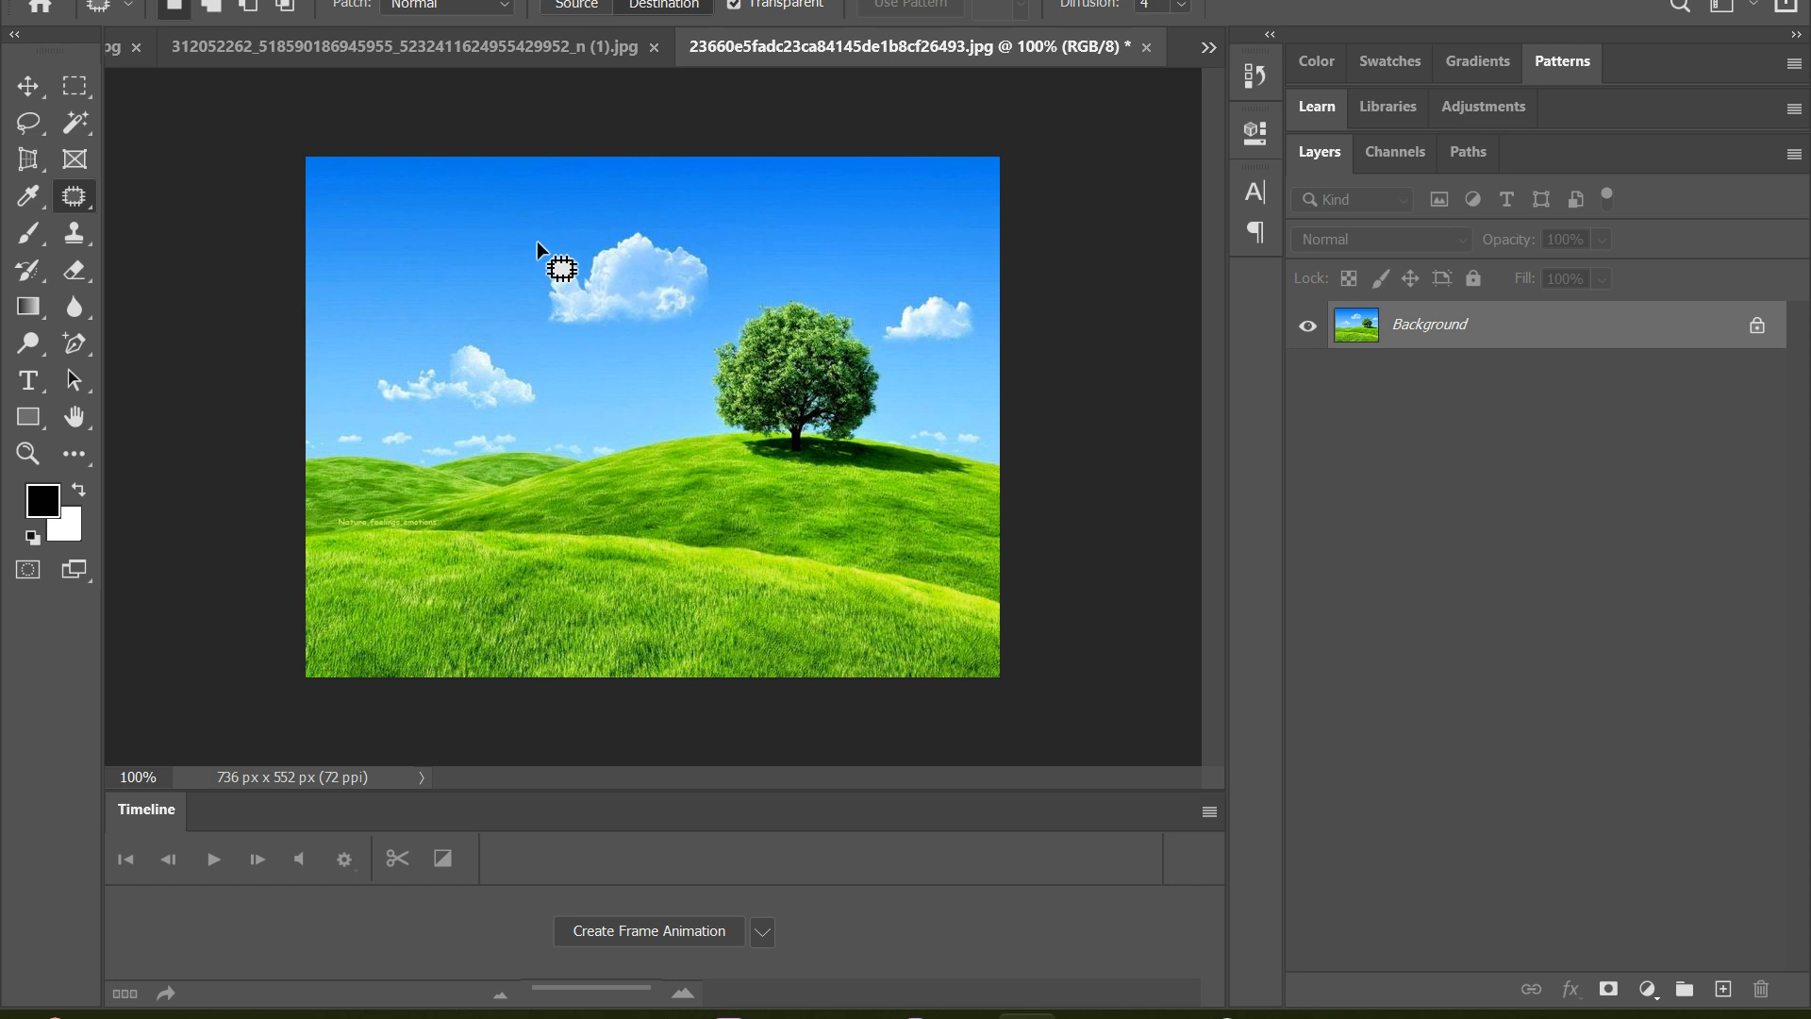
Outline the large cloud, copy it into the sky at the image's upper left, and undo the copy and its outline
drag(734, 232, 712, 200)
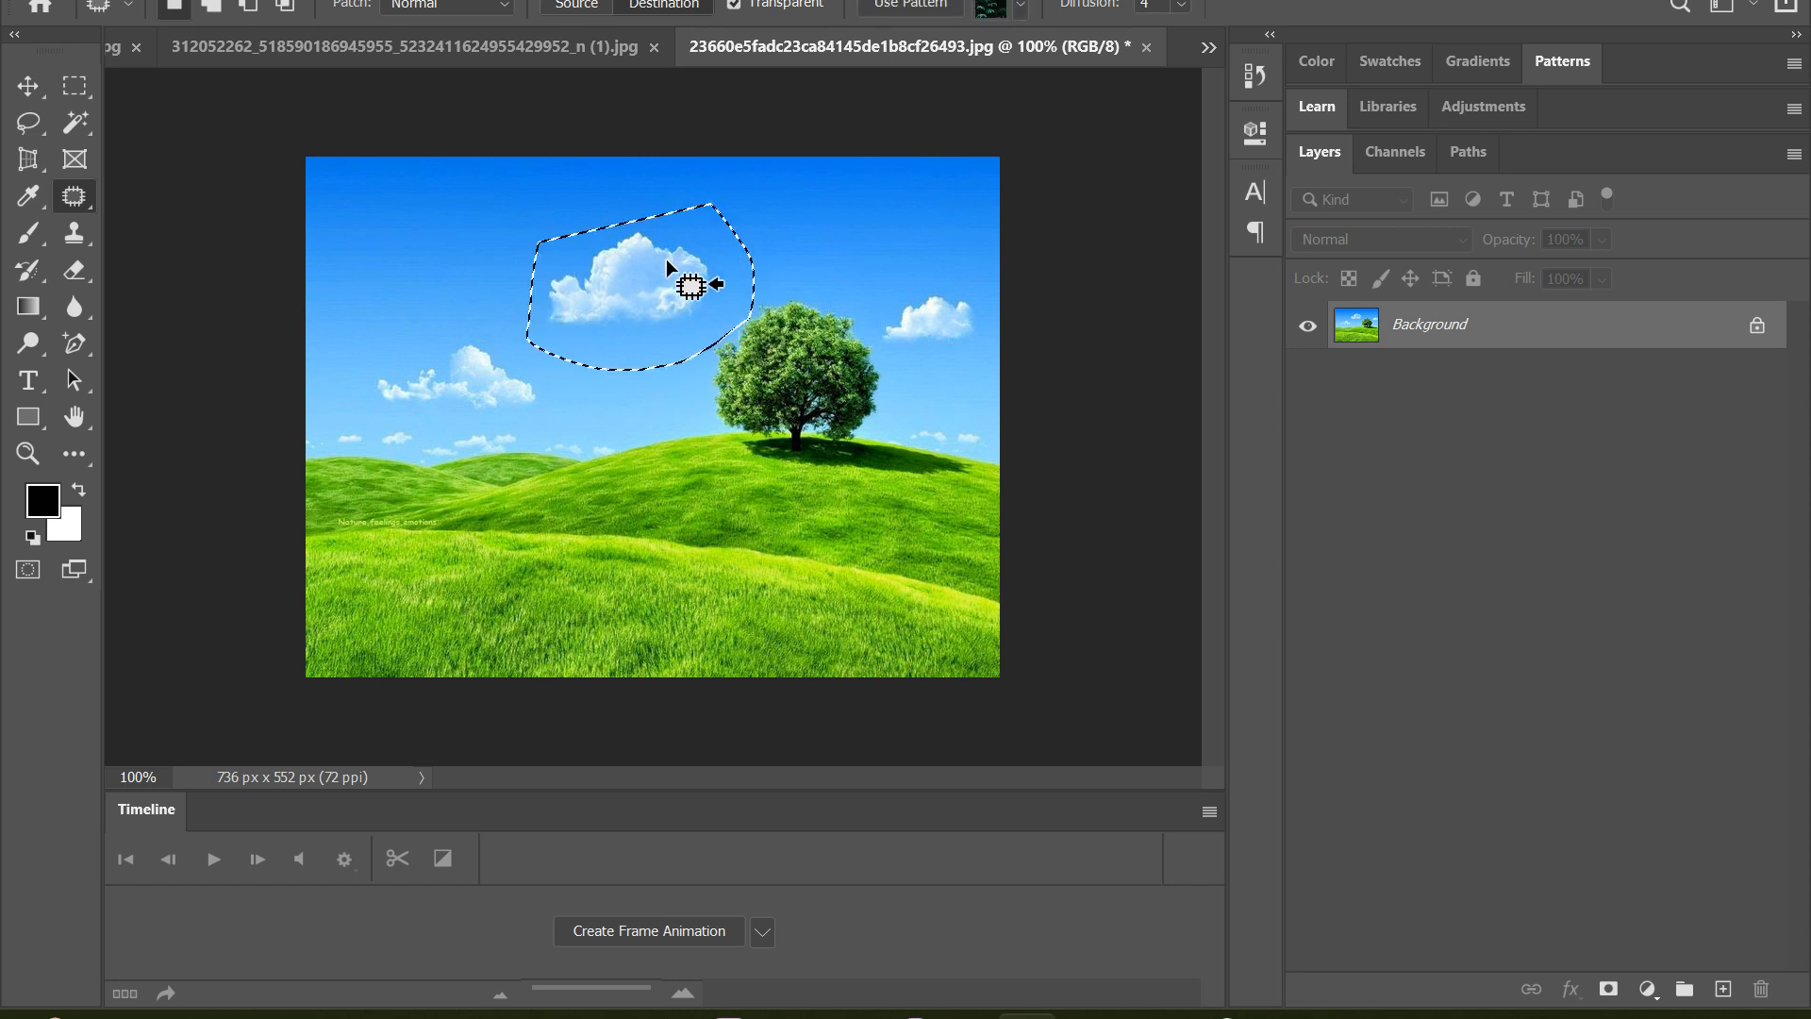
drag(666, 259, 496, 218)
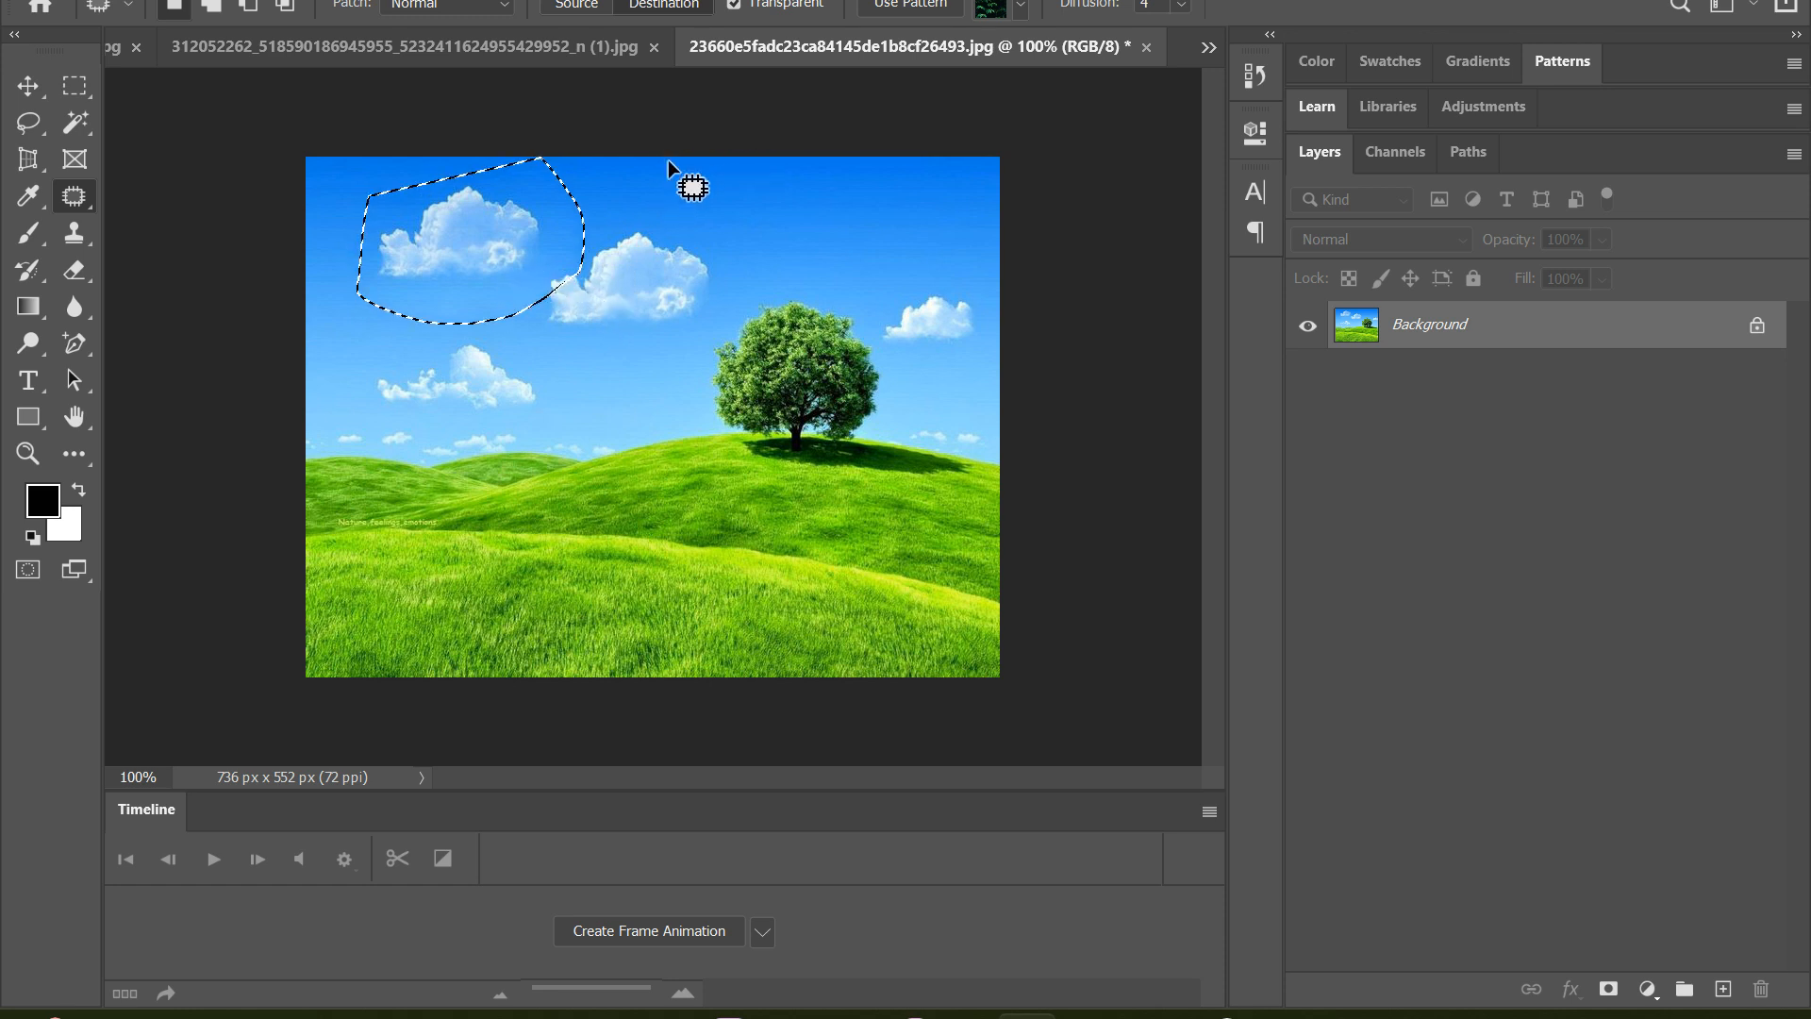
key(ctrl+z)
key(ctrl+z)
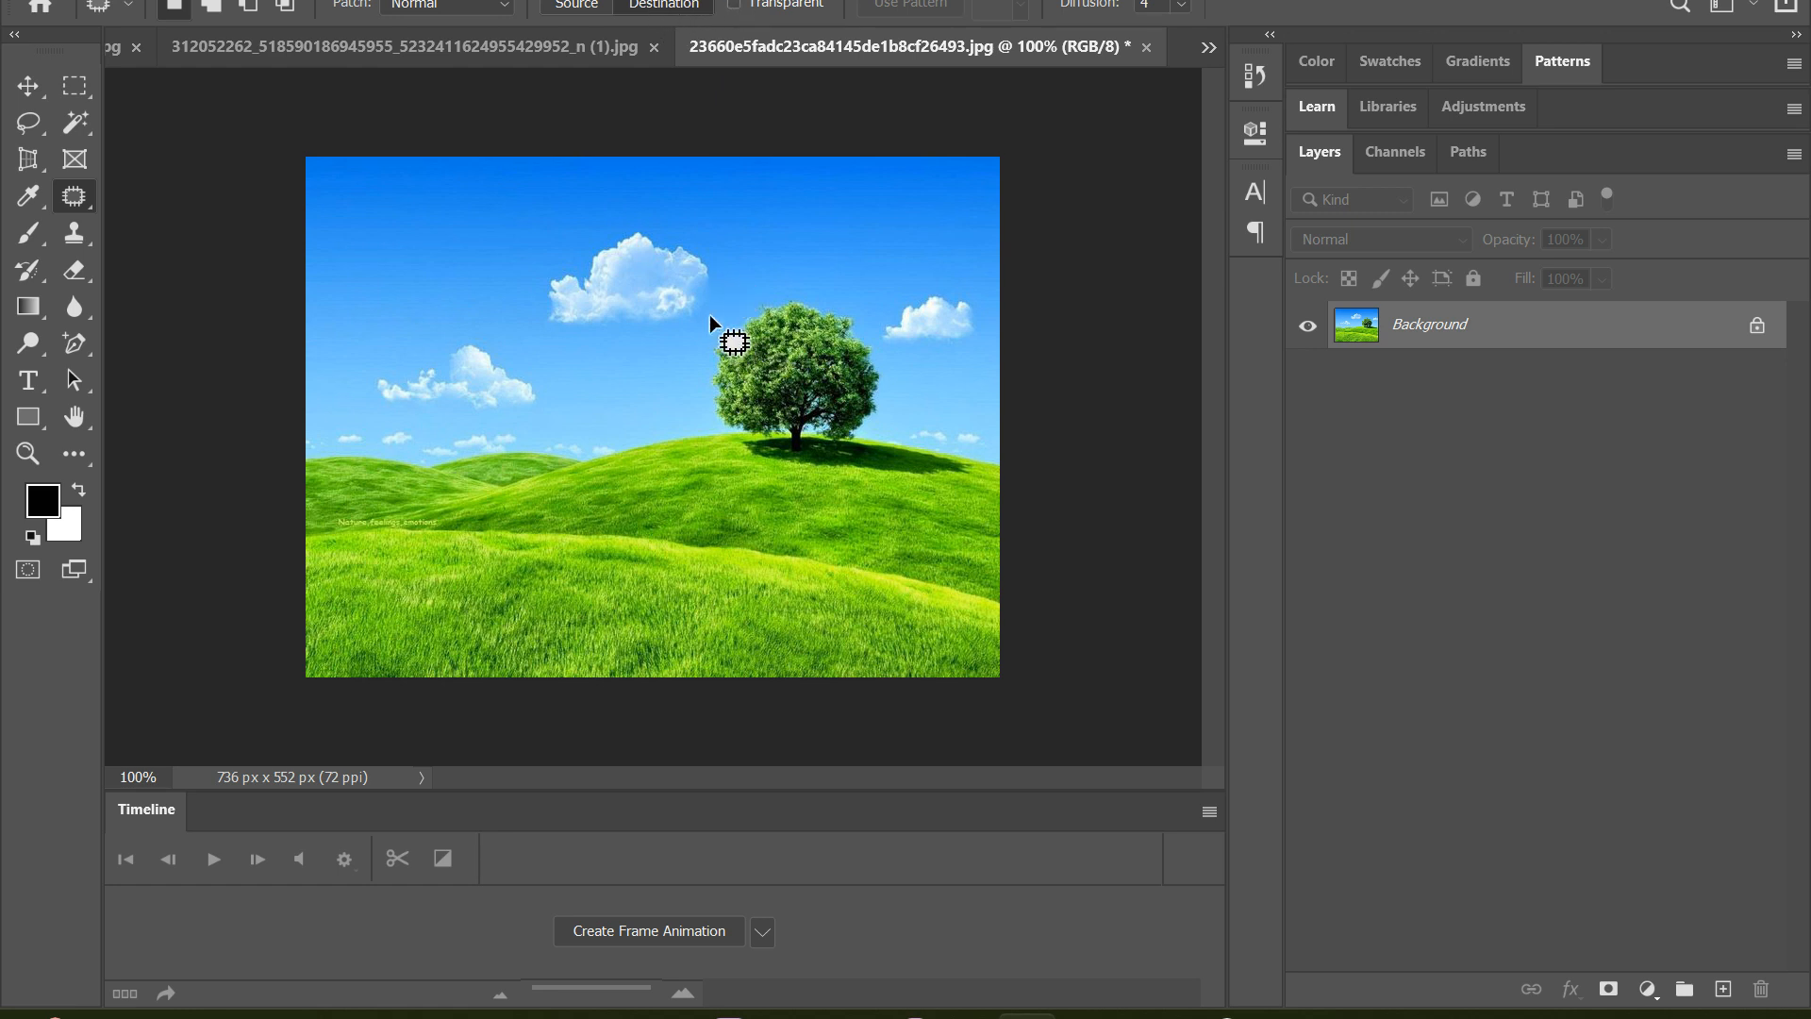
Turn off Transparent, outline the tree, copy it onto the low hills at the image's left side, and deselect
mouse_move(728, 434)
mouse_down()
mouse_move(915, 456)
mouse_move(879, 318)
mouse_move(768, 299)
mouse_move(500, 360)
mouse_up()
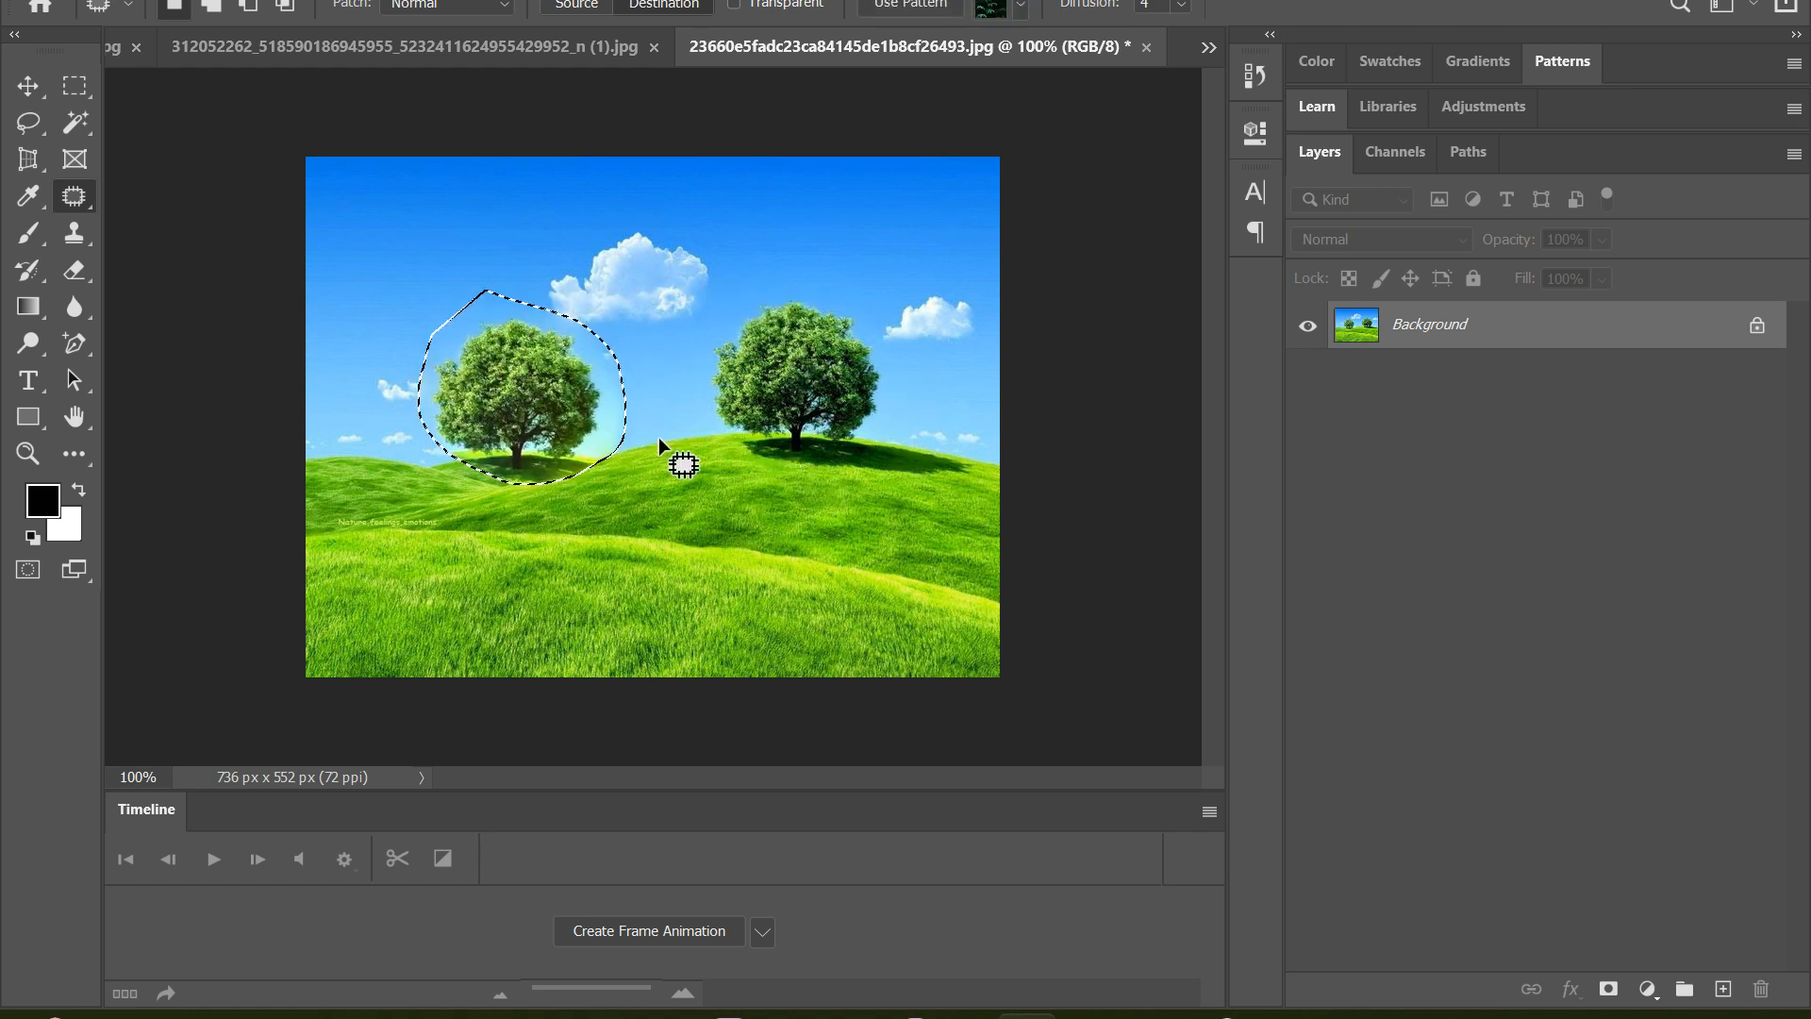
key(ctrl+d)
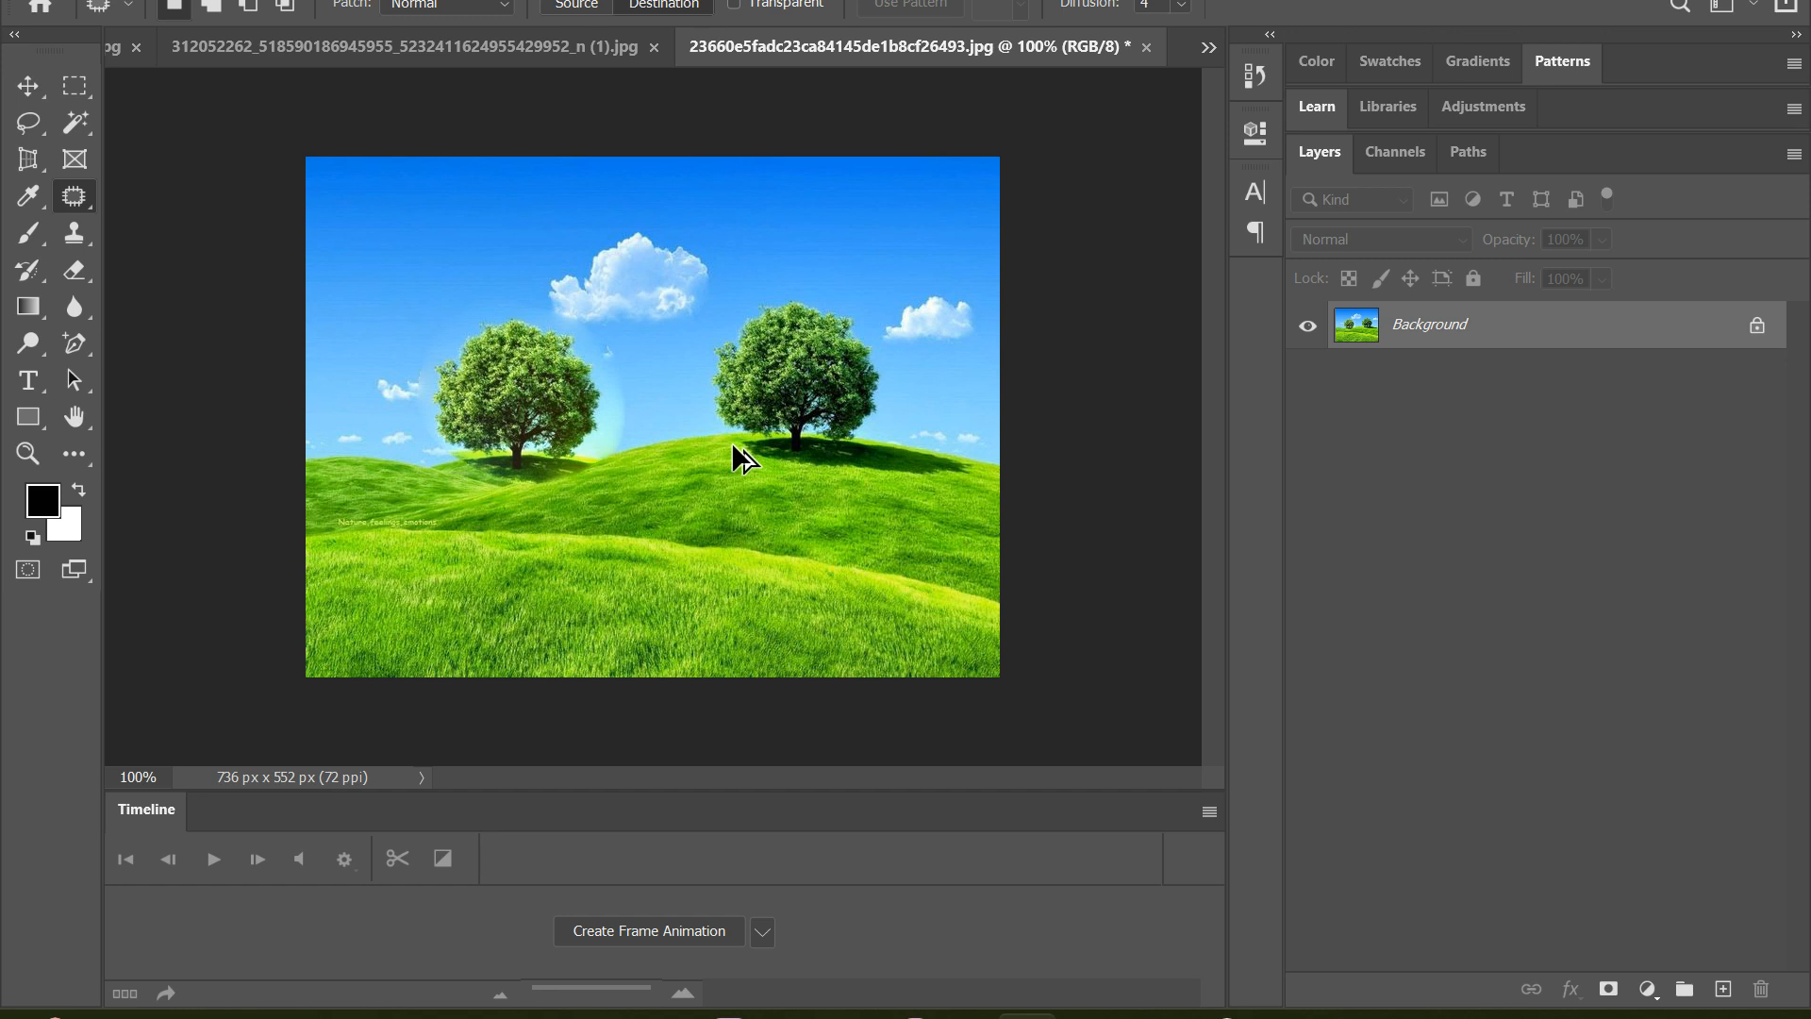
Compare the non-transparent tree copy with and without its selection outline, and undo the copy back to the outlined original tree
key(ctrl+z)
key(ctrl+d)
key(ctrl+z)
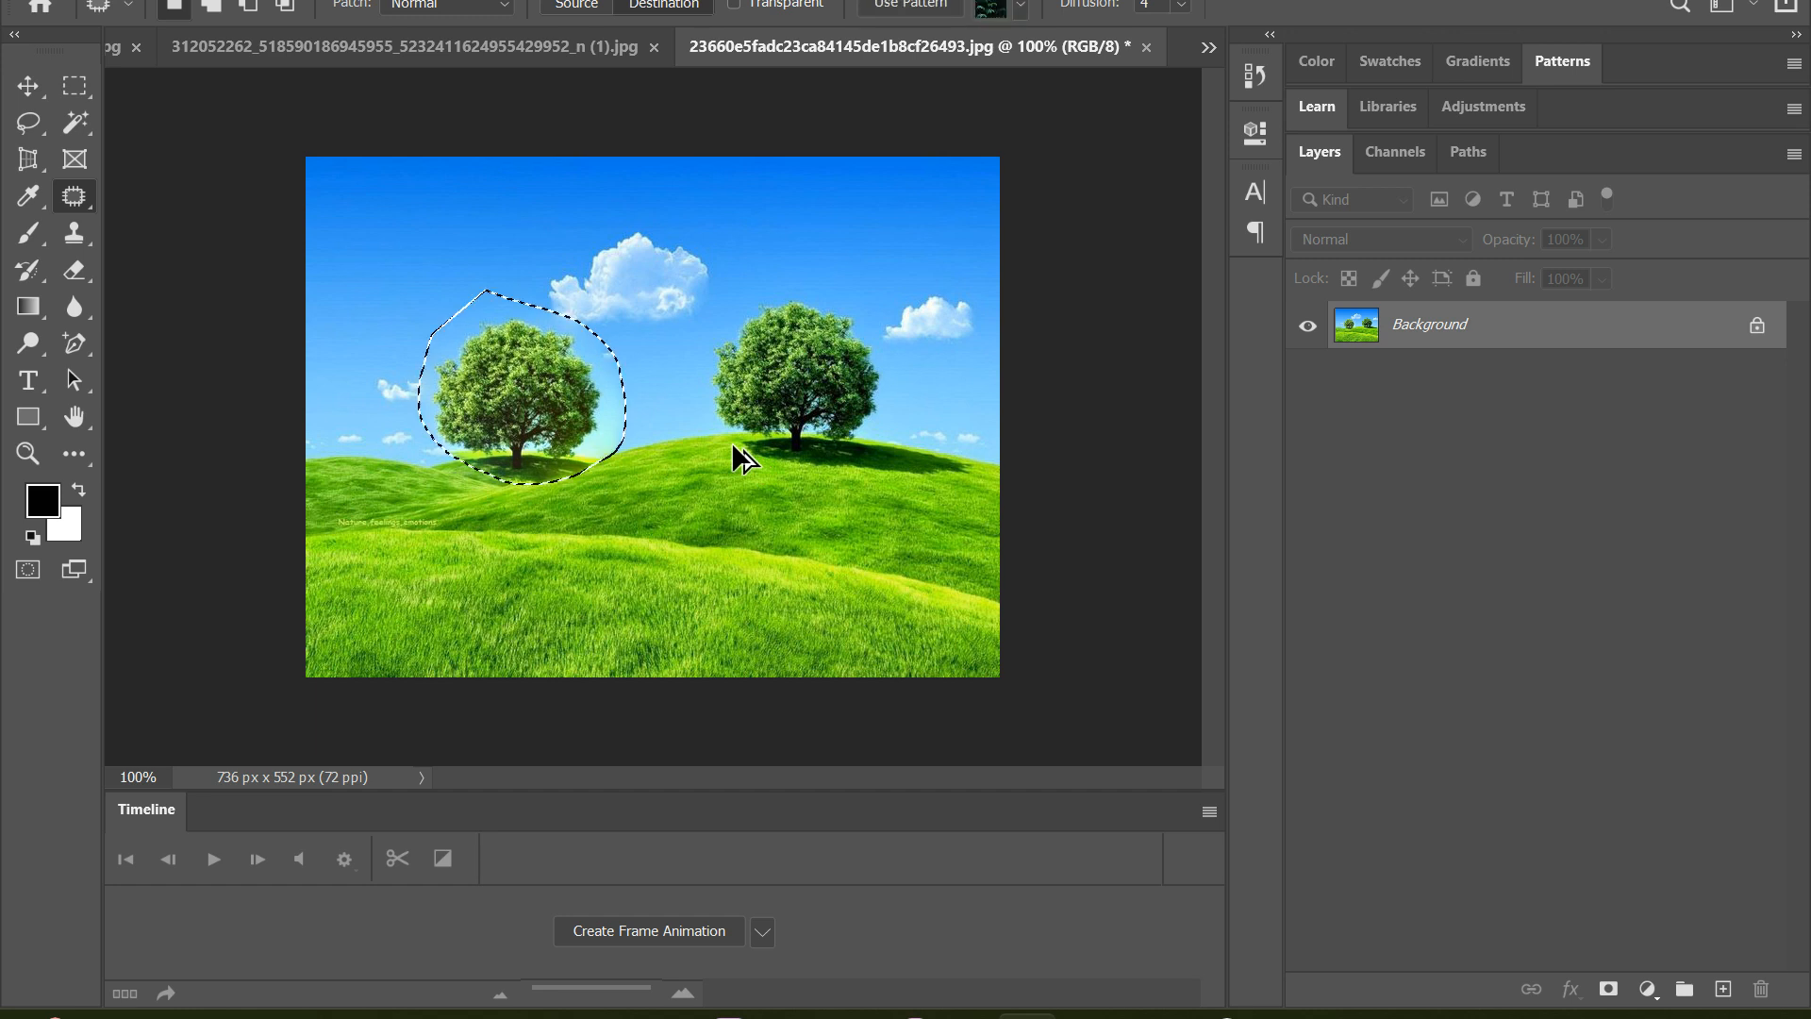
key(ctrl+d)
key(ctrl+z)
key(ctrl+d)
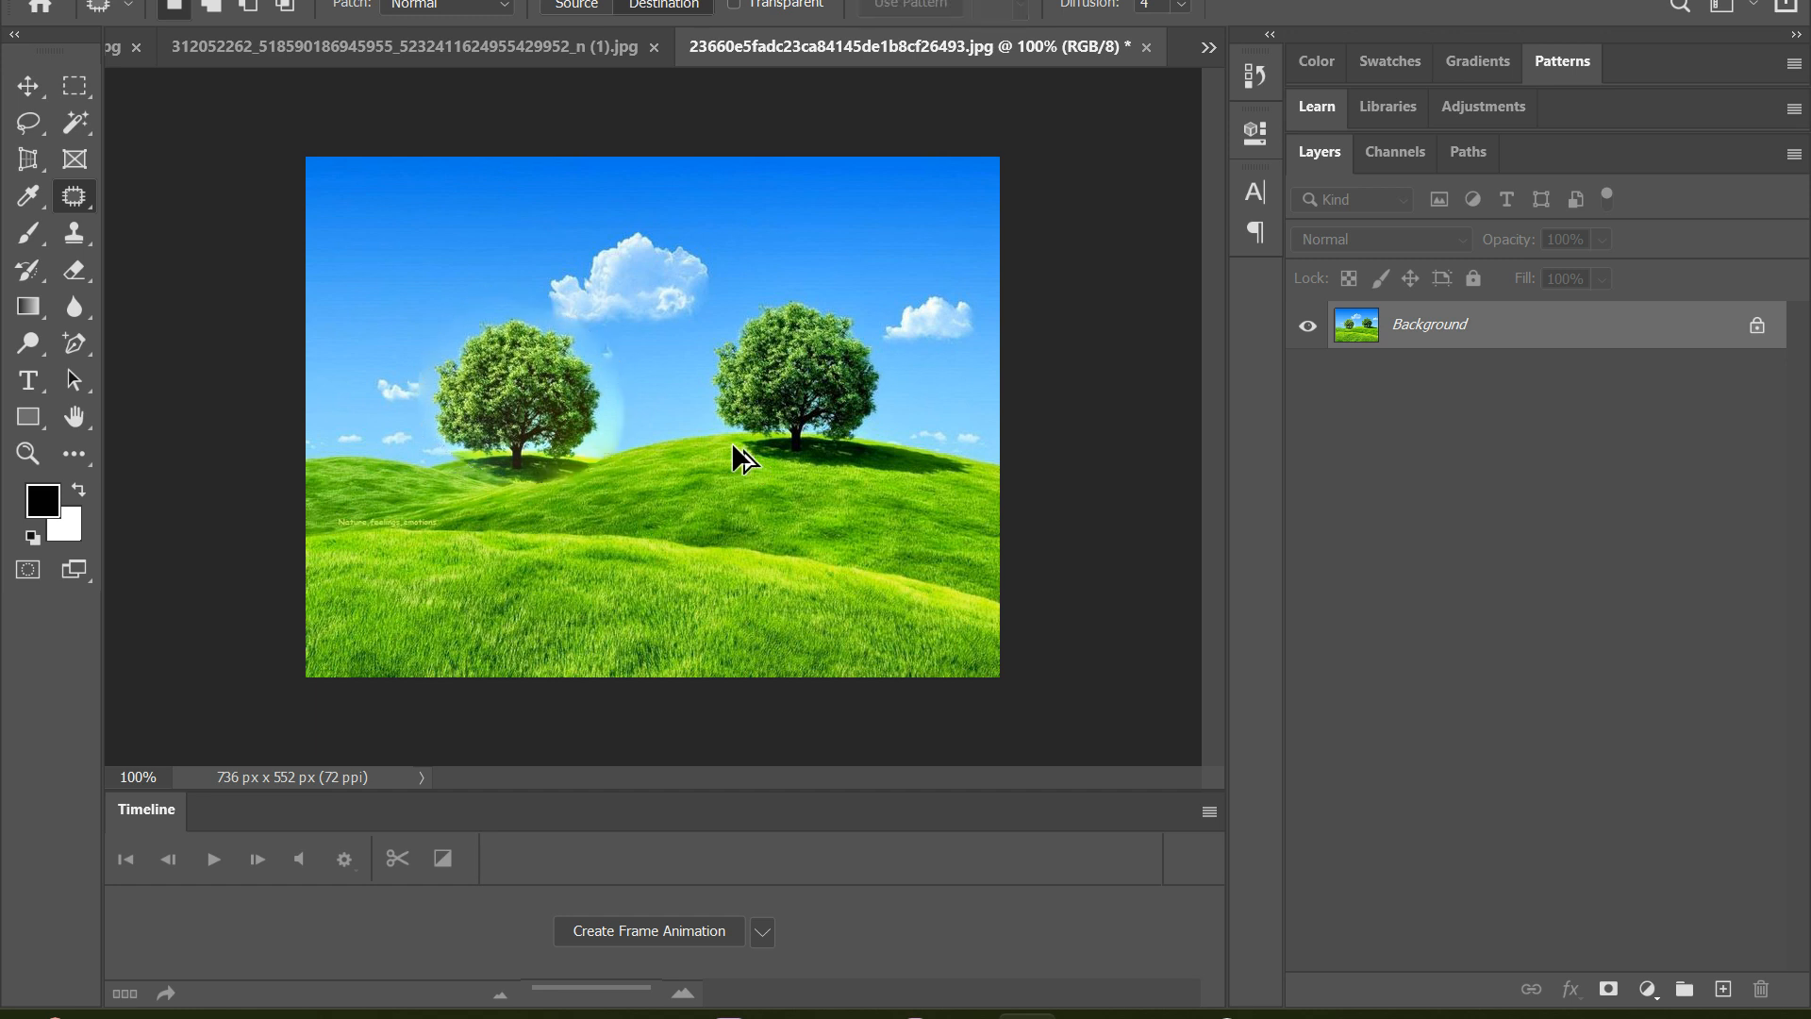
key(ctrl+z)
key(ctrl+d)
key(ctrl+z)
key(ctrl+d)
key(ctrl+z)
Discard the tree outline, outline the large cloud, and copy it into the sky at the image's upper left
key(ctrl+z)
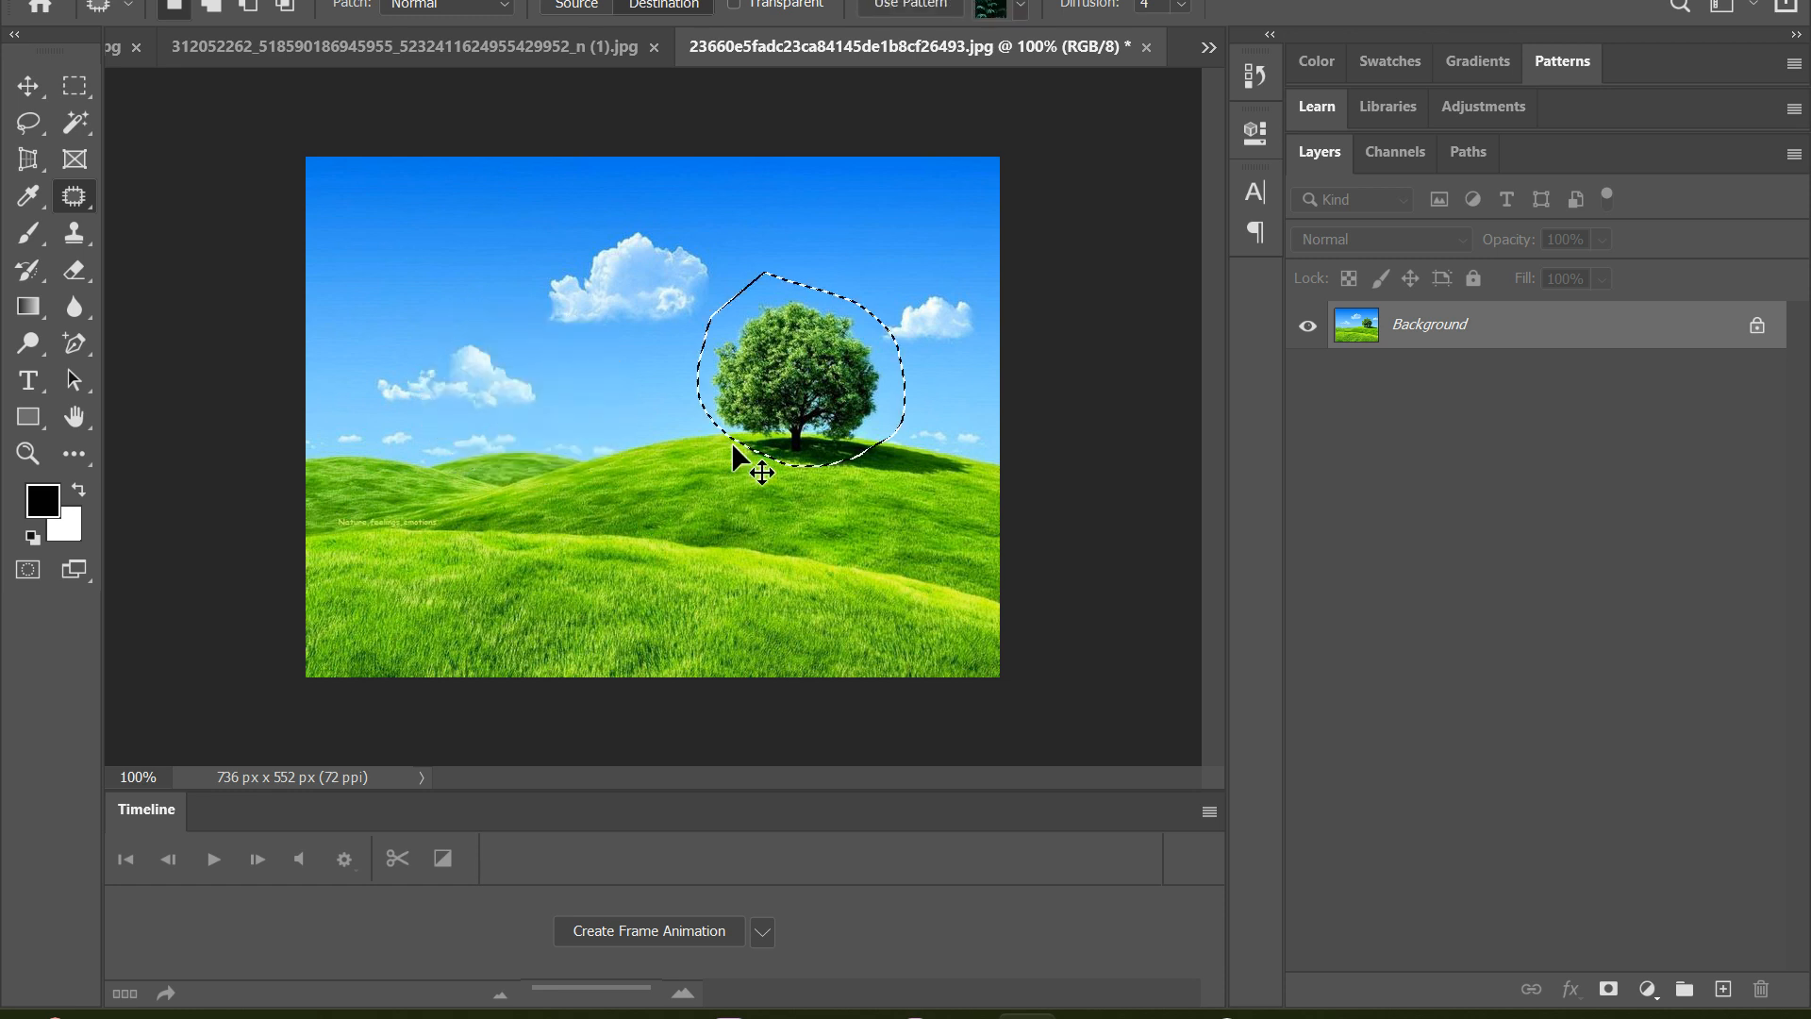
key(ctrl+z)
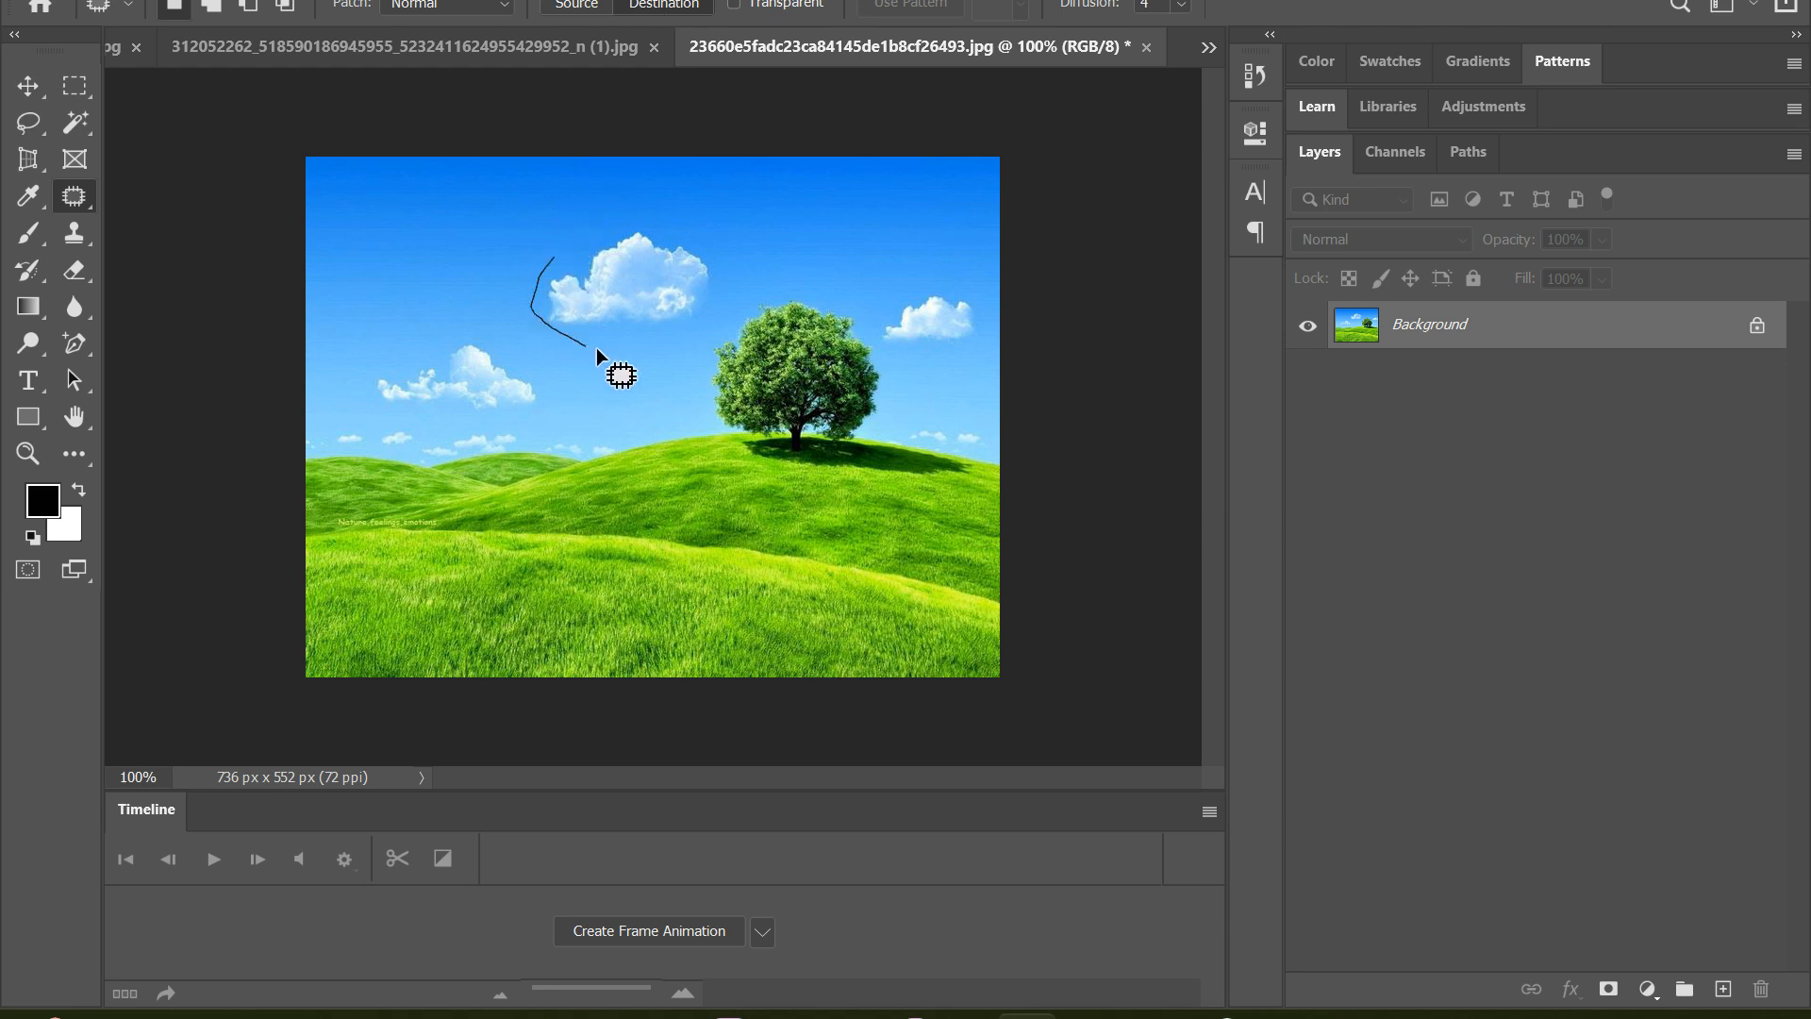
mouse_move(713, 307)
mouse_down()
mouse_move(713, 205)
mouse_move(566, 231)
mouse_up()
drag(664, 266, 487, 213)
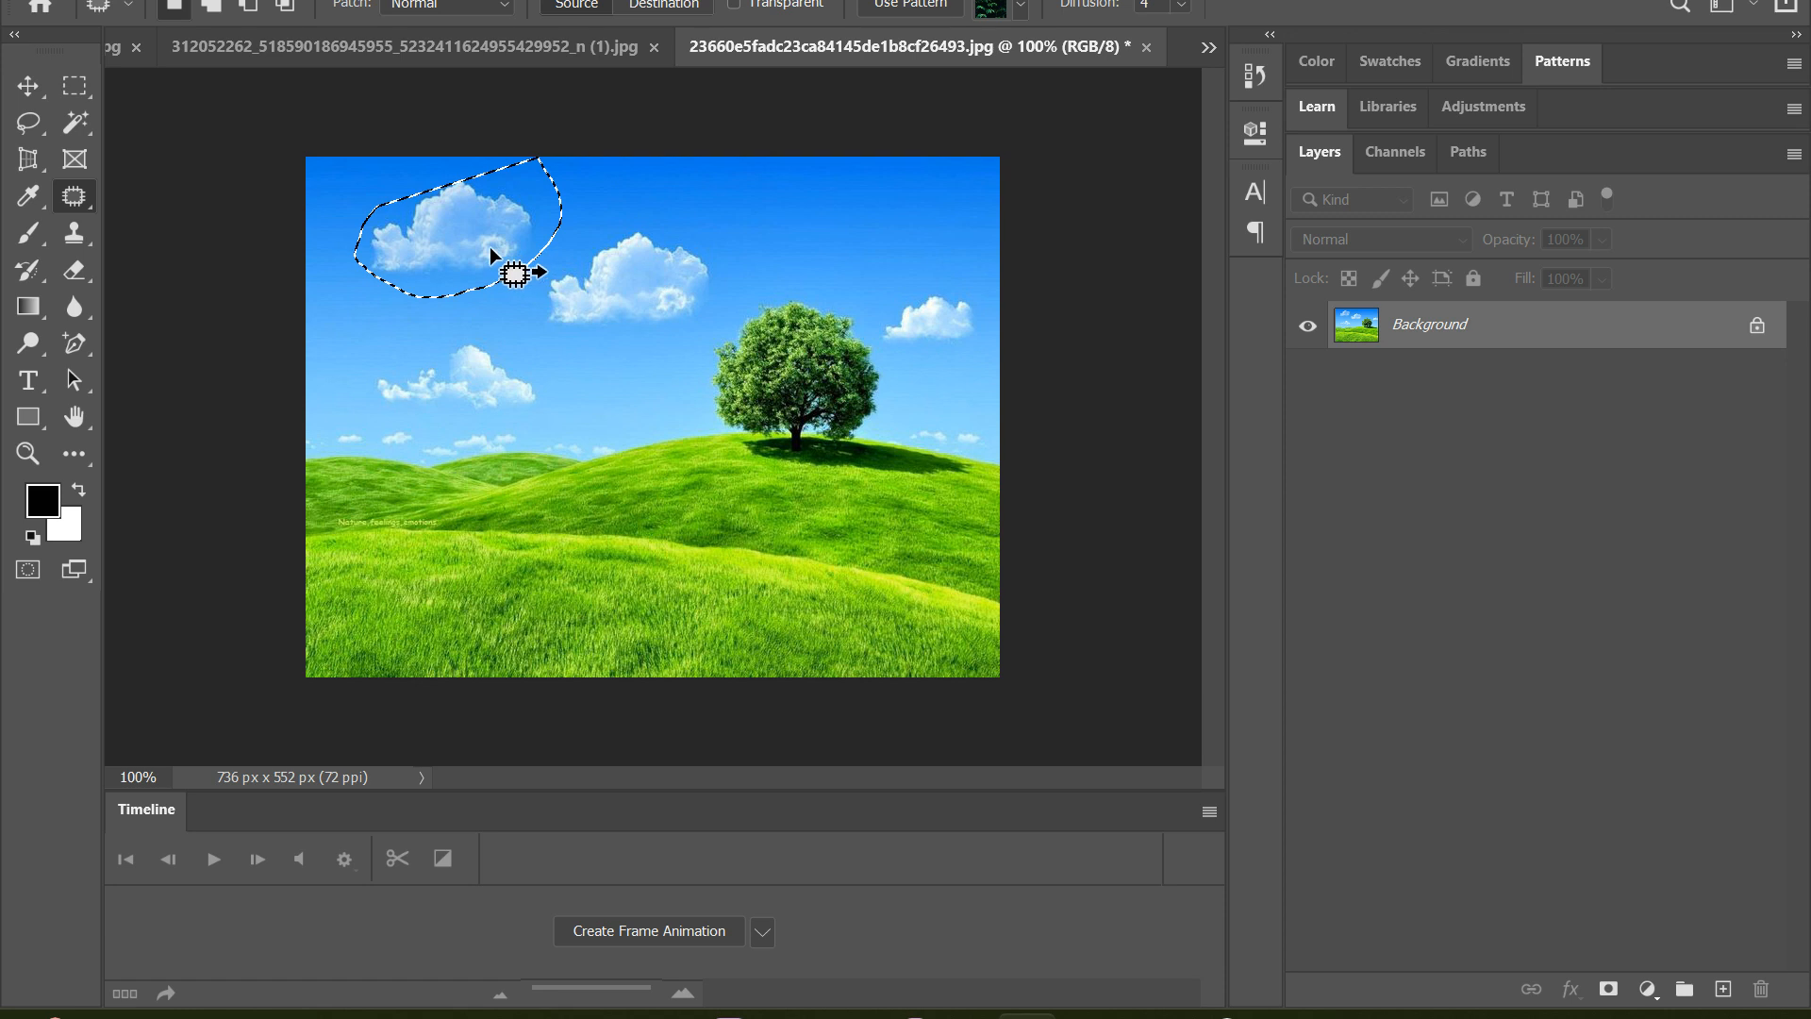
Try patching the copied cloud and the original cloud with foreground grass in Source mode, undoing both patches and the cloud copy
drag(471, 247, 624, 584)
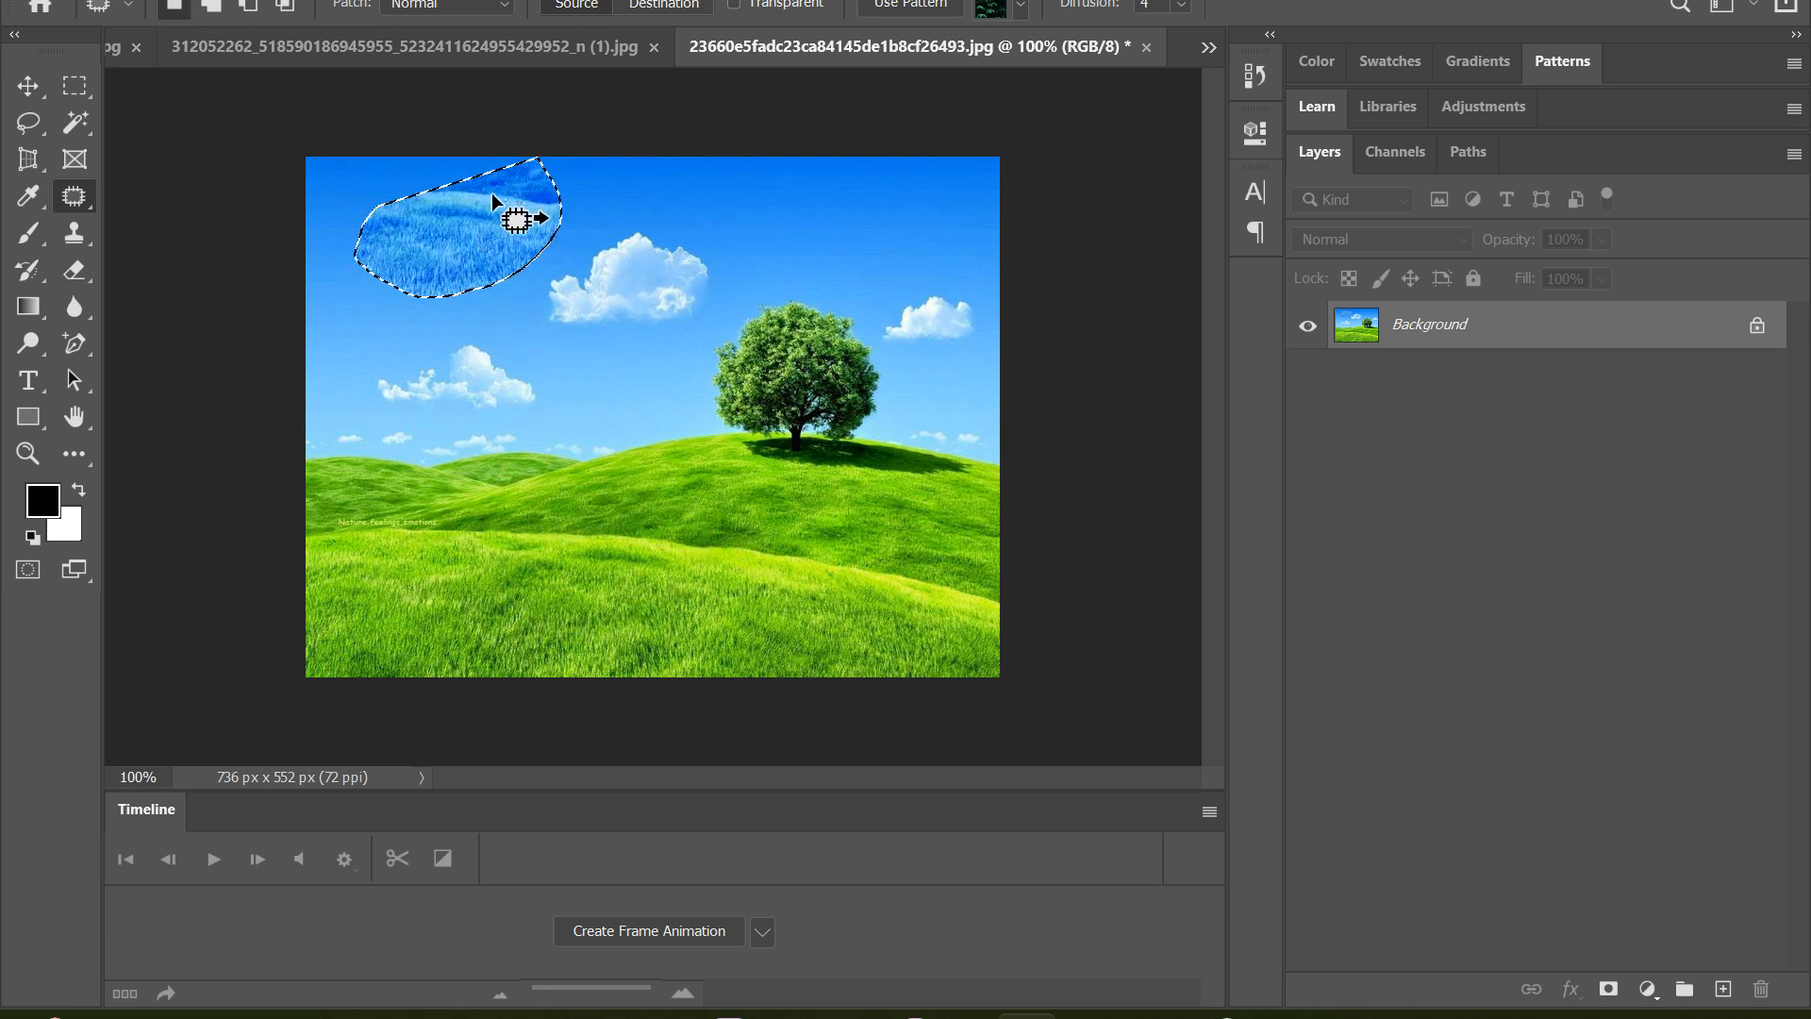
key(ctrl+z)
key(ctrl+z)
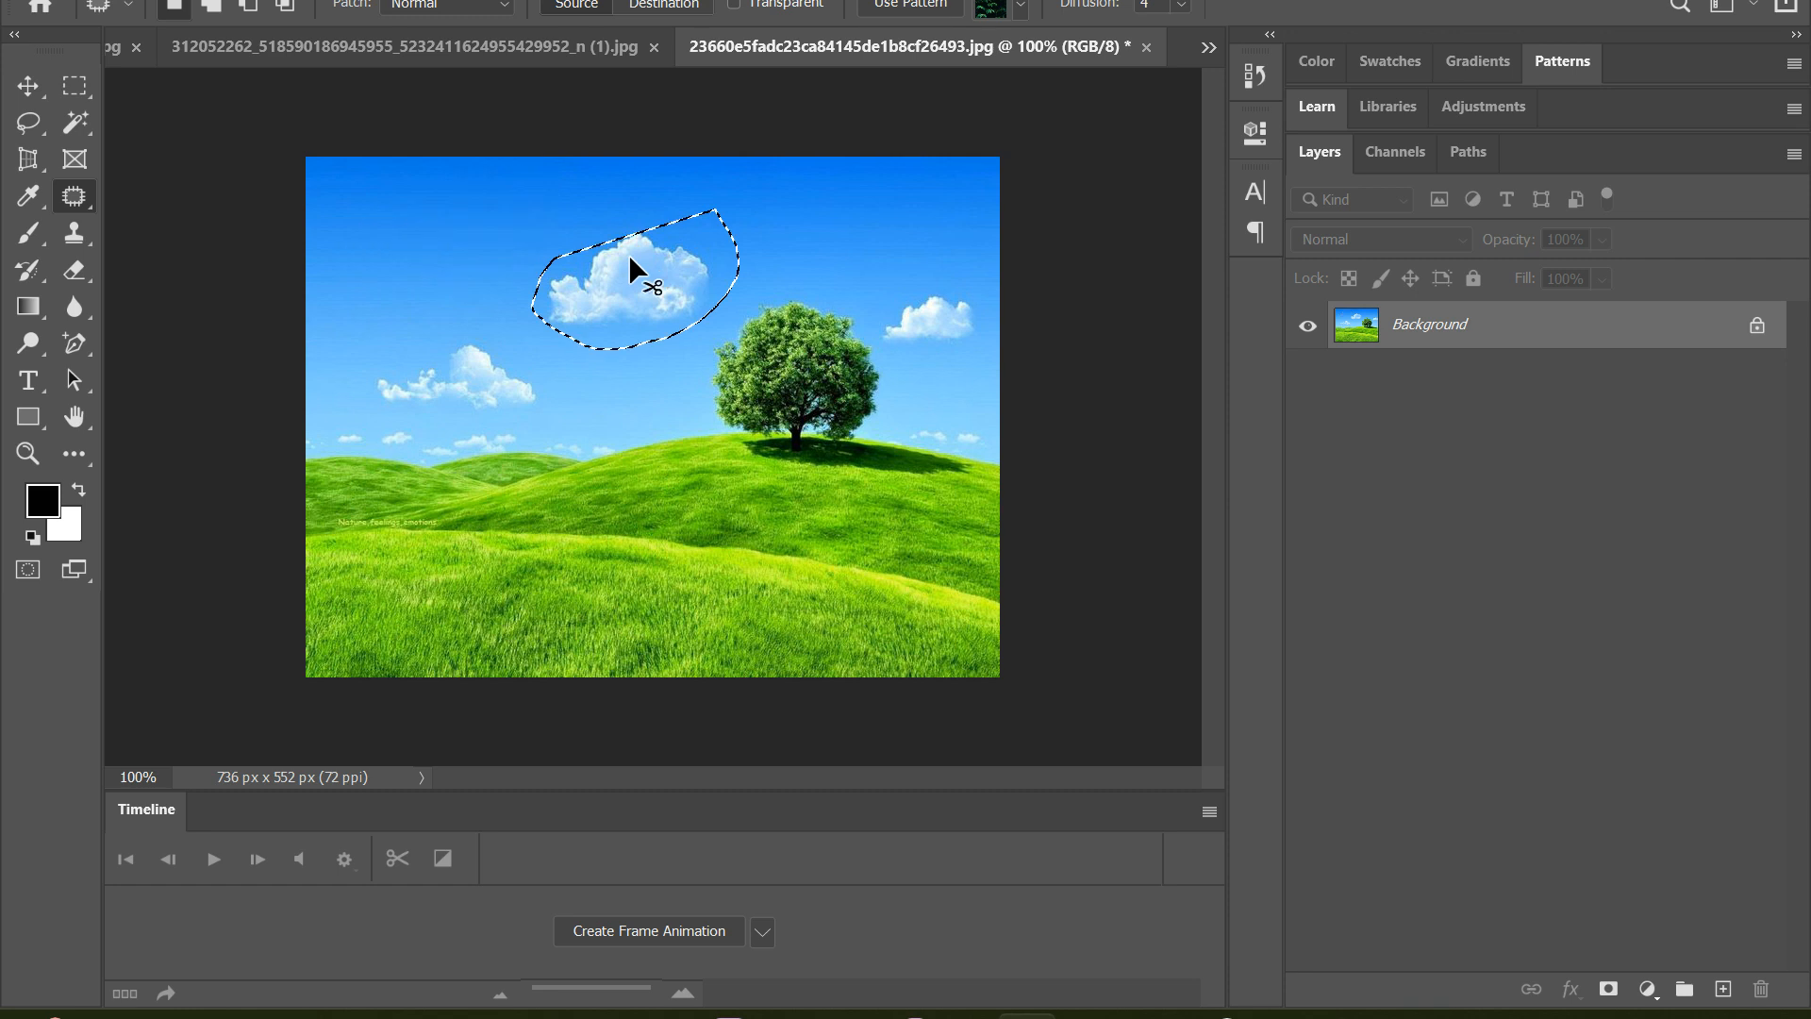
drag(645, 268, 613, 550)
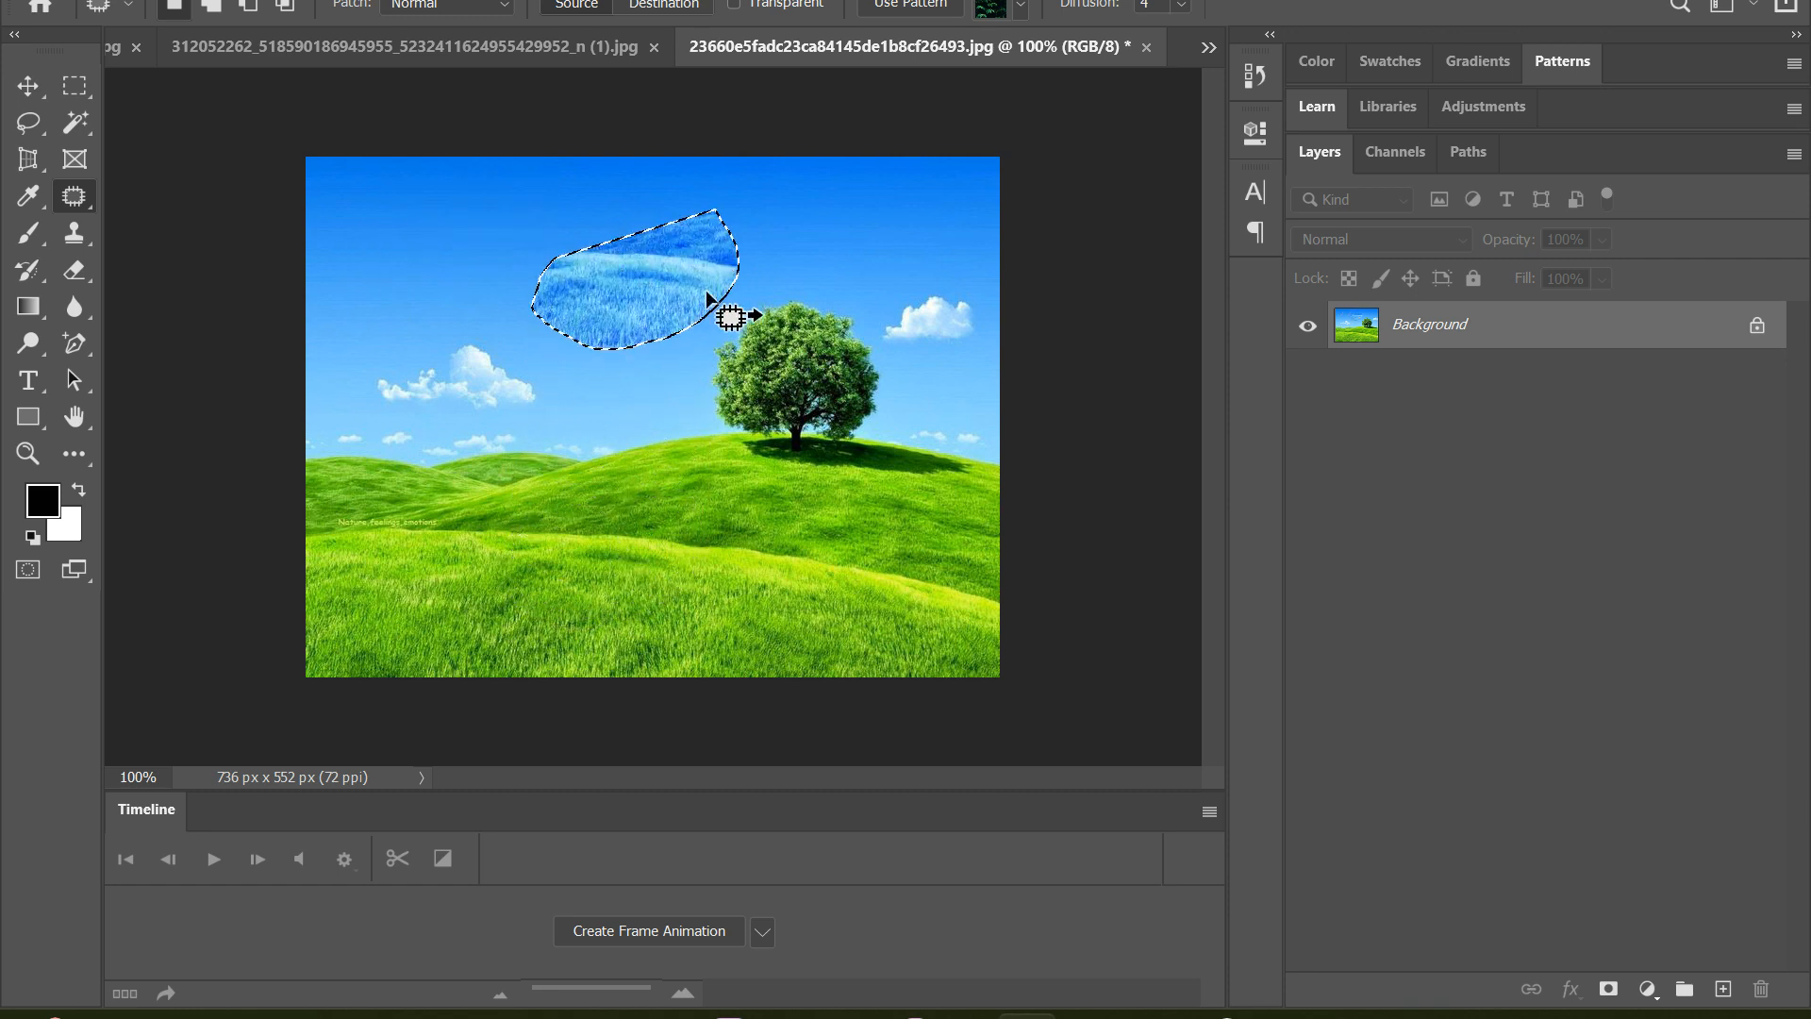
key(ctrl+z)
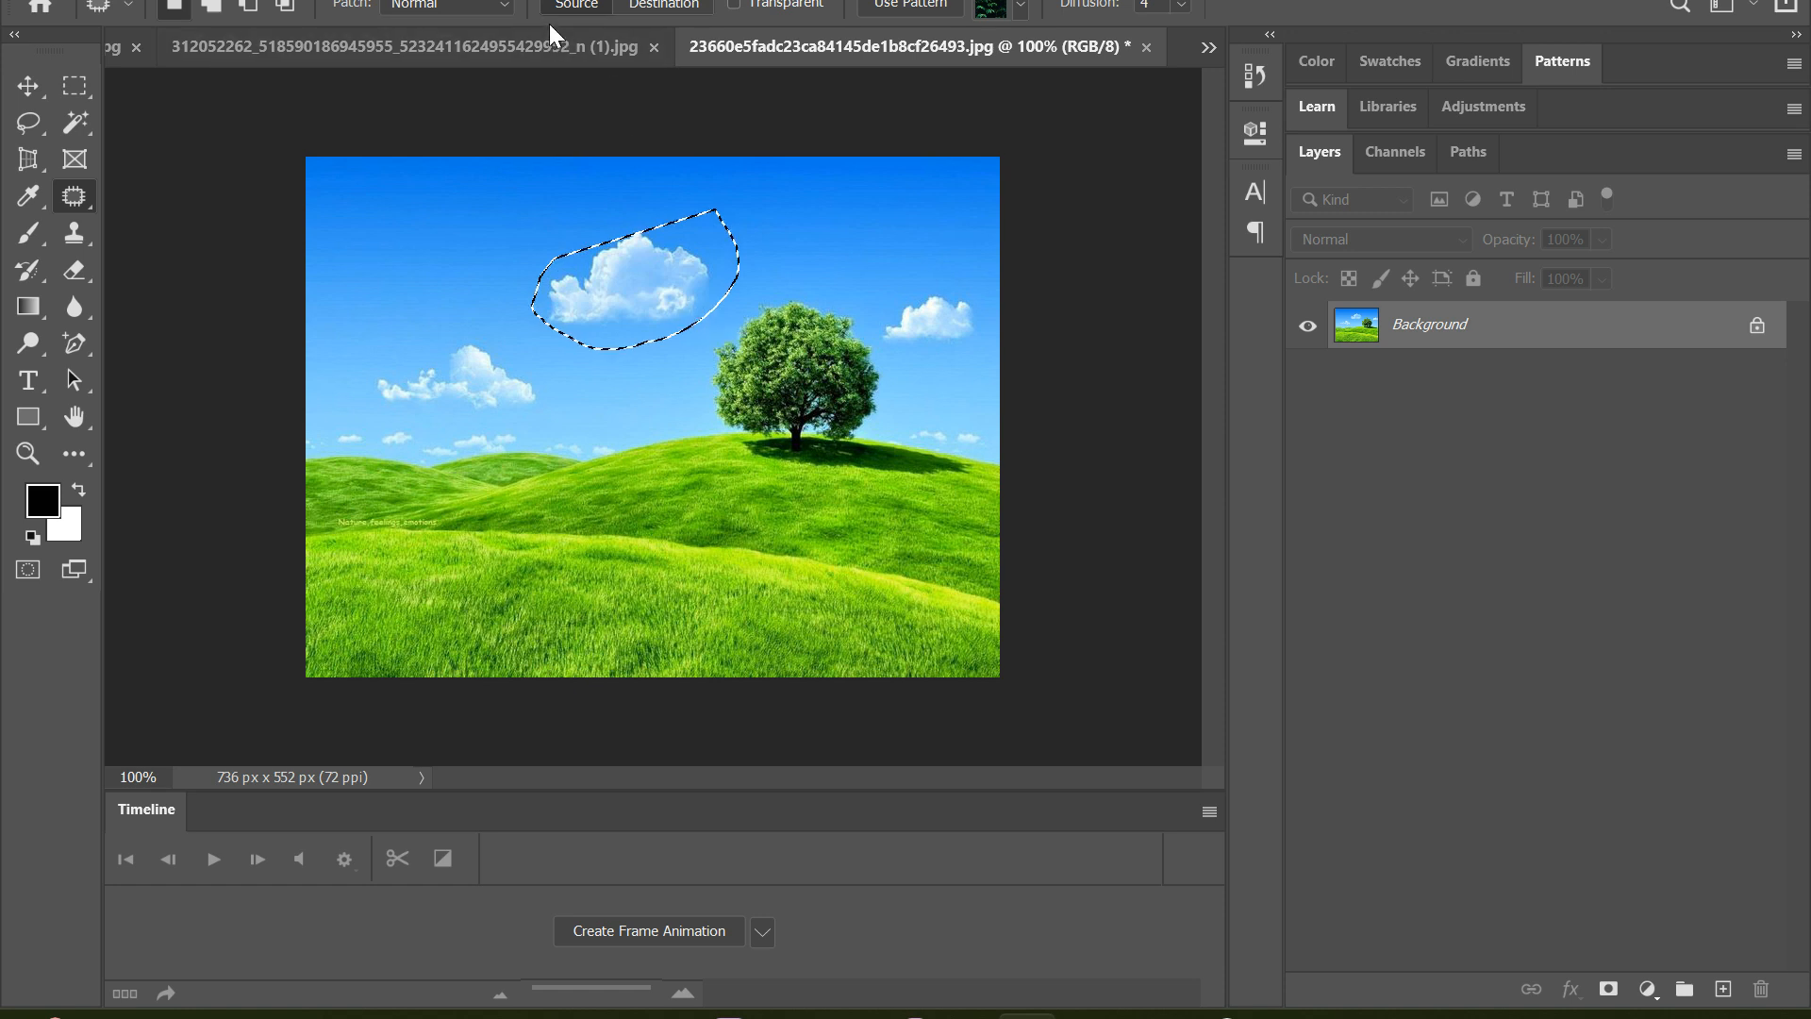
Patch the outlined large cloud with clear sky from the image's upper left, undo a trial deletion of the area, and deselect
drag(639, 283, 417, 218)
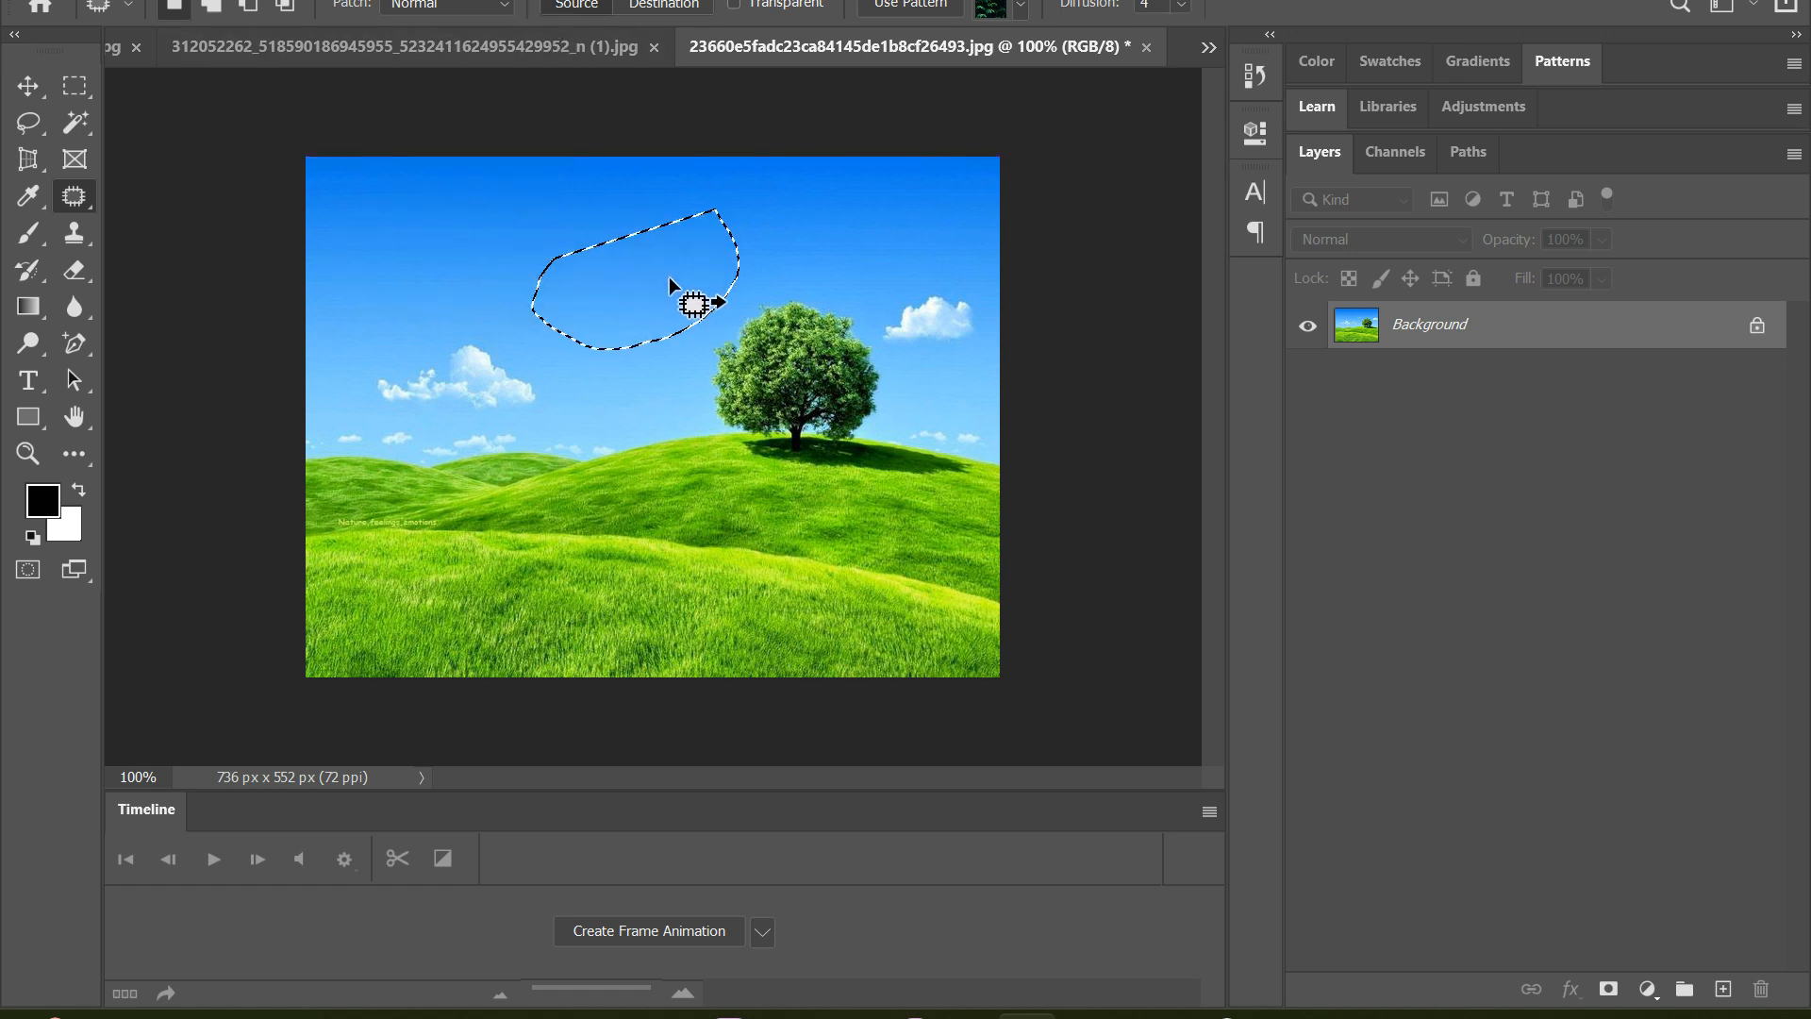
key(BackSpace)
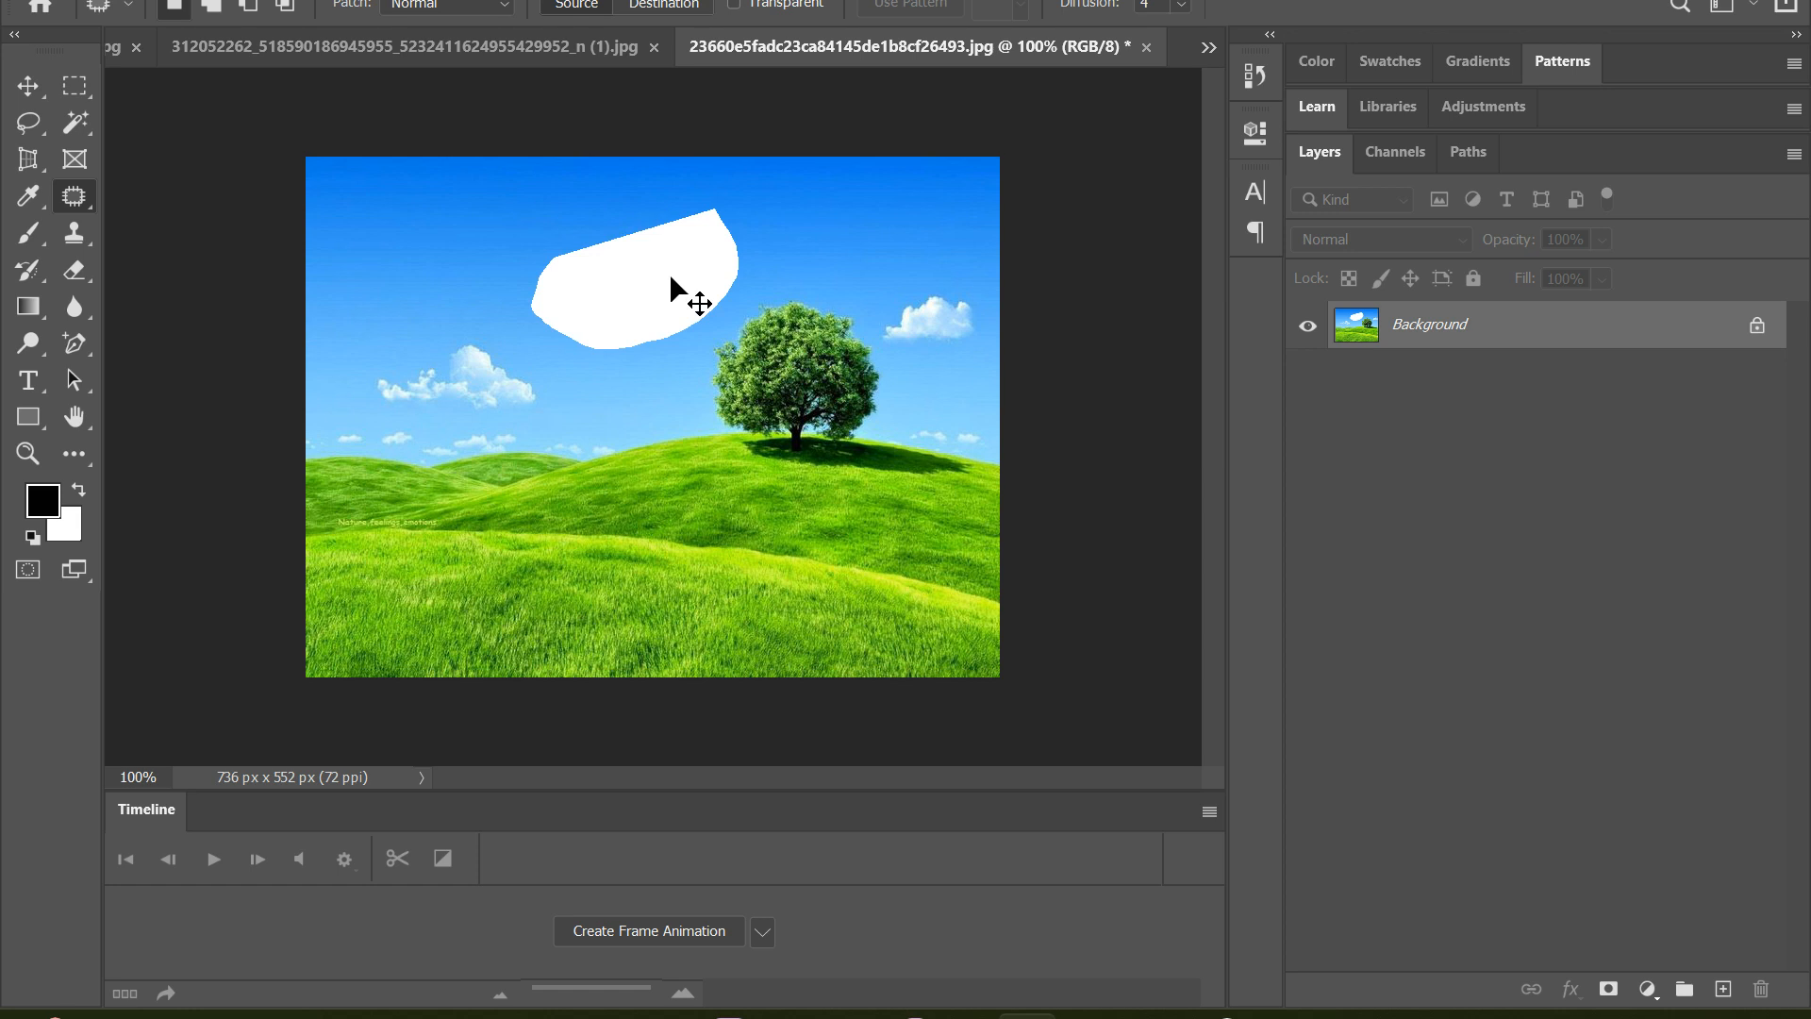
key(ctrl+z)
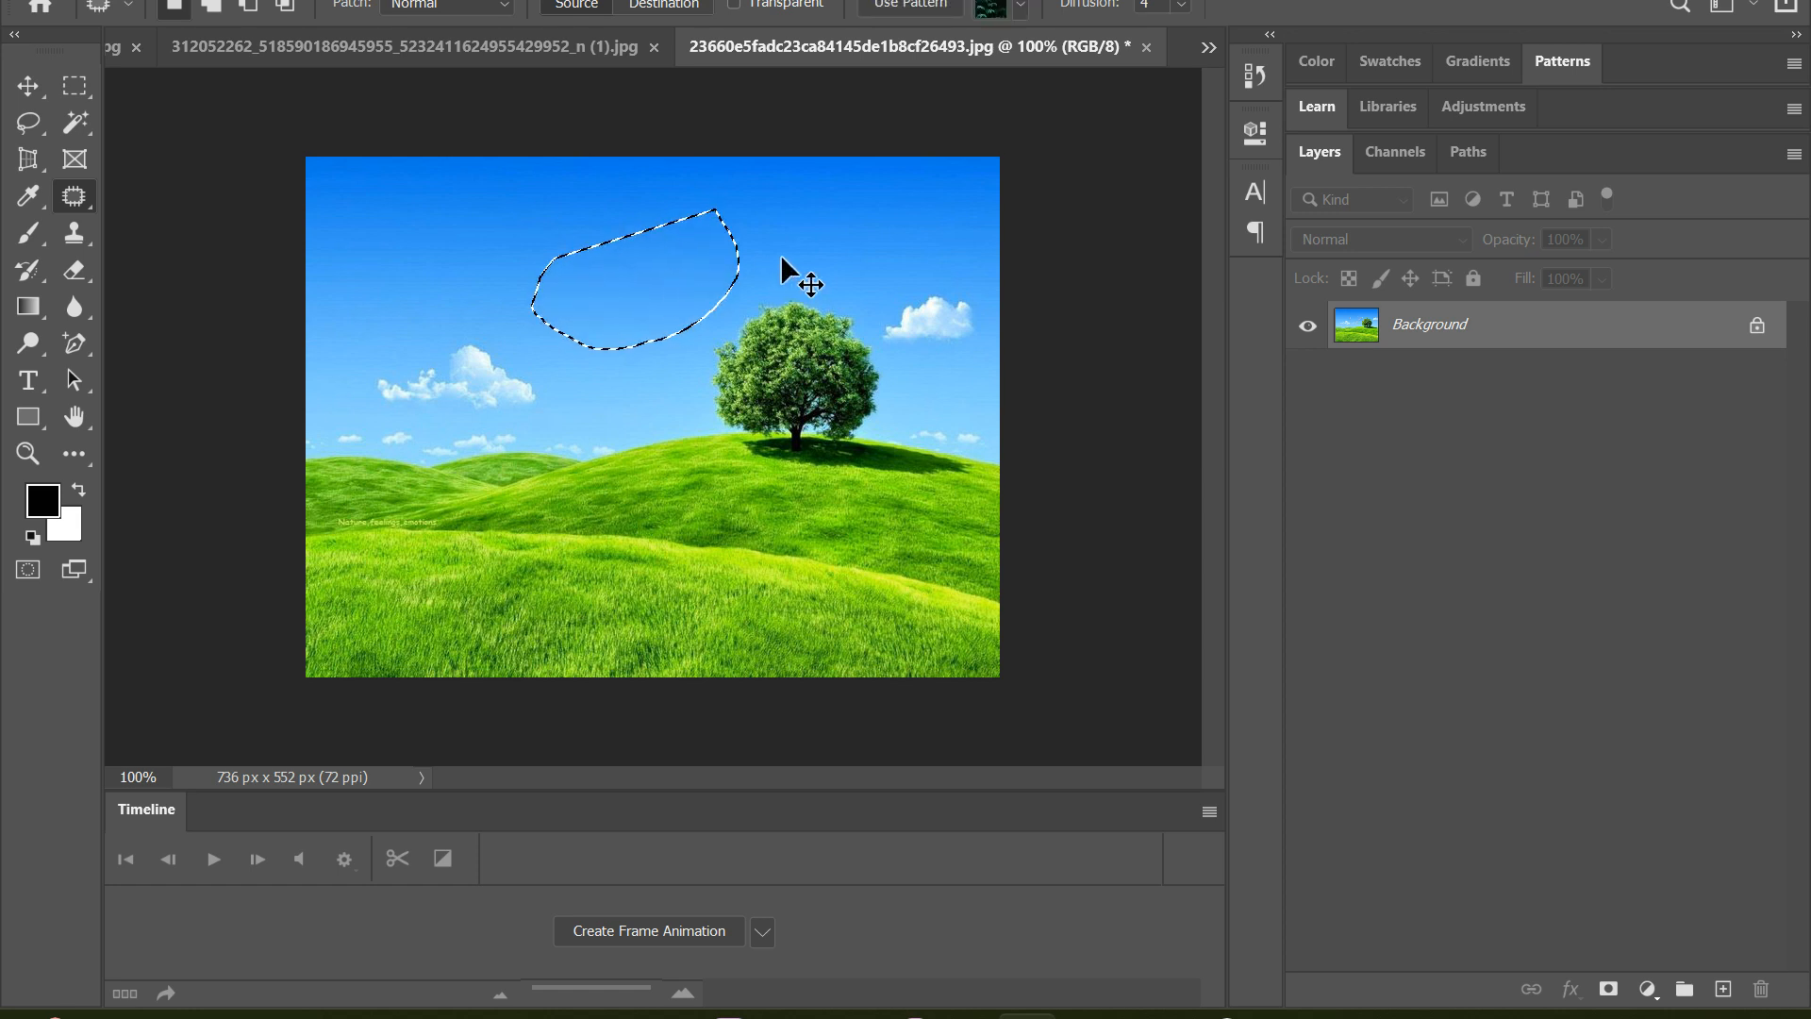
key(ctrl+d)
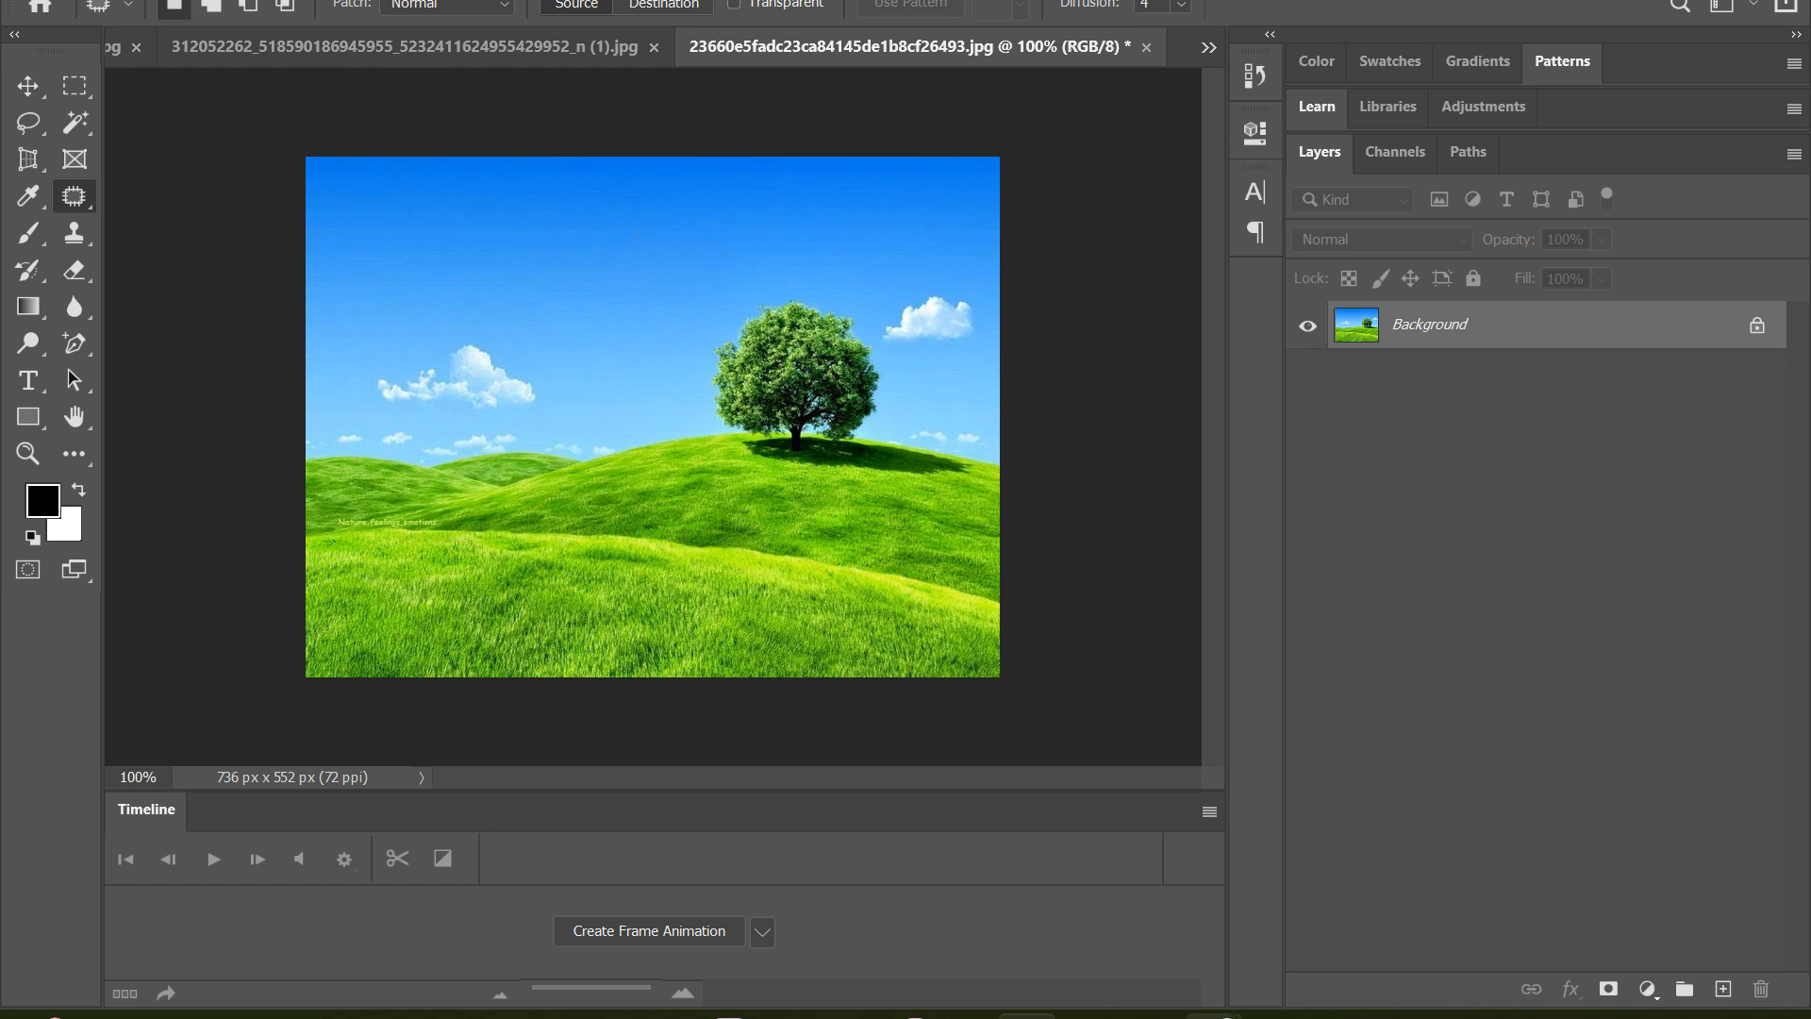
Switch to the Chrome window with the "nature wallpaper 4k" search results
mouse_move(1210, 1016)
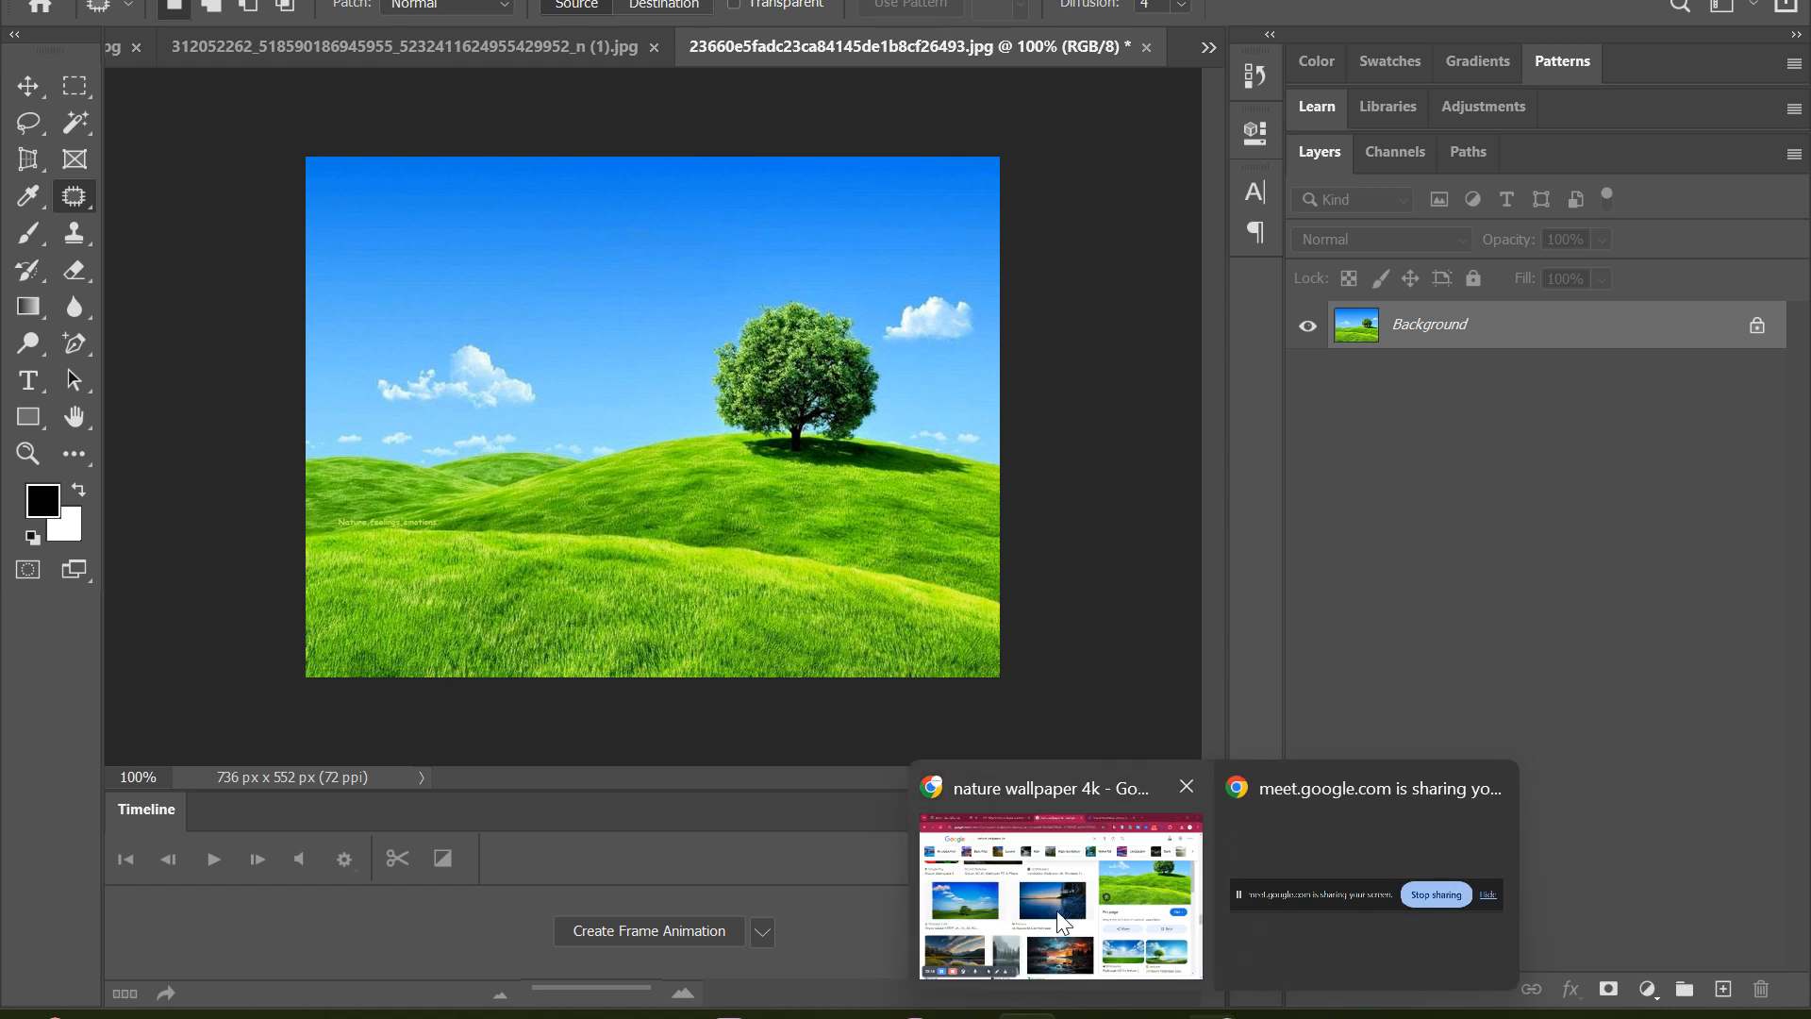